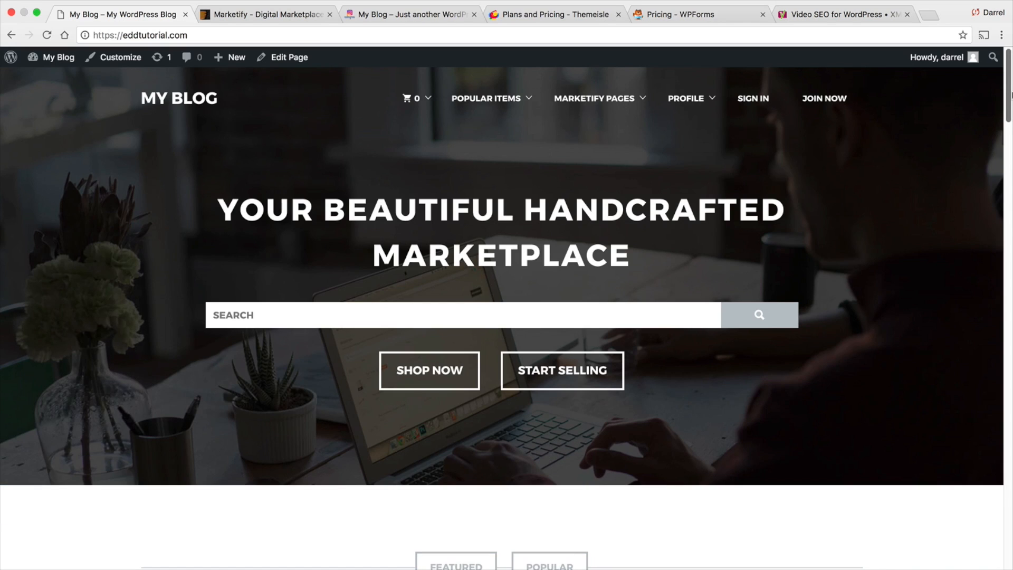
- Look over the marketplace home page, including its featured items and recent downloads
left_click_drag(1009, 98, 1010, 161)
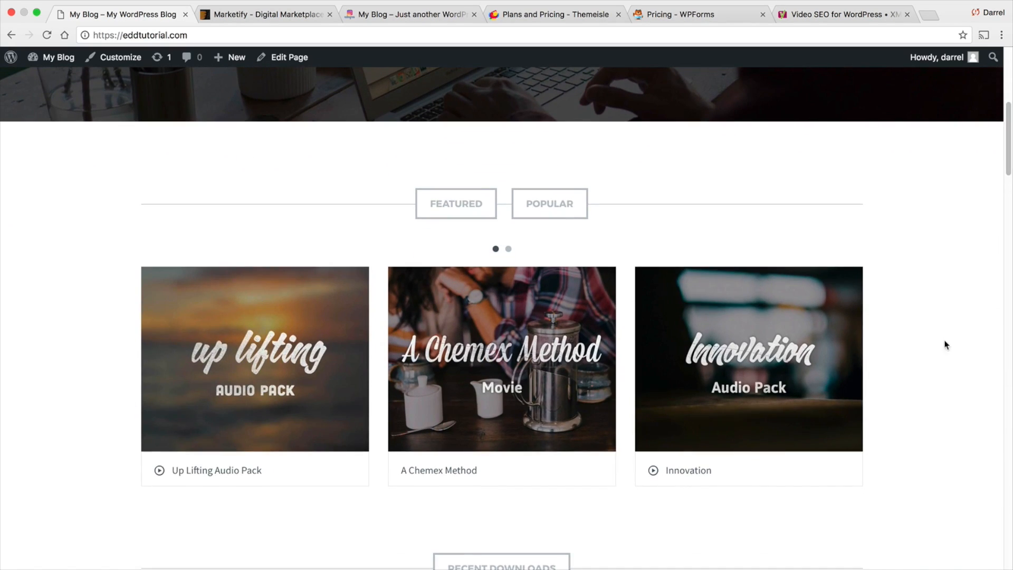
mouse_move(828, 379)
left_click_drag(1010, 117, 1010, 169)
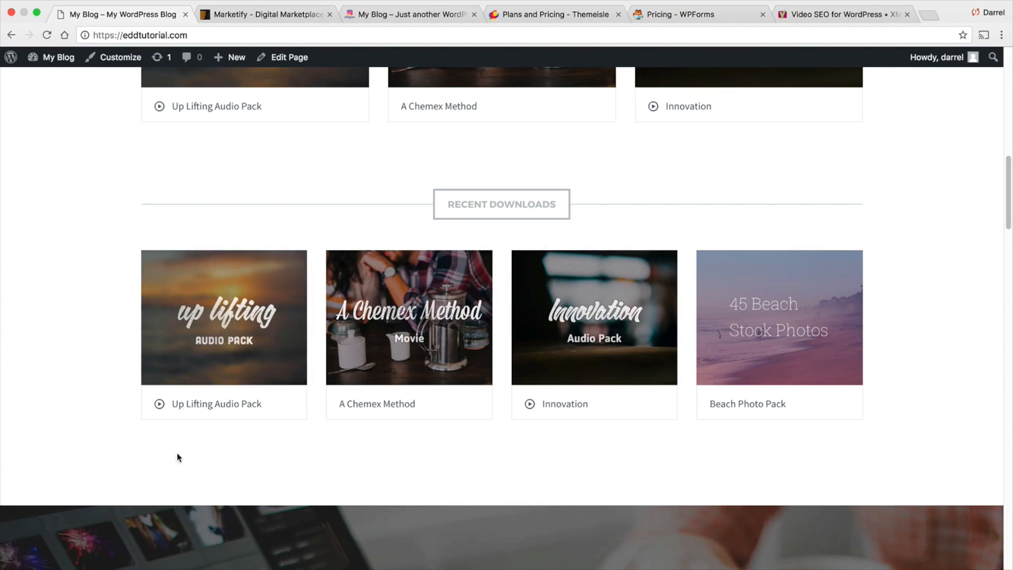
left_click_drag(1010, 216, 1012, 102)
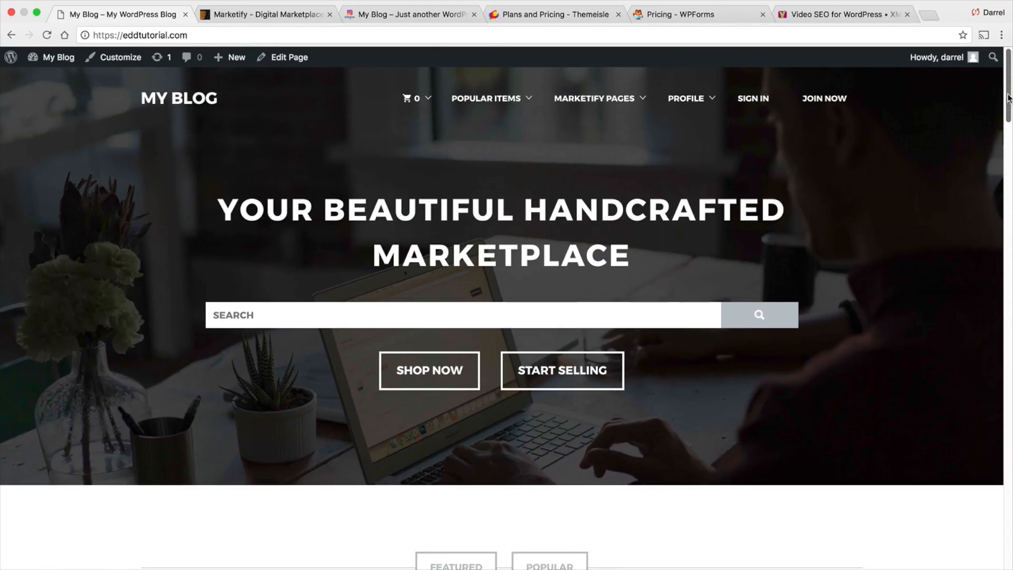
- Examine the Themeisle pricing, WPForms pricing and Yoast Video SEO pages, and return to the marketplace home page
left_click(560, 14)
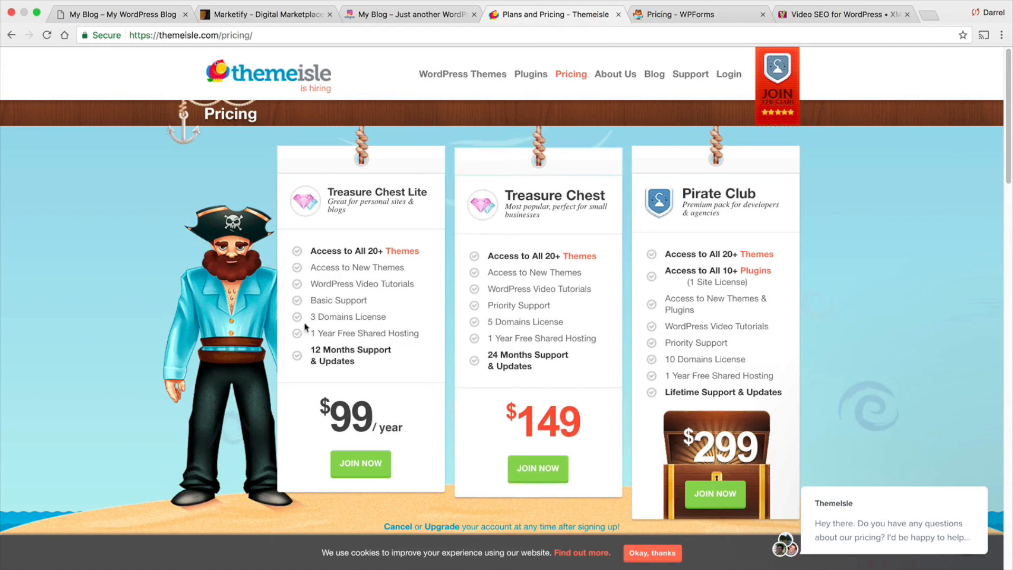
left_click(675, 15)
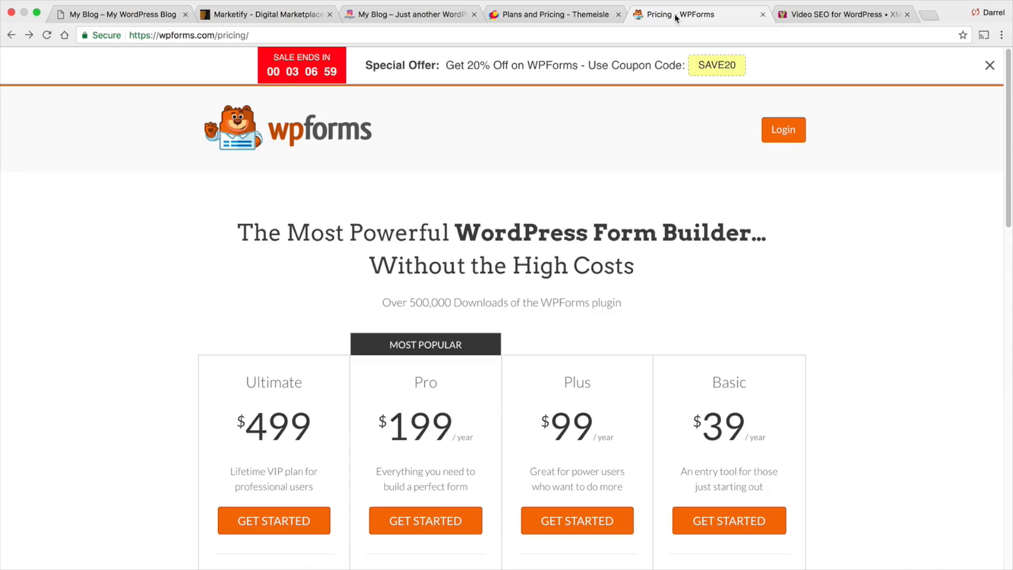
left_click(833, 17)
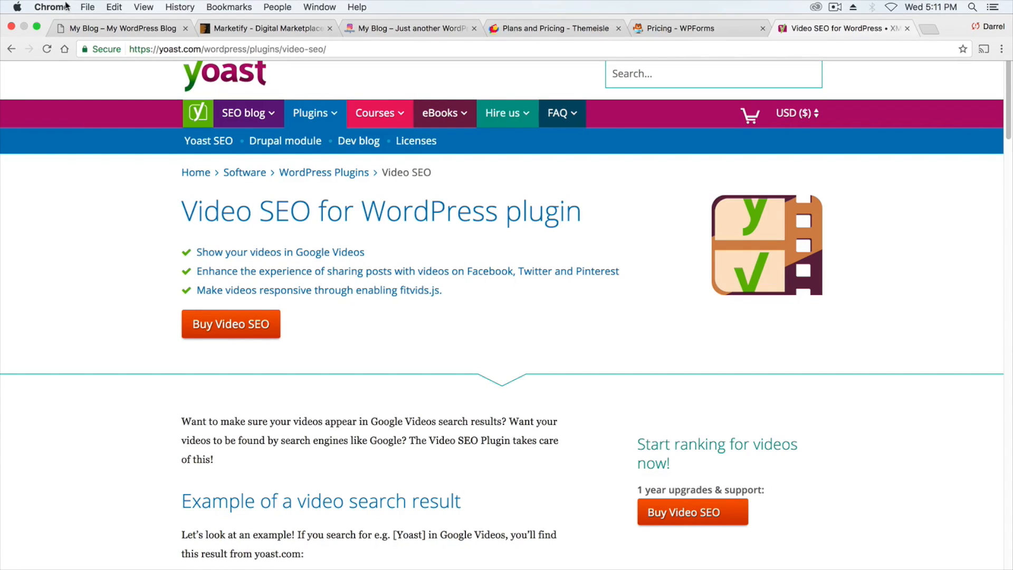
left_click(115, 31)
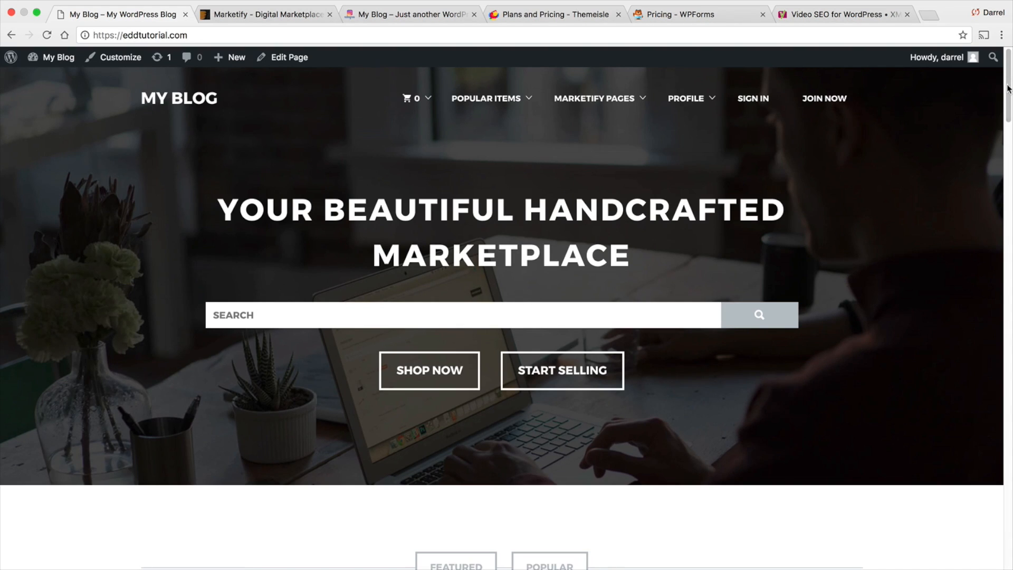
mouse_move(1008, 90)
left_mouse_down()
mouse_move(1008, 475)
mouse_move(1008, 74)
left_mouse_up()
- Go to the site's dashboard and search the plugins available to add for "easy digital downloads"
mouse_move(32, 58)
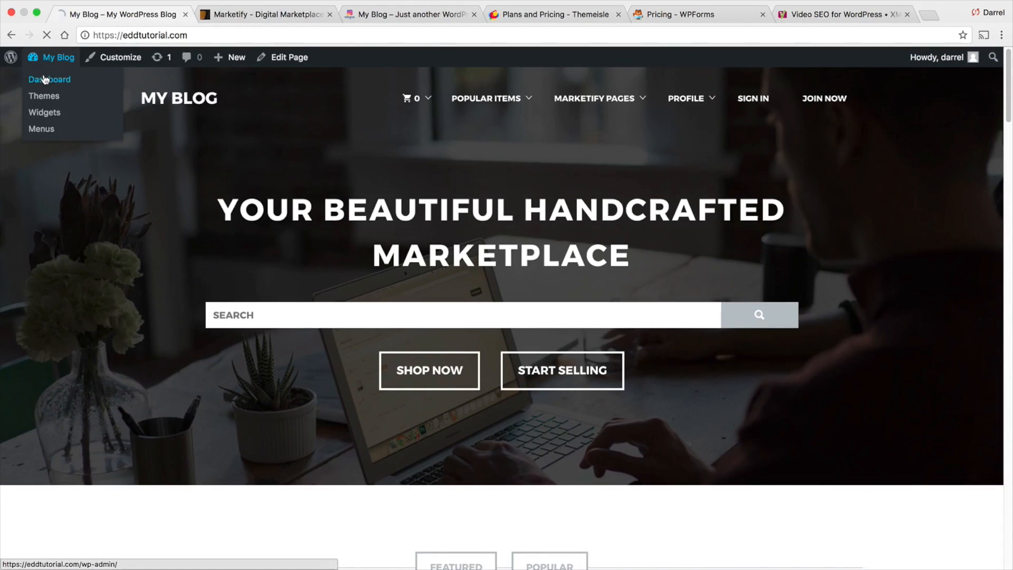
left_click(45, 79)
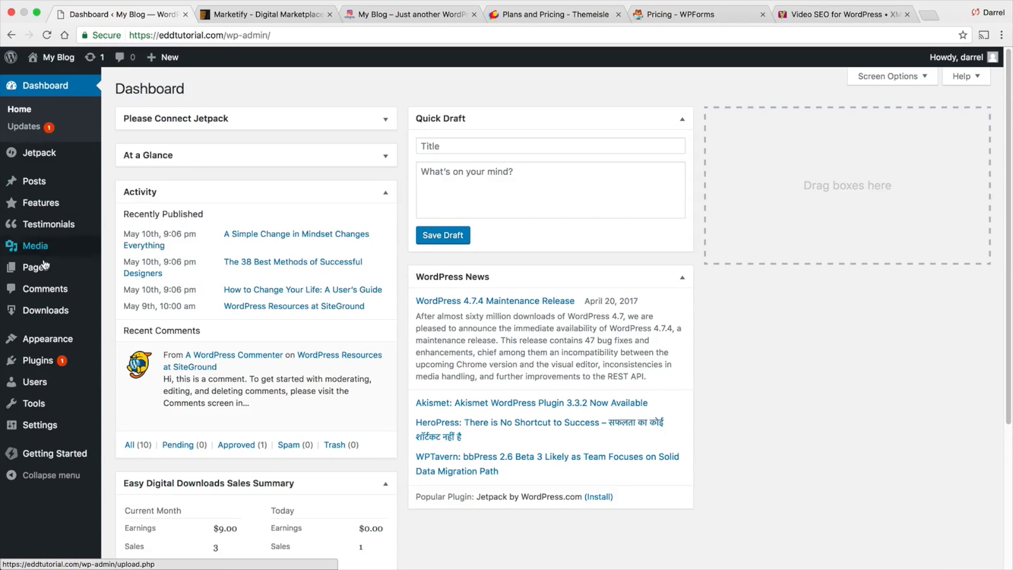
mouse_move(42, 360)
left_click(133, 380)
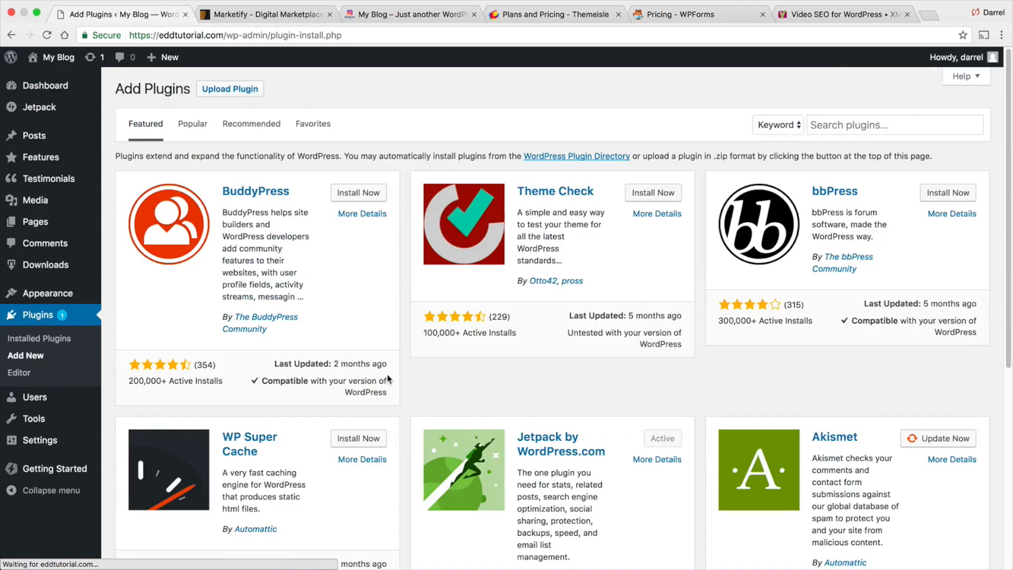
left_click(878, 127)
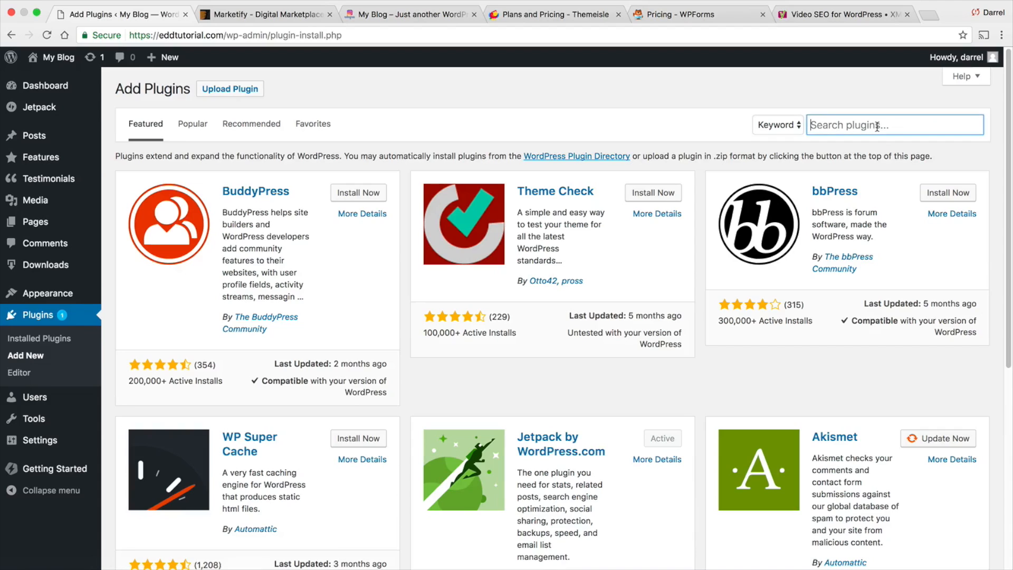
type("eas")
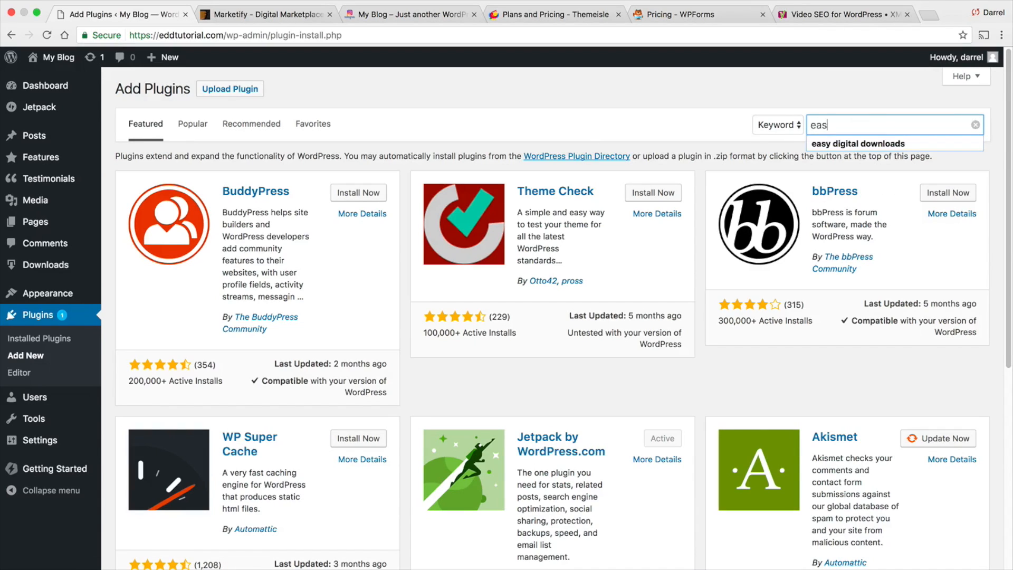
type("y digita")
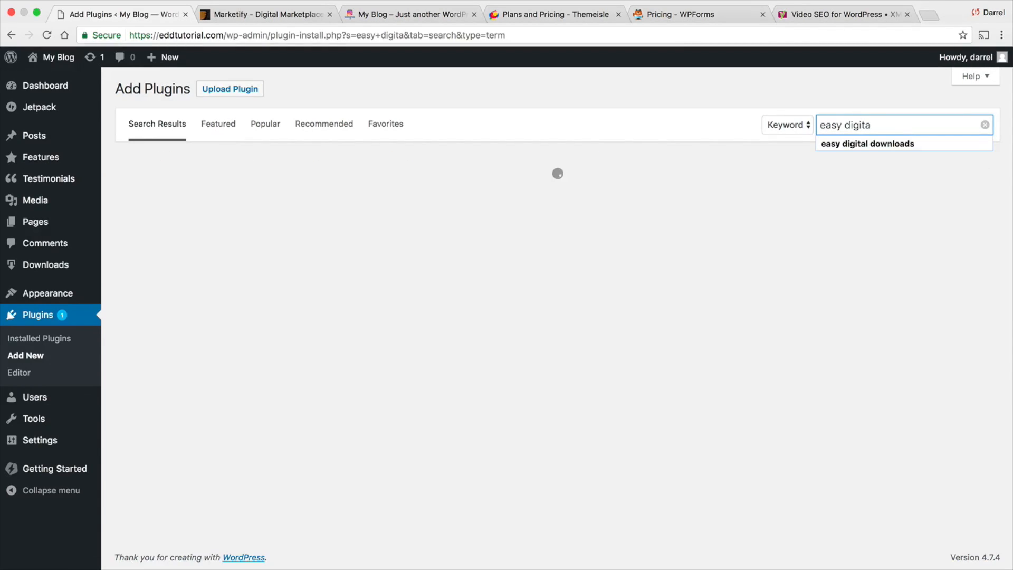
key("Down")
key("Return")
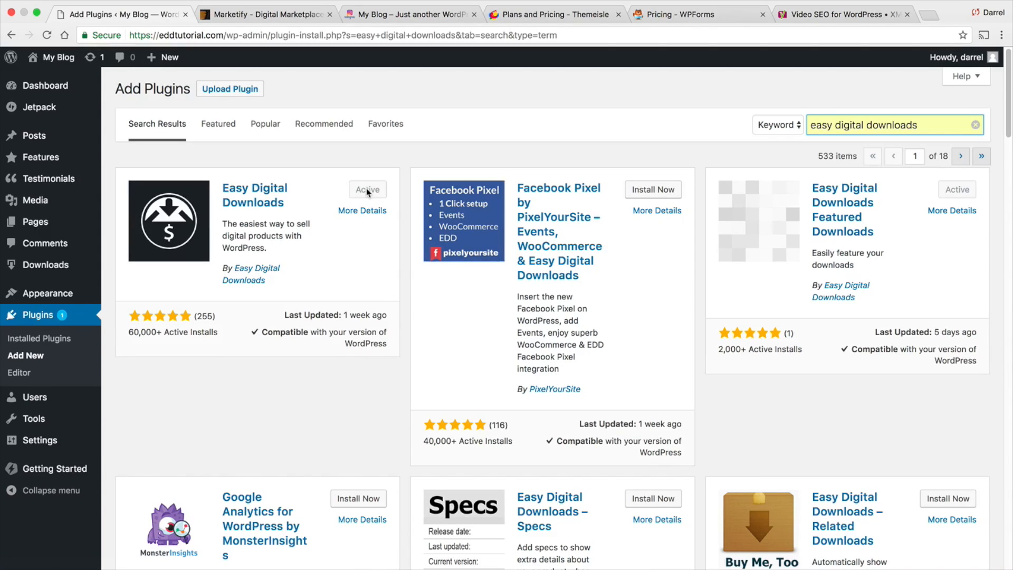
- Create a new download product titled "PattyWack"
mouse_move(63, 264)
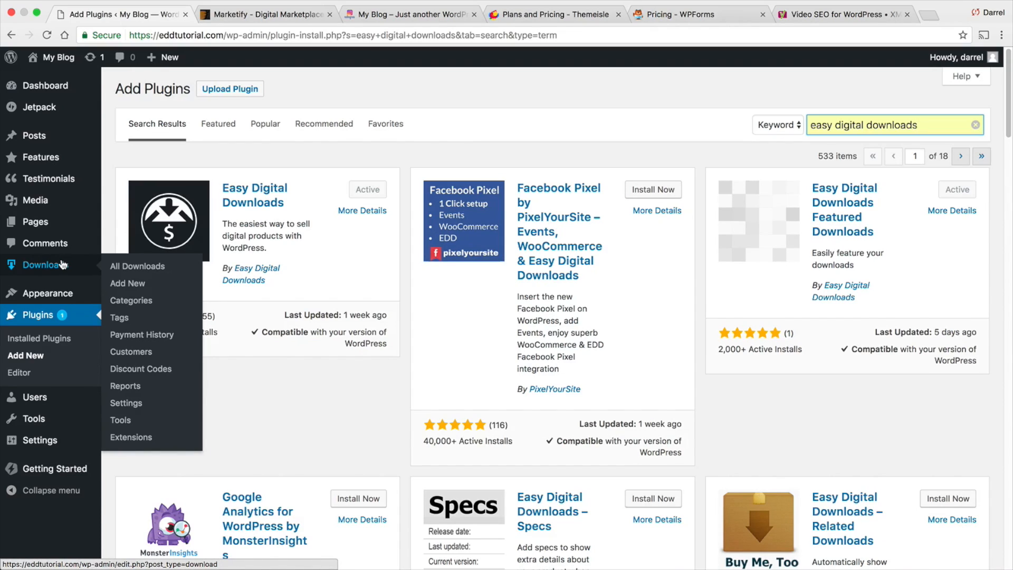
left_click(58, 269)
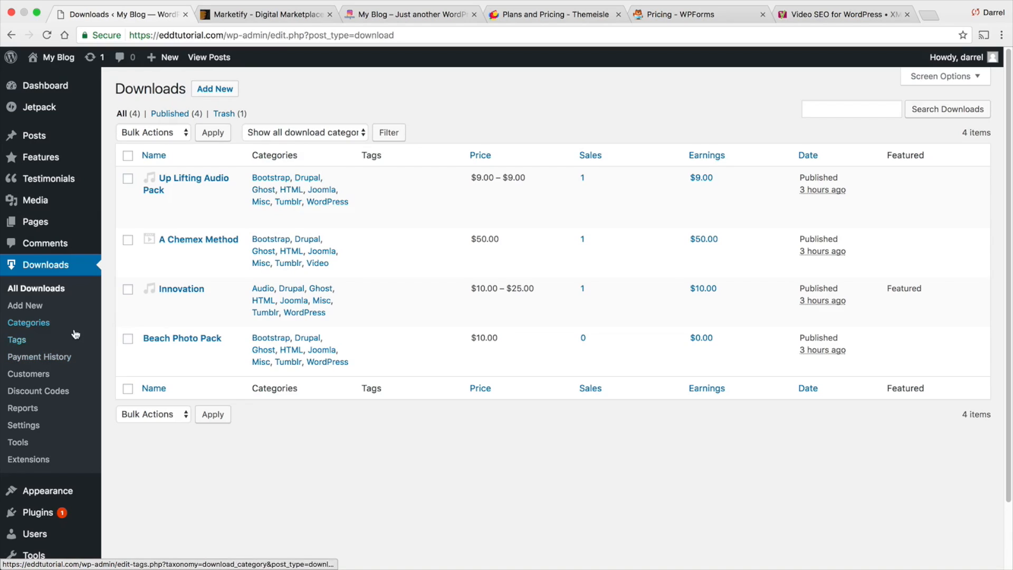
left_click(46, 309)
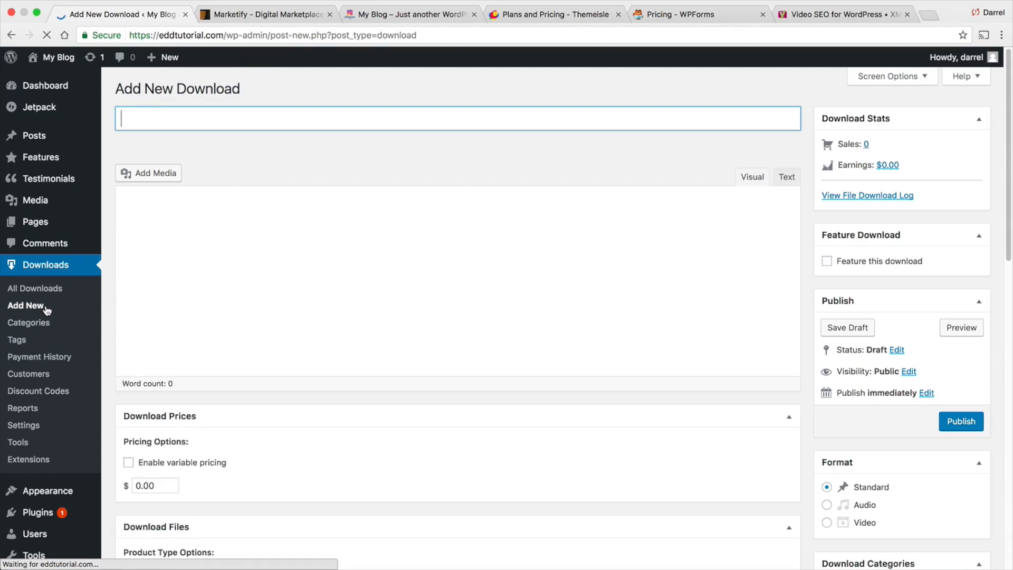
left_click(203, 123)
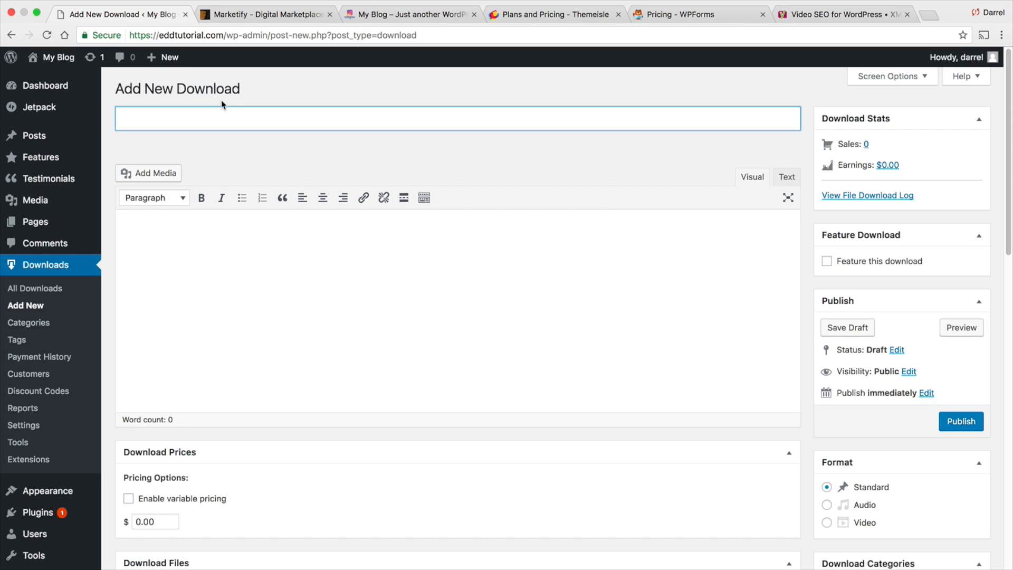
type("PattyWack")
key("Tab")
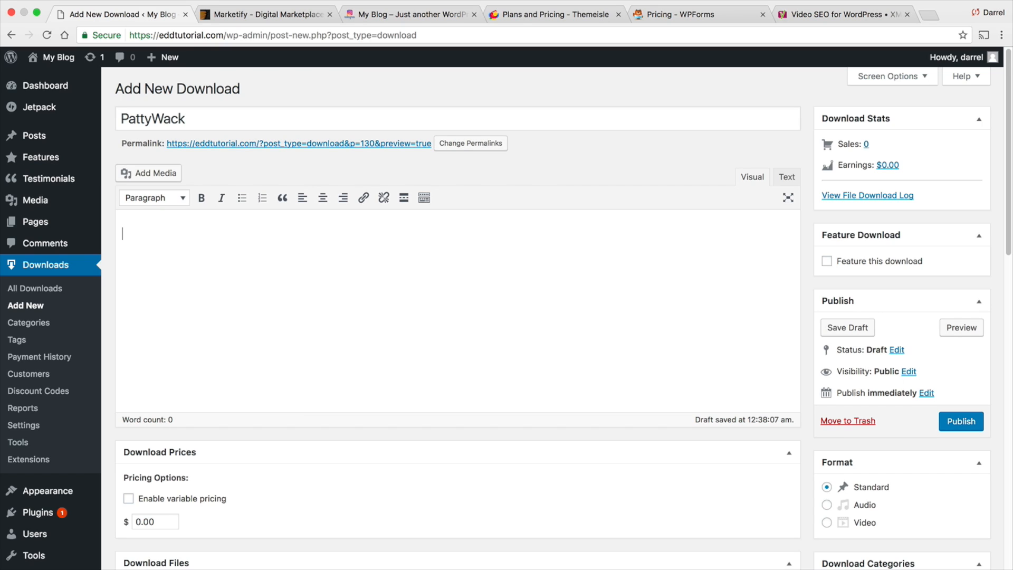
- Write the product description "The #1 Best Selling Training Guide", correcting the capitalization of "Selling"
type("The #1 Best SElling Training Guide")
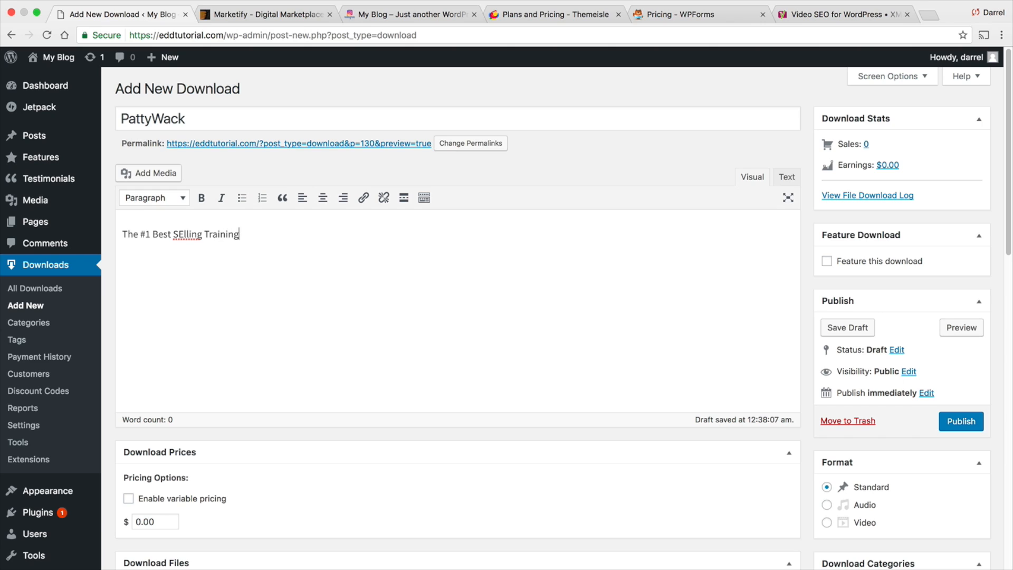
left_click(188, 234)
key("BackSpace")
type("e")
- Set the download's price to $49.99
scroll(398, 286, "down", 1)
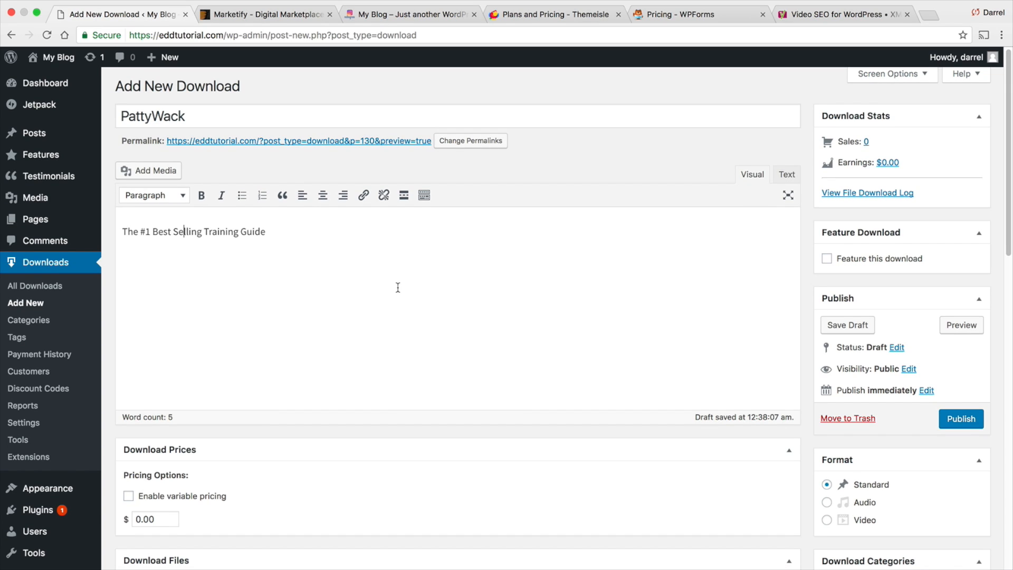
double_click(161, 519)
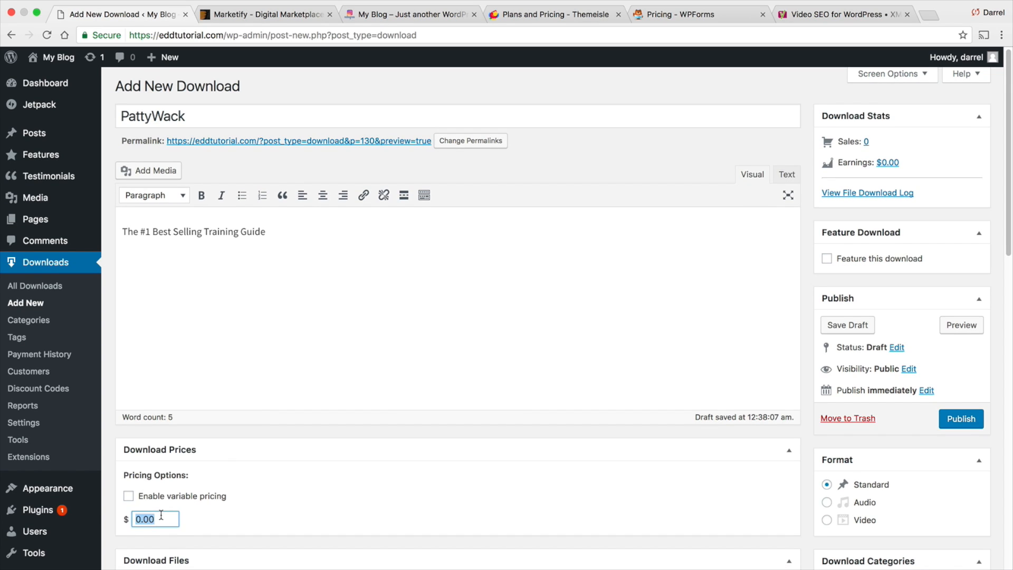
scroll(349, 265, "down", 3)
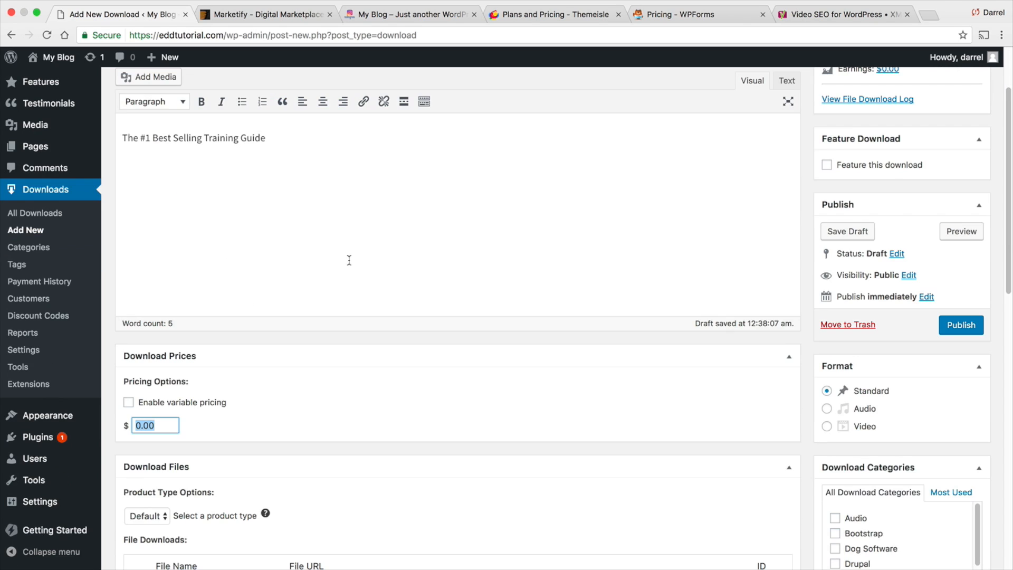
type("49.99")
- Attach uplifting.jpg from the media library as the product's first download file
scroll(347, 243, "down", 4)
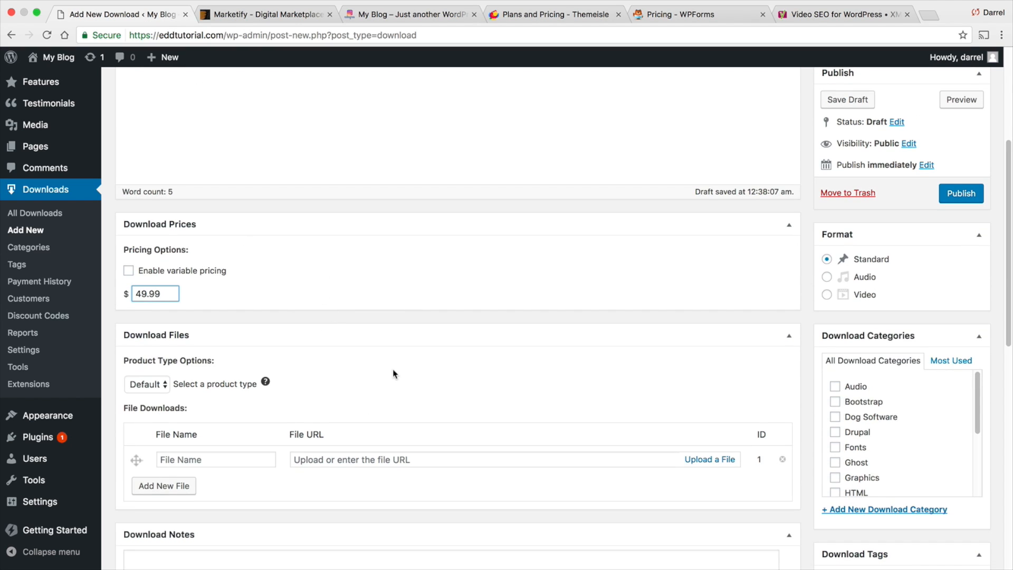
left_click(706, 461)
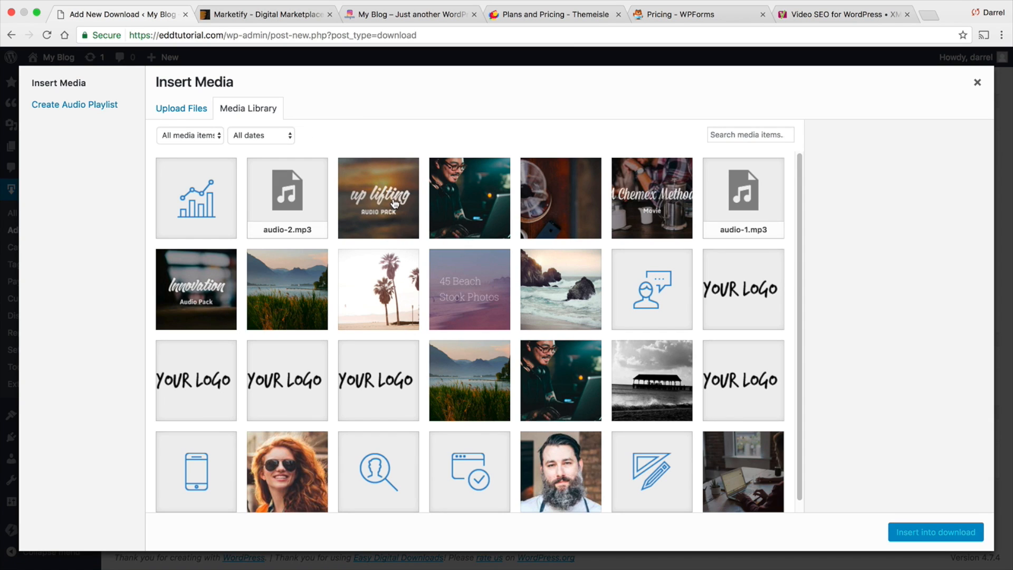
left_click(381, 191)
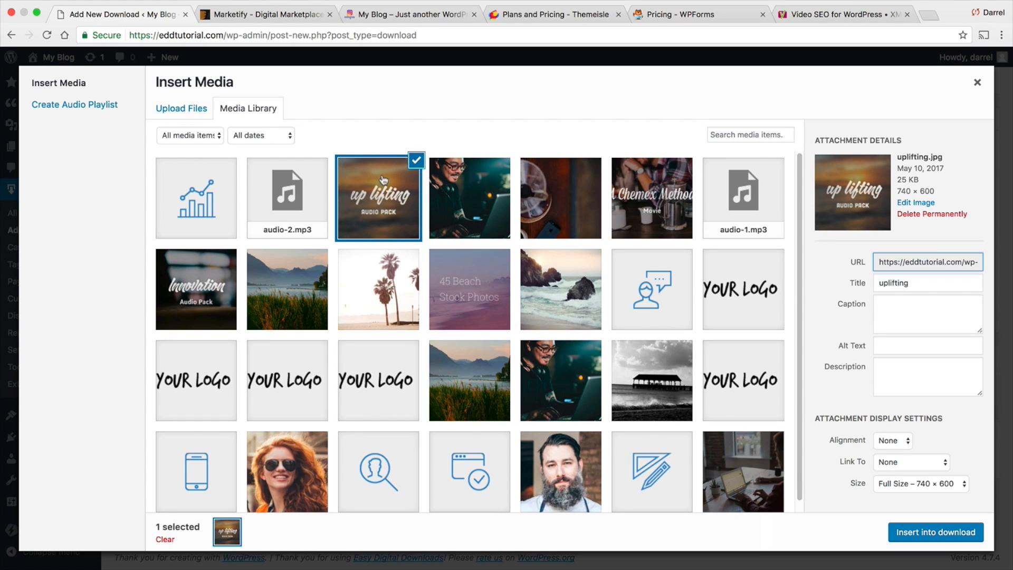
left_click(936, 532)
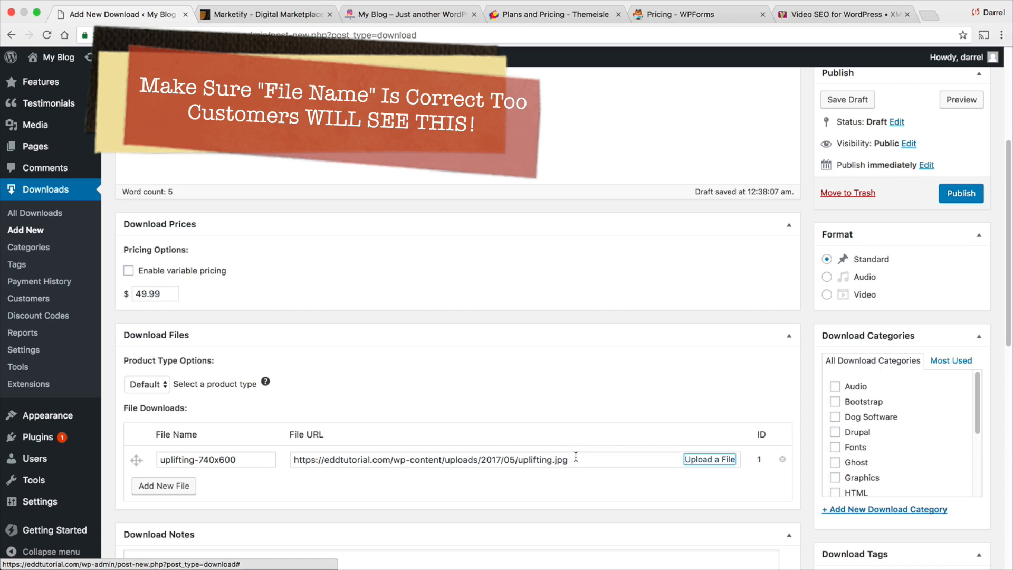
left_click_drag(586, 459, 278, 461)
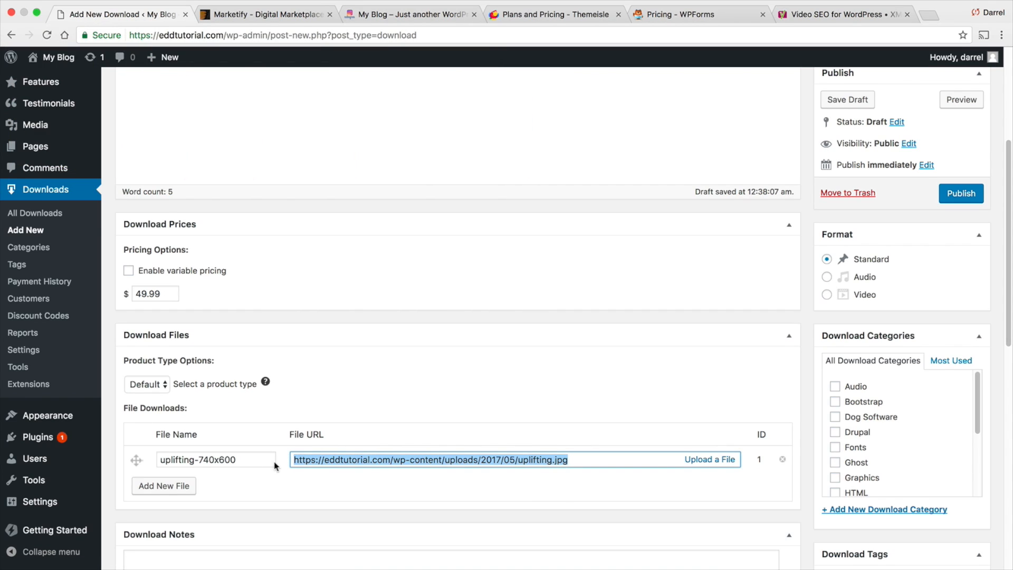
- Add a second download file to the product, using beach-photos.jpg from the media library
left_click(166, 487)
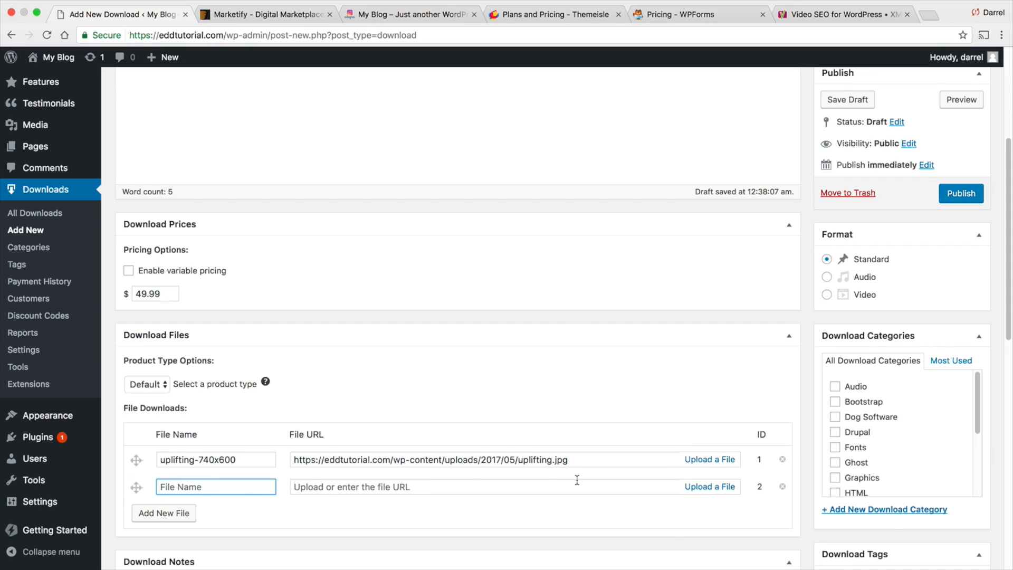
left_click(717, 488)
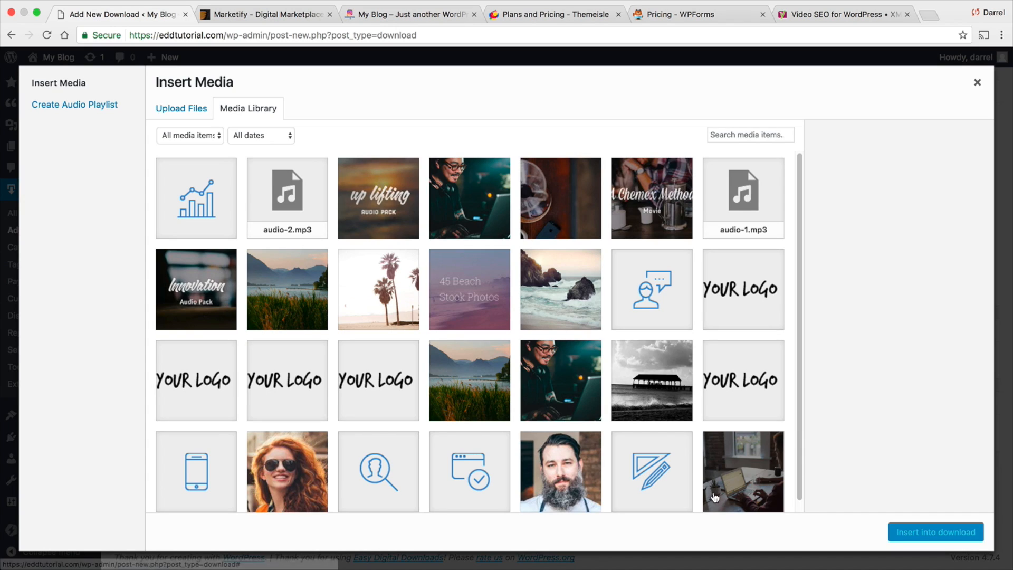
left_click(453, 284)
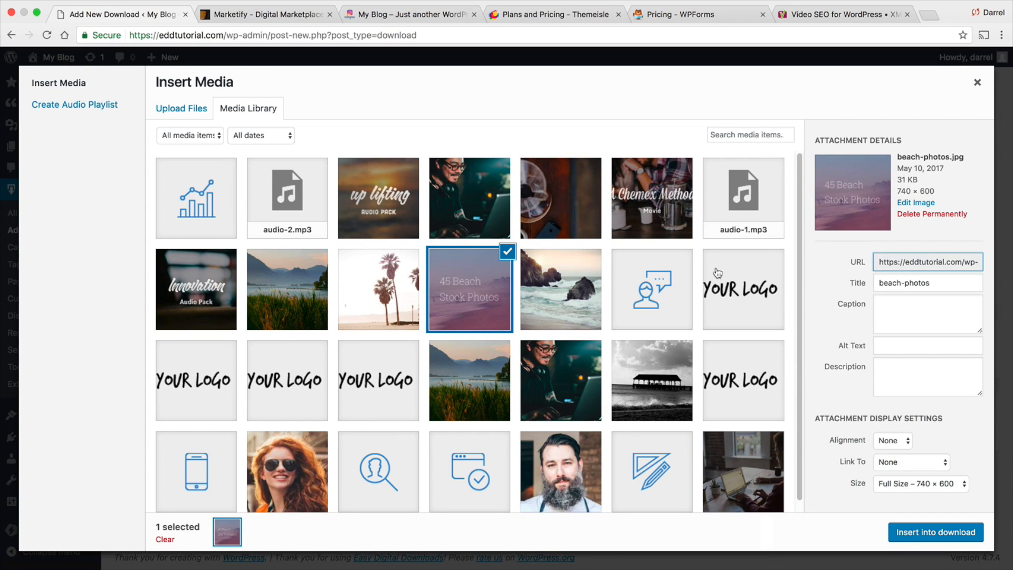
left_click(925, 533)
scroll(579, 417, "down", 1)
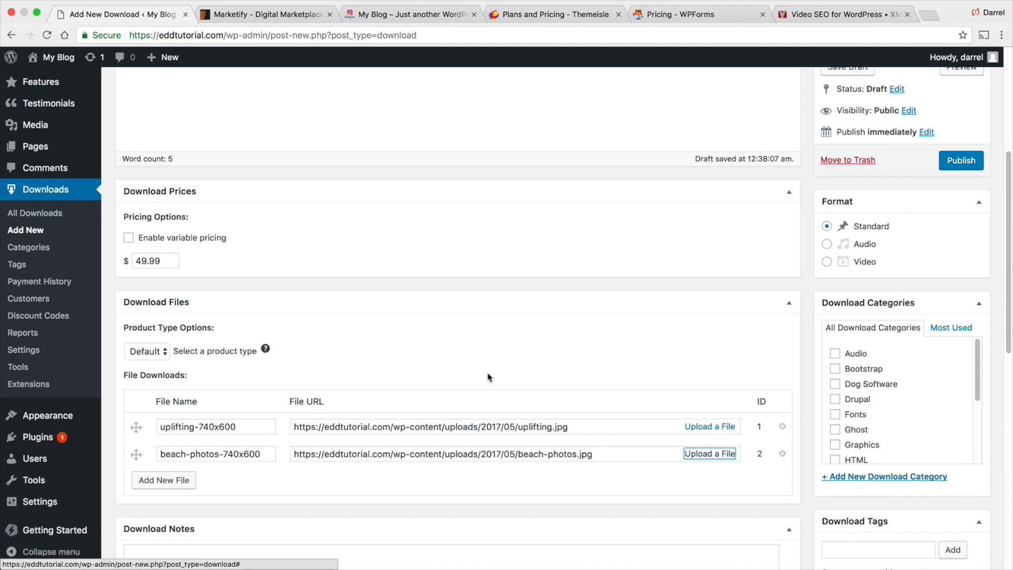
- Review the product's price, its Download Notes and the video, audio and demo URL fields
double_click(157, 260)
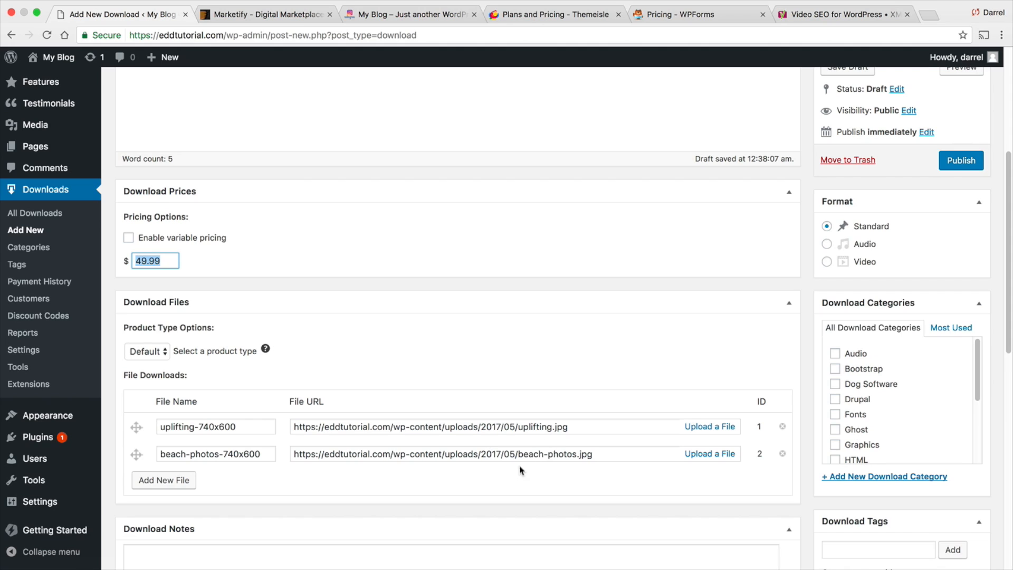
scroll(521, 445, "down", 5)
left_click(502, 373)
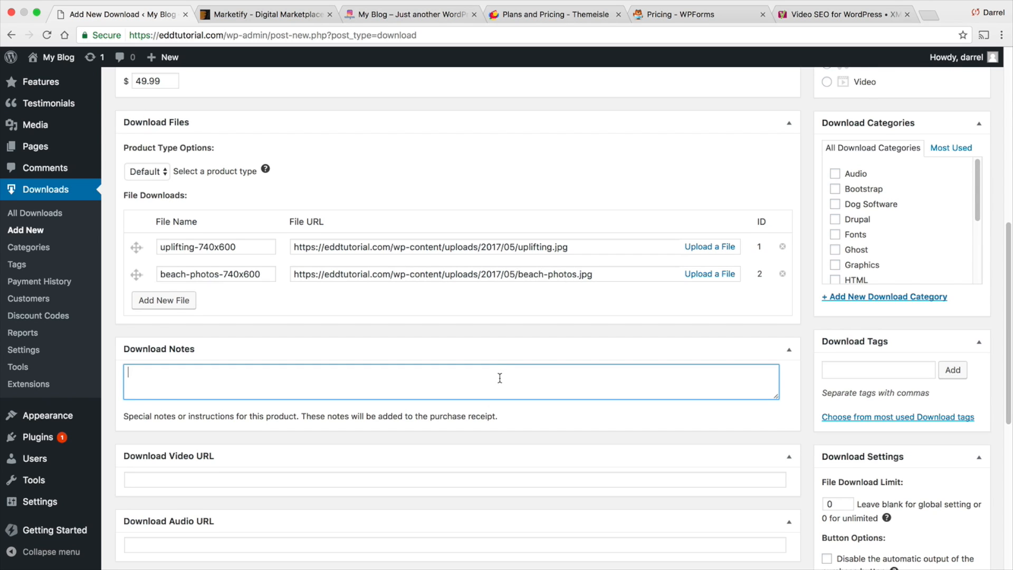
scroll(500, 378, "down", 4)
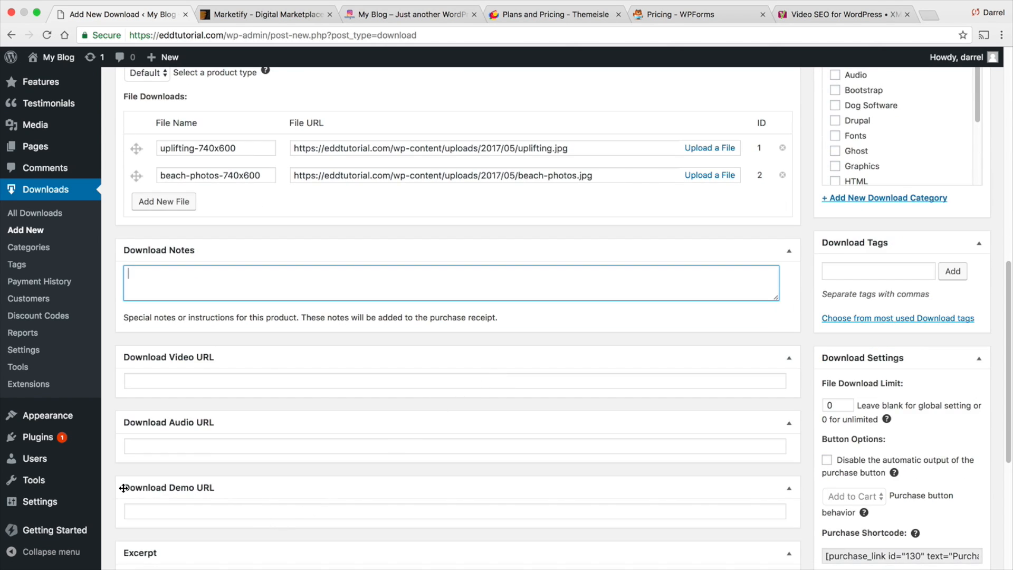
left_click(189, 516)
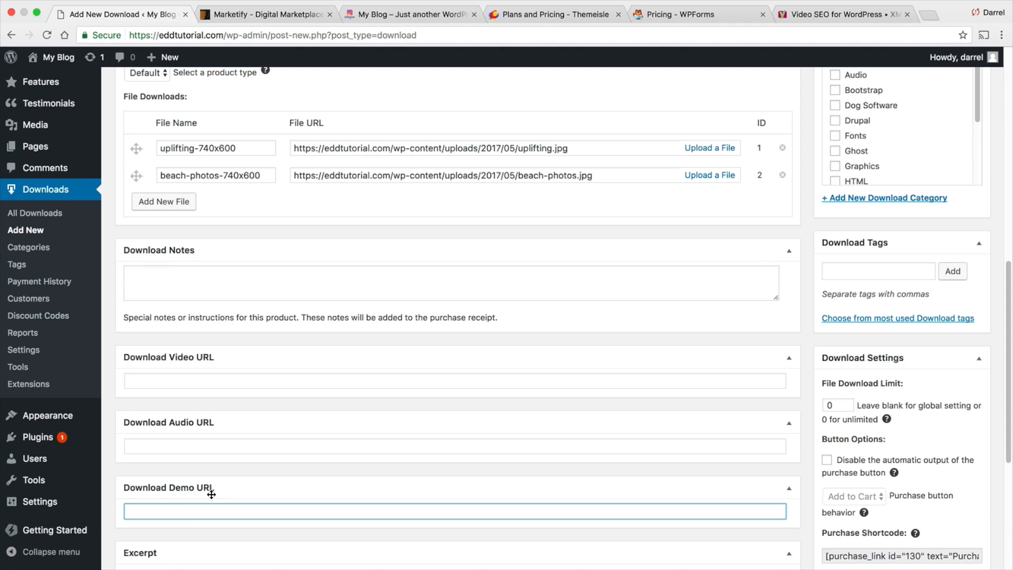
type("www")
key("Down")
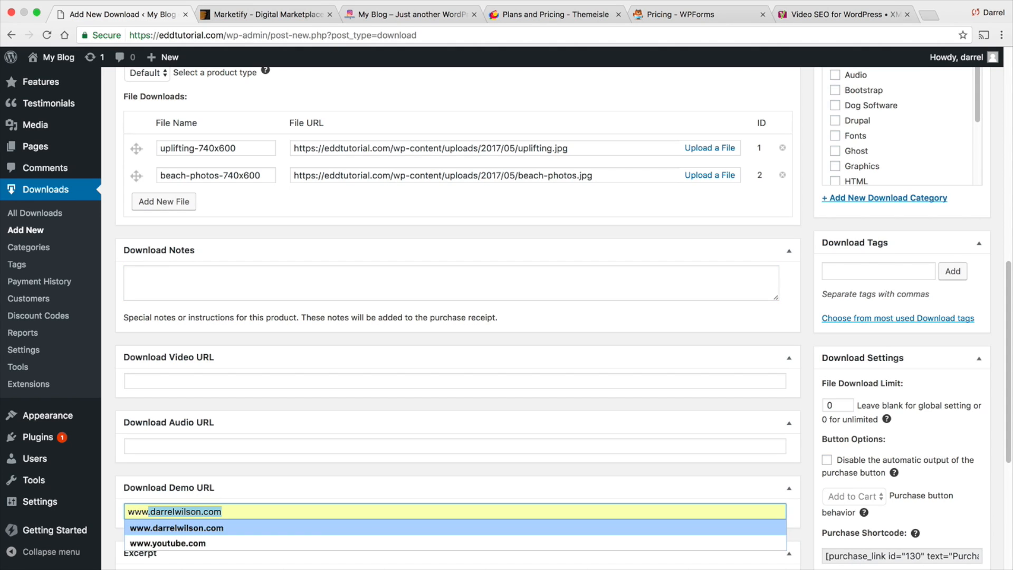
key("Return")
scroll(210, 497, "down", 1)
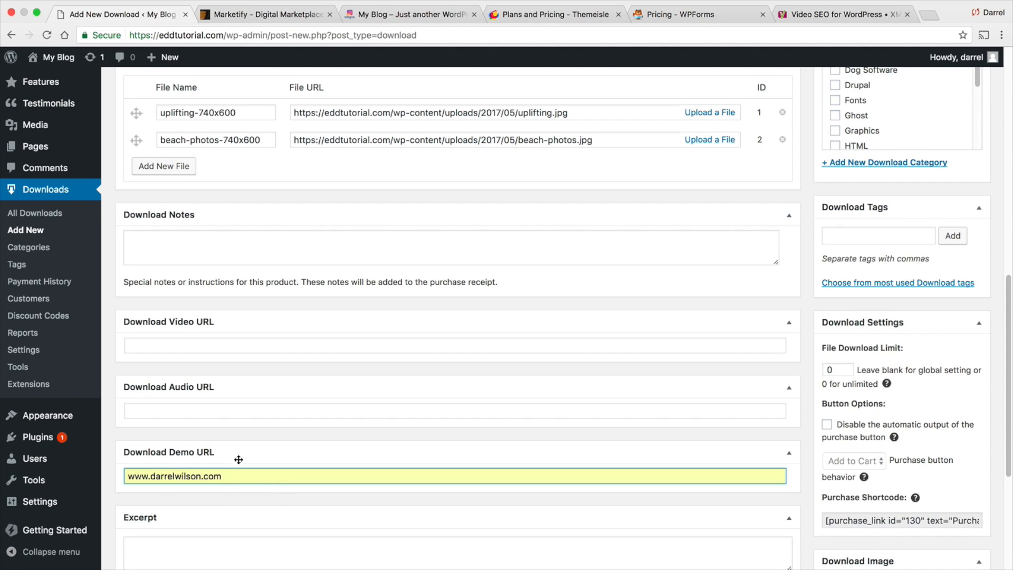
scroll(243, 459, "down", 3)
left_click(303, 463)
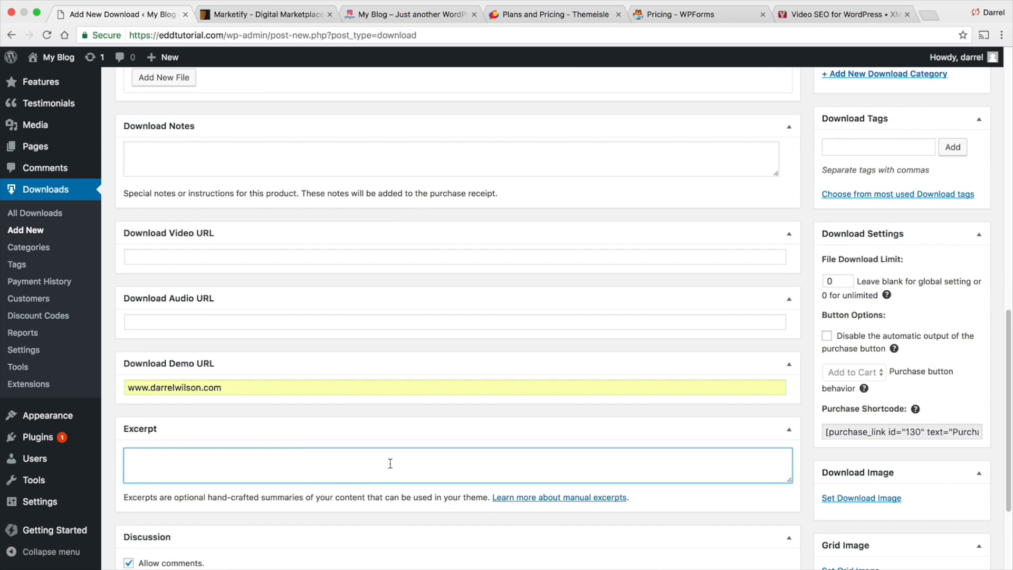
- Set the "45 Beach Stock Photos" picture from the media library as the product's download image
scroll(391, 464, "down", 3)
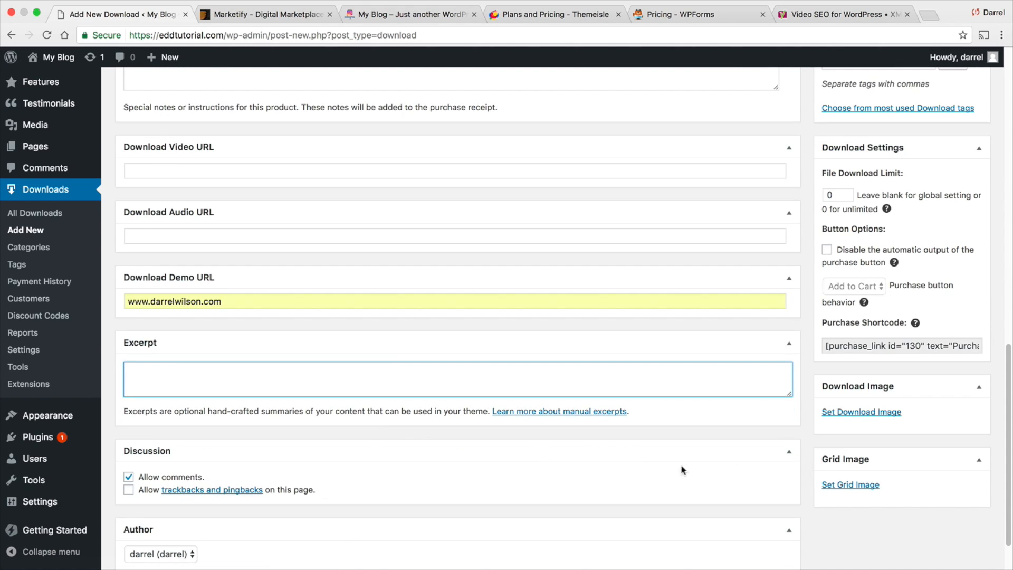
left_click(866, 416)
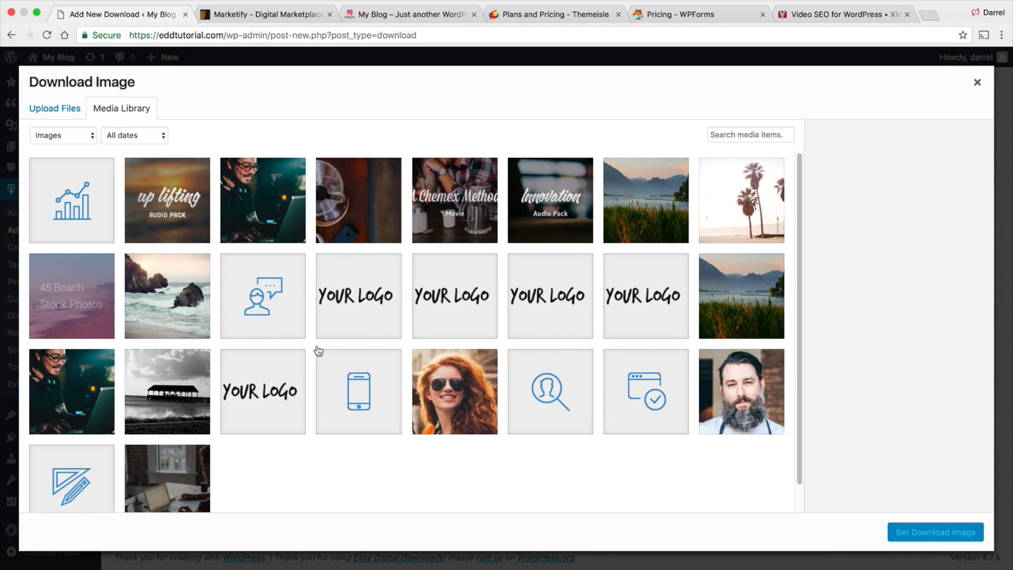
left_click(90, 298)
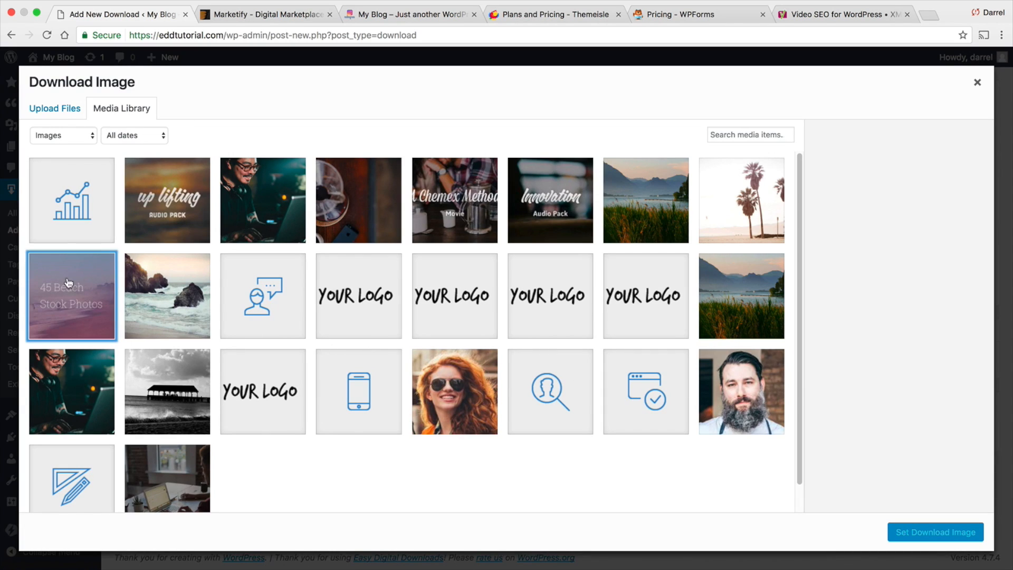
left_click(956, 534)
- Set the "up lifting Audio Pack" picture from the media library as the product's grid image
scroll(807, 477, "down", 5)
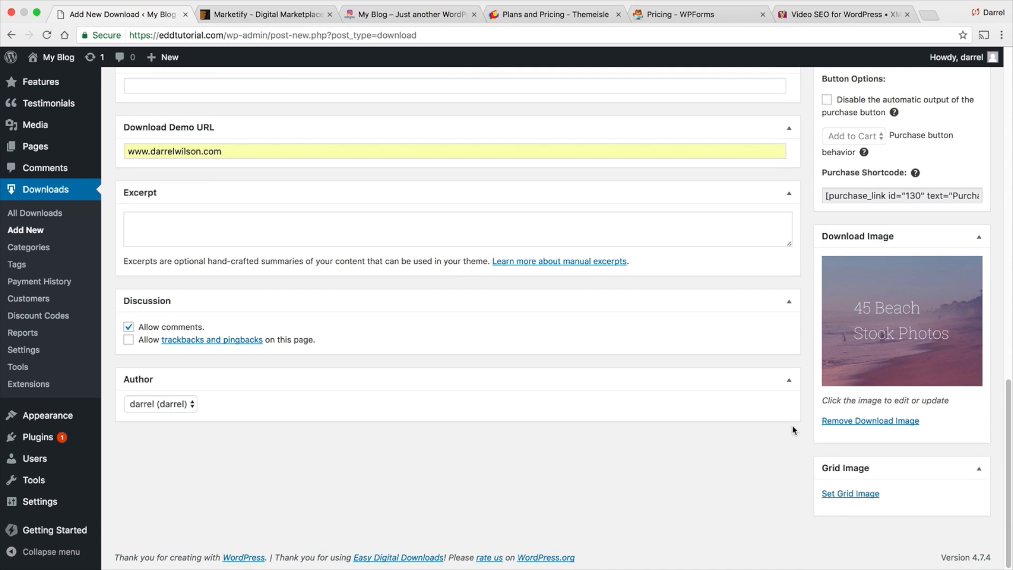
left_click(861, 494)
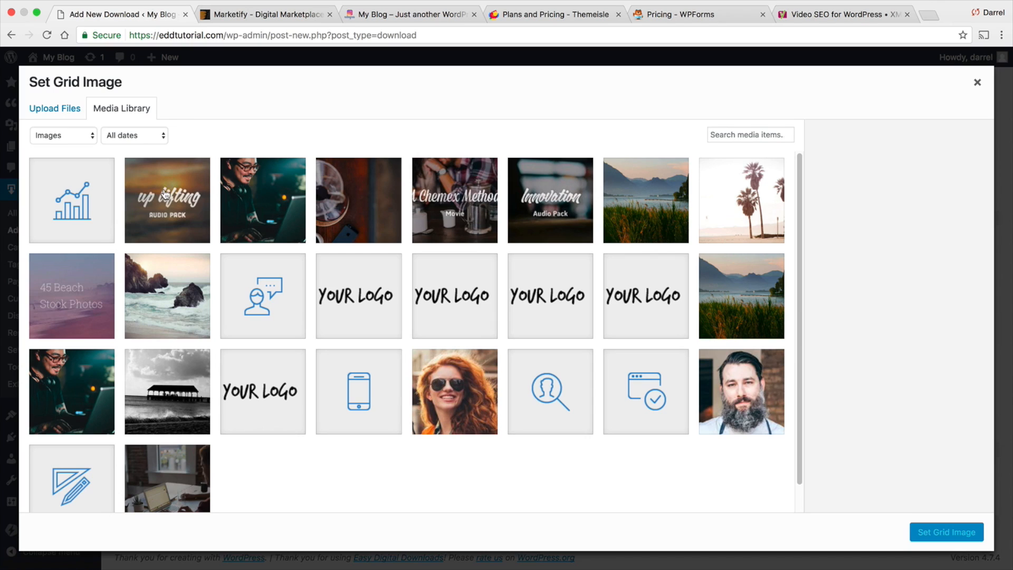
left_click(527, 195)
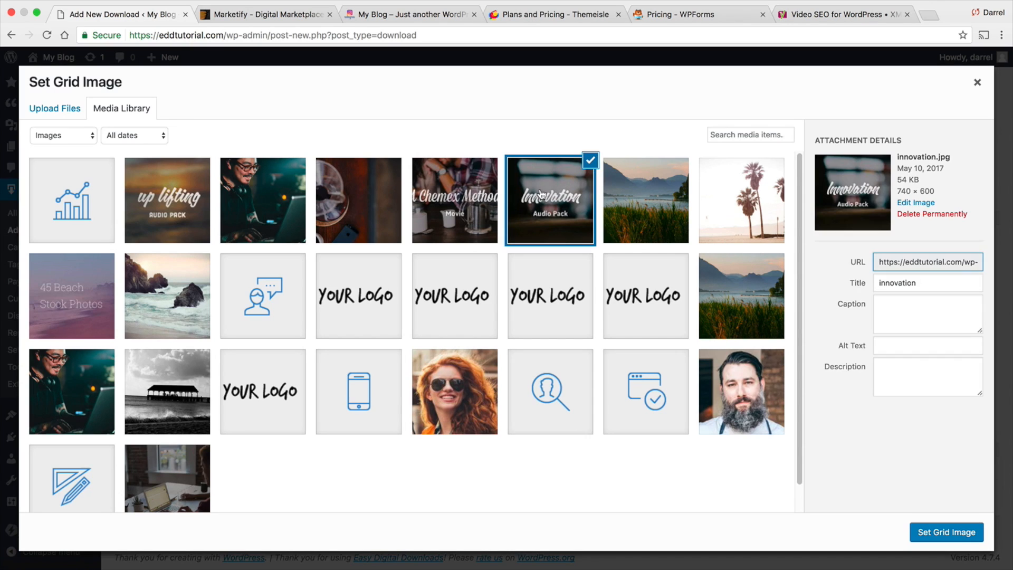
left_click(209, 193)
left_click(945, 534)
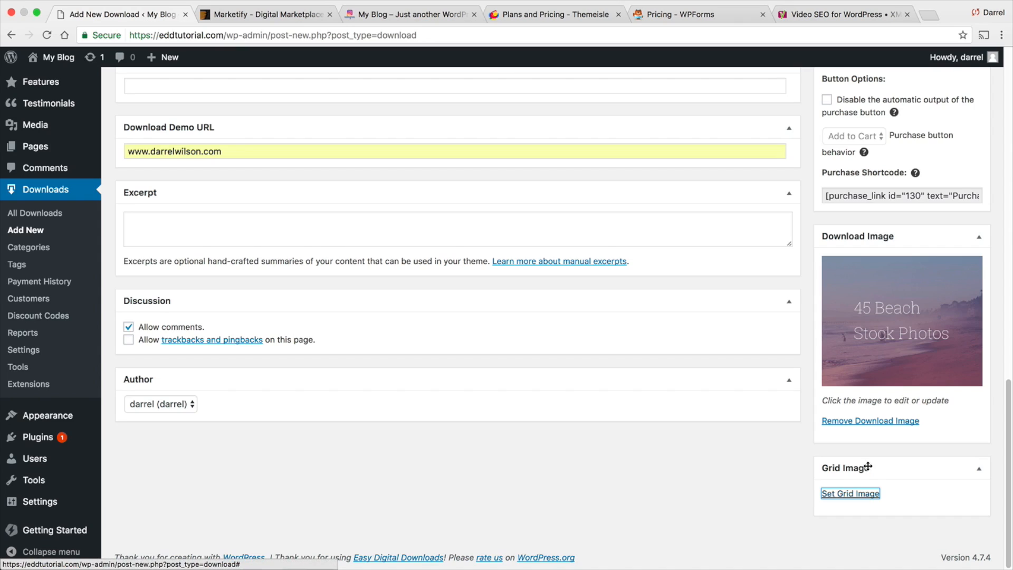
- Check the File Download Limit in the product's download settings
scroll(839, 475, "up", 5)
scroll(838, 470, "up", 3)
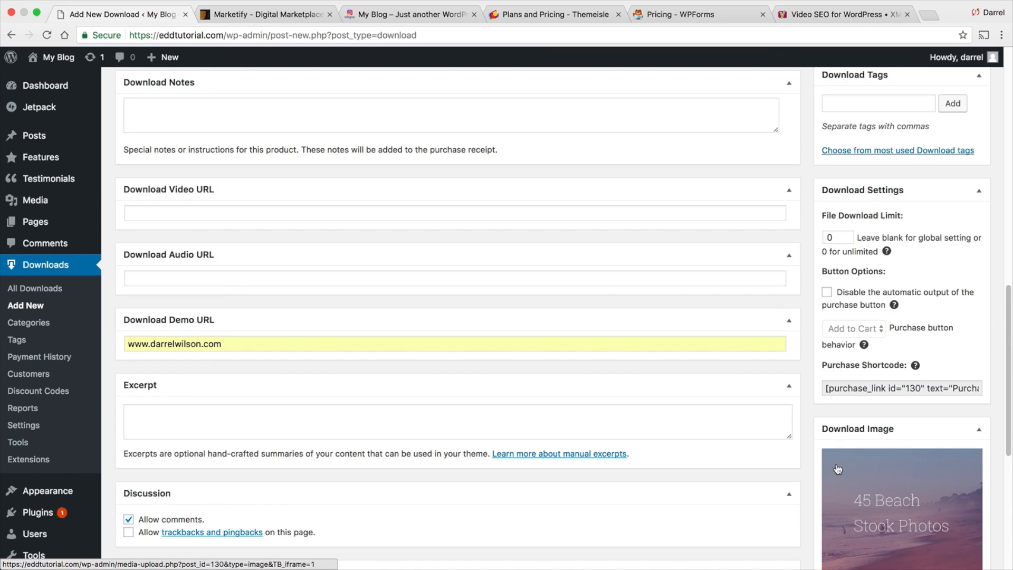
scroll(838, 469, "up", 3)
left_click(826, 316)
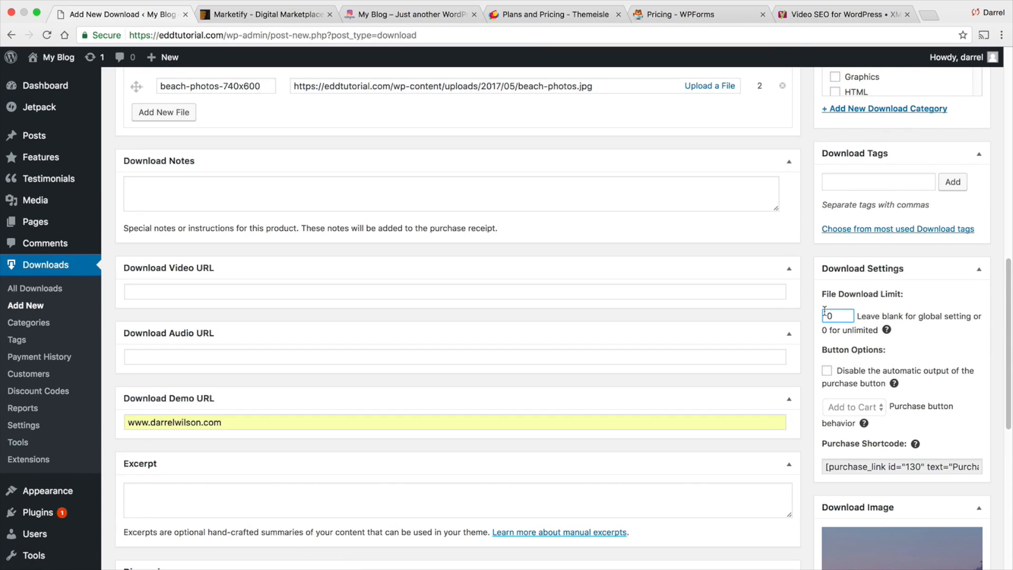
double_click(830, 315)
- Add the tag "dog training" to the product and assign it to the Dog Software category
scroll(834, 316, "up", 2)
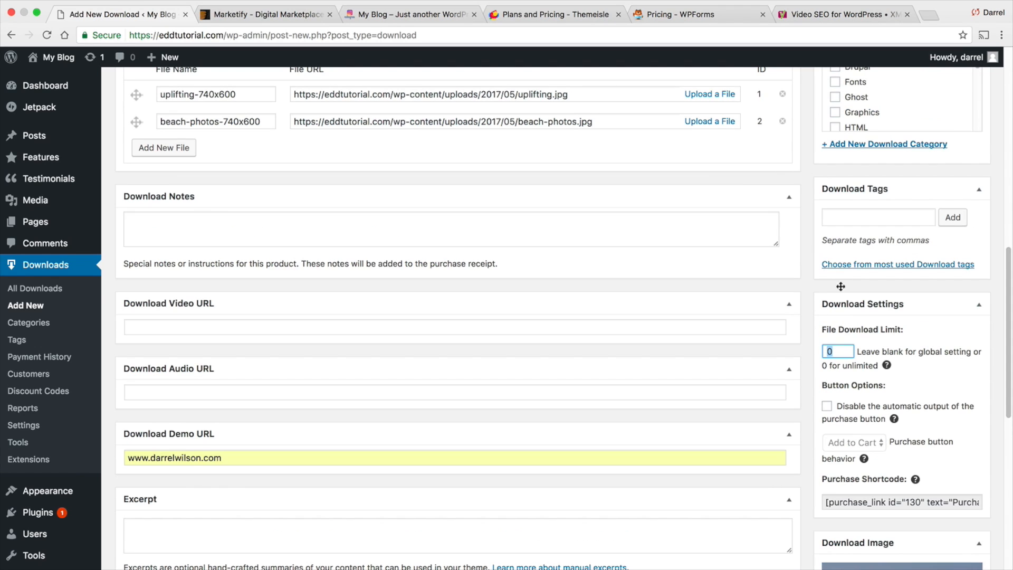
left_click(921, 217)
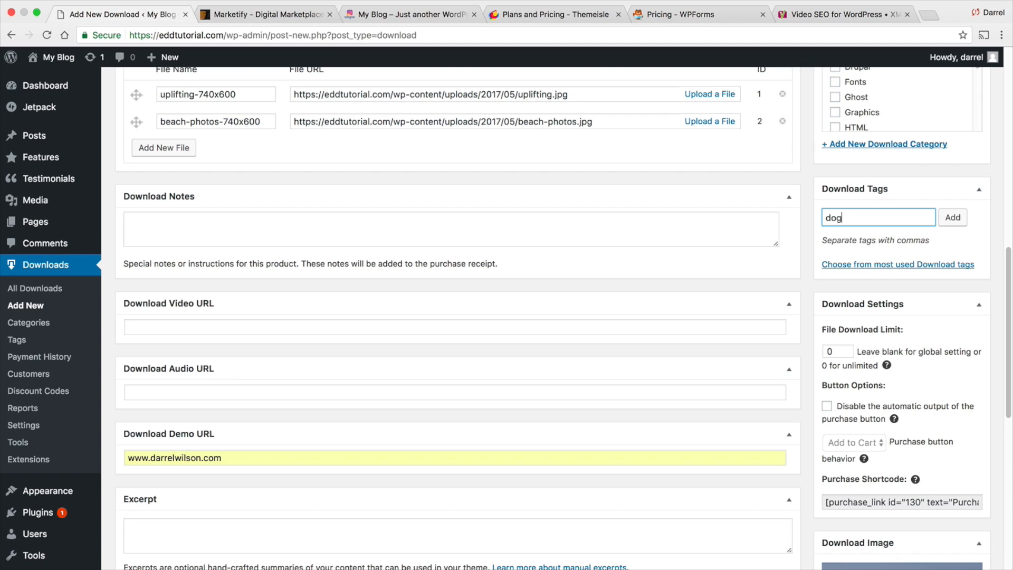
type("dog training")
left_click(953, 217)
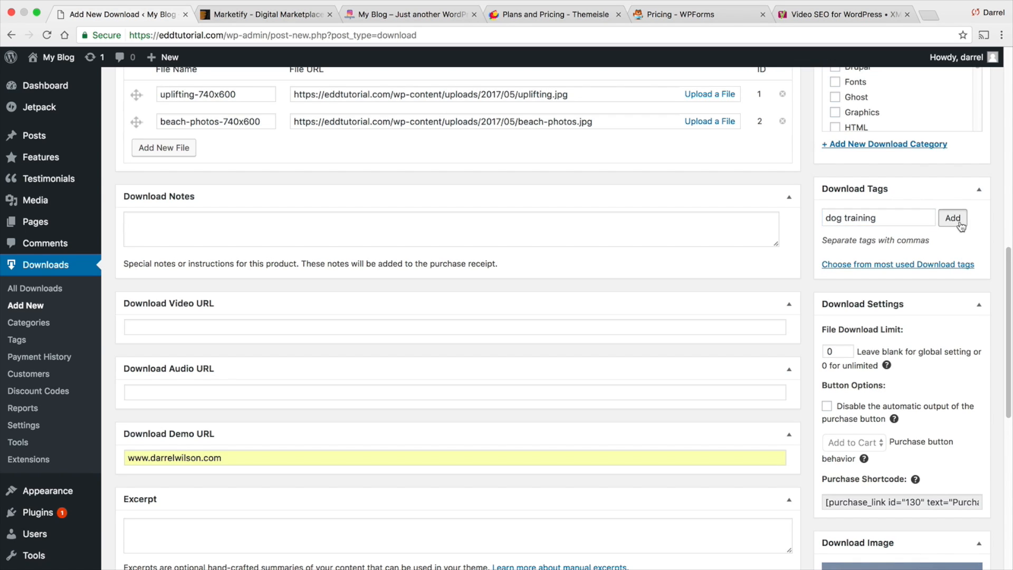
scroll(780, 265, "up", 4)
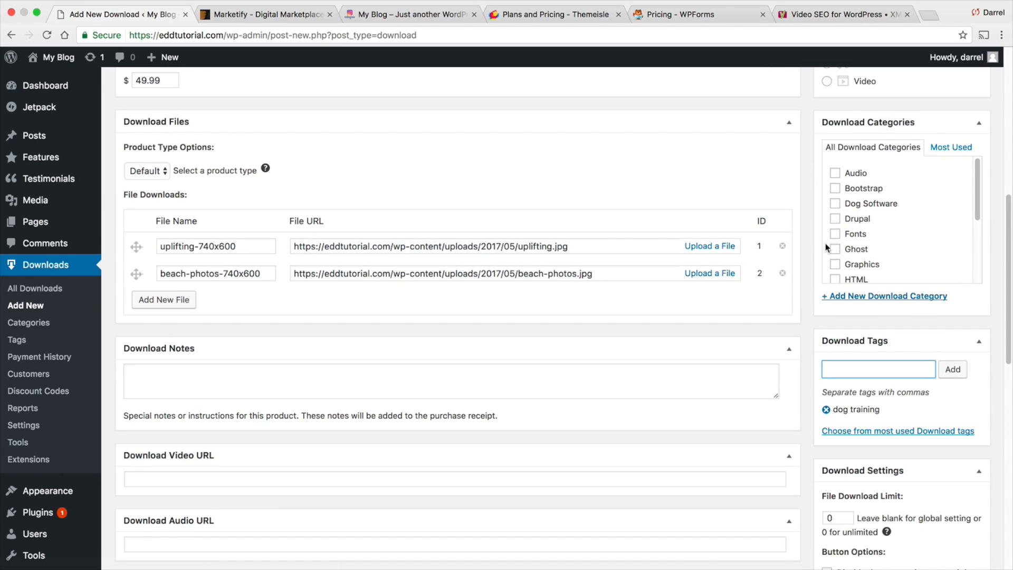
left_click(835, 203)
- Publish the PattyWack download
scroll(765, 281, "up", 5)
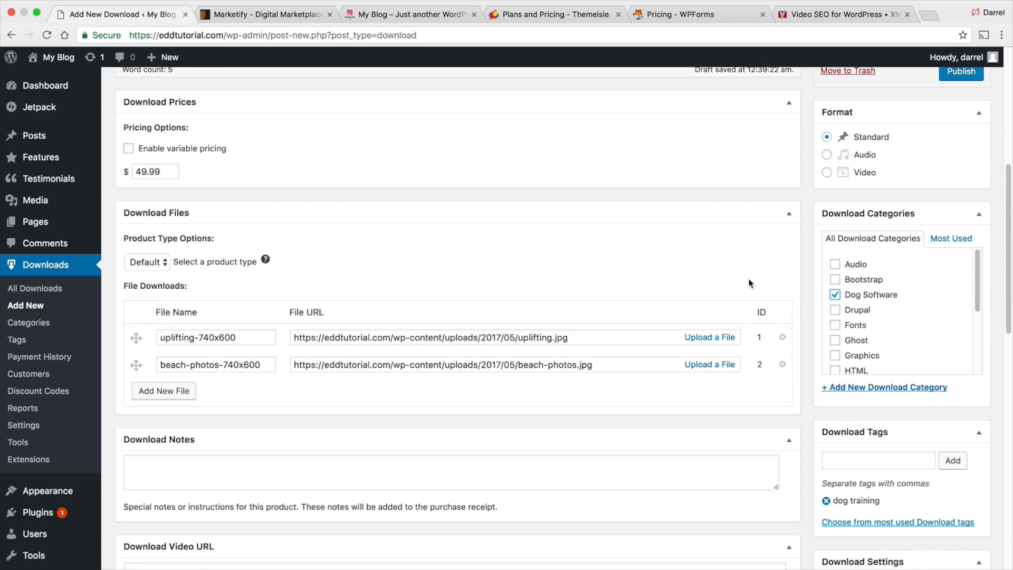
scroll(750, 280, "up", 4)
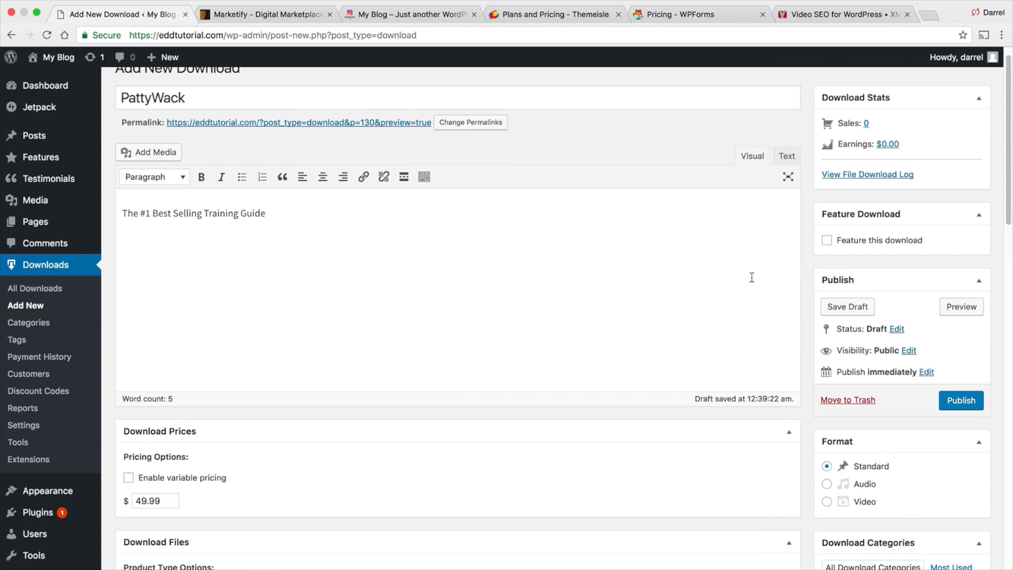
left_click(959, 400)
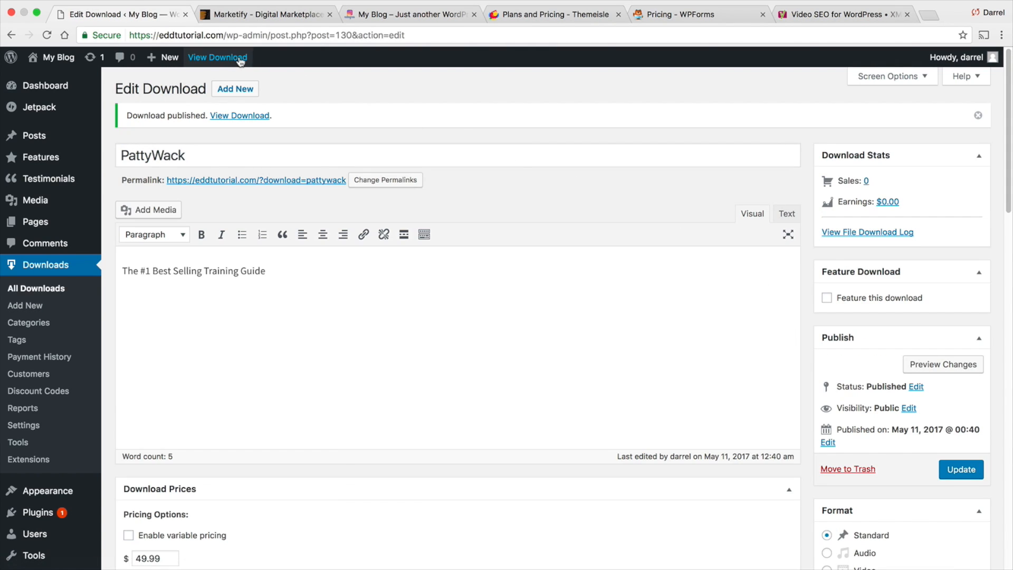
- View the published PattyWack page and examine its title, price, purchase and demo options, image, description and product details
left_click(253, 58)
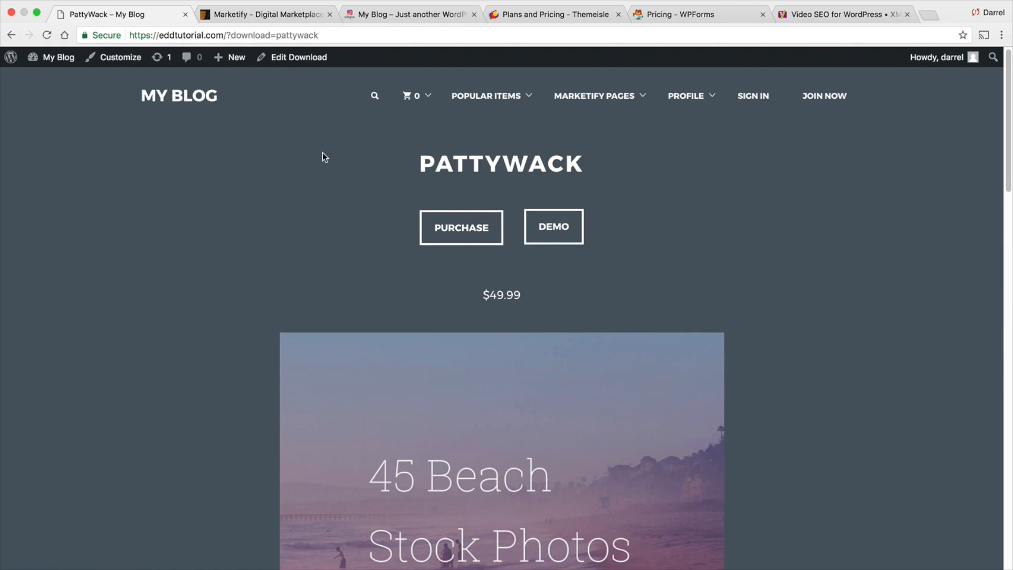
scroll(322, 152, "down", 2)
scroll(477, 264, "up", 2)
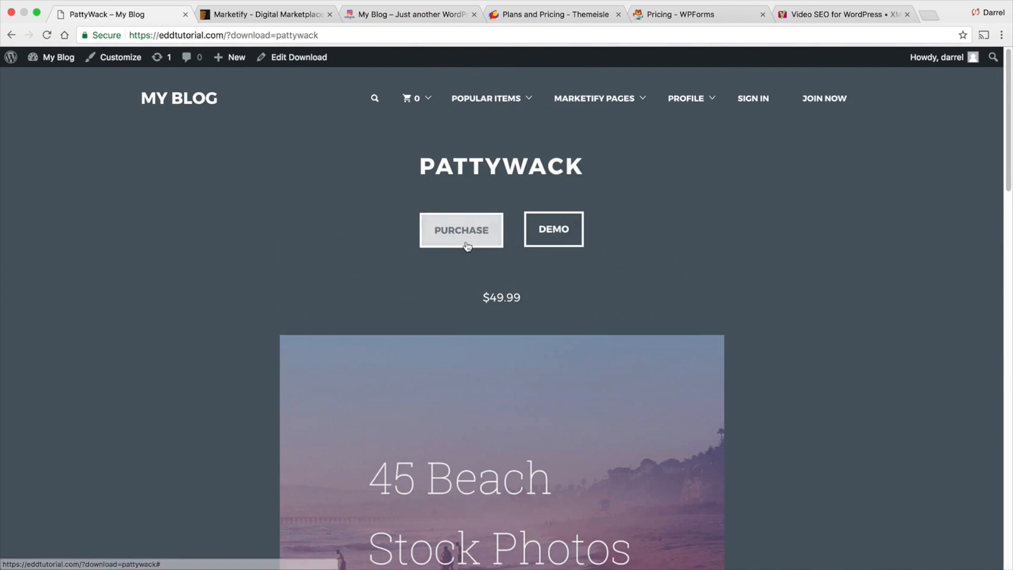
scroll(558, 302, "down", 4)
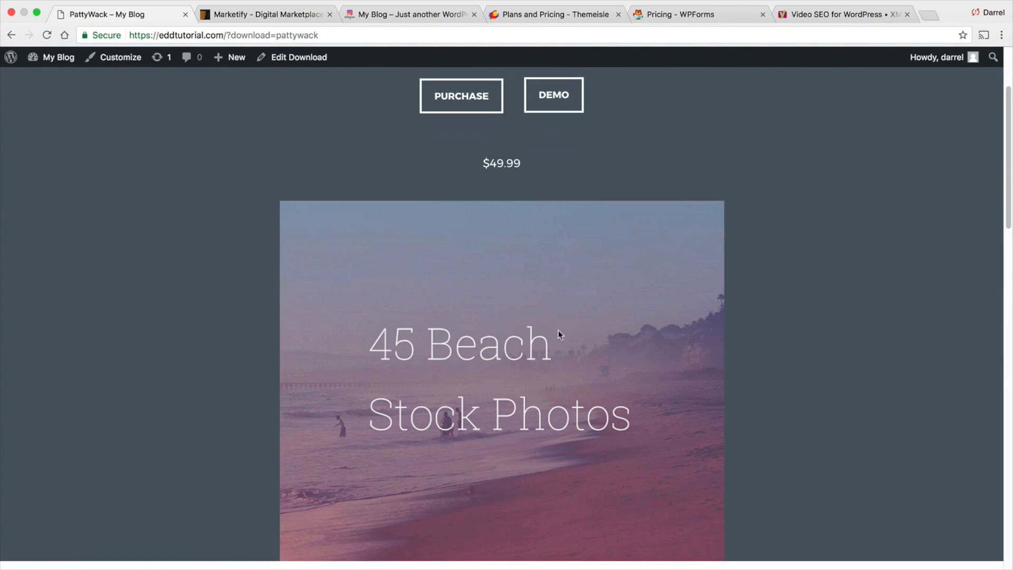
scroll(505, 410, "down", 15)
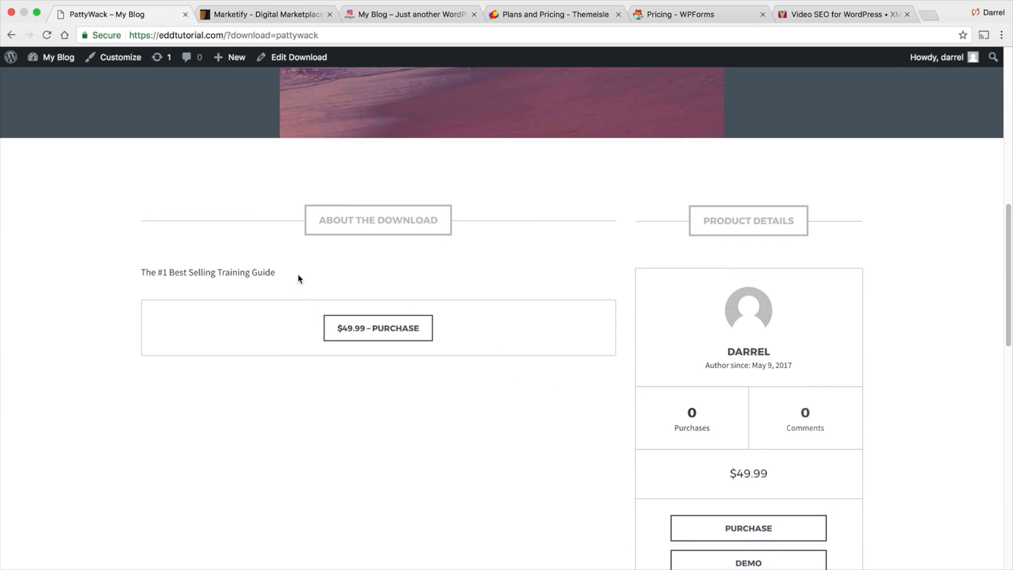
left_click_drag(300, 276, 143, 274)
left_click_drag(324, 272, 136, 276)
scroll(293, 288, "up", 15)
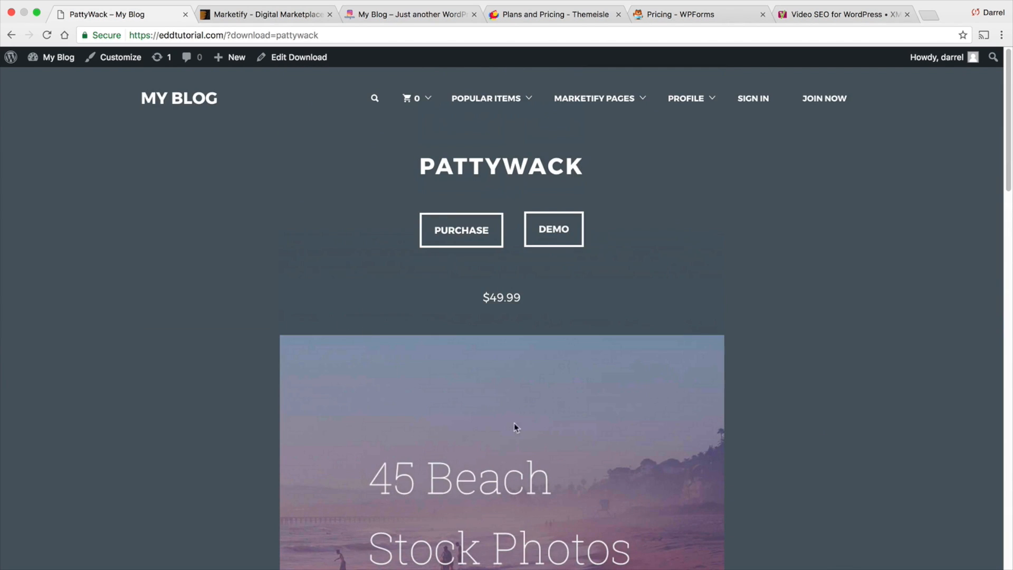
left_click_drag(587, 168, 416, 168)
- Find PattyWack among the recent downloads on the site's home page and open its details page
left_click(204, 106)
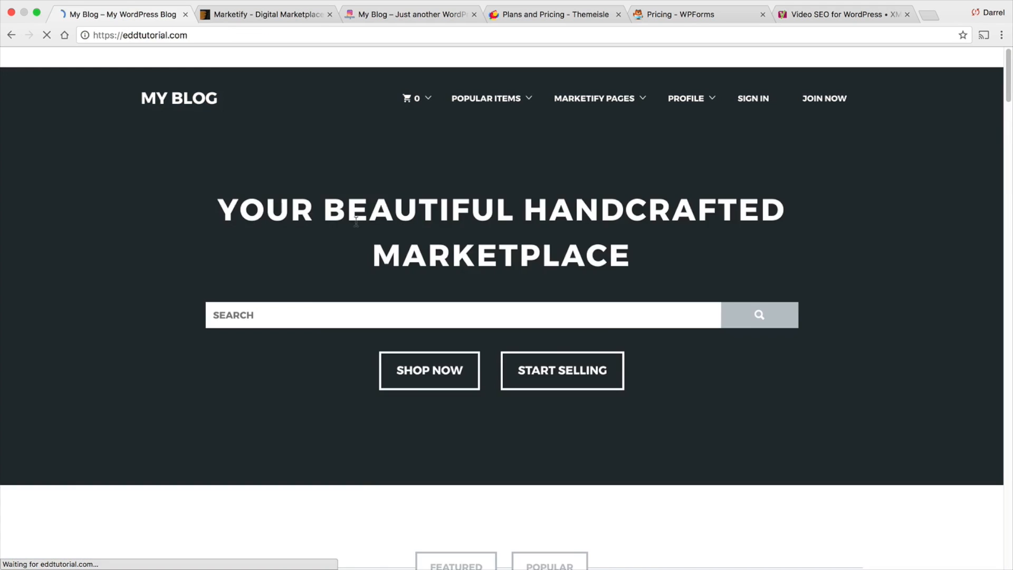
scroll(355, 314, "down", 4)
scroll(352, 326, "down", 8)
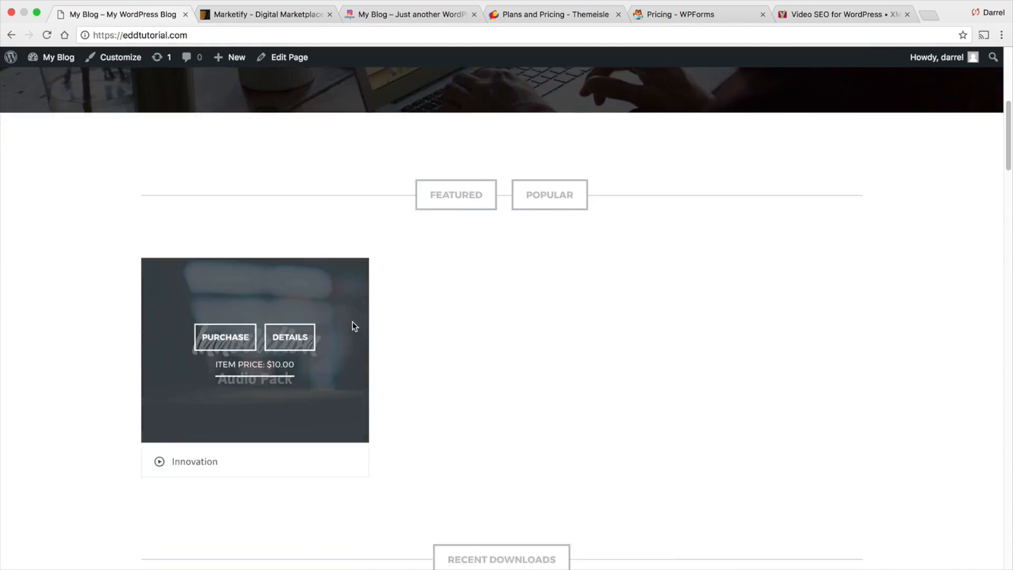
mouse_move(248, 374)
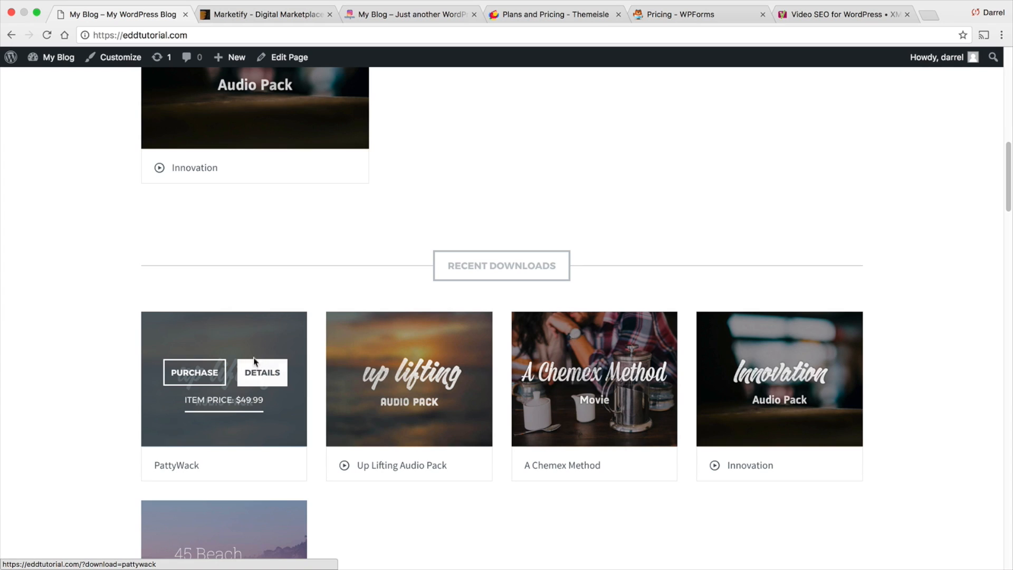
left_click(260, 376)
scroll(376, 372, "down", 2)
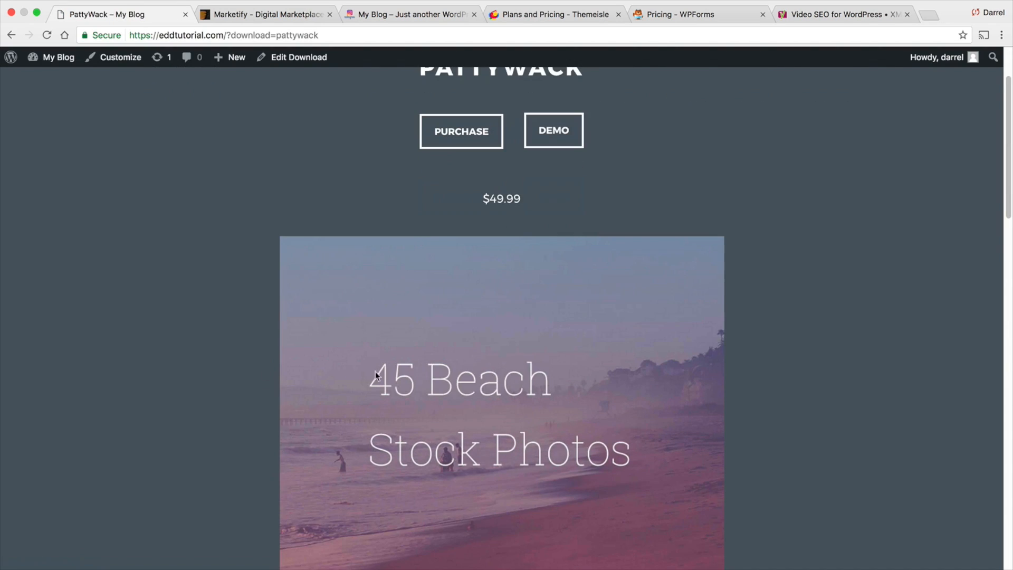
- Edit the PattyWack download to remove its grid image, and update the product
left_click(309, 58)
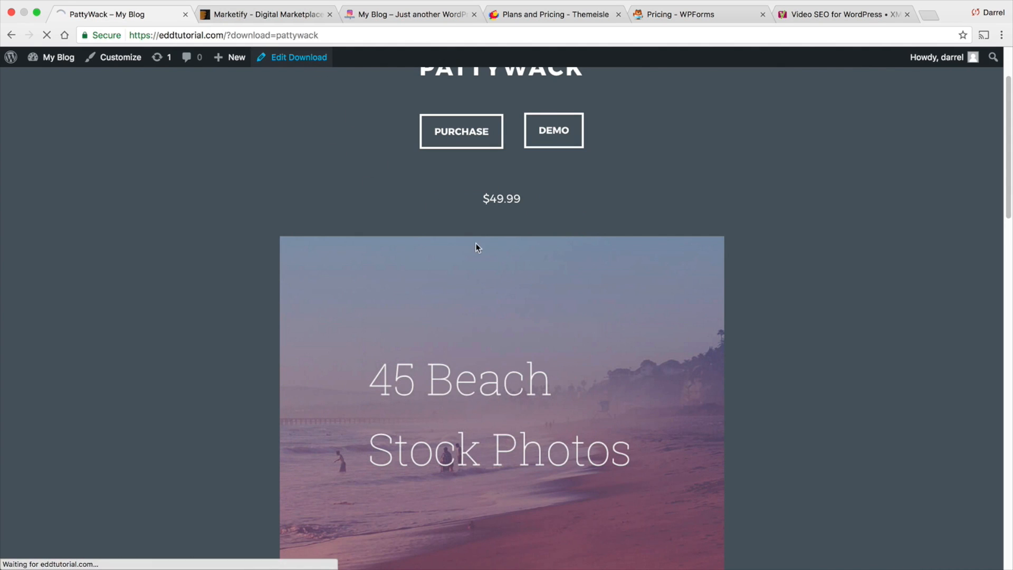
scroll(823, 318, "down", 10)
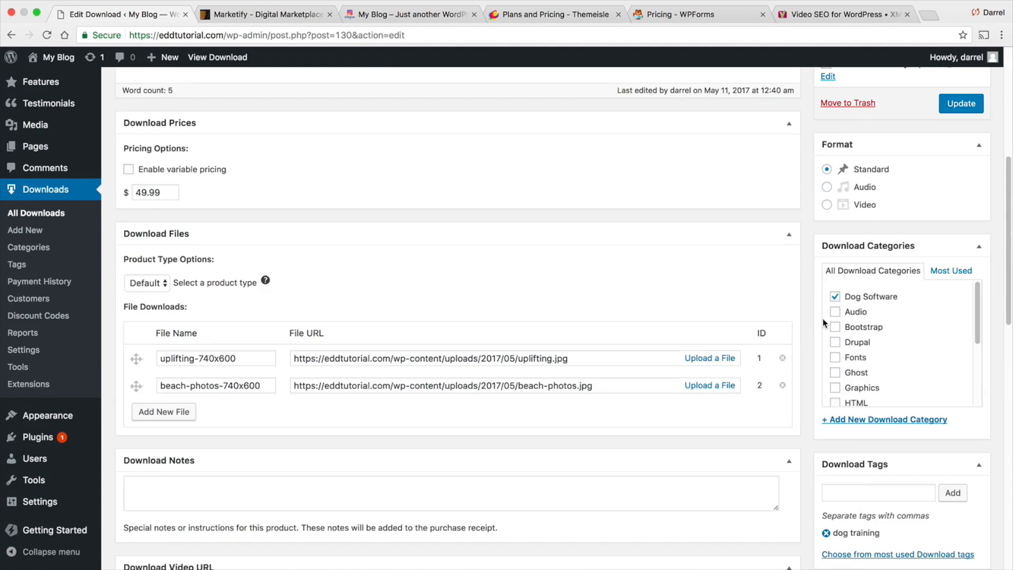
scroll(819, 323, "down", 10)
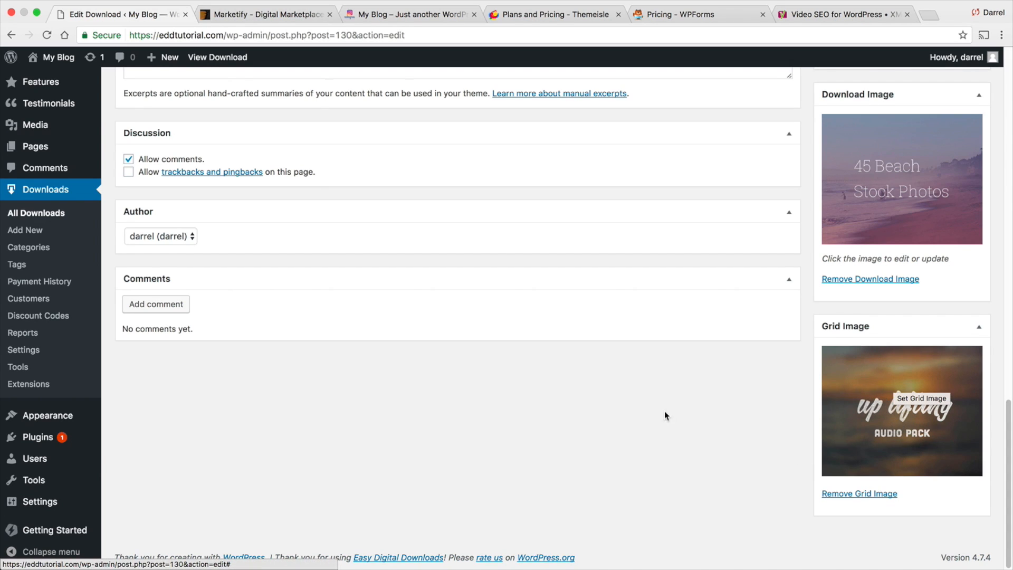
scroll(881, 273, "up", 2)
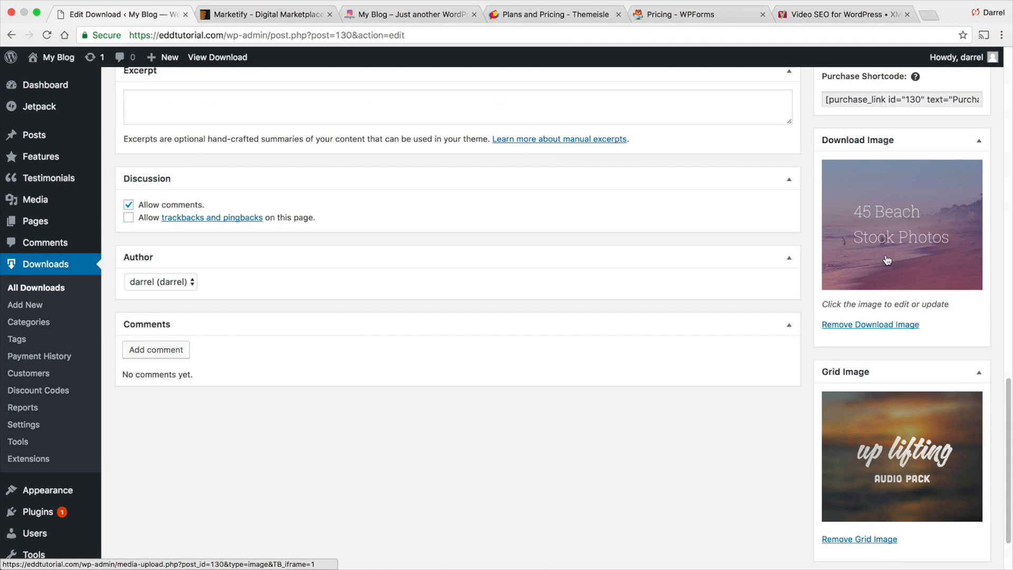
left_click(855, 540)
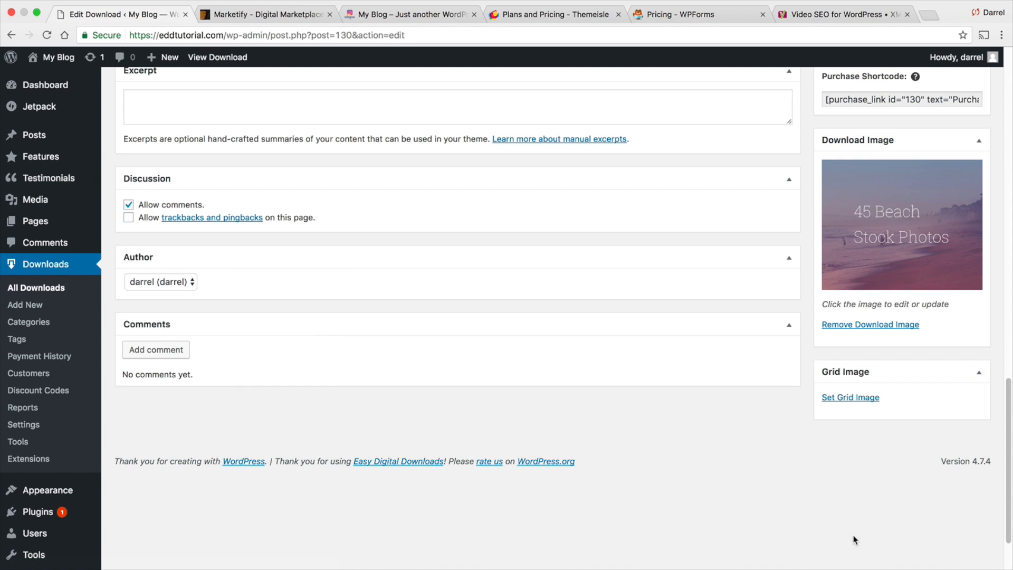
scroll(785, 495, "up", 20)
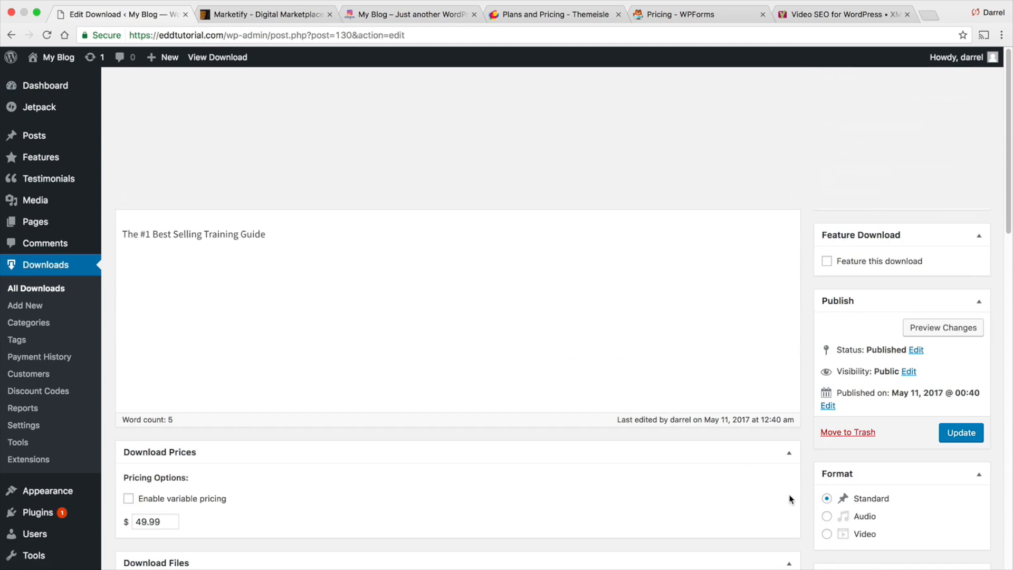
left_click(962, 434)
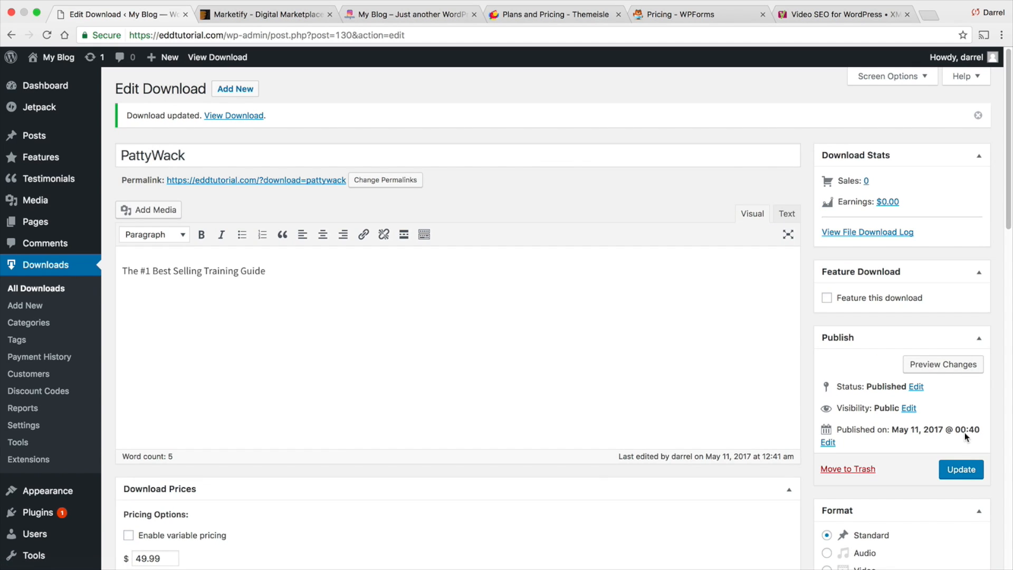
- View the updated PattyWack page and check its demo link, returning to the product page
left_click(211, 57)
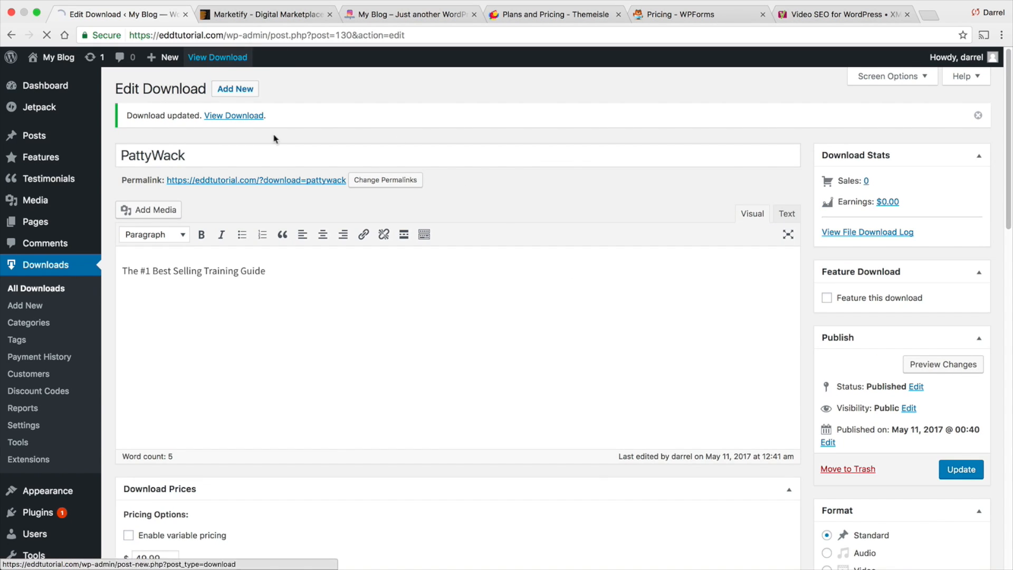
scroll(347, 180, "down", 1)
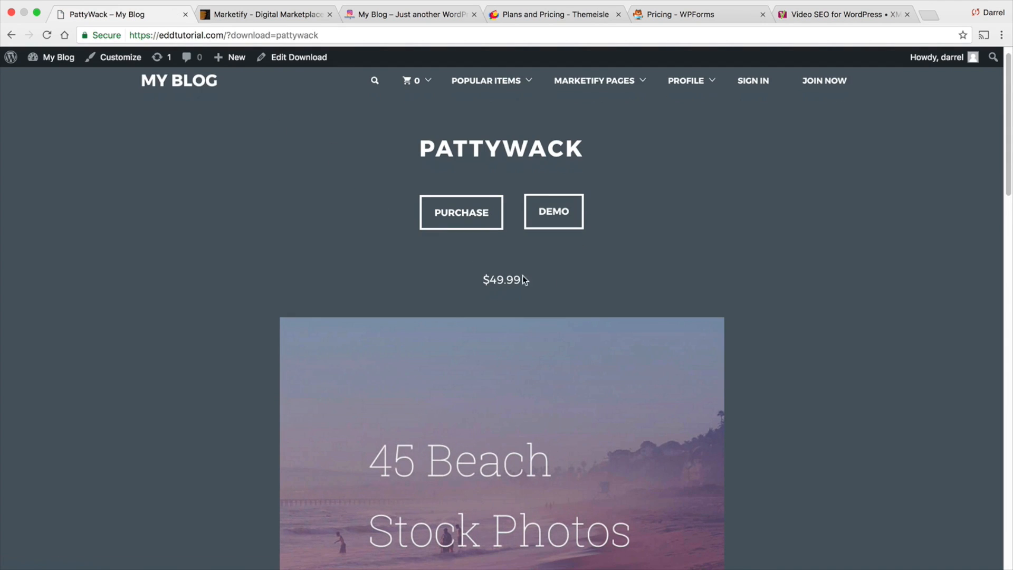
left_click(555, 216)
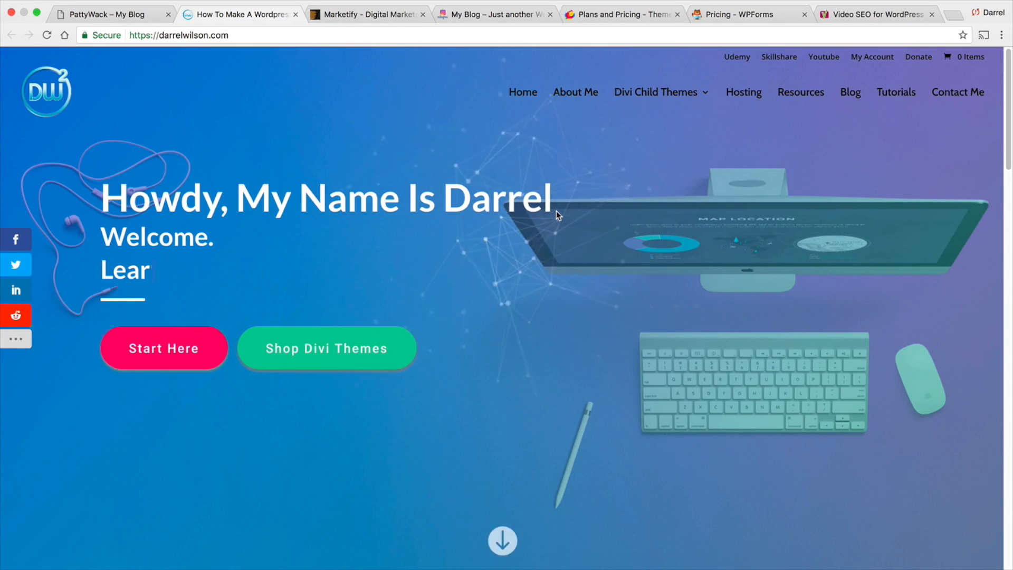
left_click(105, 12)
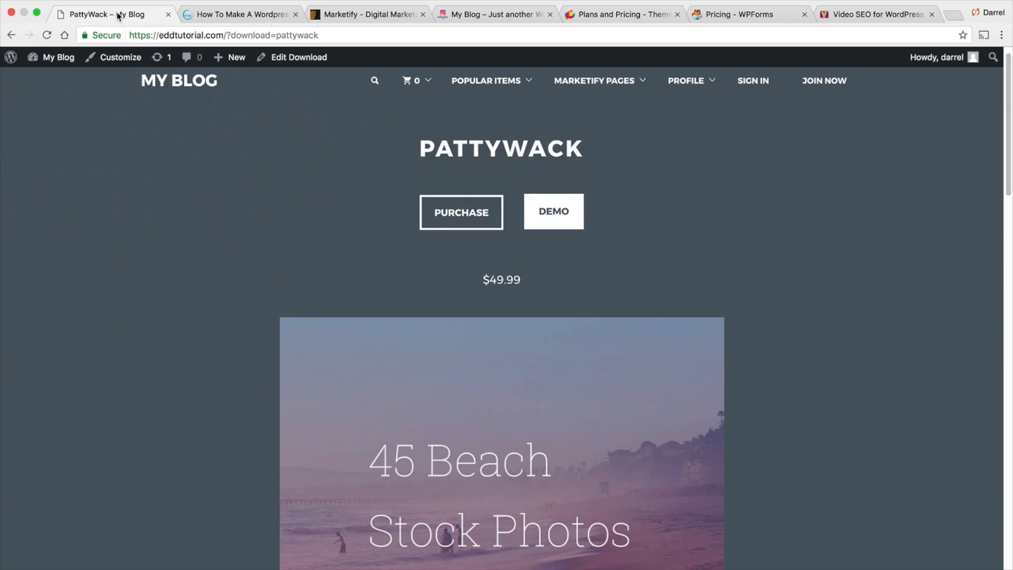
- Take PattyWack through the cart to checkout and select Test Payment as the payment method
left_click(458, 223)
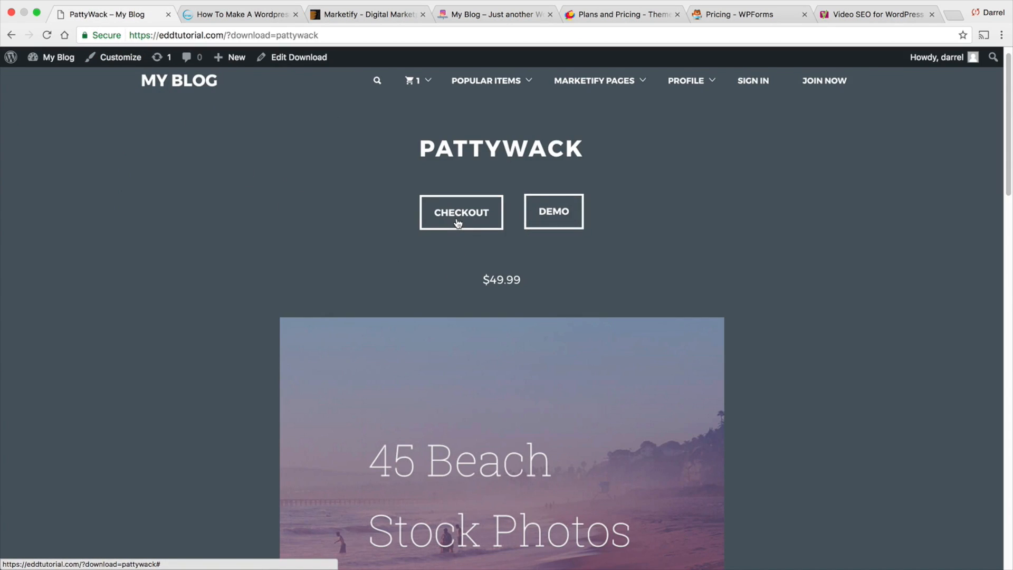
left_click(458, 223)
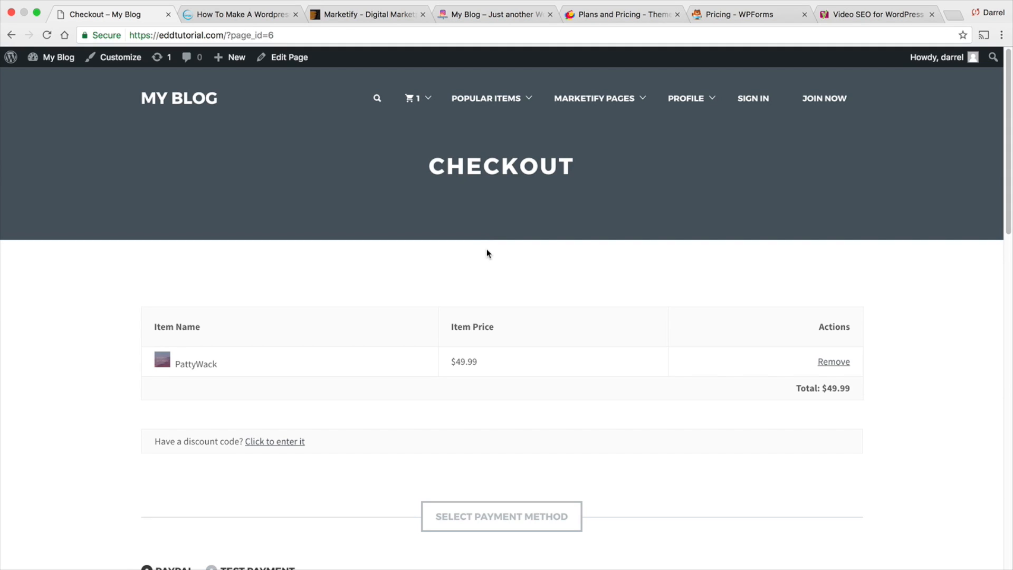
scroll(427, 284, "down", 1)
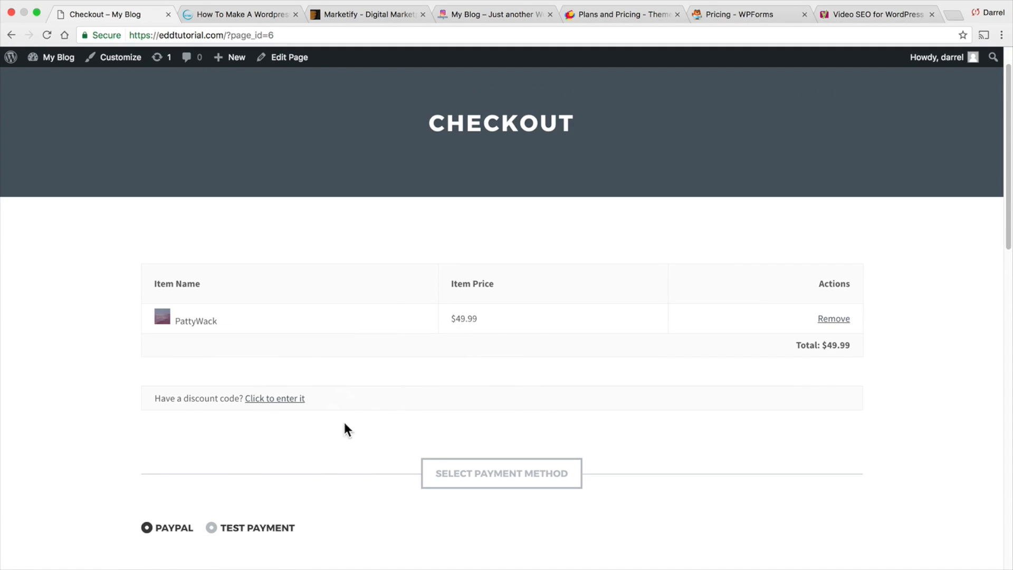
scroll(386, 378, "down", 1)
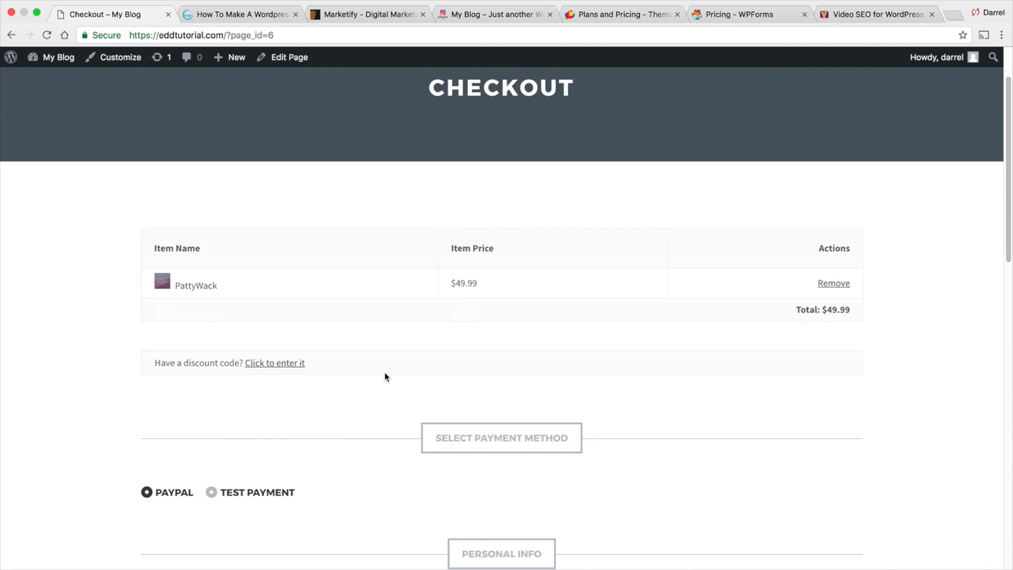
scroll(384, 374, "down", 5)
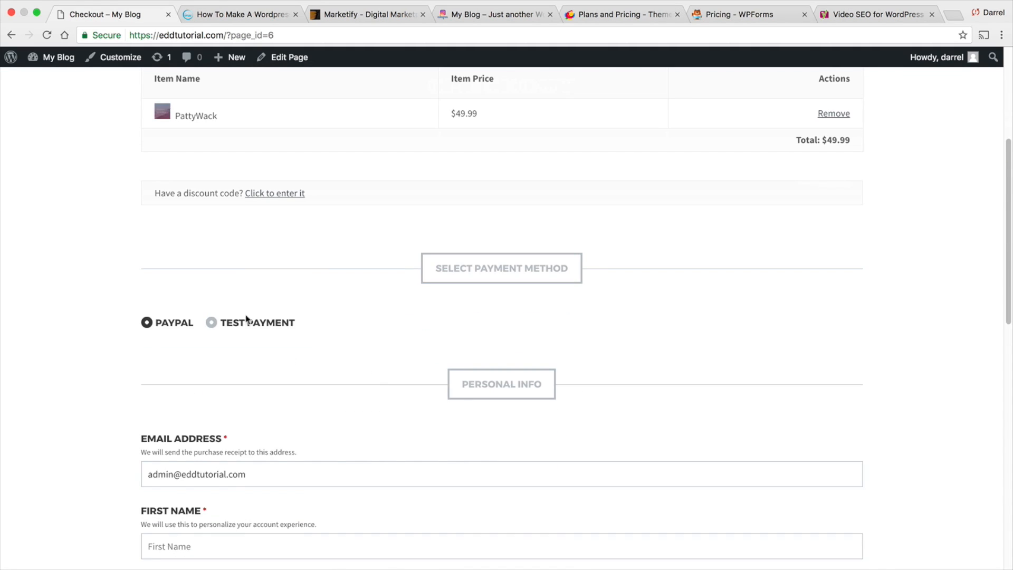
left_click(212, 322)
- Fill in the buyer's first and last name and complete the test purchase
scroll(290, 351, "down", 4)
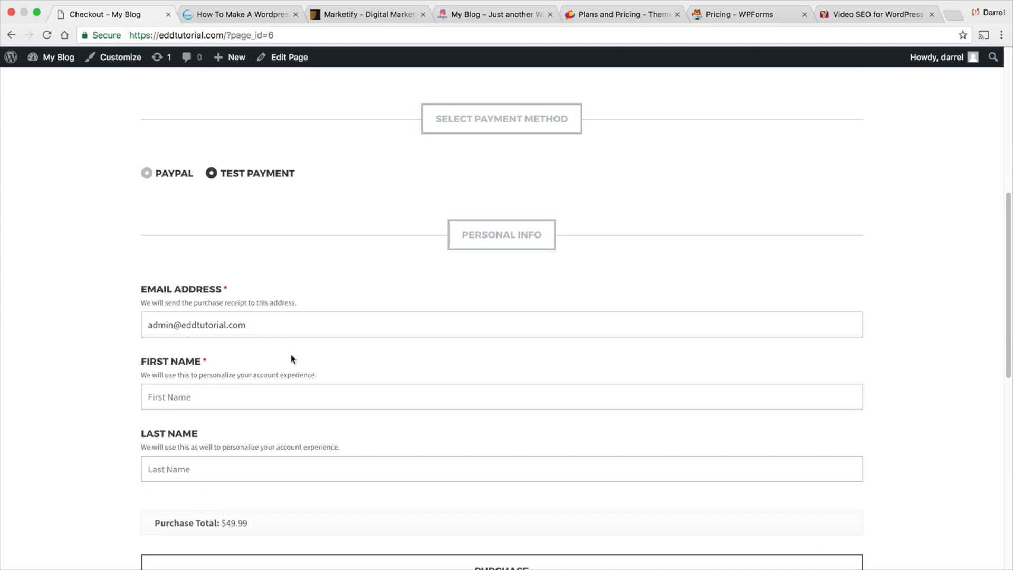
left_click(300, 403)
type("darrel")
key("Tab")
type("wilson")
key("Tab")
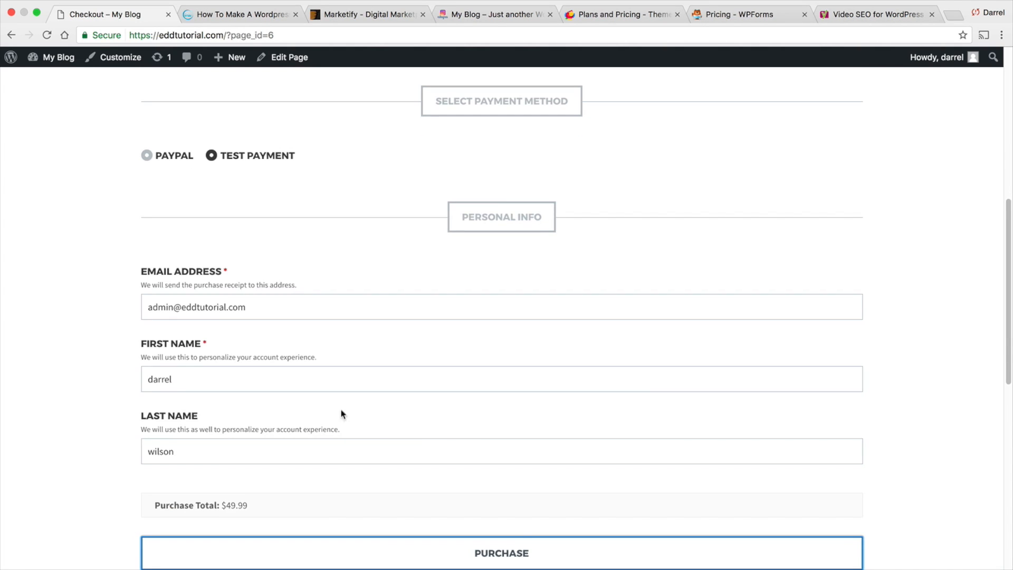
left_click(521, 557)
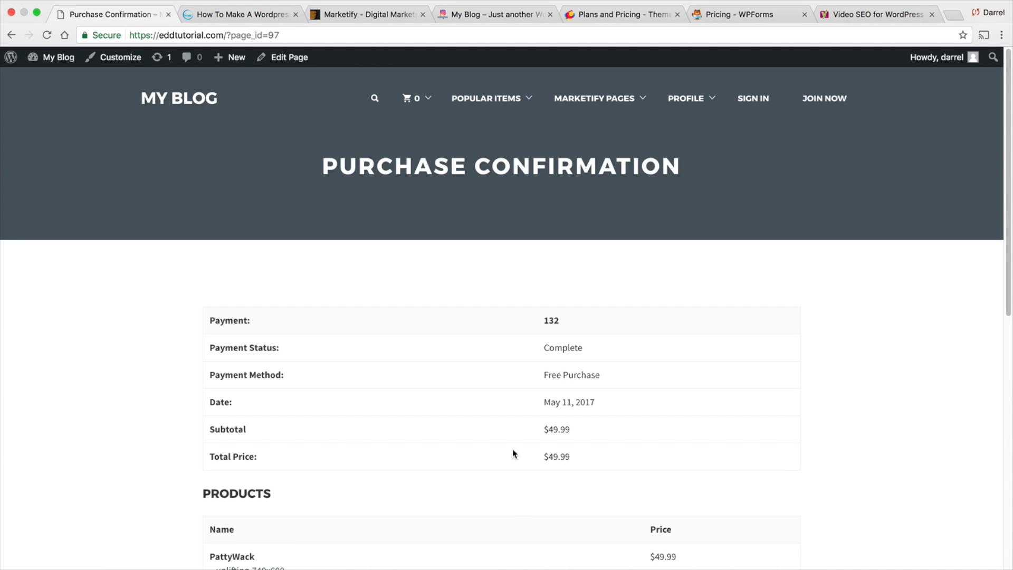
- Download the purchased file uplifting-740x600 from the purchase confirmation, view the image and return to the browser
scroll(512, 449, "down", 5)
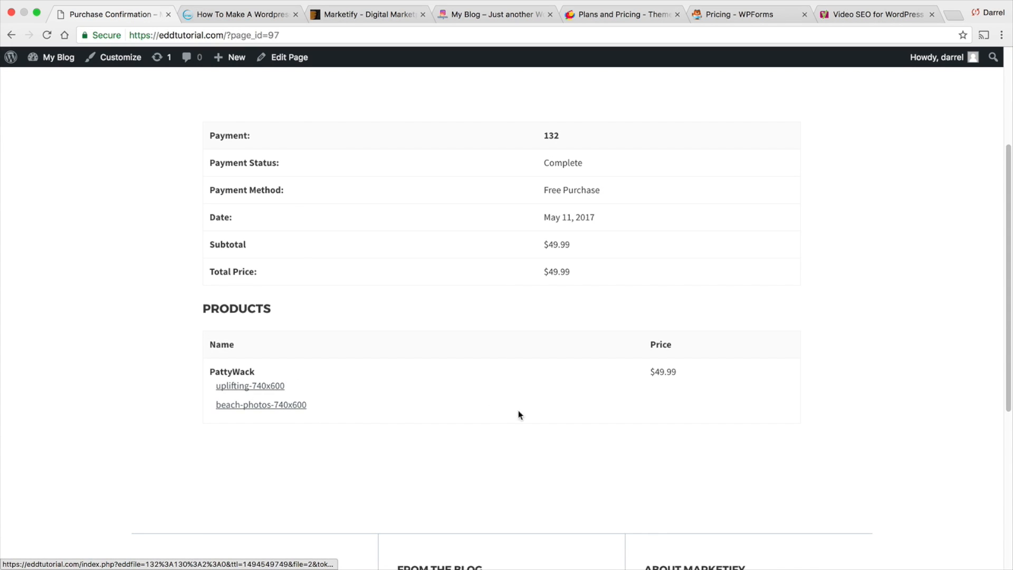
left_click(261, 388)
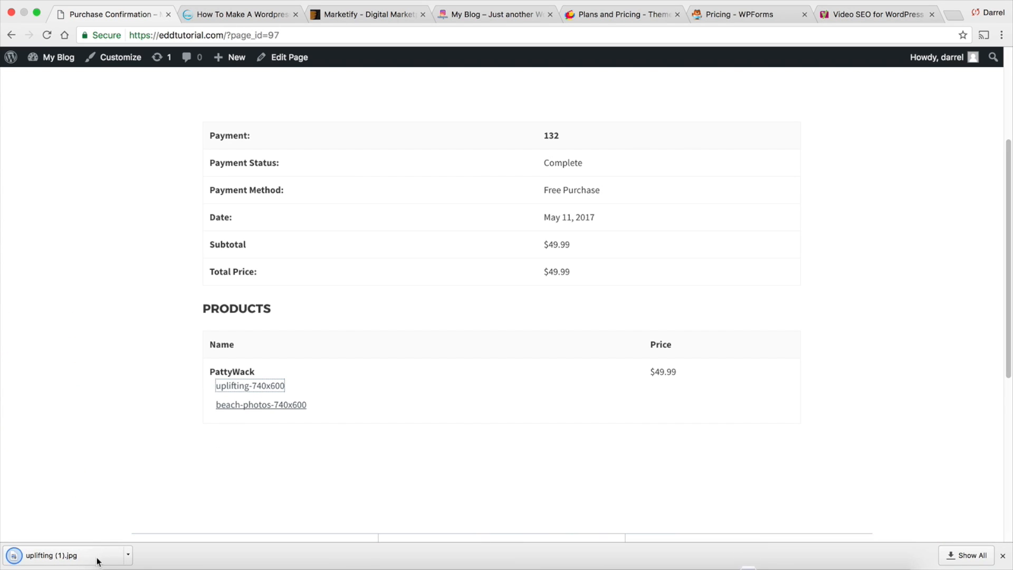
left_click(97, 558)
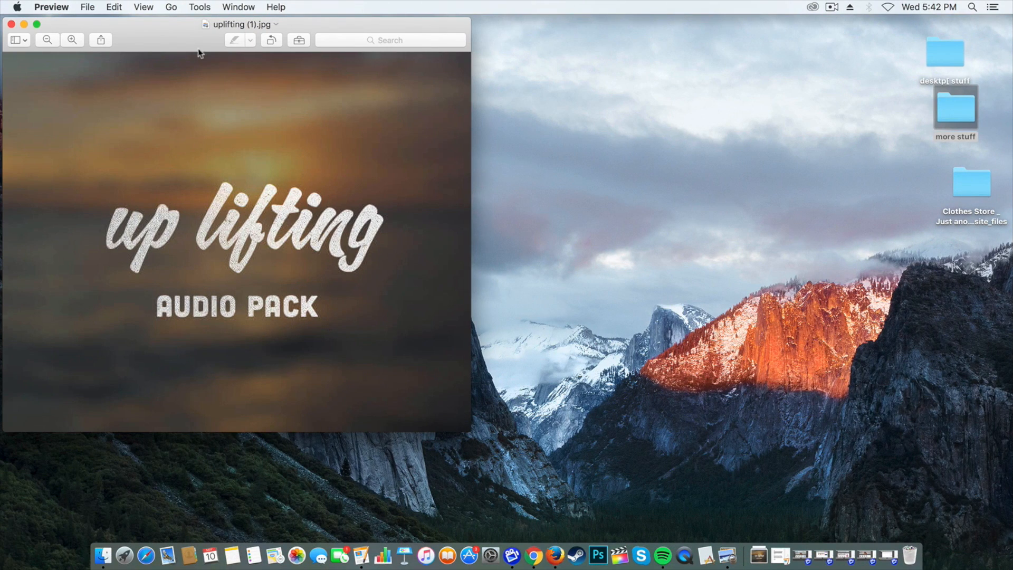
left_click_drag(211, 37, 400, 80)
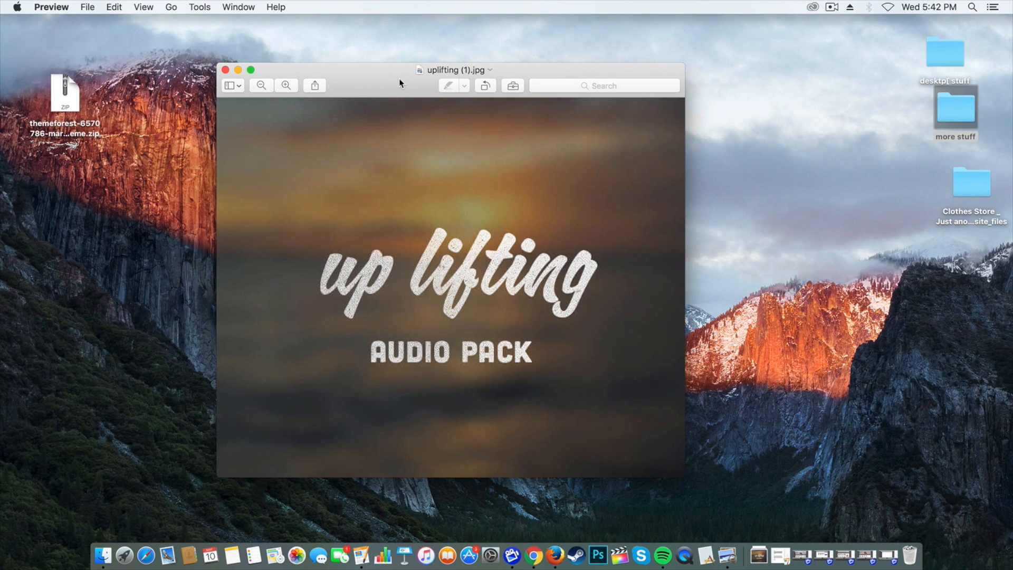
left_click(533, 557)
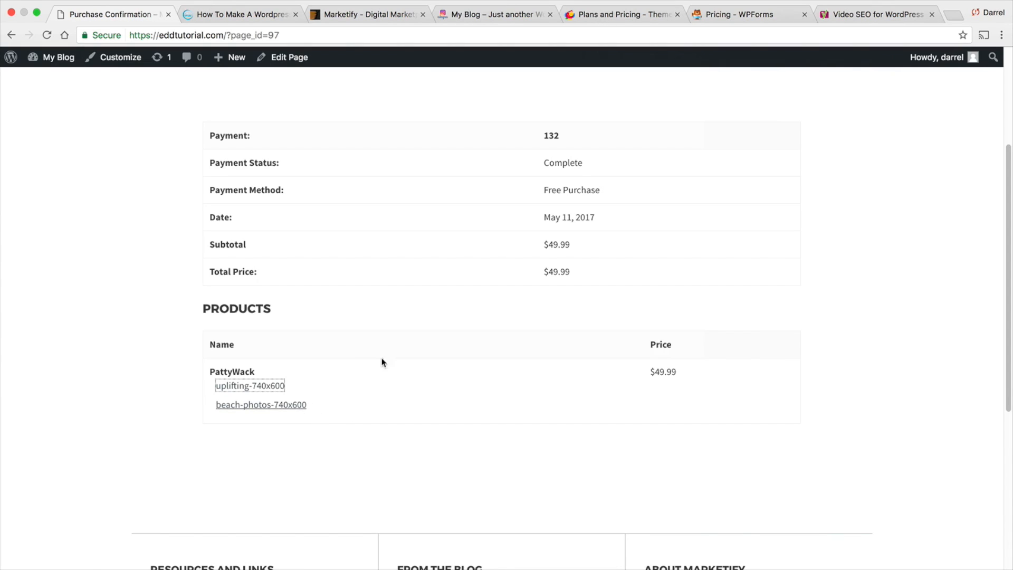
- Create a new download titled "Dog Training Kit"
scroll(373, 406, "up", 4)
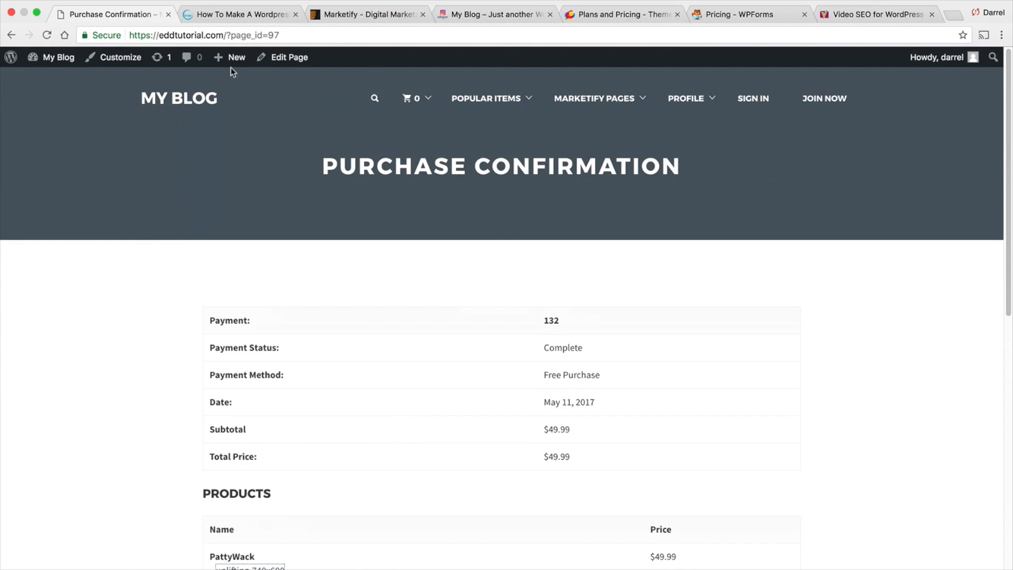
mouse_move(232, 58)
left_click(236, 132)
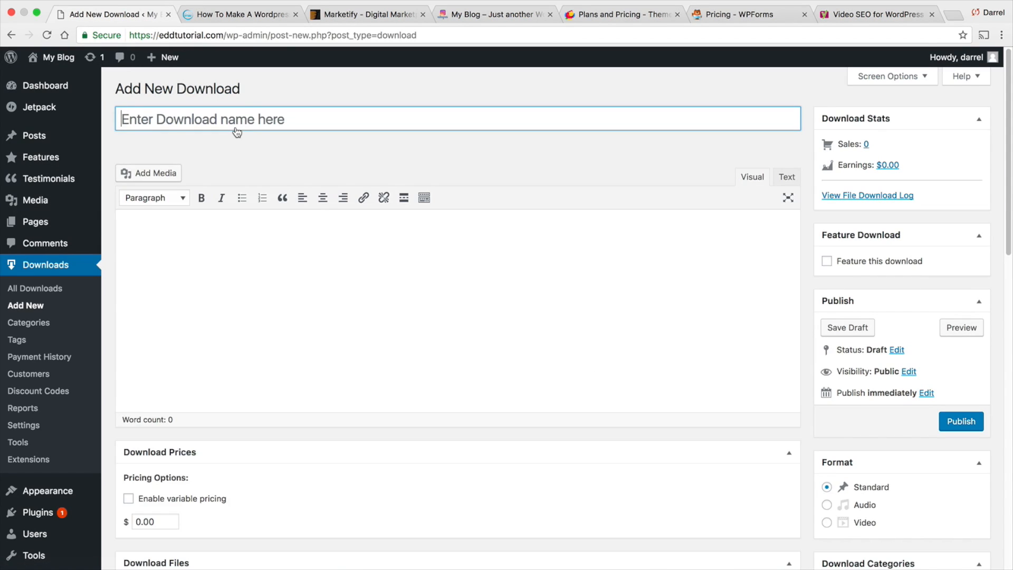
left_click(240, 116)
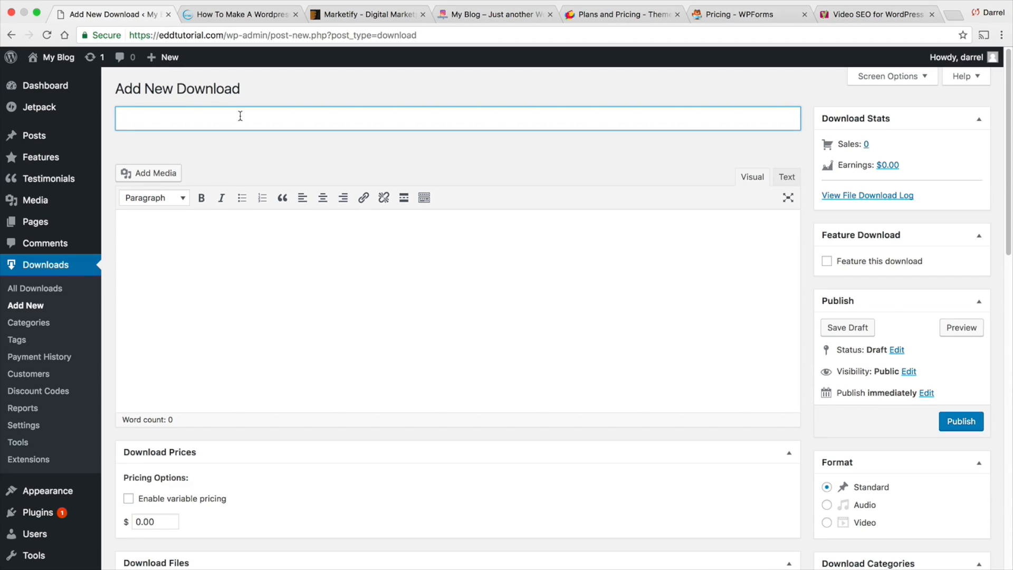
type("Dog Traning")
key("BackSpace")
key("BackSpace")
key("BackSpace")
key("BackSpace")
type("ining Kit")
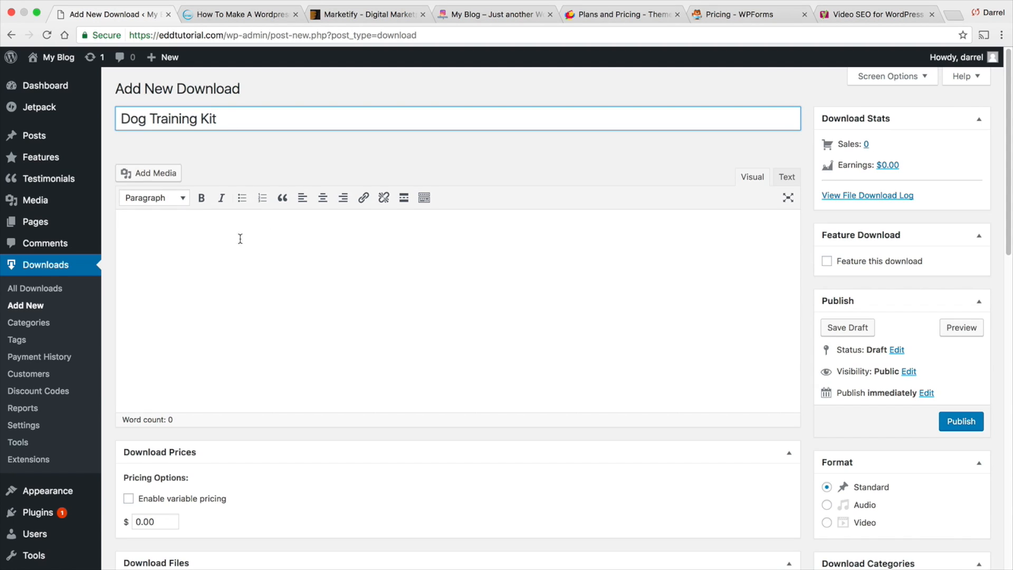
- Write the description "The Ultimate Dog Training Stuff" for the new download
left_click(274, 213)
type("T")
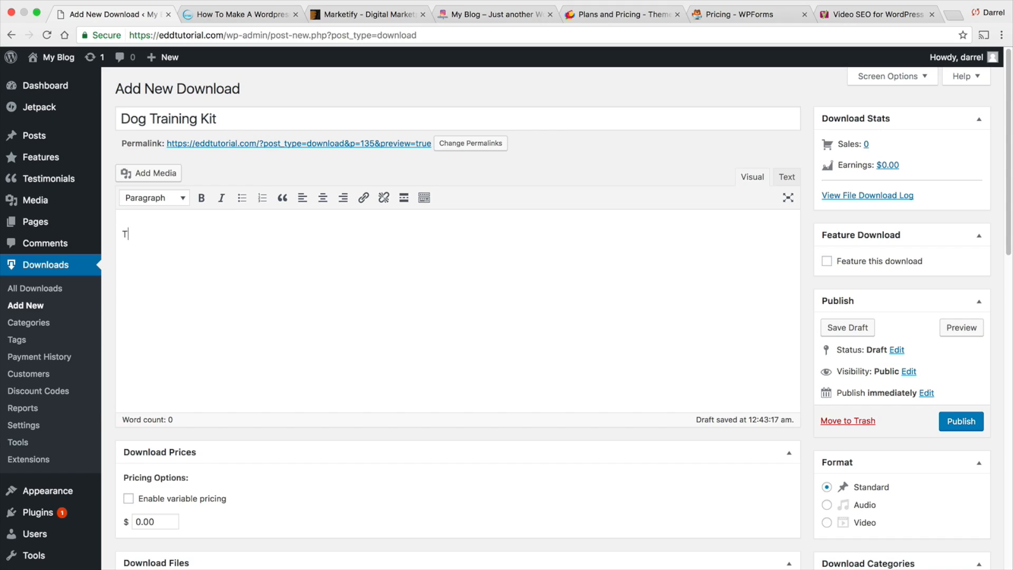
type("he Ultimate Dog Tra")
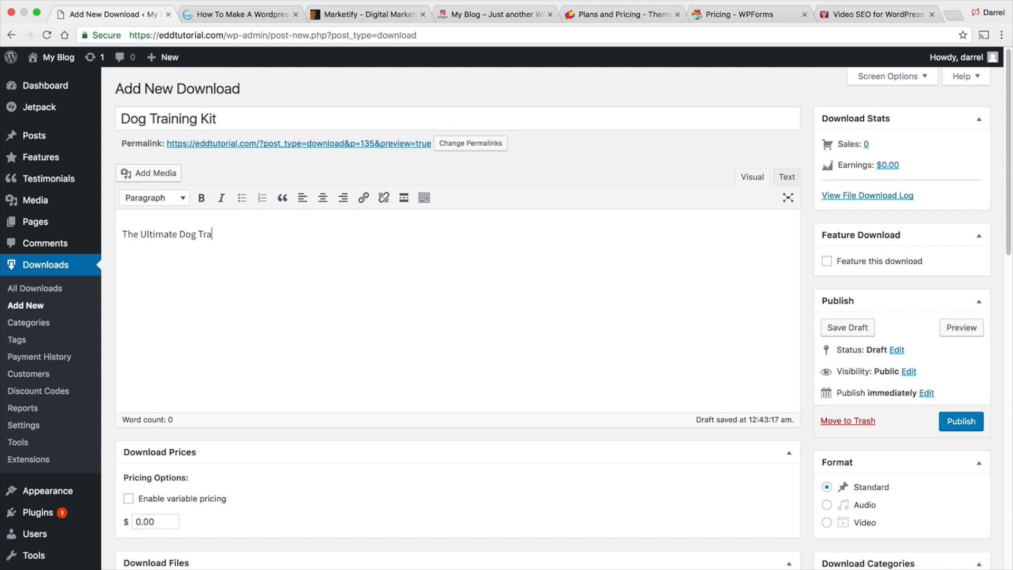
type("ining Stuff")
- Enable variable pricing and define the first price option as "Standard Dog Training" at $19.99
scroll(274, 256, "down", 2)
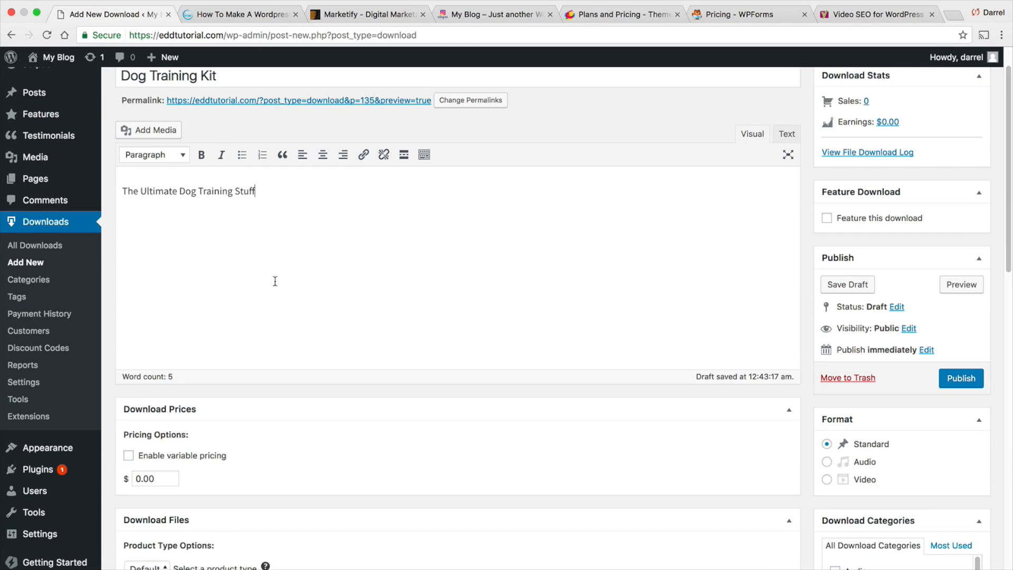
left_click(128, 455)
scroll(276, 434, "down", 3)
left_click(345, 420)
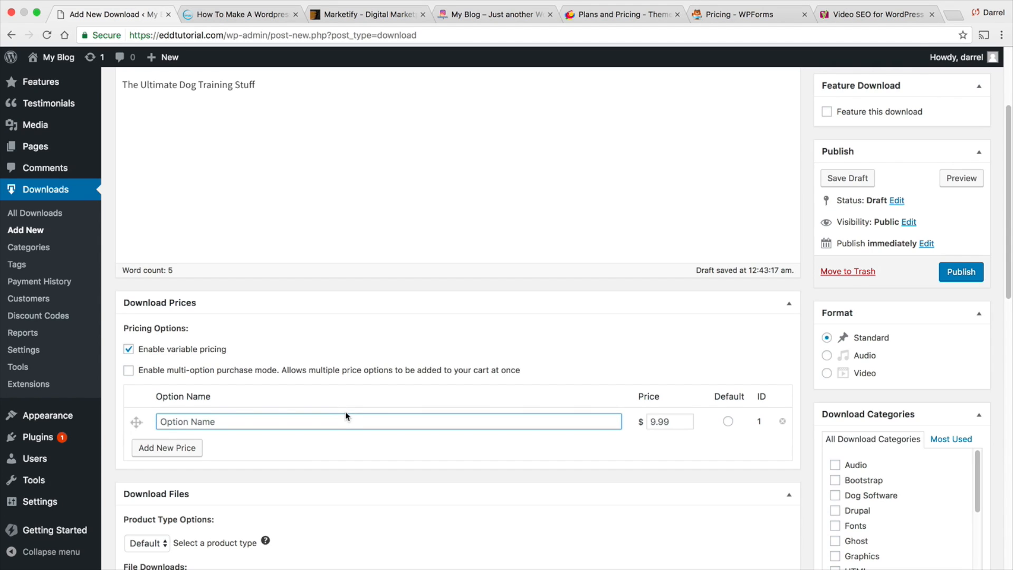
type("Standard Dog Training")
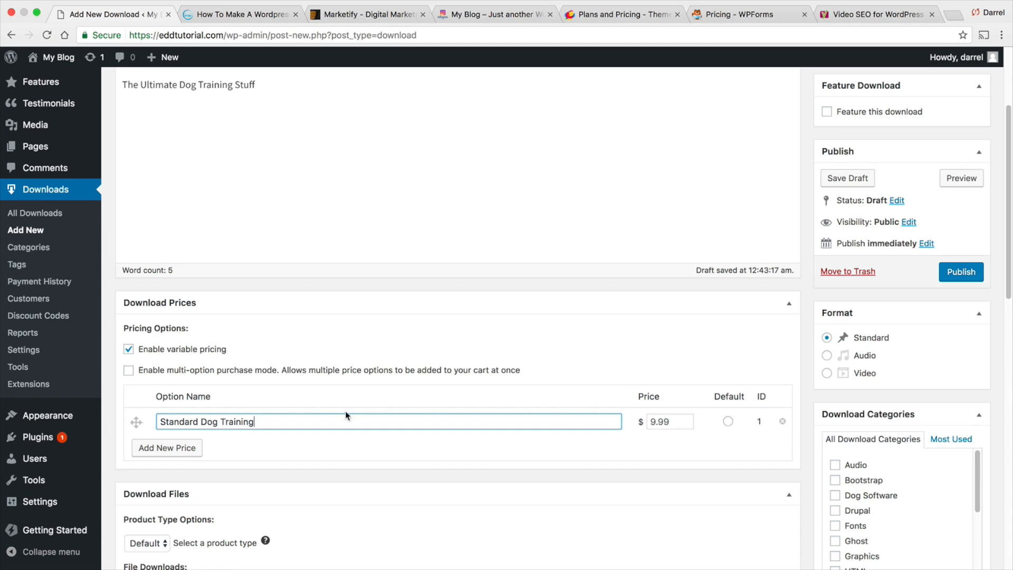
key("Tab")
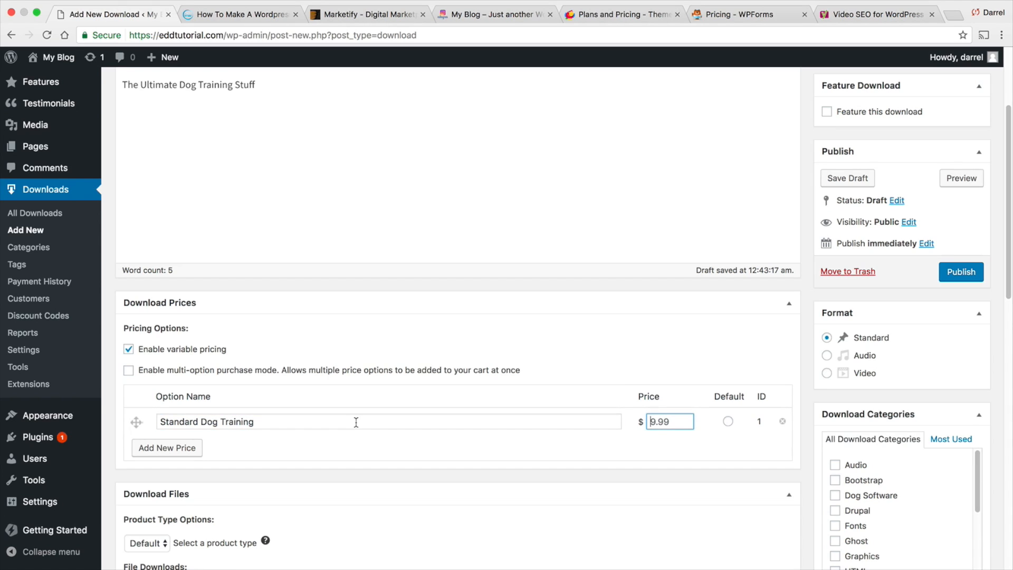
type("19.99")
- Add a second price option "Advanced Dog Training" at $39.99 and make Standard Dog Training the default option
left_click(185, 449)
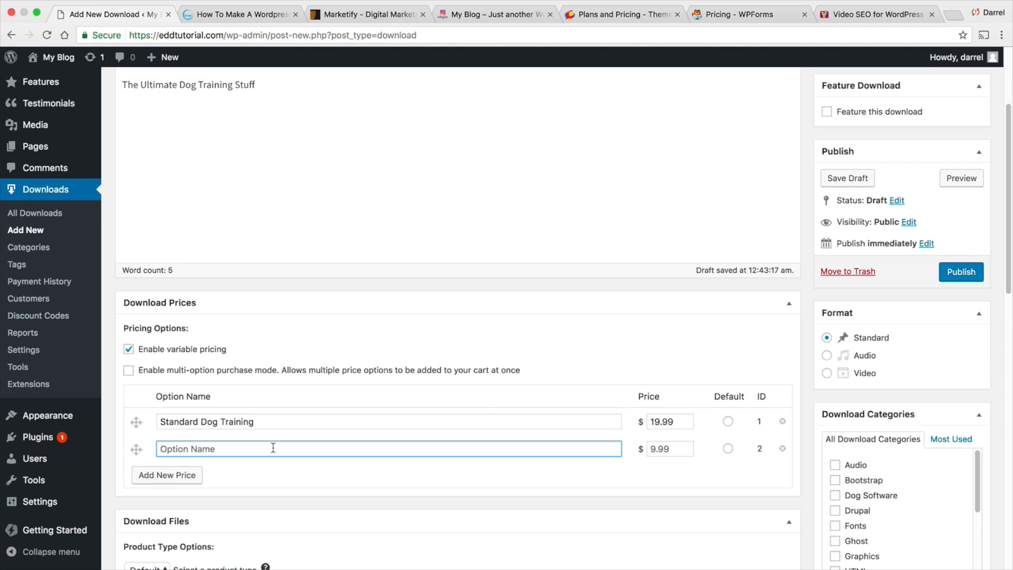
type("Advanced Dog Traninng")
key("Tab")
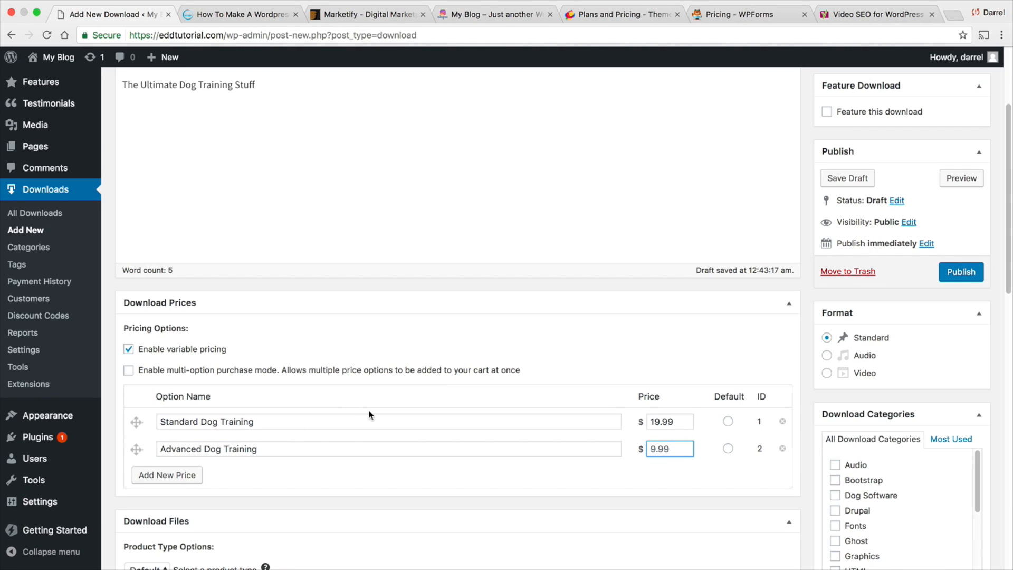
type("39.99")
scroll(338, 348, "down", 1)
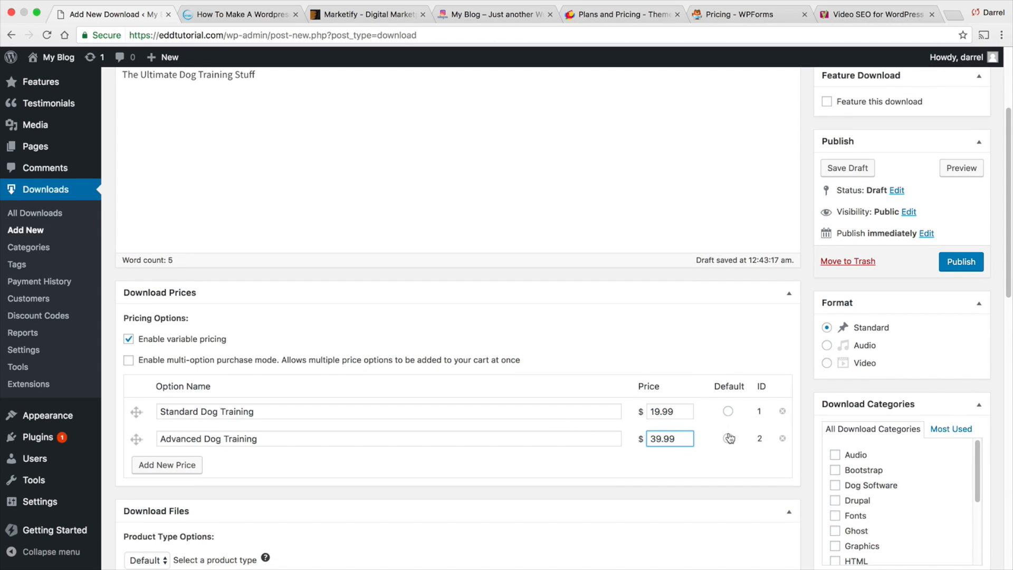
left_click(728, 411)
- Set the product type of the Dog Training Kit download to Bundle
scroll(323, 414, "down", 5)
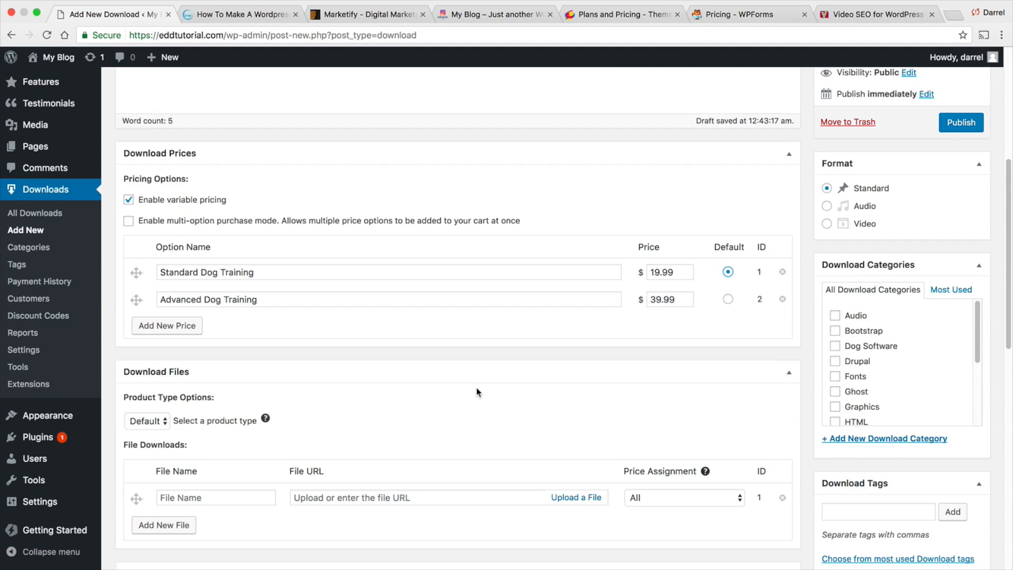
scroll(474, 387, "down", 1)
left_click(158, 385)
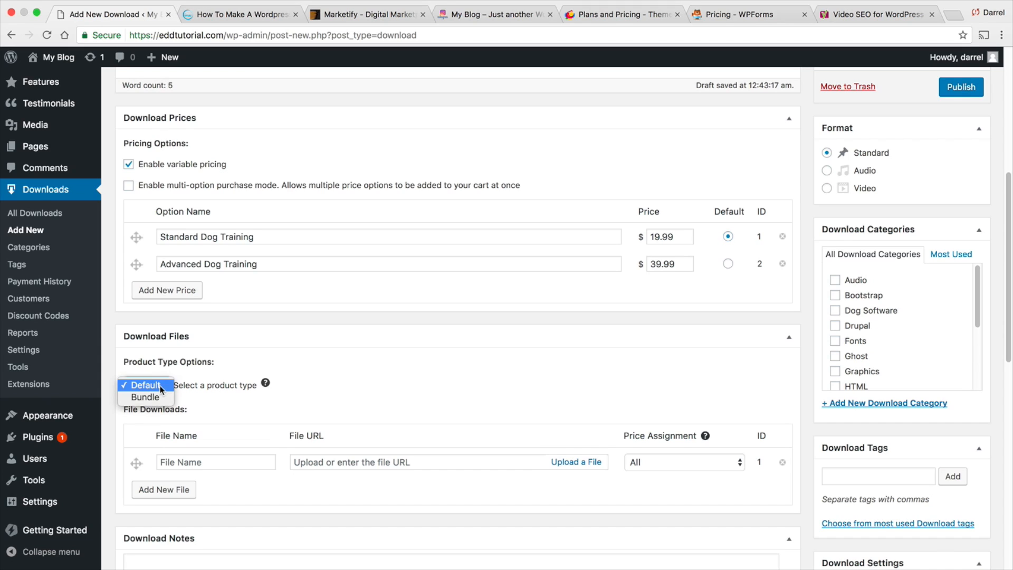
left_click(160, 398)
left_click(160, 386)
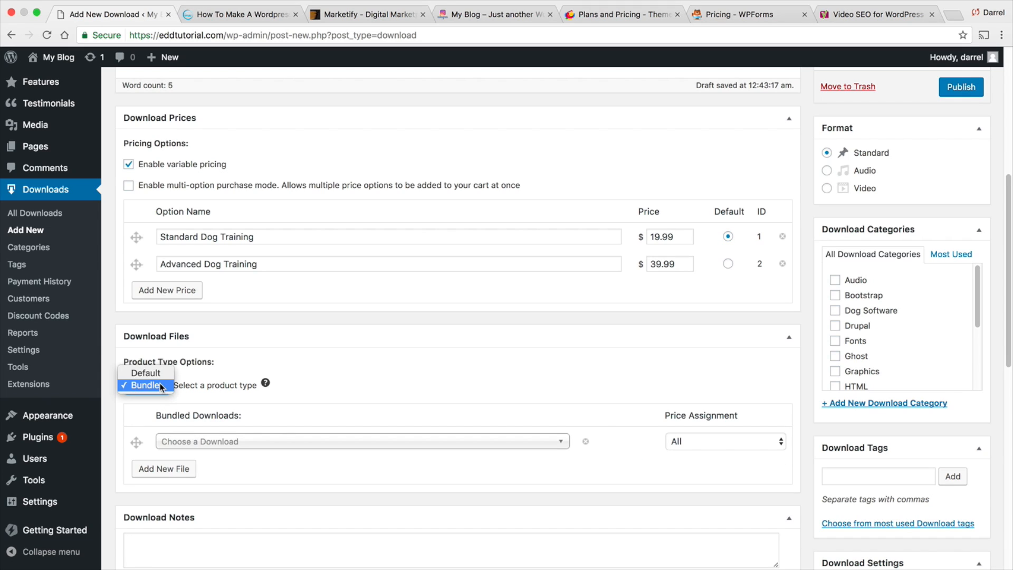
left_click(160, 373)
left_click(150, 385)
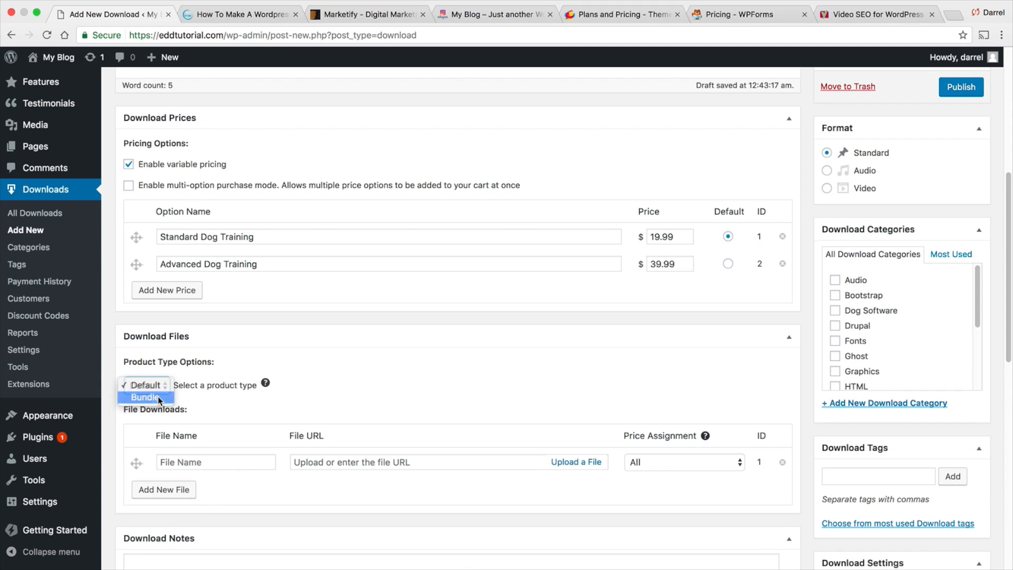
left_click(150, 397)
- Add PattyWack and "Innovation: Flac Audio Files Version" as the two bundled downloads
scroll(195, 392, "down", 1)
left_click(253, 441)
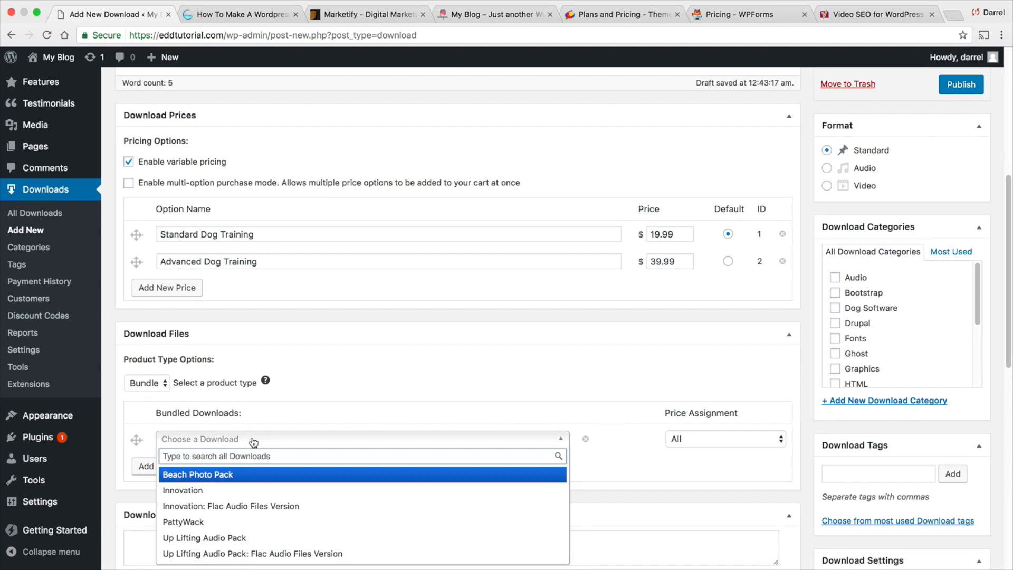
scroll(253, 441, "down", 1)
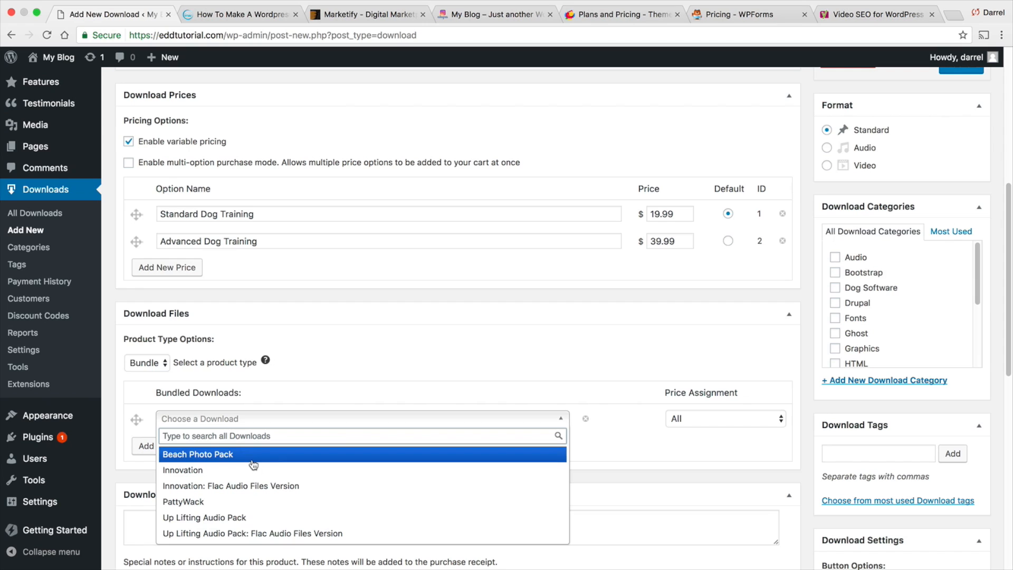
left_click(253, 502)
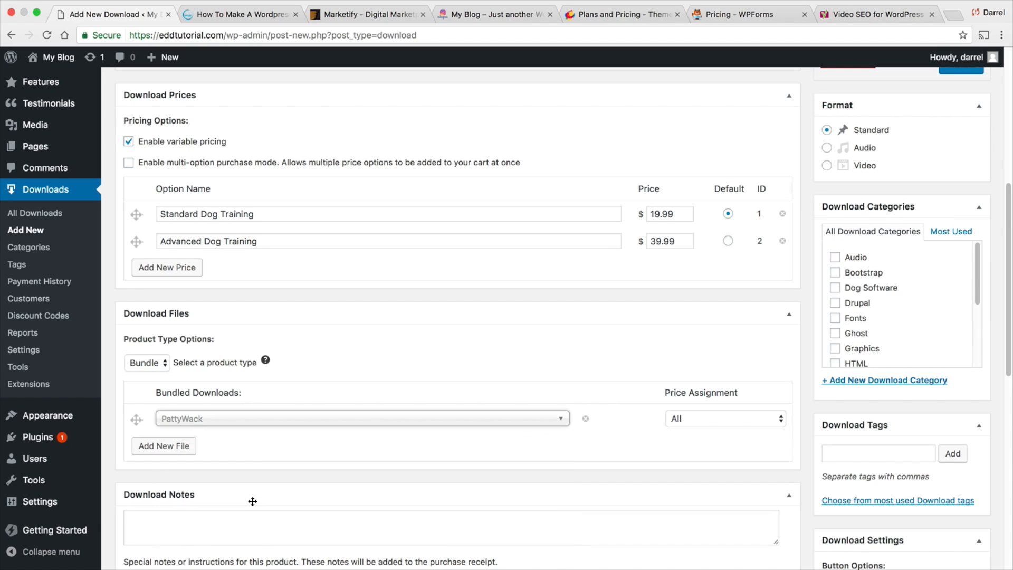
left_click(198, 450)
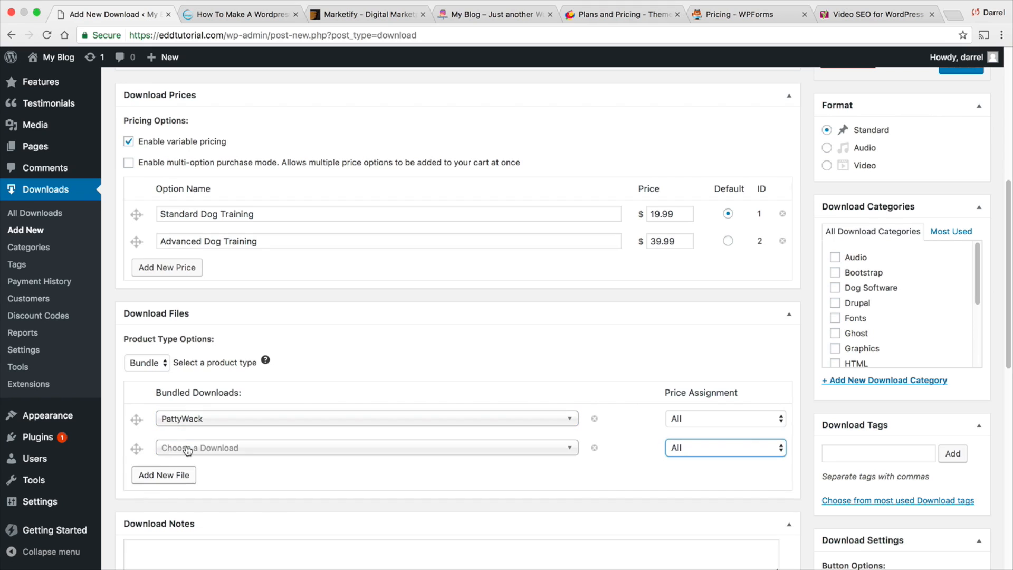
left_click(190, 448)
left_click(216, 513)
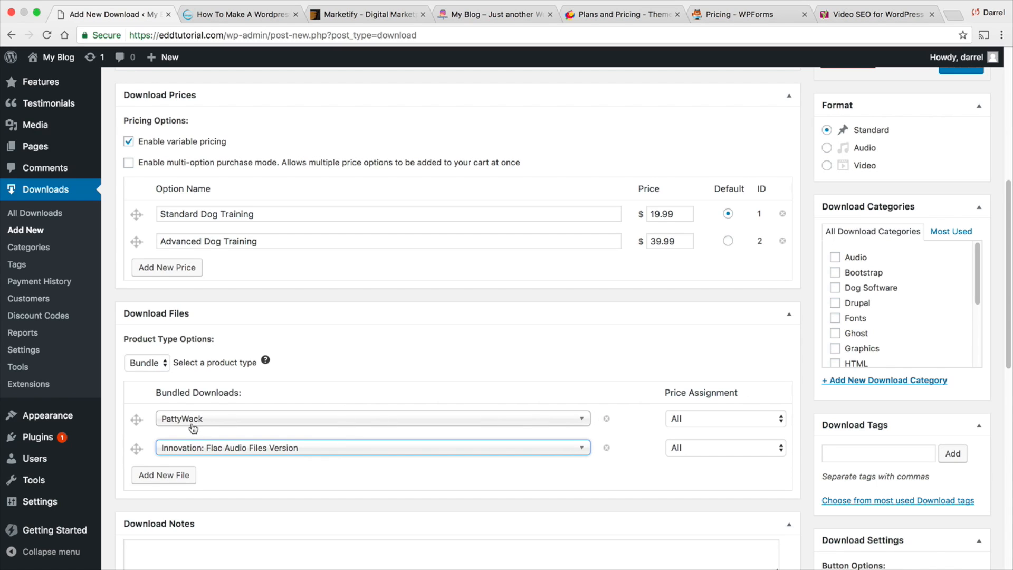
- Assign PattyWack to the Standard Dog Training price and the Innovation Flac version to the Advanced Dog Training price
left_click(728, 419)
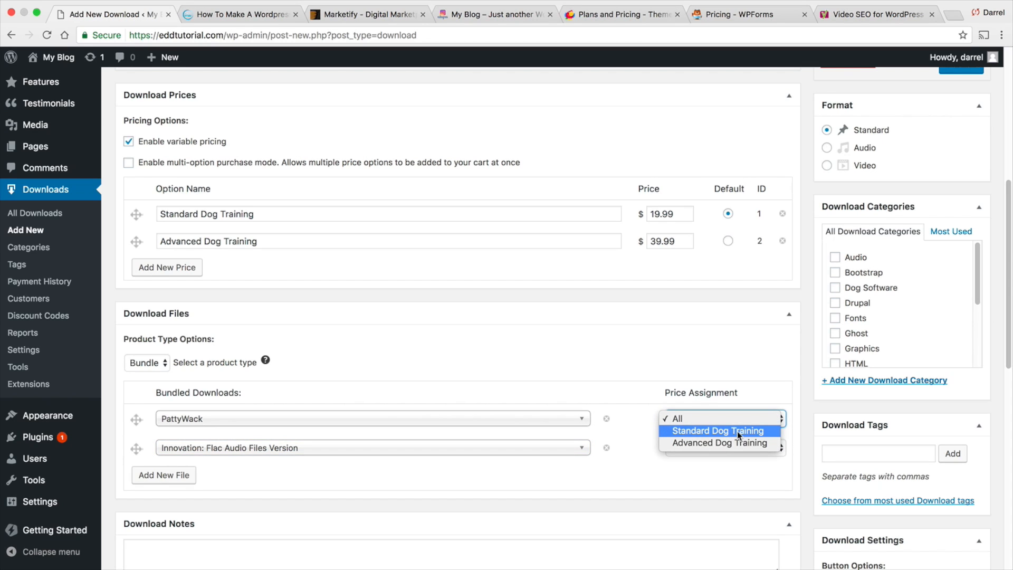
left_click(737, 431)
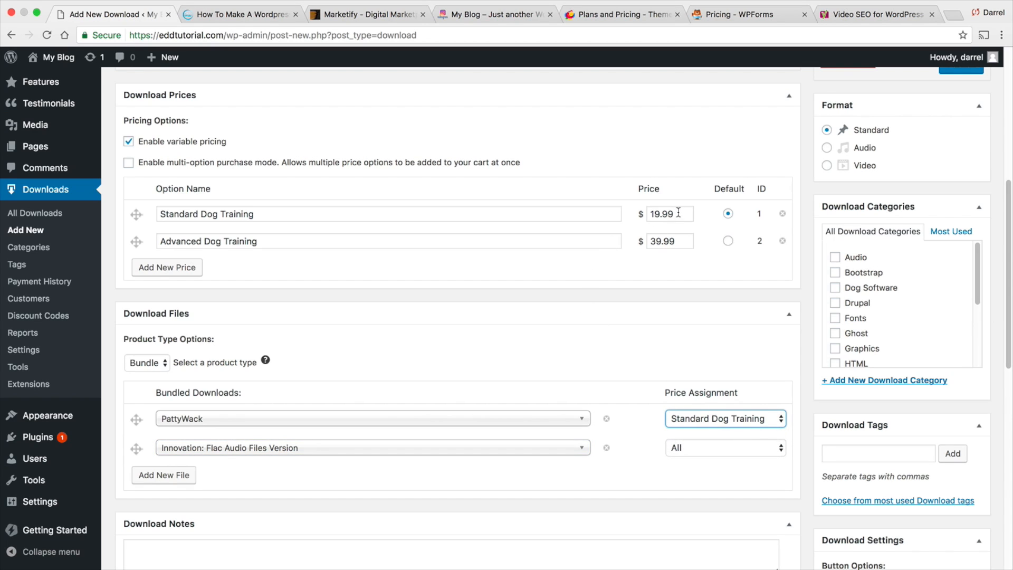
left_click_drag(679, 213, 646, 214)
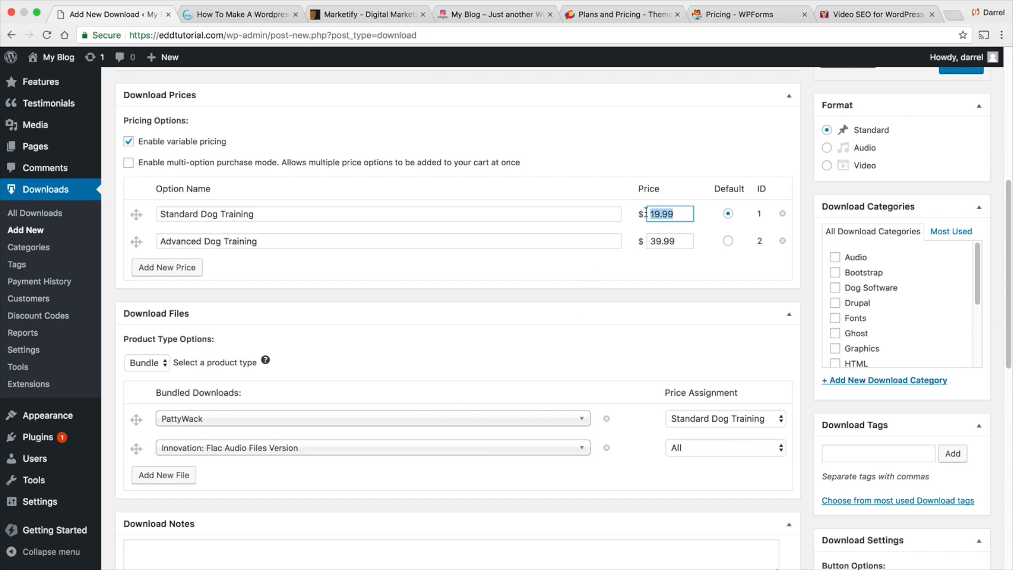
left_click(676, 448)
left_click(685, 334)
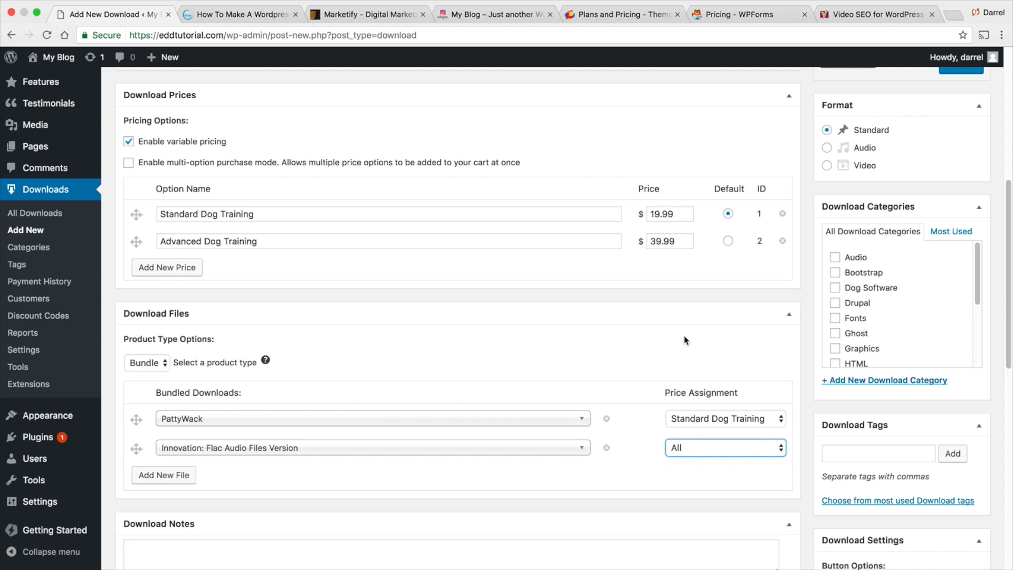
left_click_drag(278, 214, 153, 217)
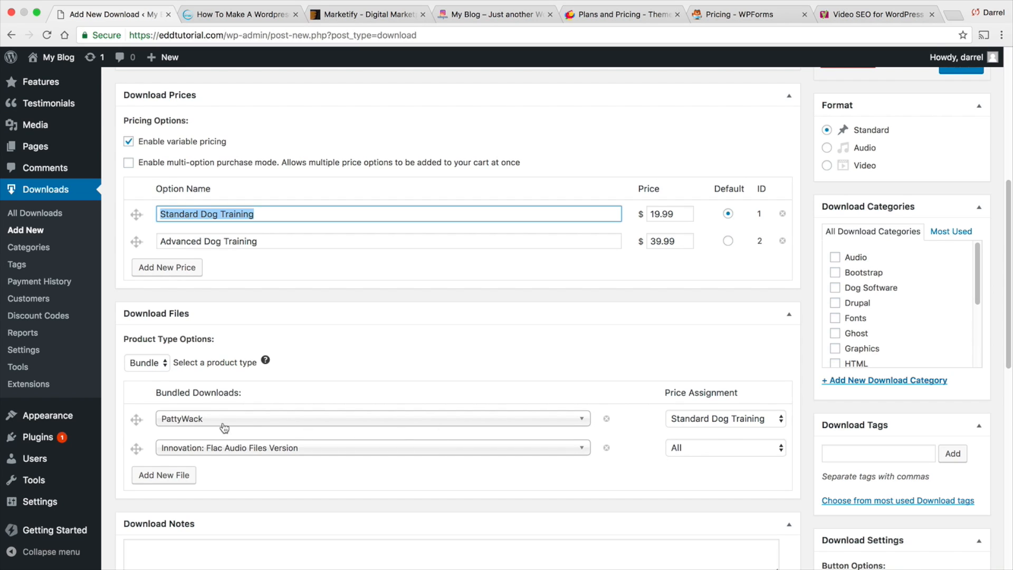
left_click(692, 446)
left_click(699, 472)
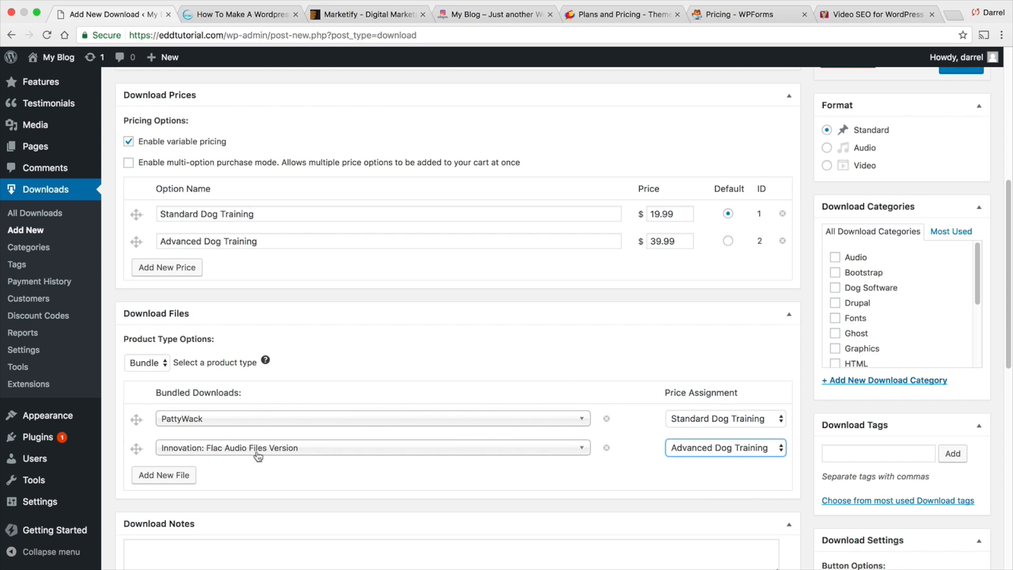
- Switch the product type from Bundle back to Default
left_click_drag(683, 240, 650, 239)
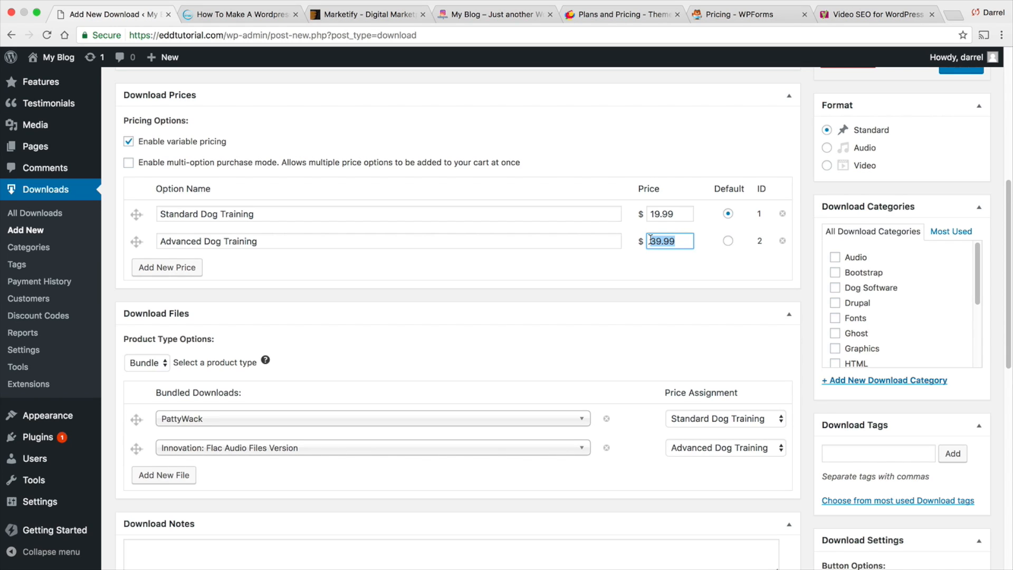
left_click(156, 362)
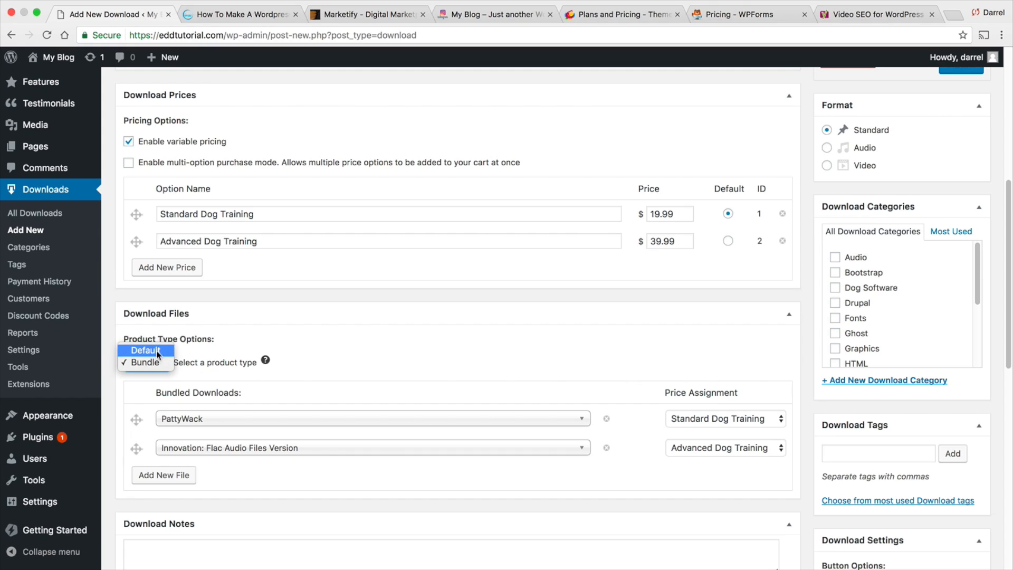
left_click(158, 351)
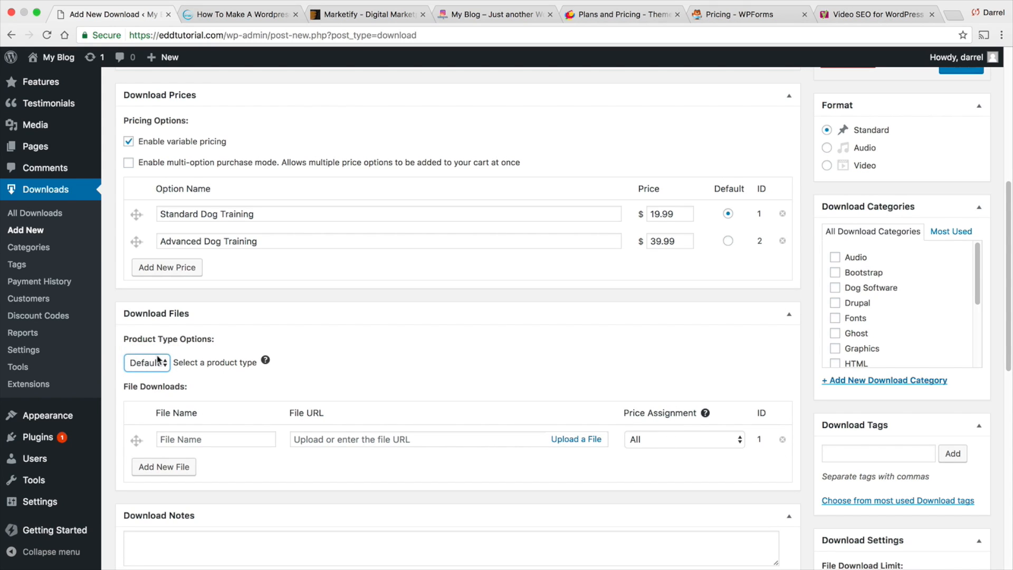
- Attach uplifting.jpg from the media library as the first download file and assign it to the Standard Dog Training price
left_click(565, 440)
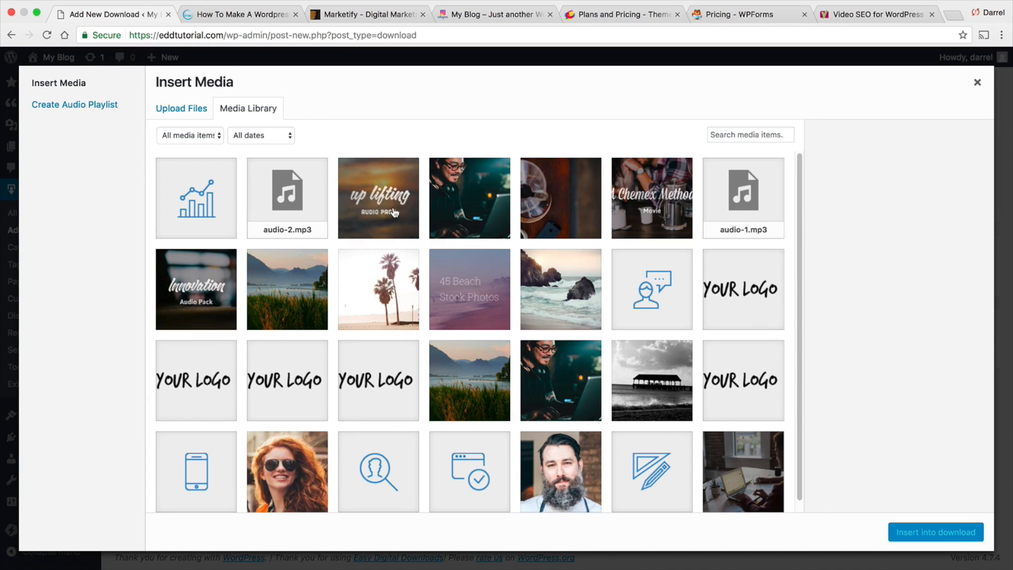
left_click(393, 211)
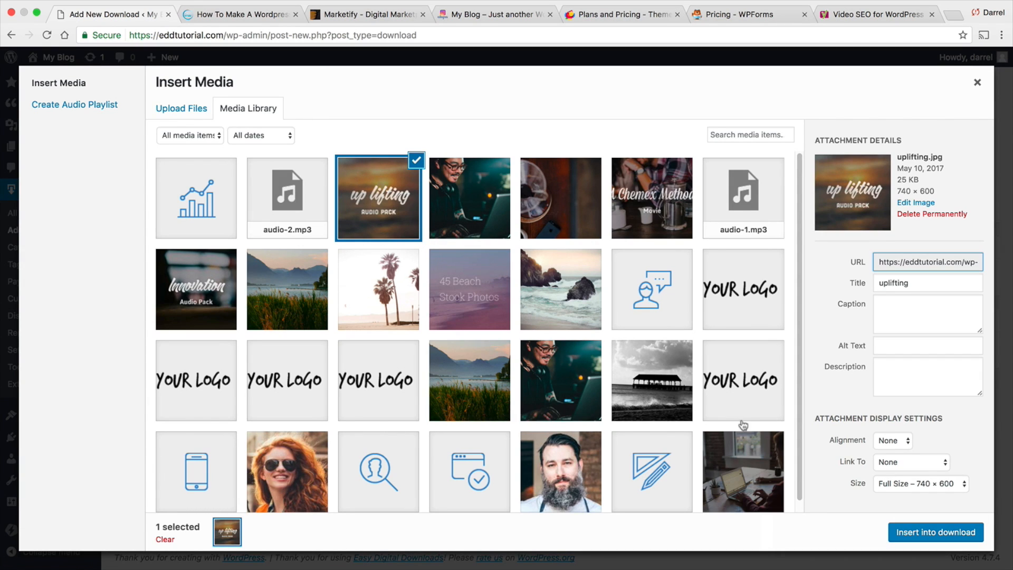
left_click(936, 532)
left_click(673, 440)
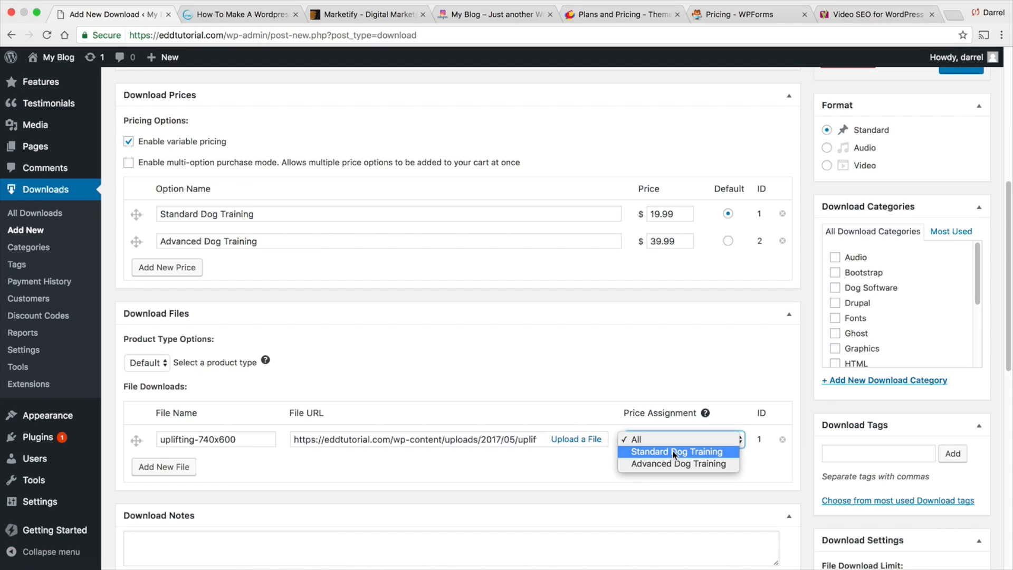
left_click(673, 451)
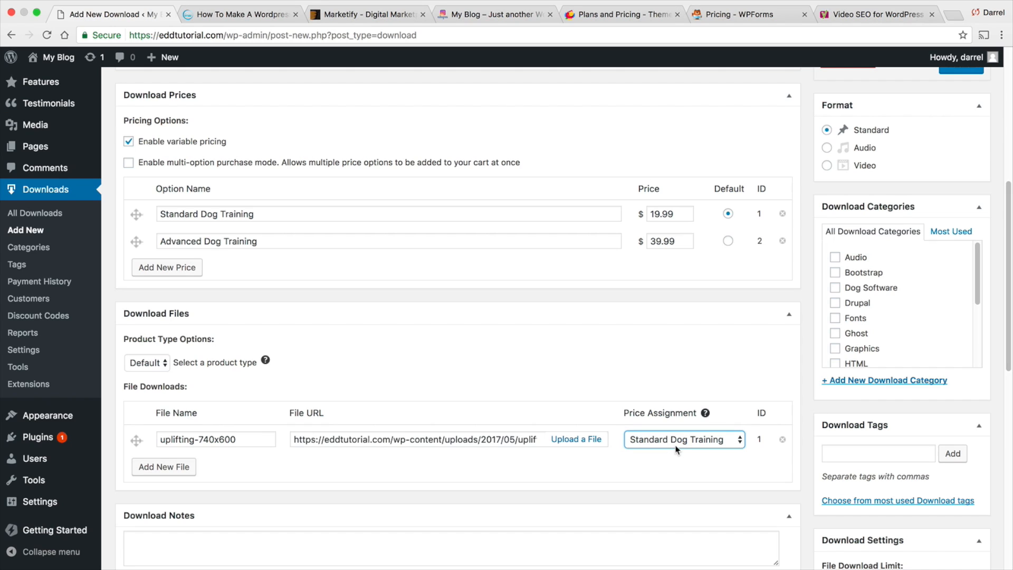
- Add a second download file using company-logo-1.png from the media library and assign it to the Advanced Dog Training price
left_click(164, 466)
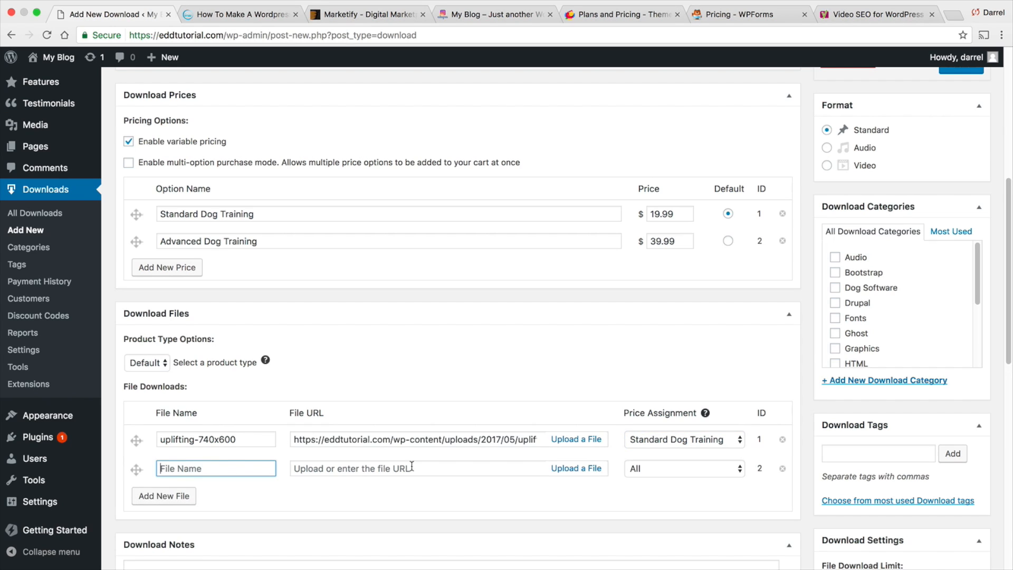
left_click_drag(265, 241, 110, 240)
left_click(576, 469)
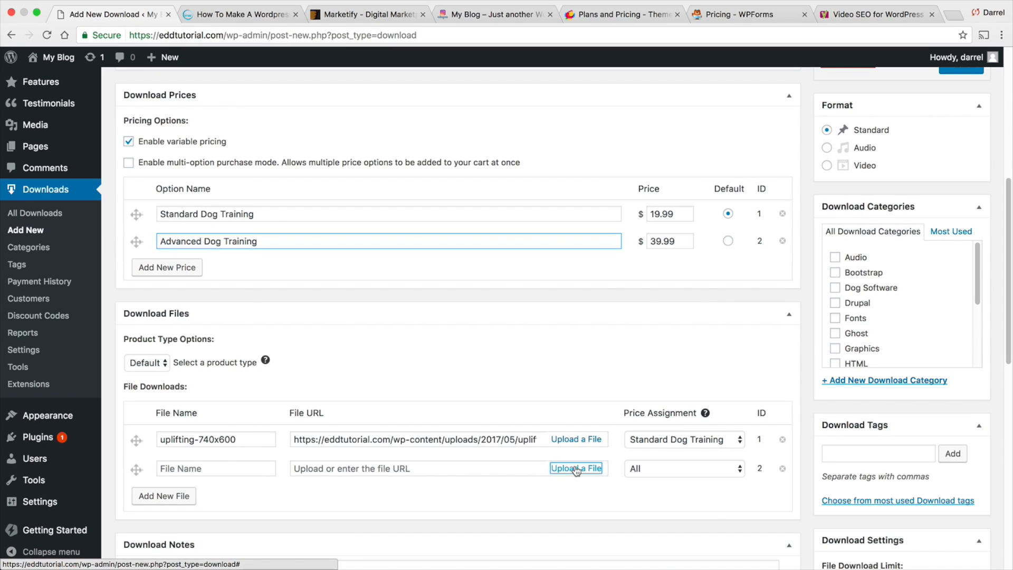
left_click(391, 369)
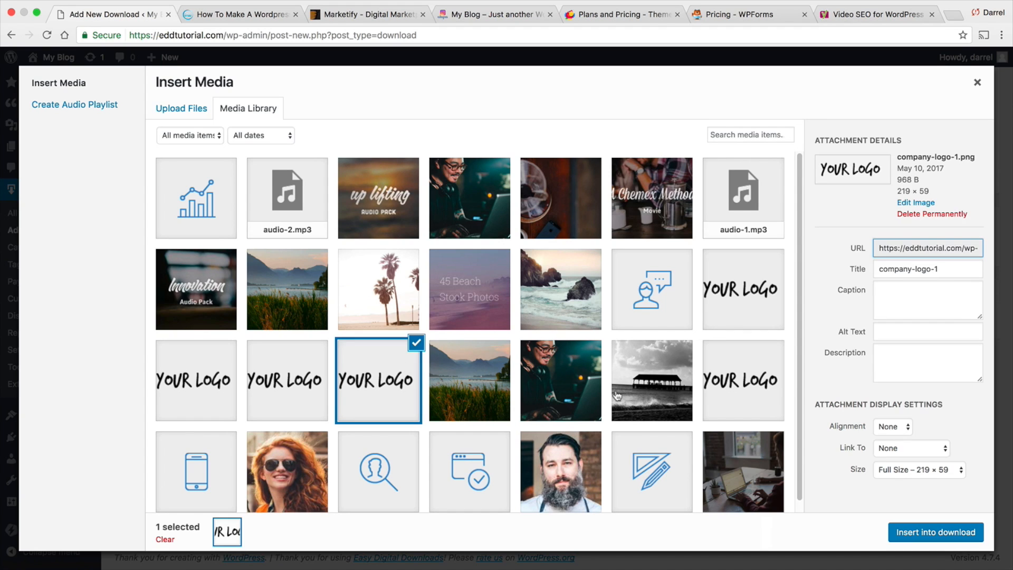
left_click(903, 540)
left_click(662, 470)
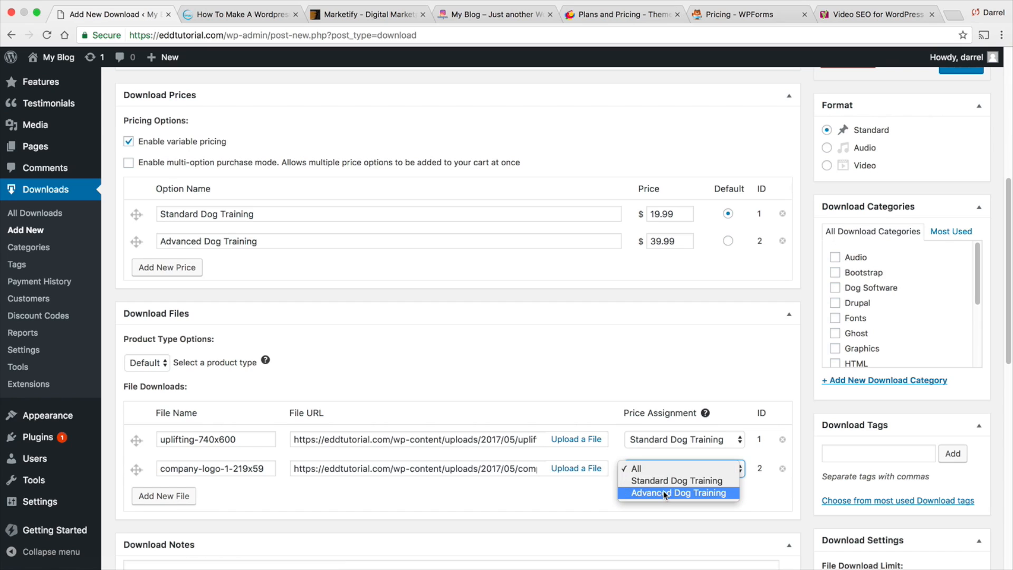
left_click(663, 491)
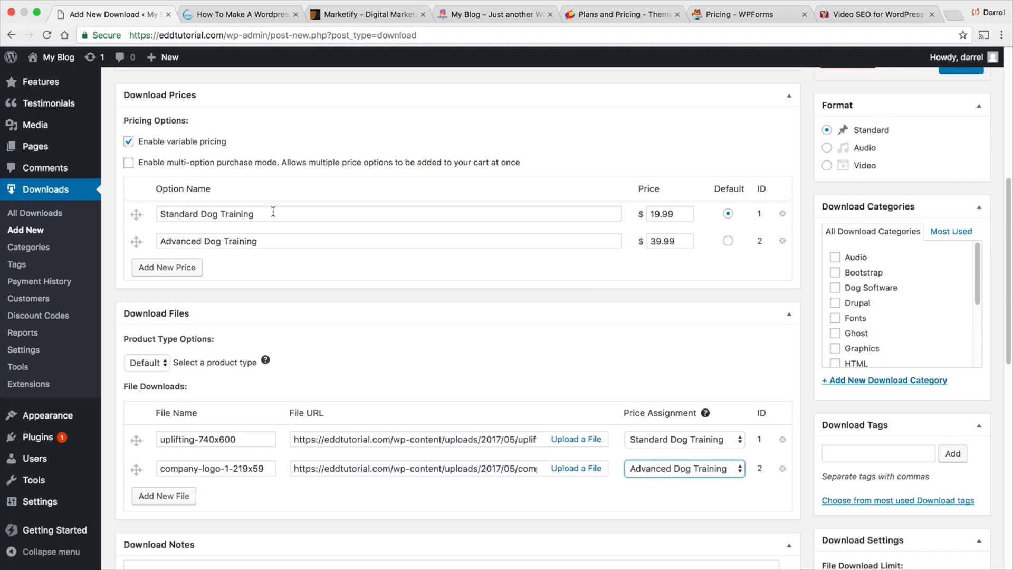
left_click_drag(273, 212, 156, 213)
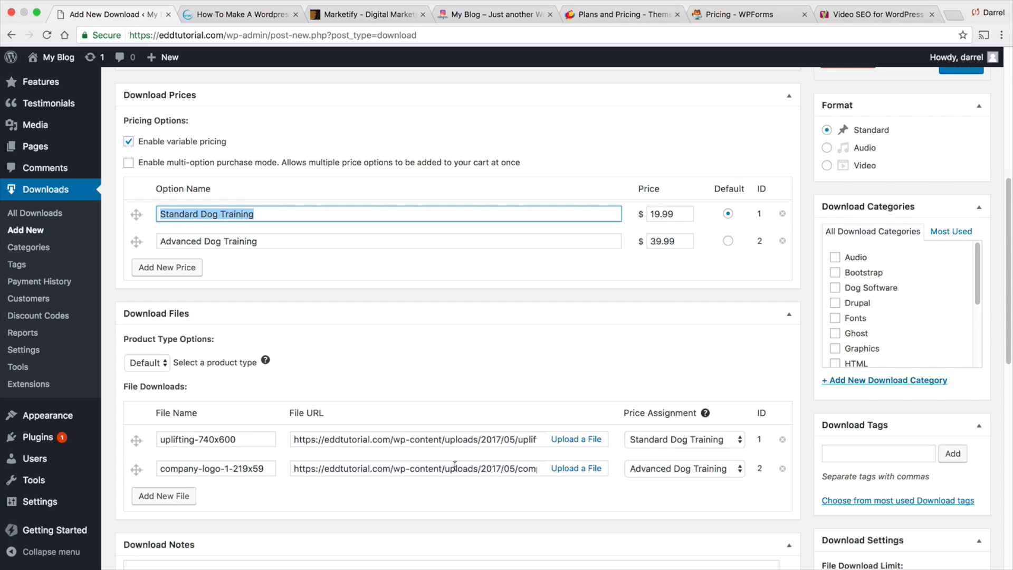
left_click_drag(455, 466, 305, 467)
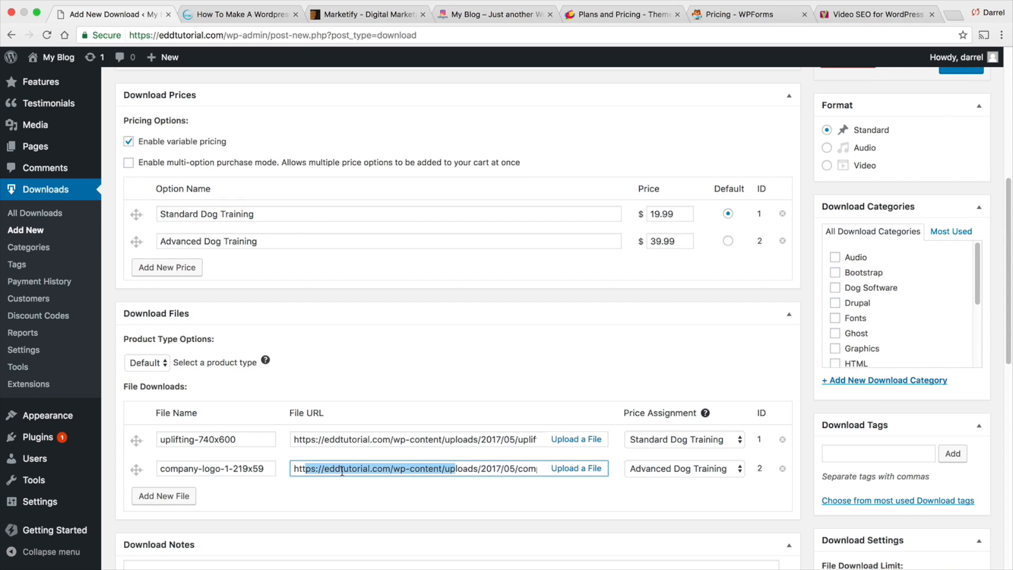
- Set uplifting.jpg from the media library as the download image and publish the Dog Training Kit download
scroll(342, 471, "down", 10)
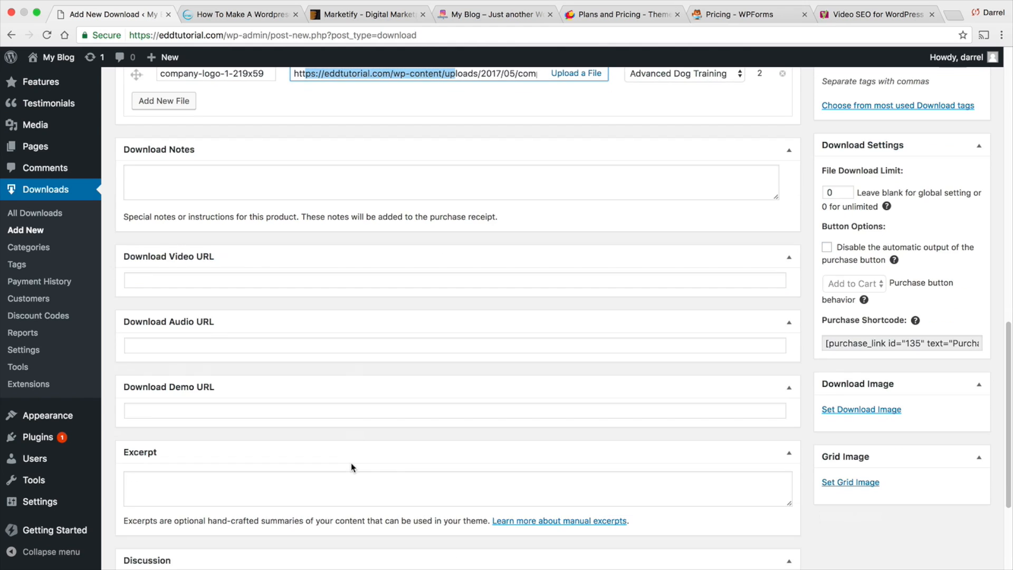
left_click(872, 412)
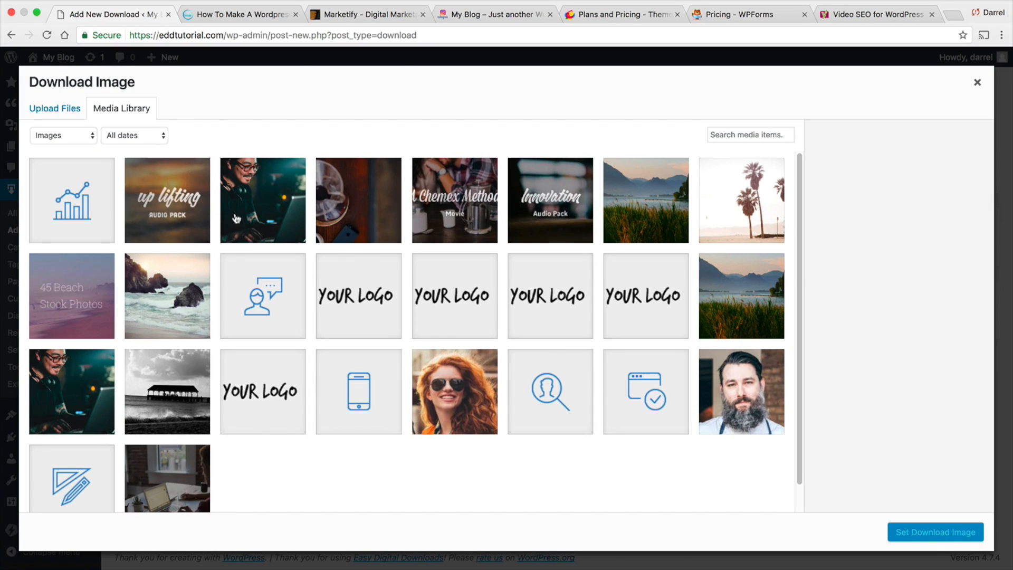
left_click(187, 197)
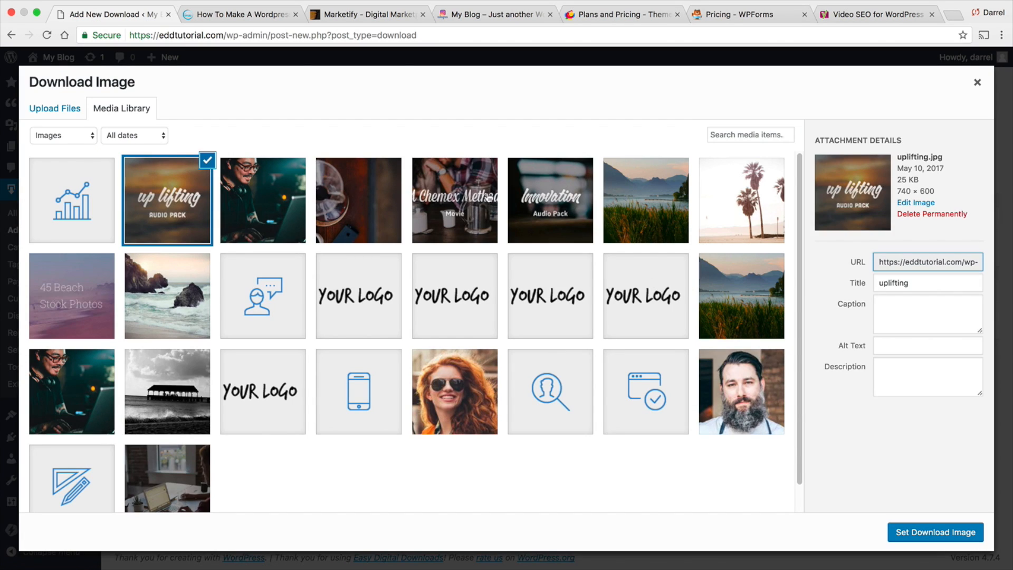
left_click(929, 531)
scroll(950, 427, "up", 10)
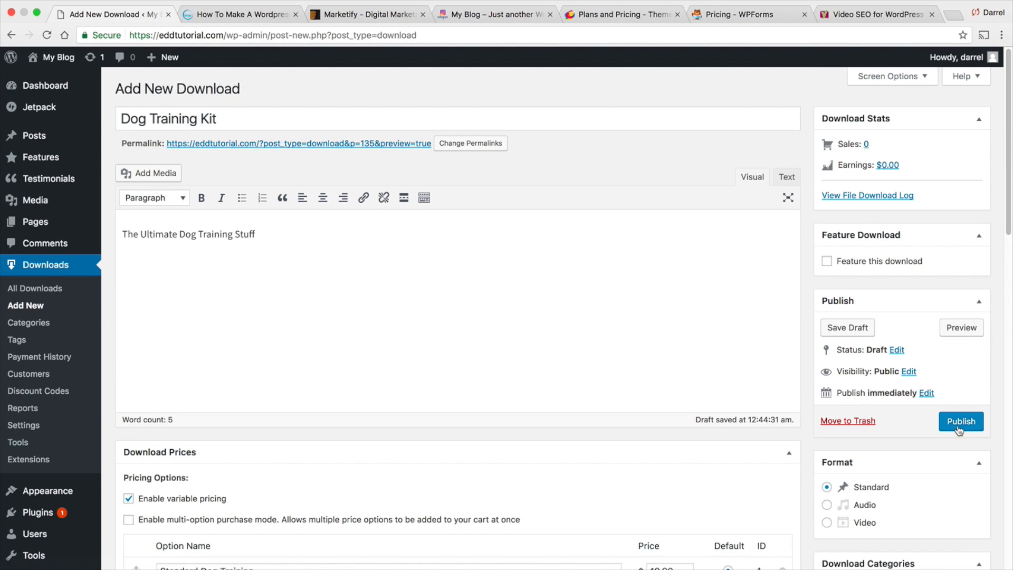
left_click(961, 422)
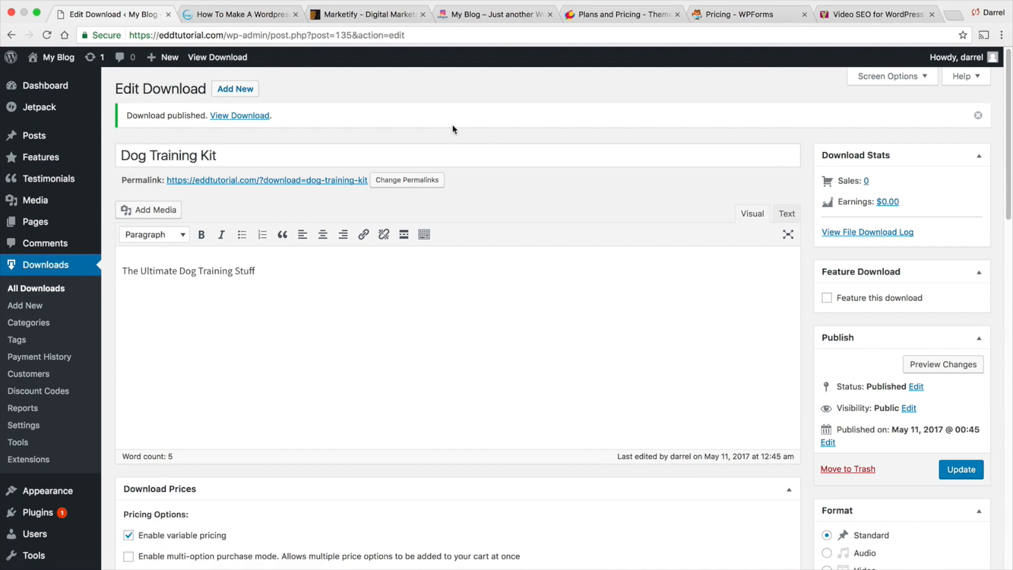
- View the published Dog Training Kit page and check its Standard and Advanced Dog Training price options
left_click(217, 57)
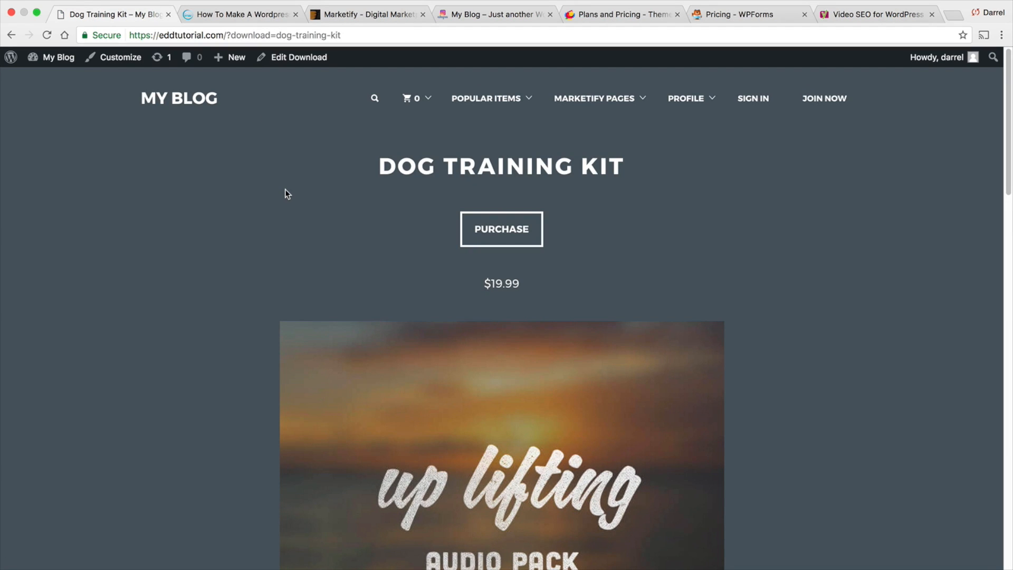
scroll(265, 202, "down", 8)
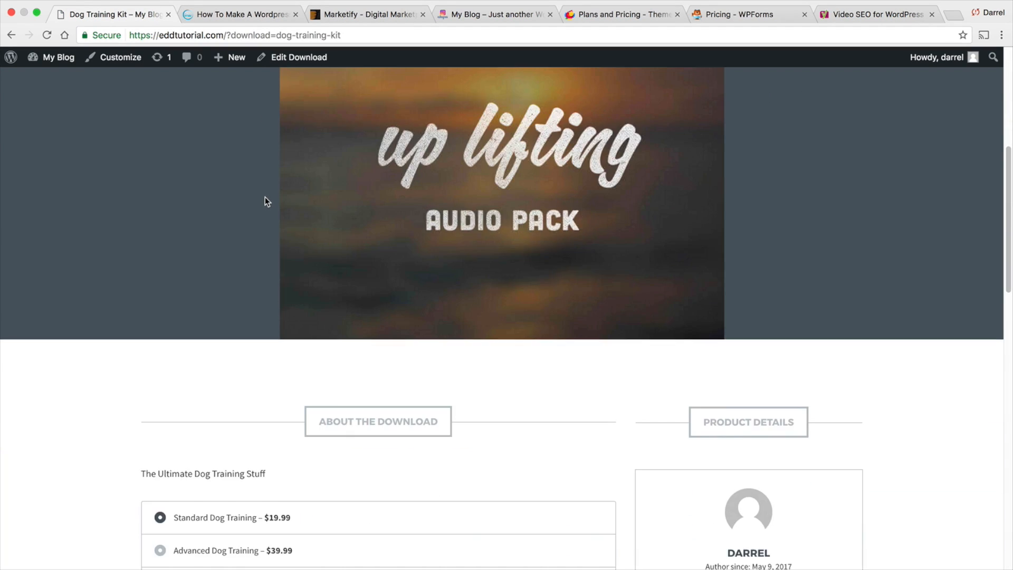
scroll(265, 201, "down", 2)
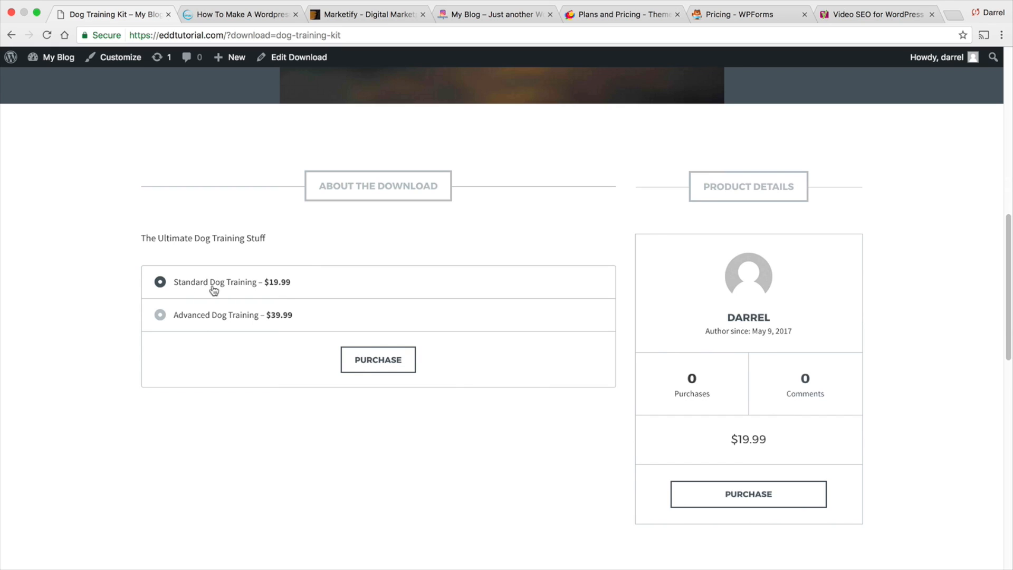
left_click_drag(294, 283, 258, 282)
left_click(160, 315)
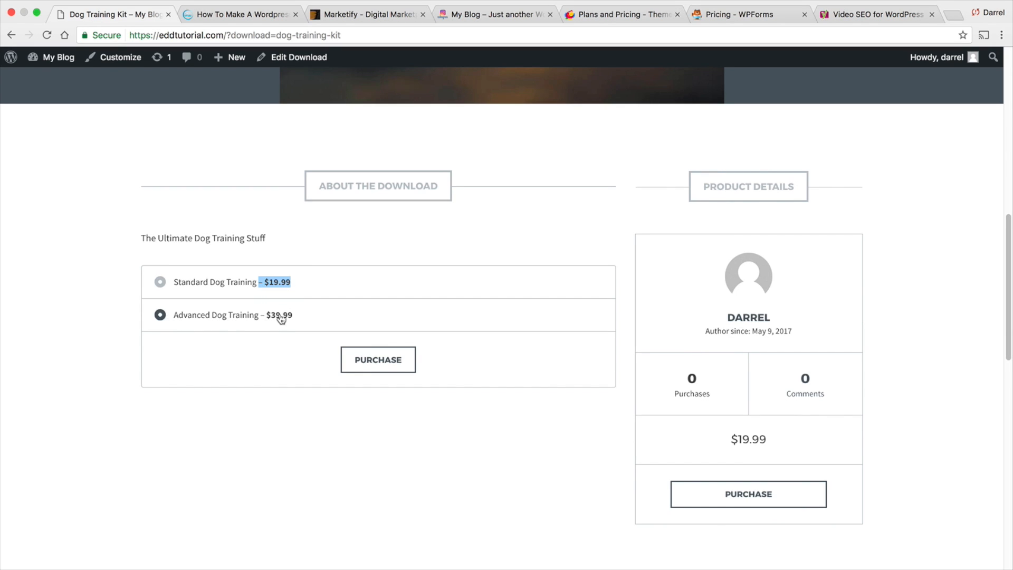
left_click_drag(295, 316, 172, 316)
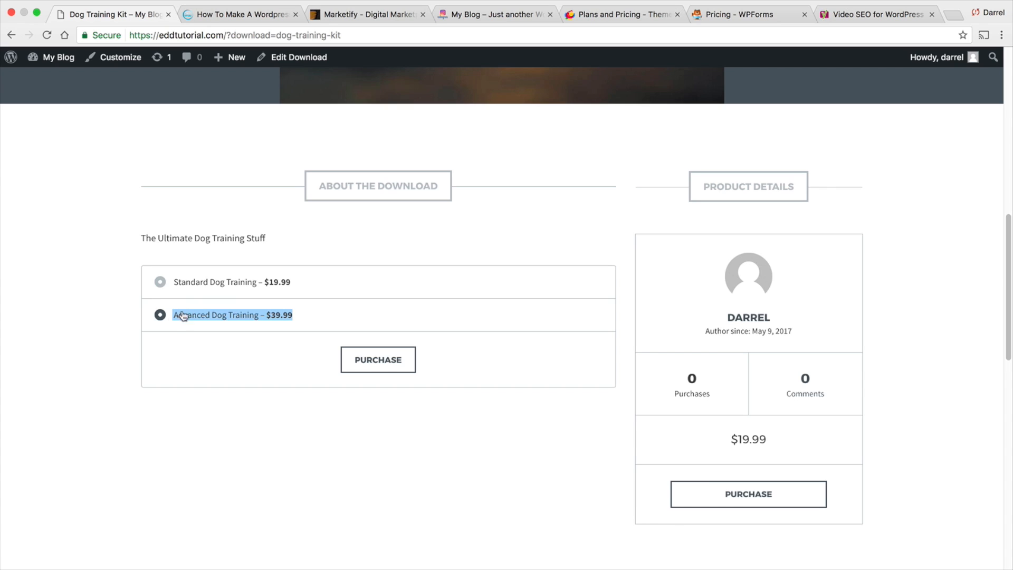
left_click(298, 249)
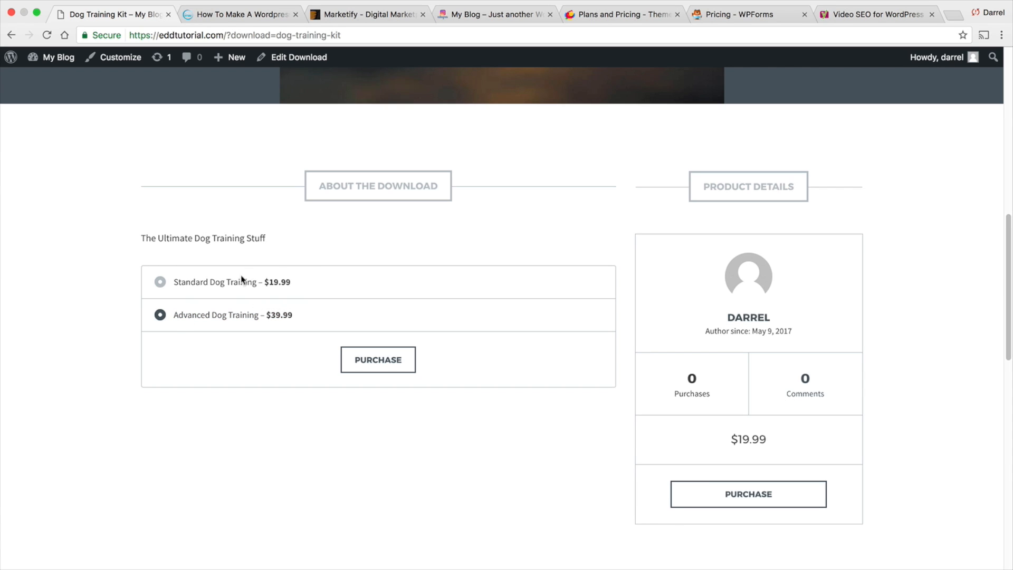
scroll(248, 287, "up", 1)
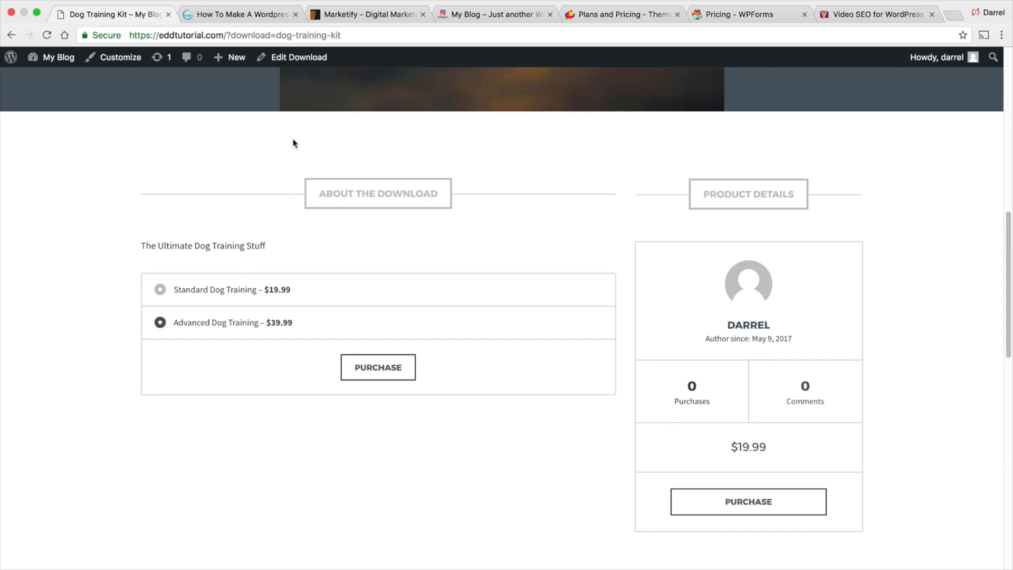
- Enable multi-option purchase mode for the Dog Training Kit and update the download
left_click(294, 61)
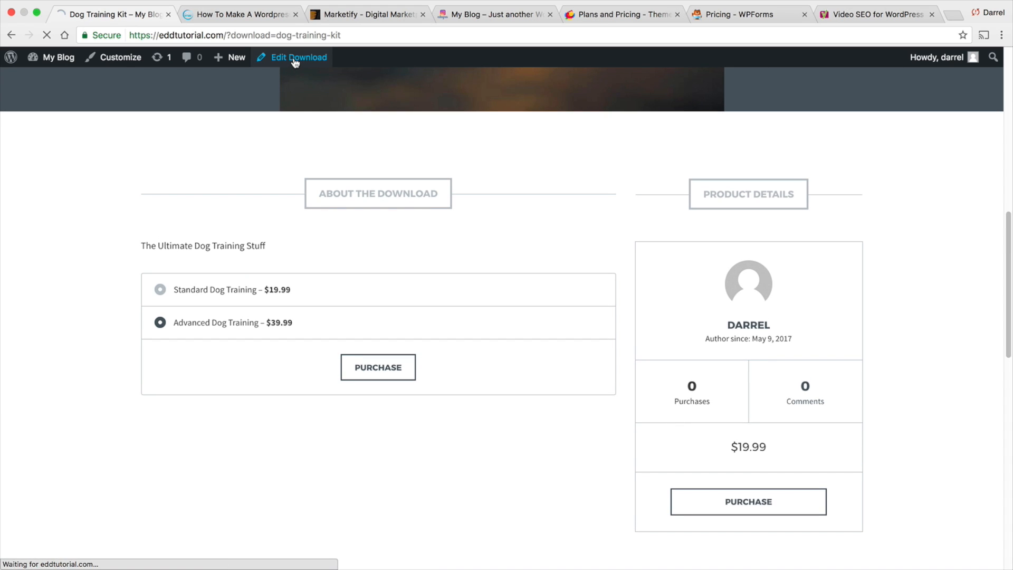
scroll(248, 459, "down", 1)
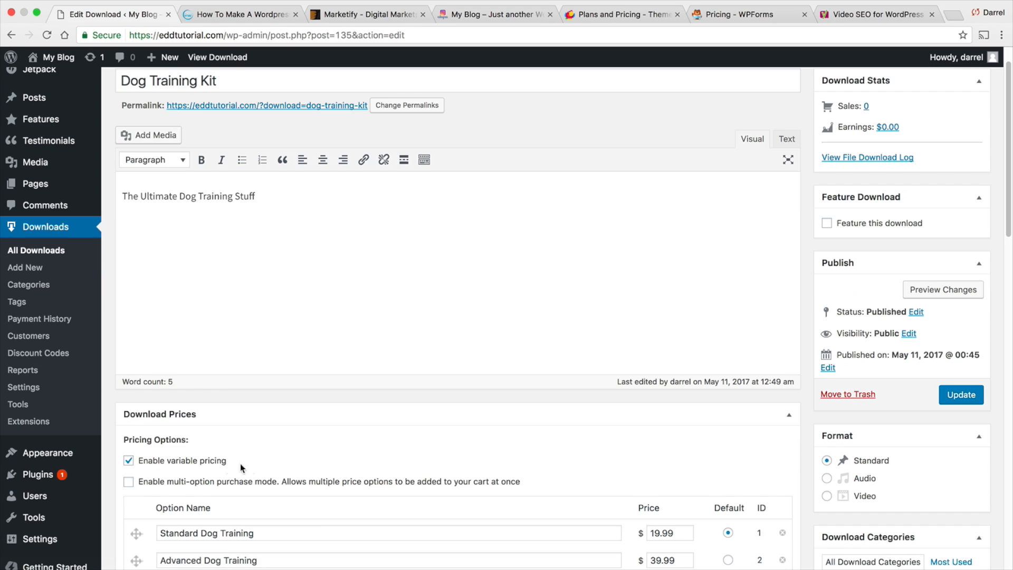
left_click(129, 481)
left_click(946, 395)
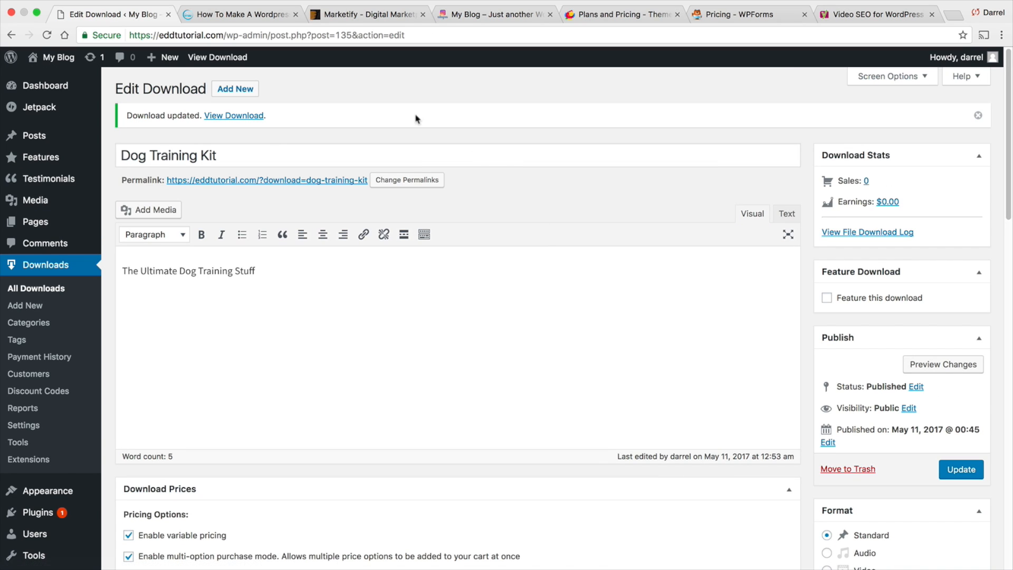
- On the live Dog Training Kit page, select both Standard and Advanced Dog Training, purchase them and review the items at checkout
left_click(218, 58)
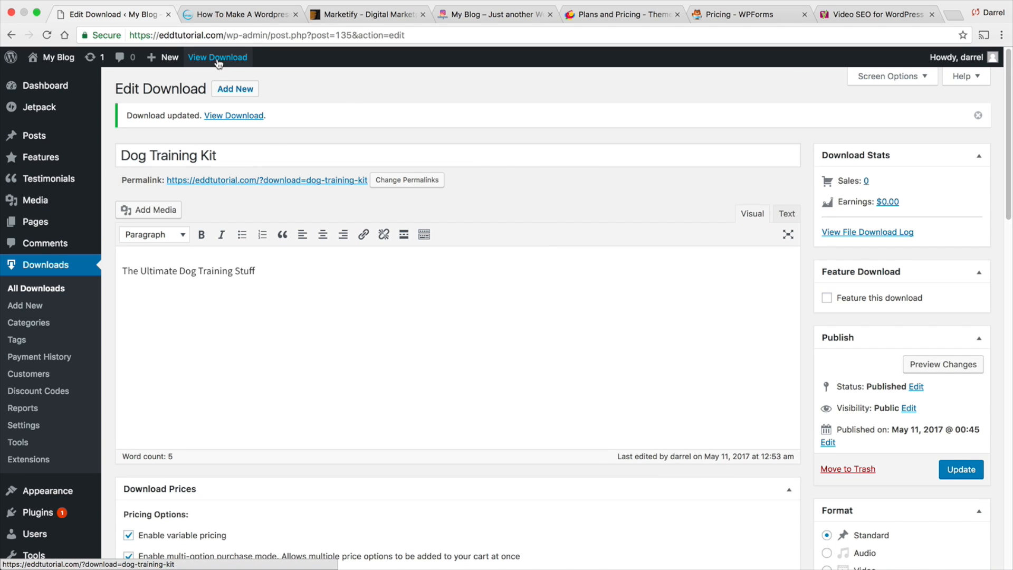
scroll(256, 232, "down", 7)
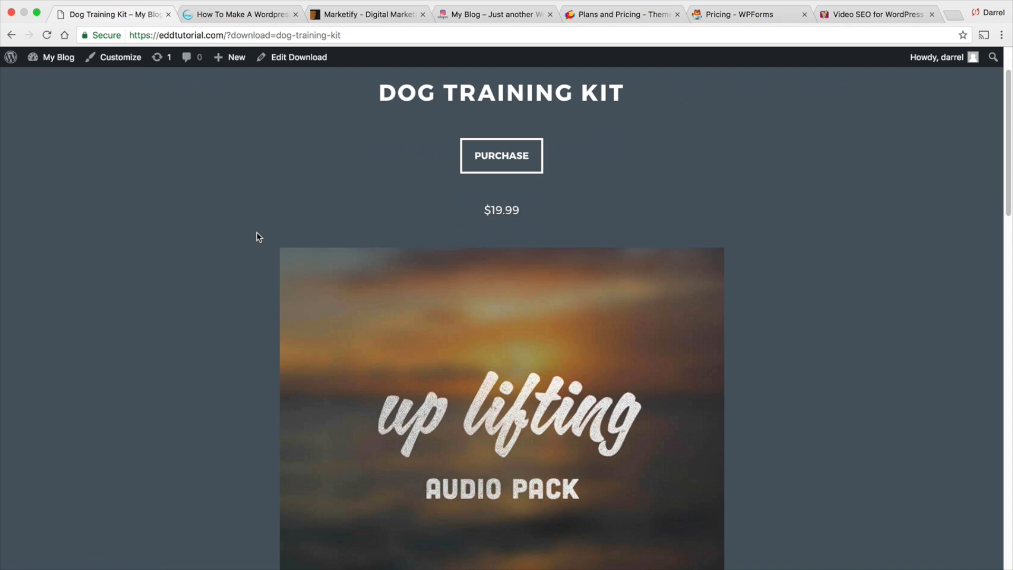
scroll(257, 233, "down", 7)
scroll(255, 233, "up", 4)
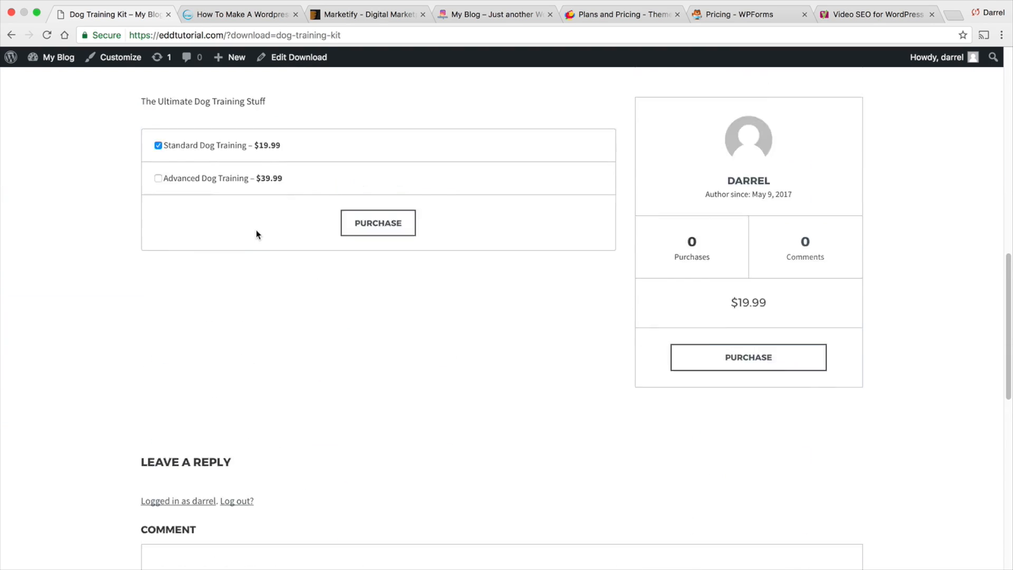
left_click(158, 326)
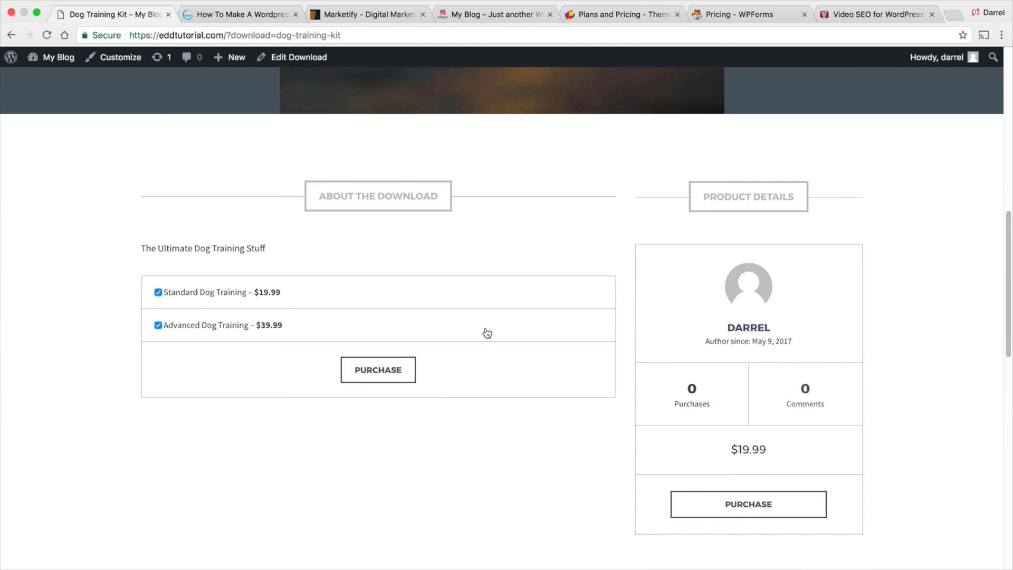
left_click(370, 372)
left_click(364, 371)
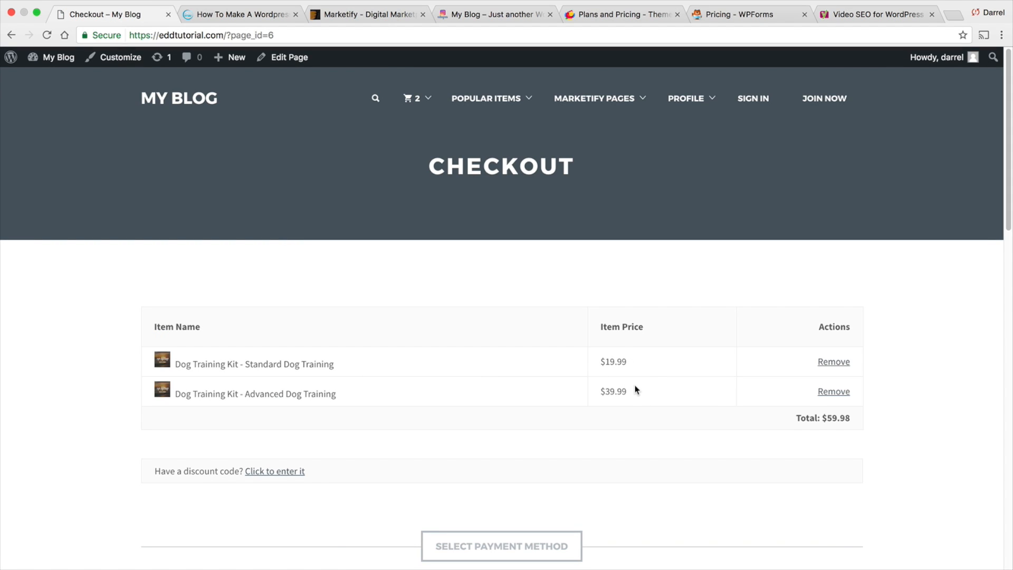
scroll(635, 388, "down", 3)
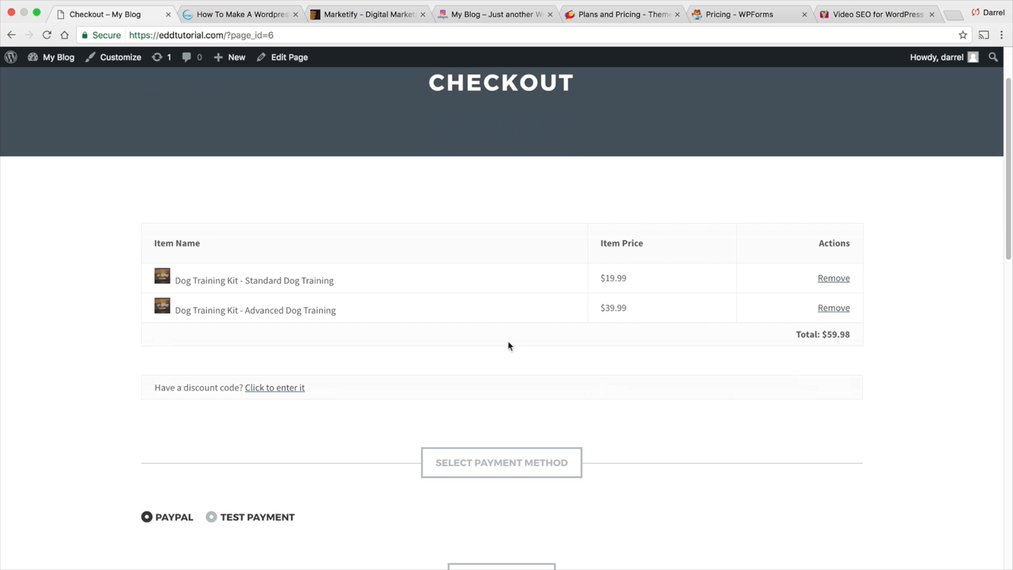
scroll(553, 366, "up", 2)
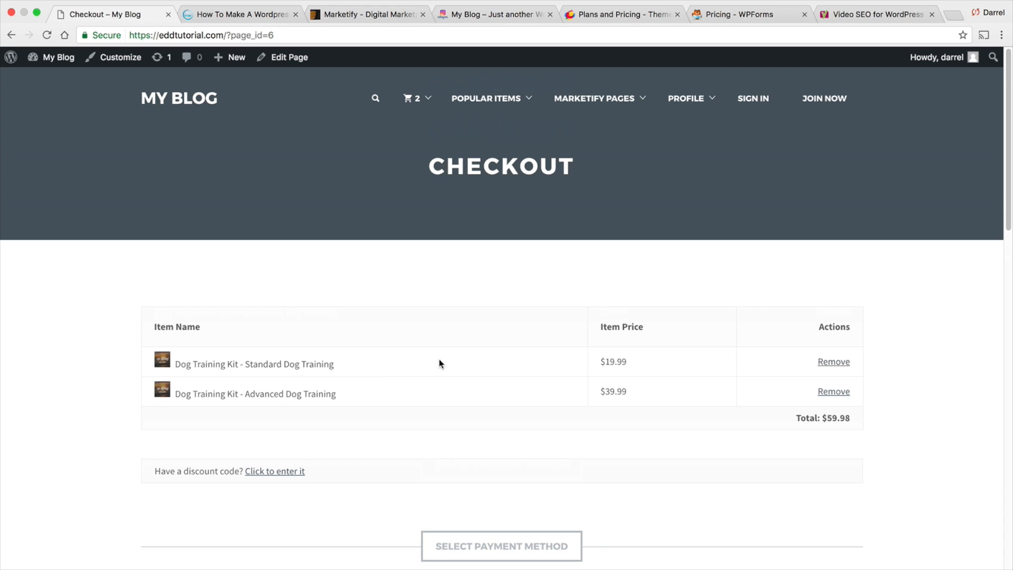
- Go to the Easy Digital Downloads payment history in the site admin and show only the completed payments
mouse_move(56, 59)
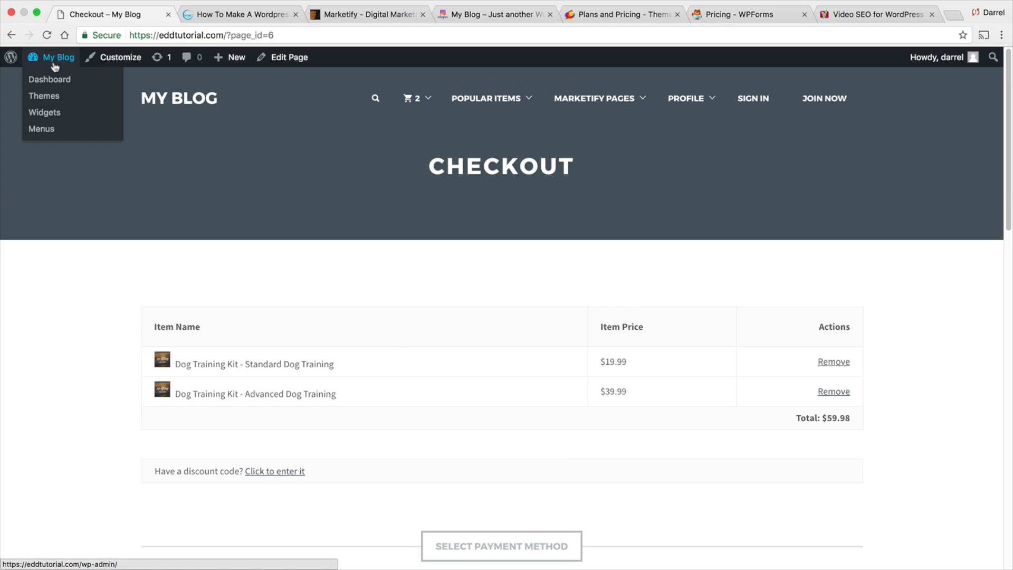
left_click(55, 83)
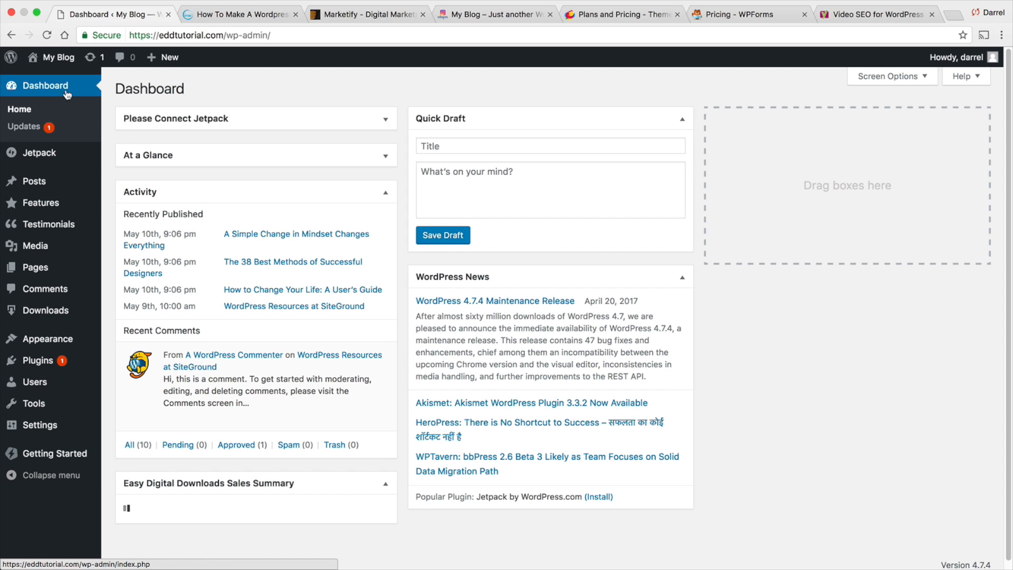
mouse_move(74, 322)
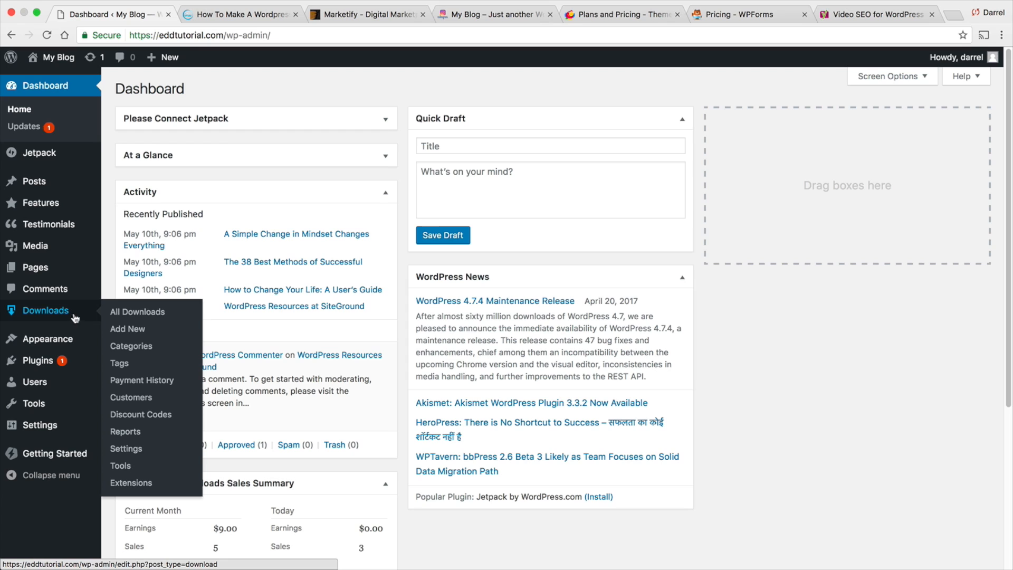
left_click(136, 380)
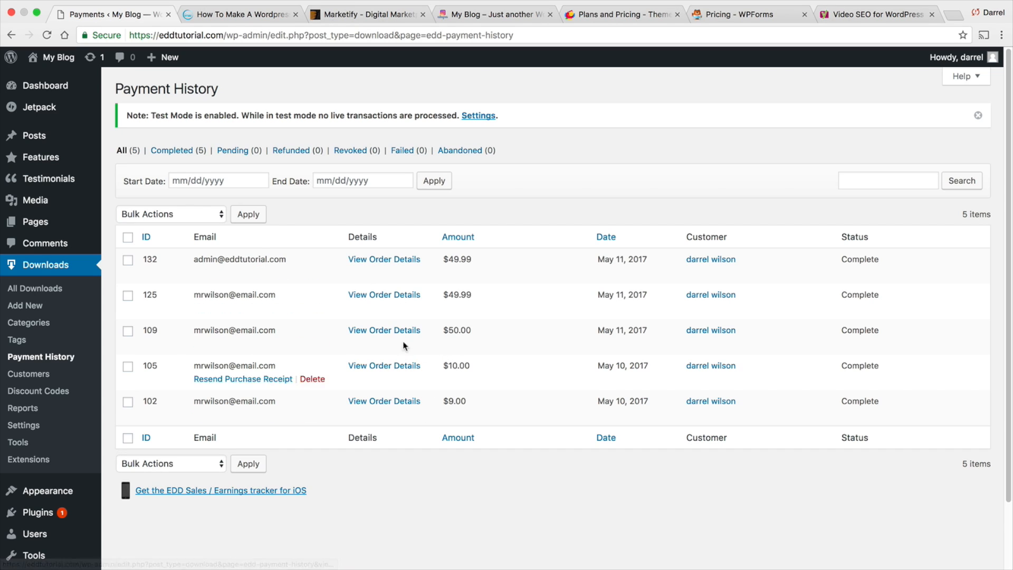
left_click(168, 152)
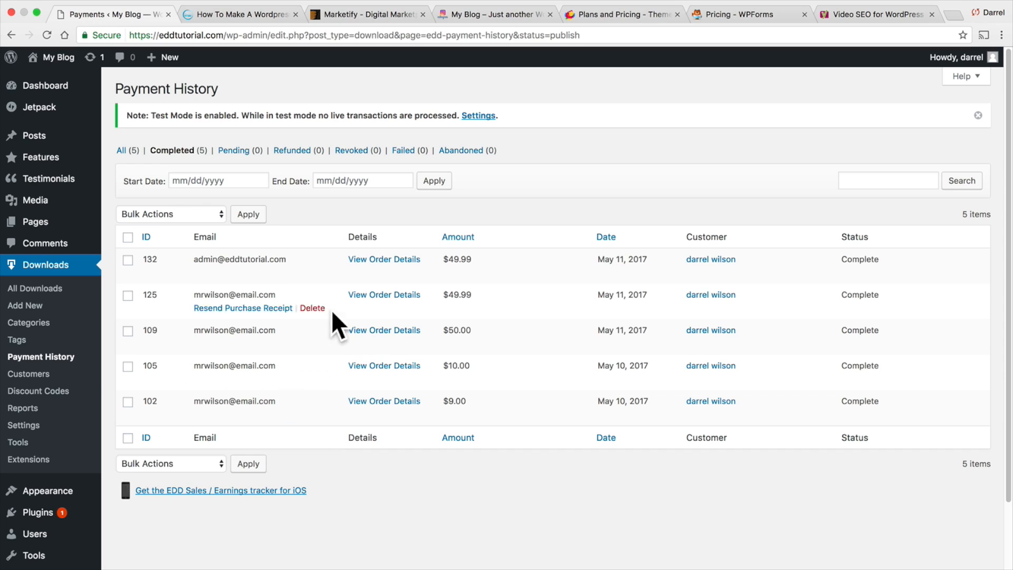
- Open the listed customer's details and review their emails, recent payments and purchased downloads
left_click(47, 374)
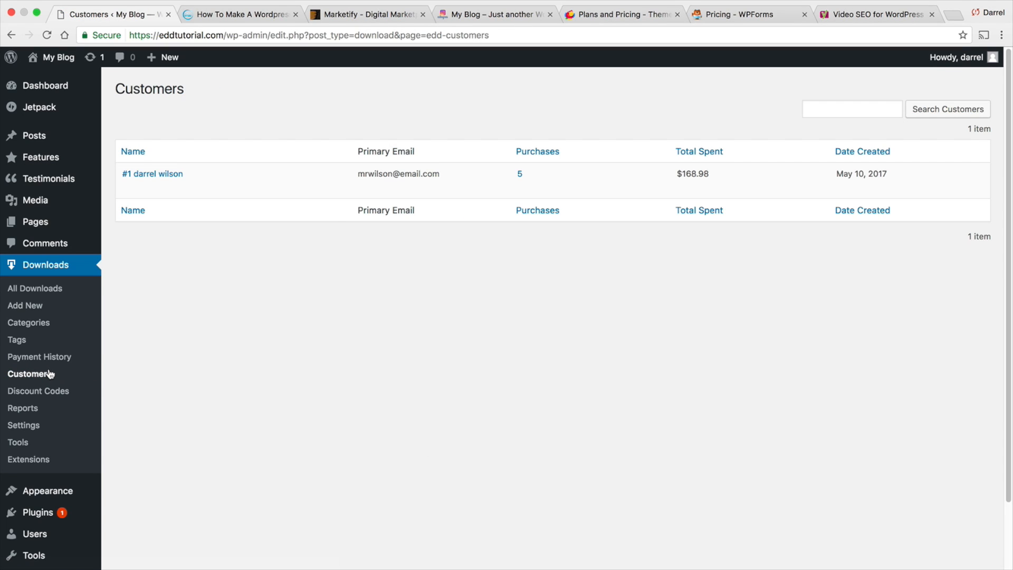
left_click(161, 177)
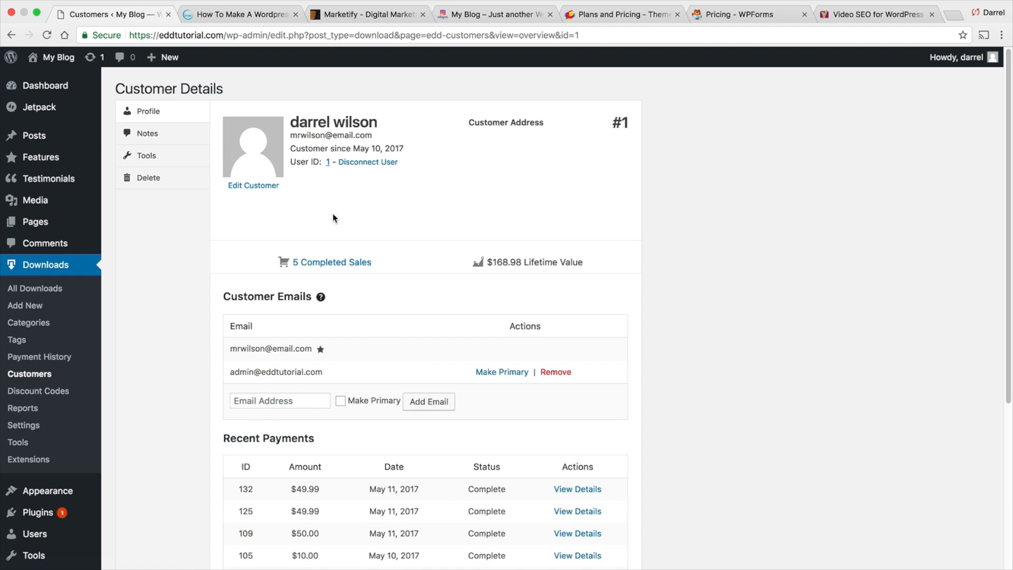
scroll(497, 288, "down", 1)
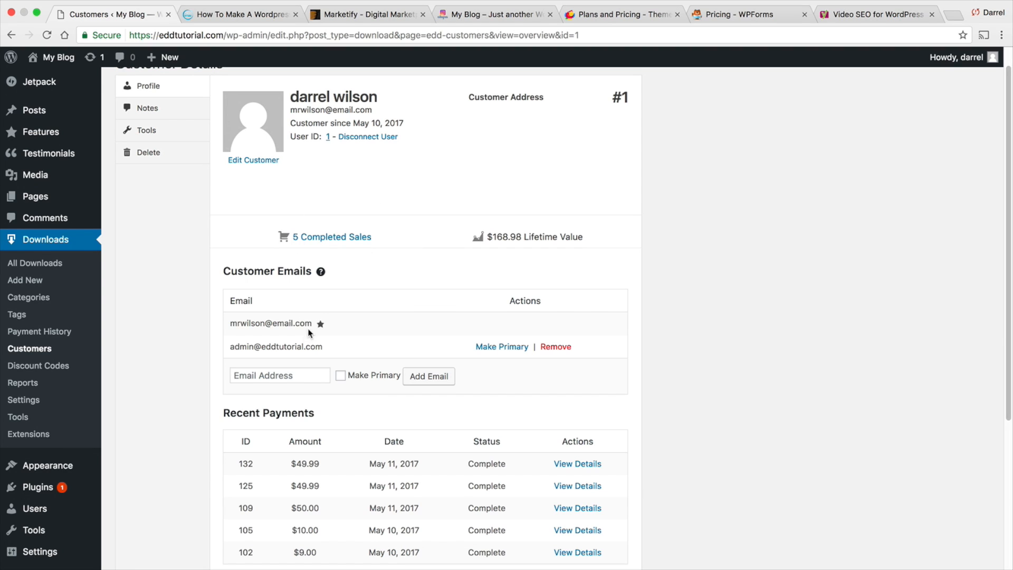
scroll(320, 332, "down", 4)
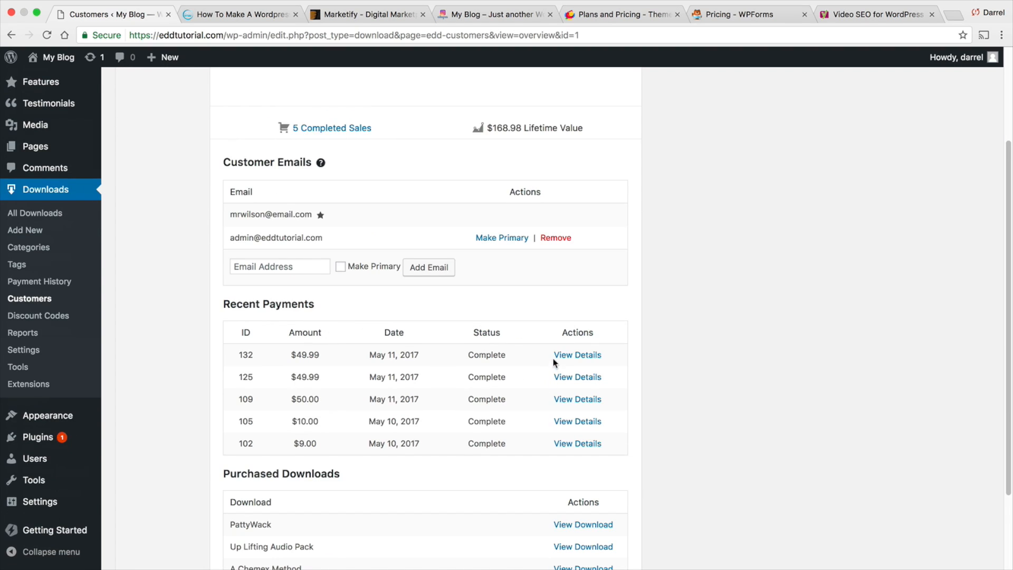
- Open the customer's most recent payment, add the Dog Training Kit with the Advanced Dog Training option at $0, and save the payment
left_click(583, 357)
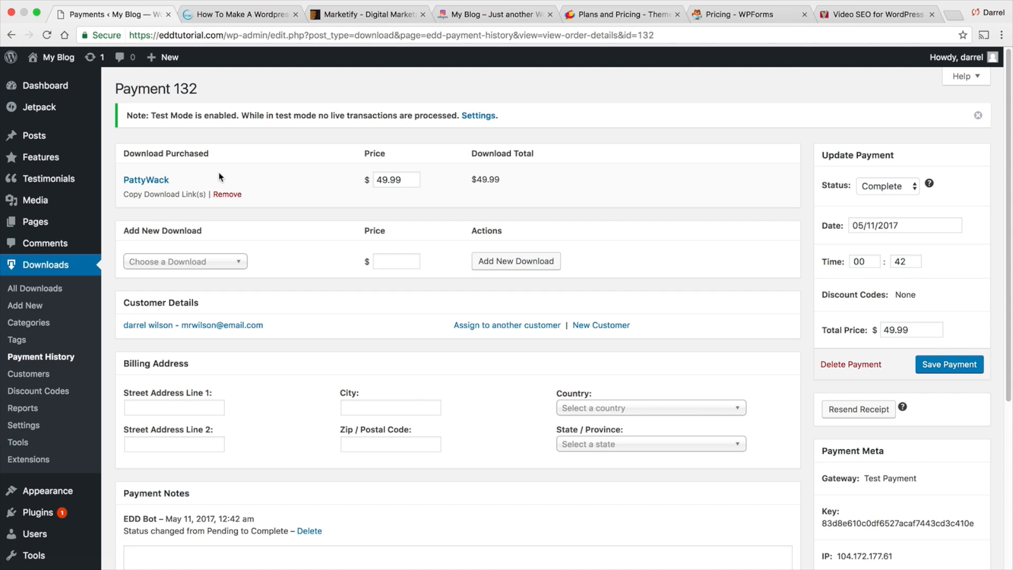
left_click(213, 263)
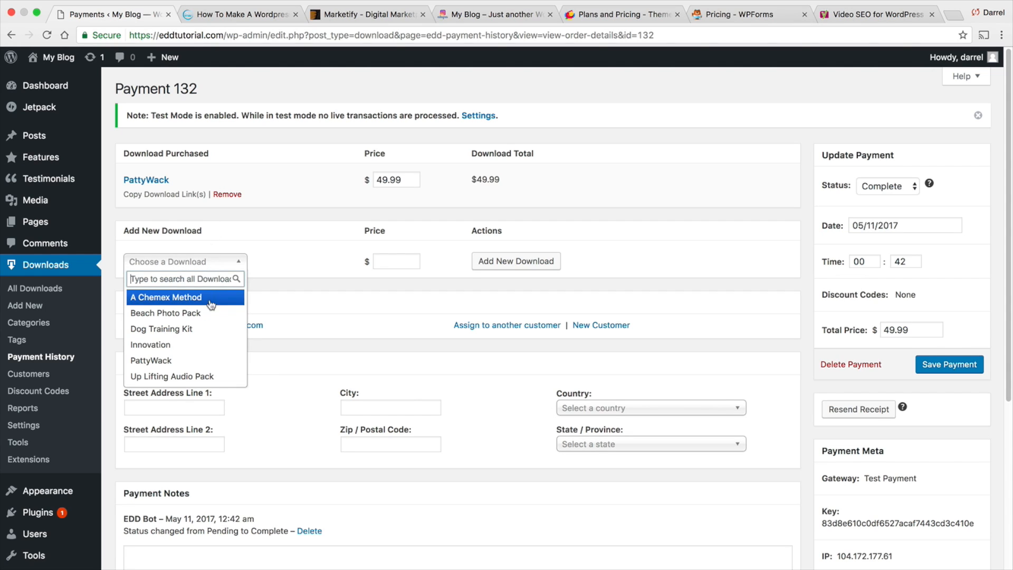
left_click(193, 330)
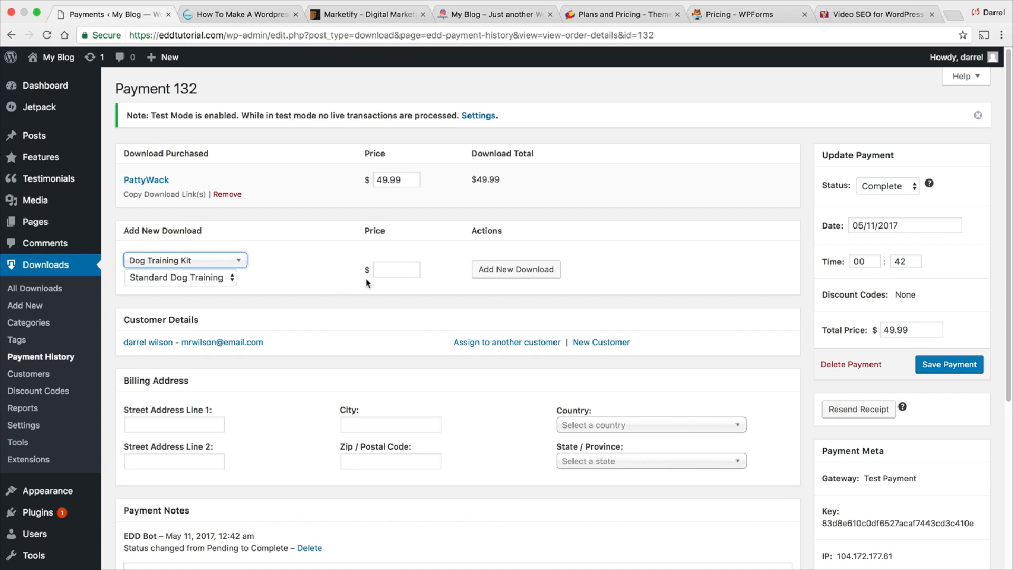
left_click(384, 269)
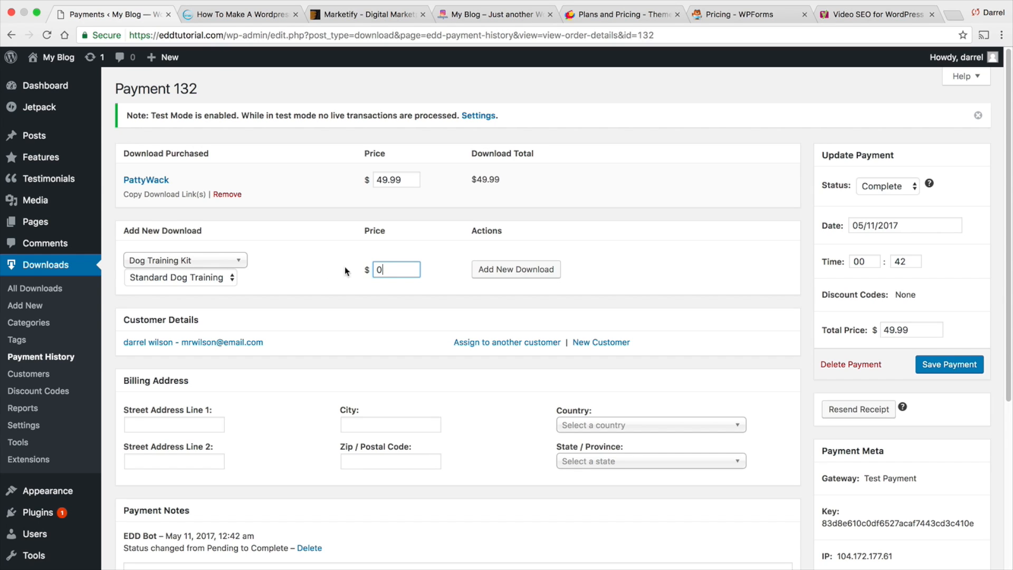
left_click(232, 278)
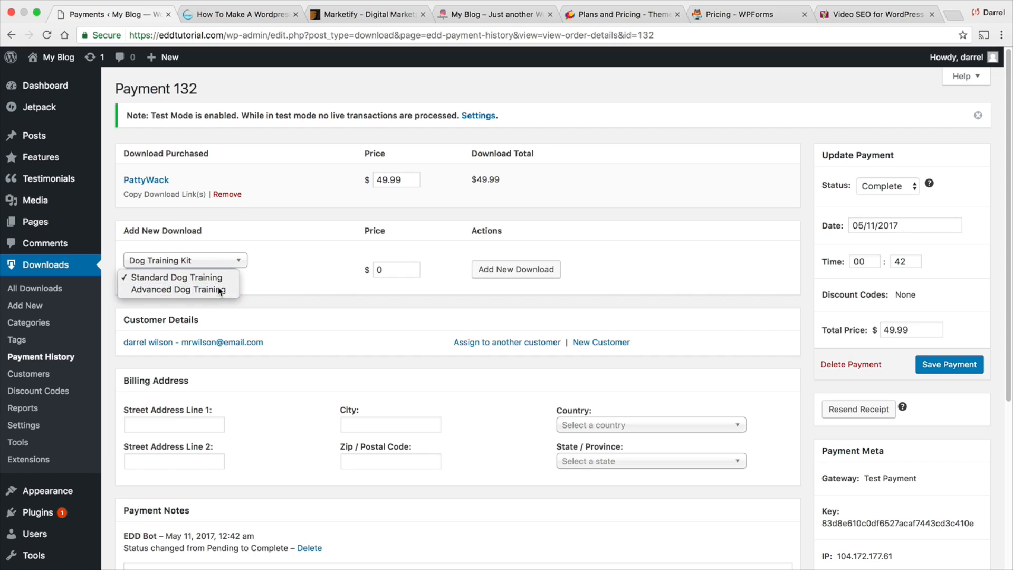
left_click(220, 290)
left_click(505, 270)
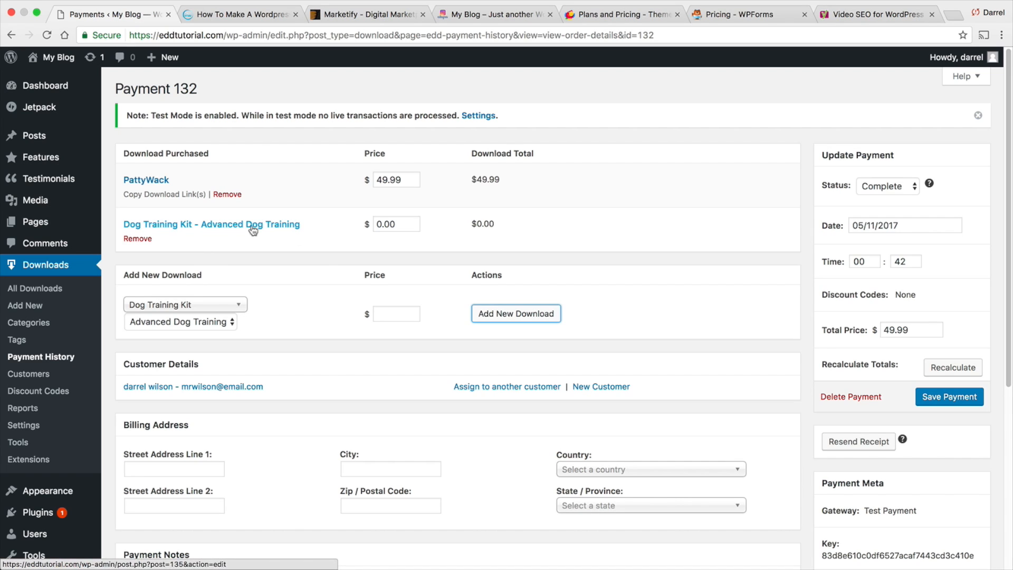
left_click(949, 397)
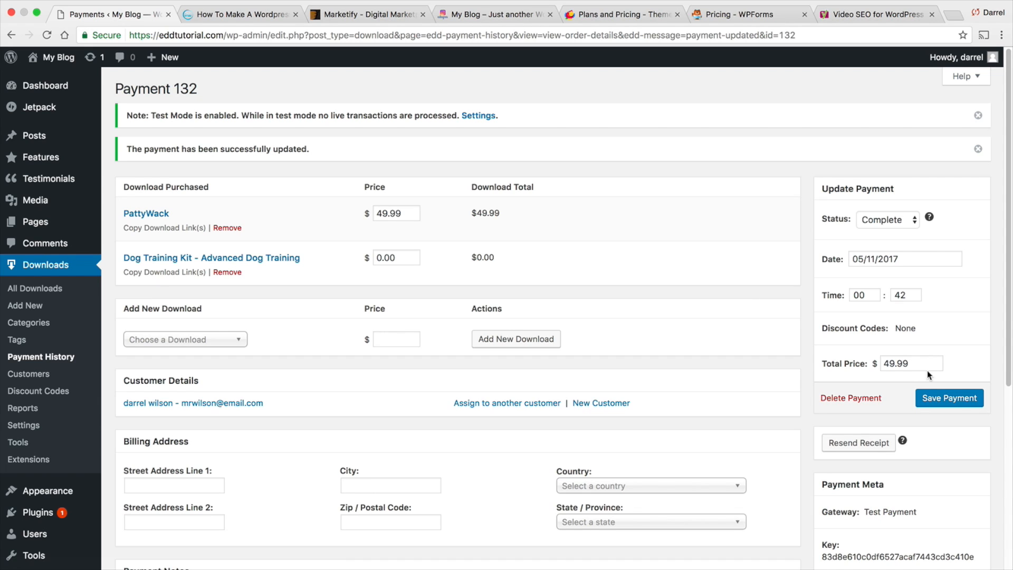
- Remove the Dog Training Kit - Advanced Dog Training download from the payment and save it again
left_click(227, 272)
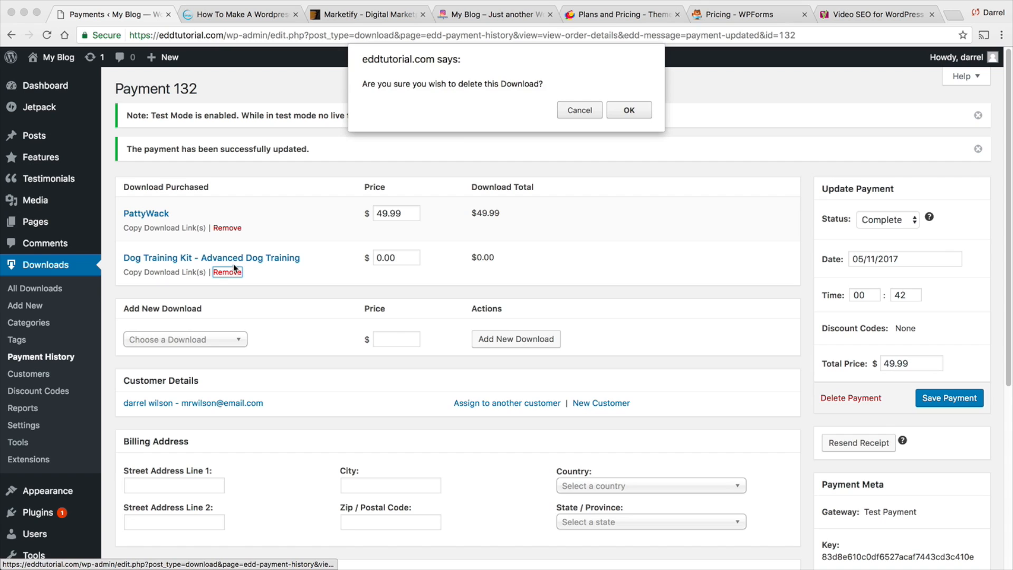
left_click(627, 113)
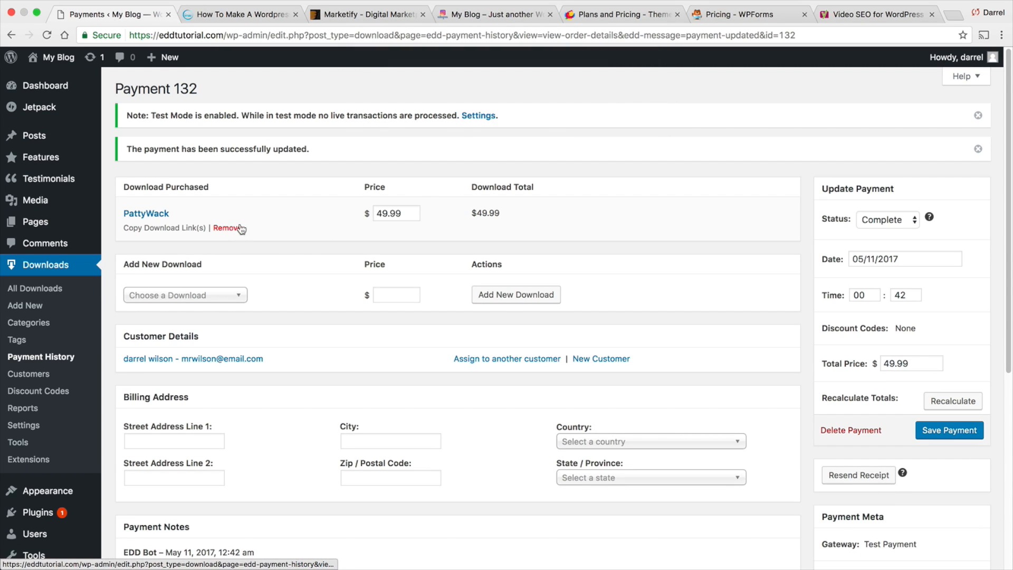
left_click(953, 430)
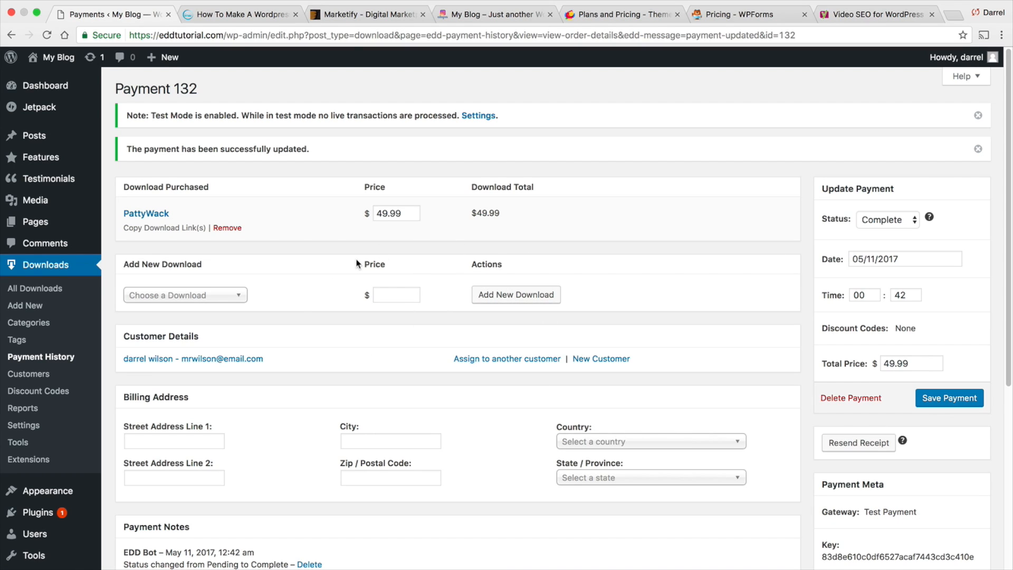
- Review the payment's customer details, billing address and payment notes, and return to the customer list
scroll(361, 246, "down", 1)
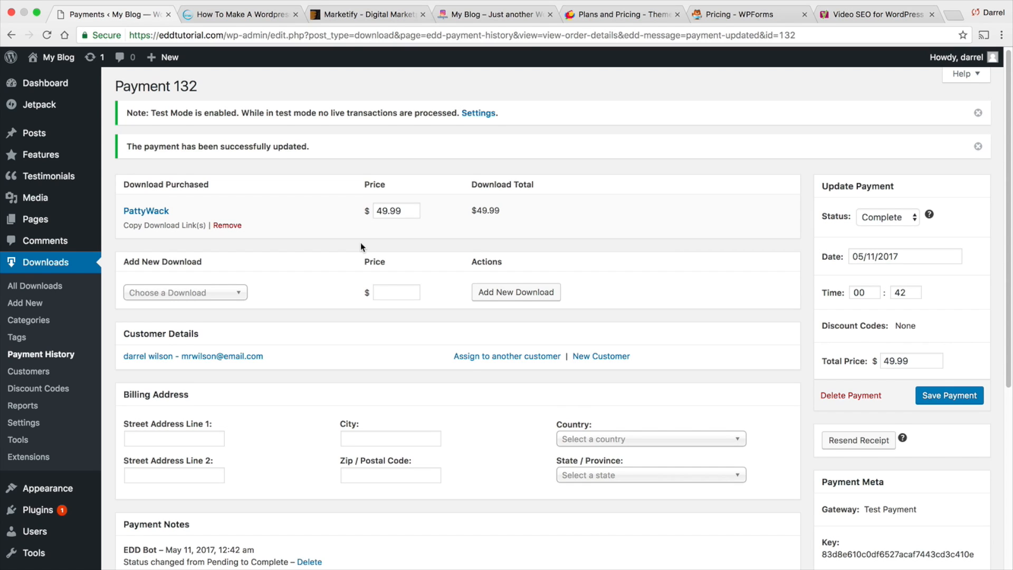
scroll(360, 247, "up", 1)
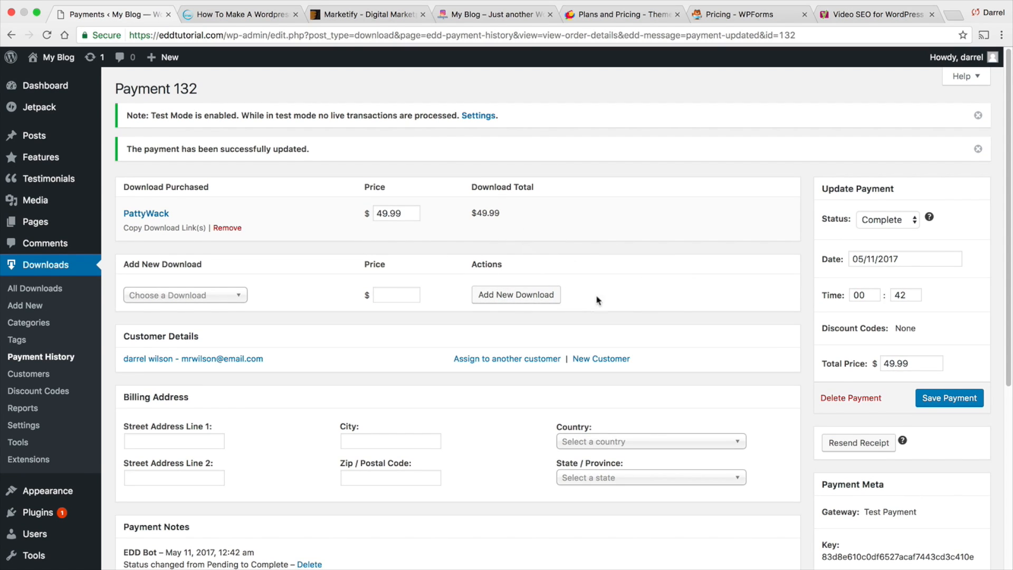
scroll(528, 264, "down", 3)
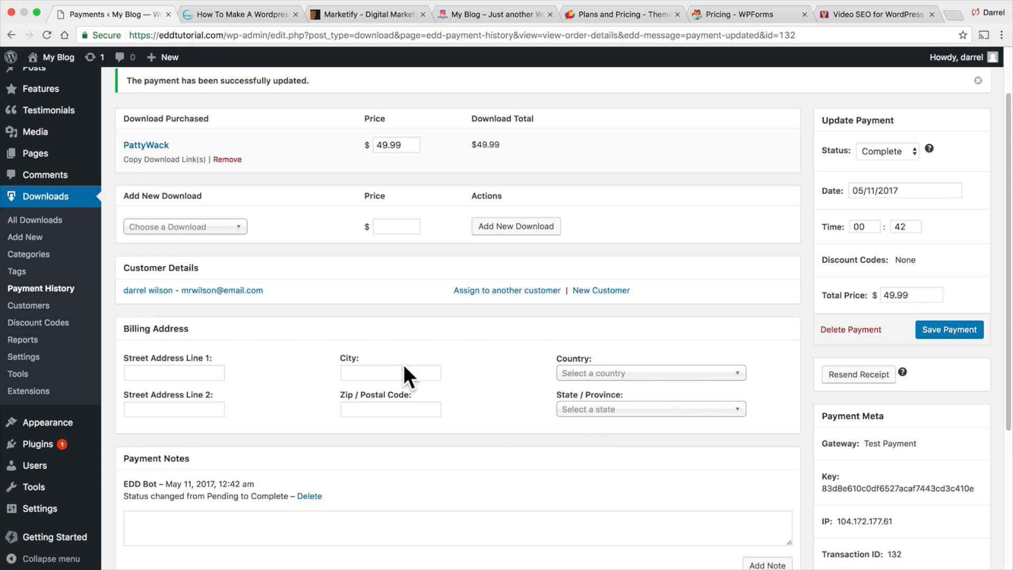
scroll(405, 370, "down", 2)
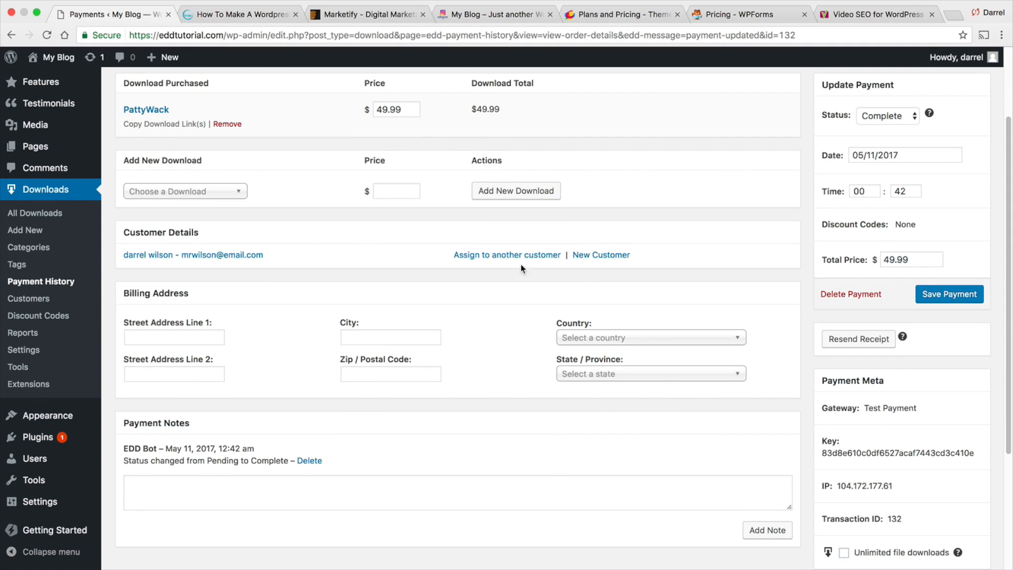
scroll(640, 290, "down", 5)
scroll(708, 459, "up", 8)
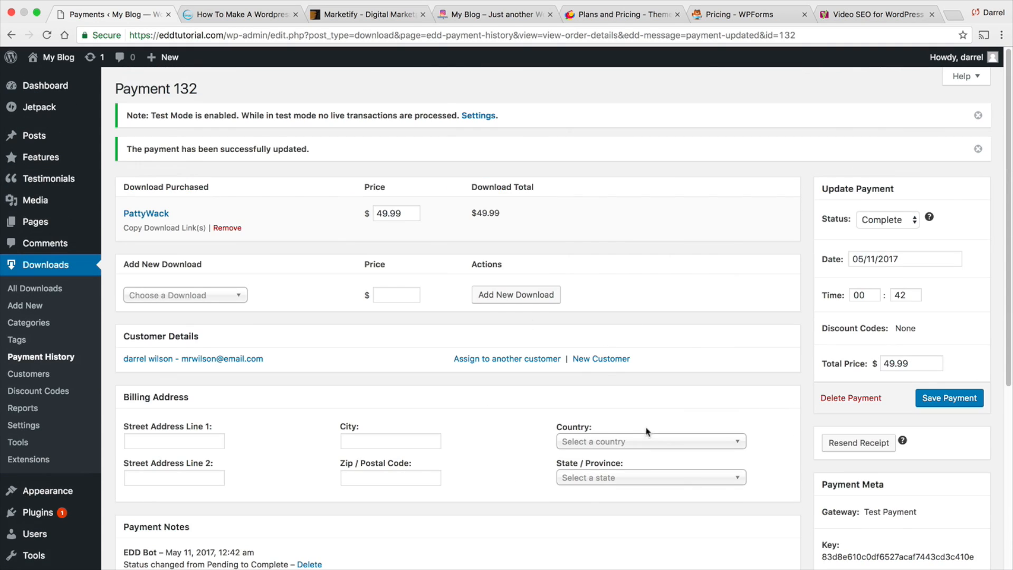
left_click(22, 379)
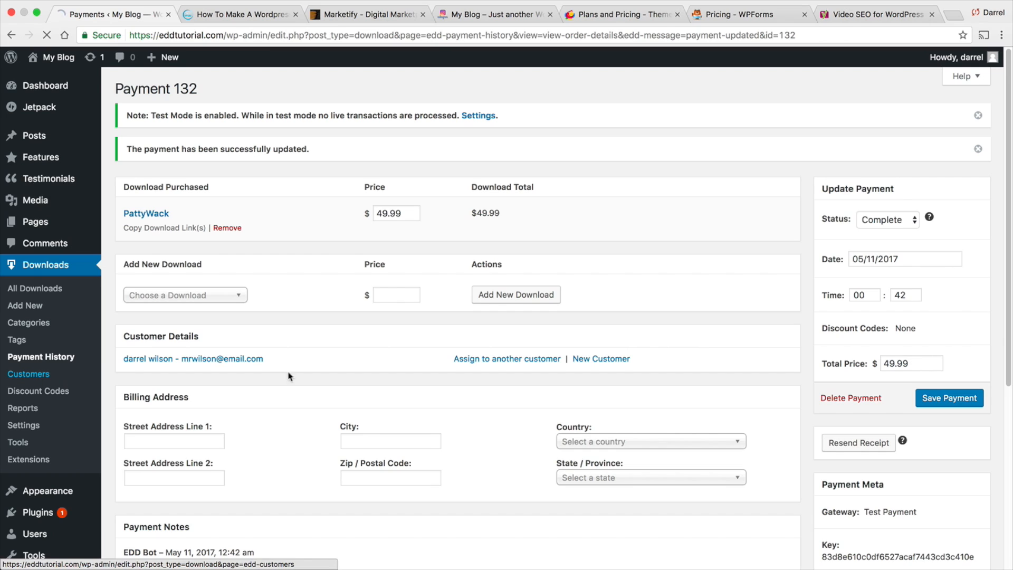
mouse_move(280, 174)
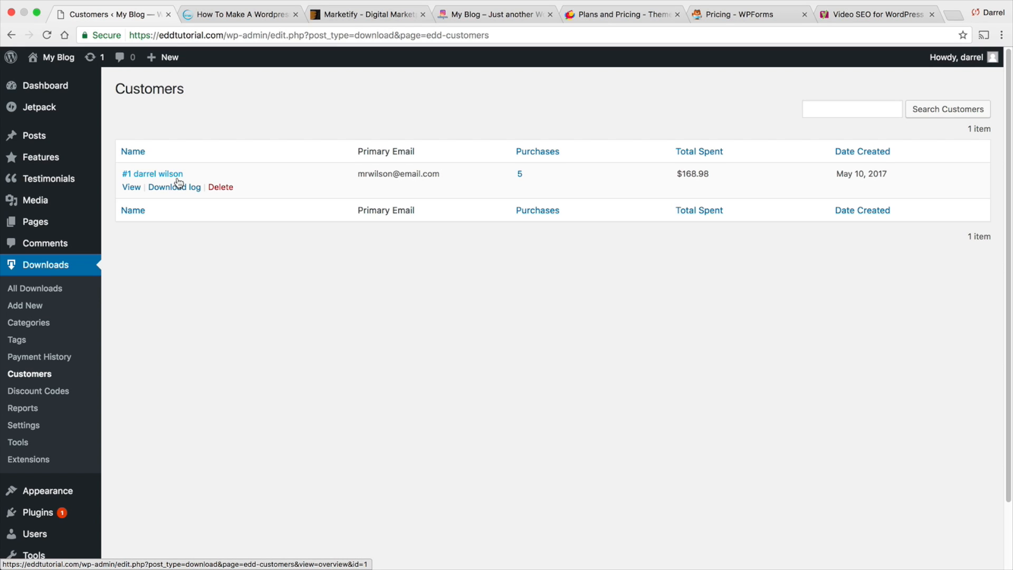
- Start a new discount in the store's discount codes, named Patty1 with the code Patty50
left_click(54, 396)
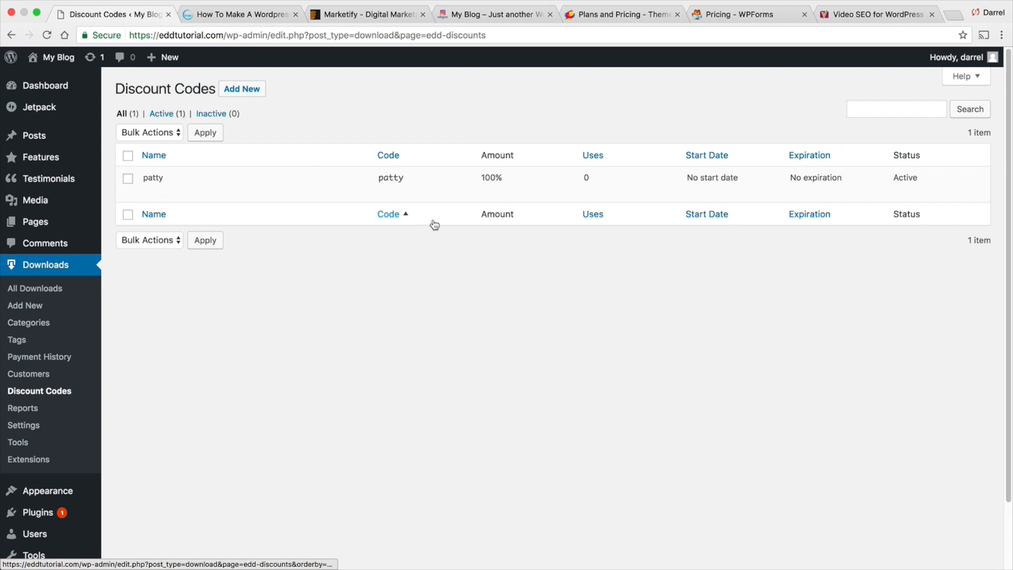
left_click(236, 89)
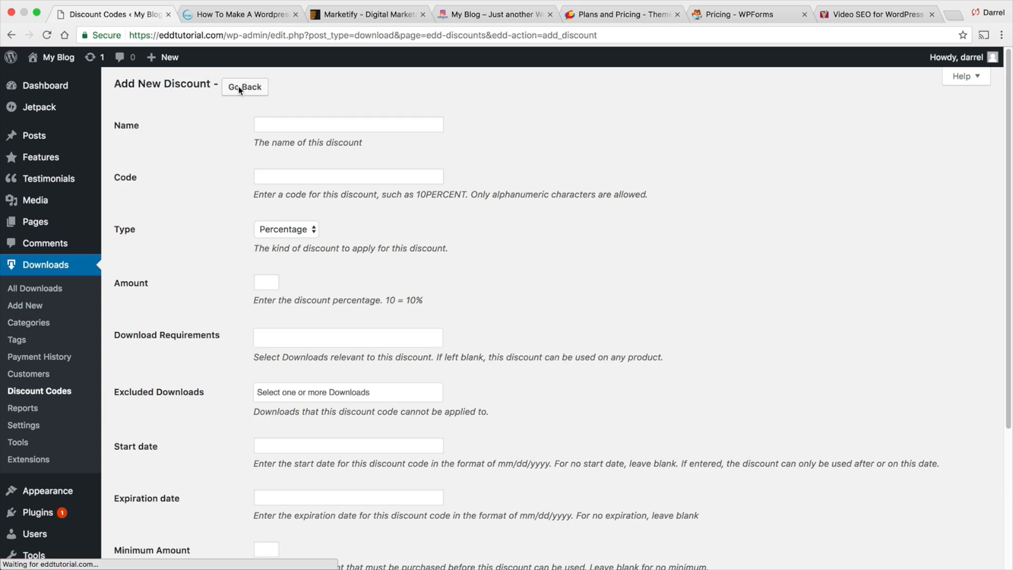
left_click(353, 125)
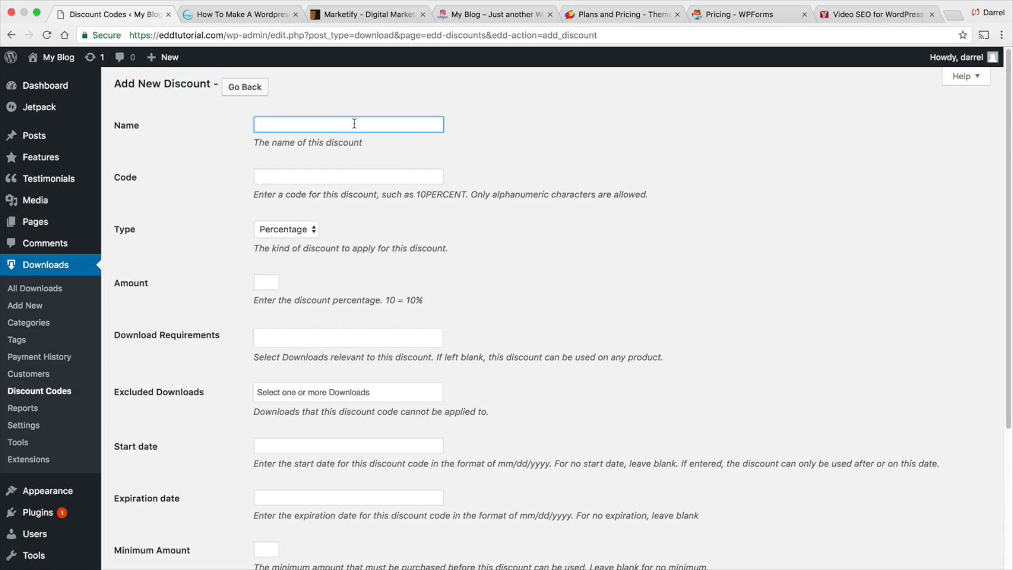
type("Patt")
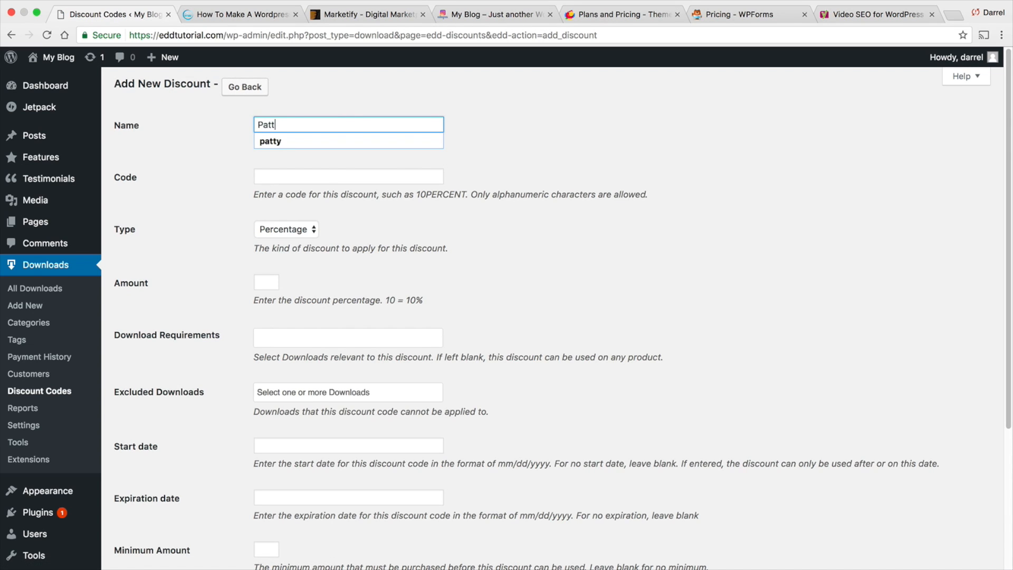
type("ty")
key("BackSpace")
type("y1")
key("Tab")
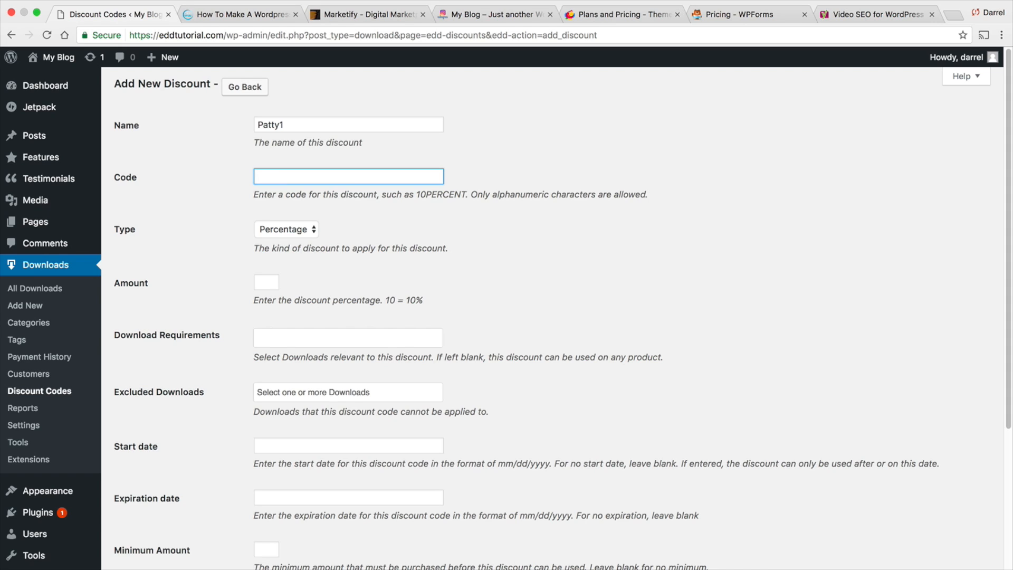
type("Patty50")
key("Tab")
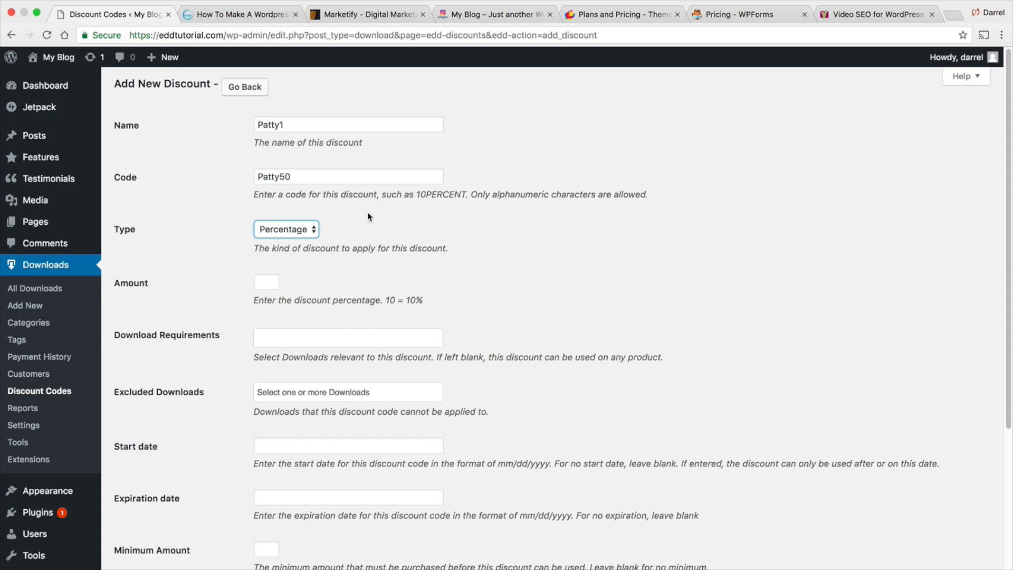
- Keep the discount type as Percentage, set the amount to 50, and leave the download requirements empty
left_click(309, 230)
left_click(302, 231)
left_click(272, 283)
type("50")
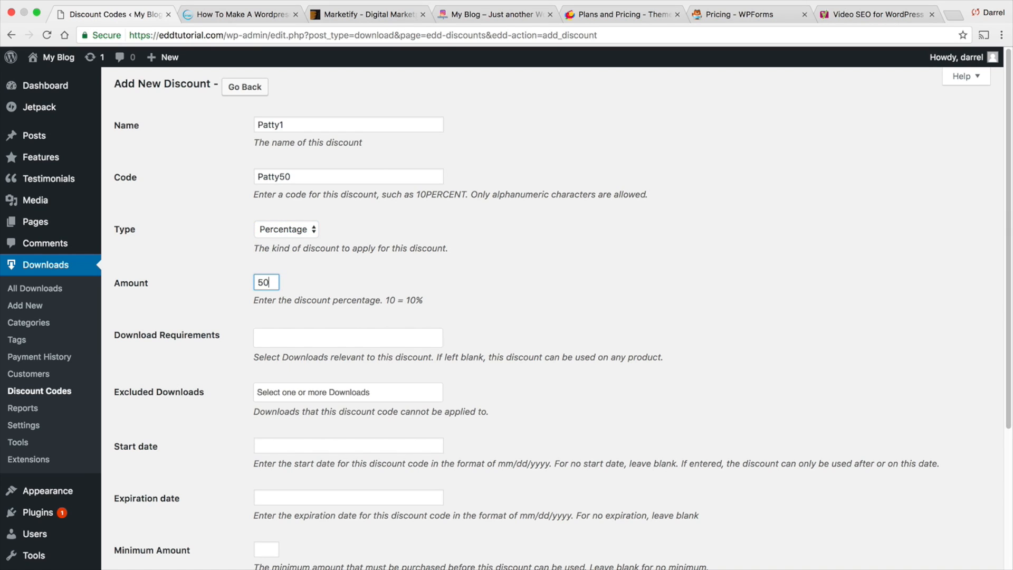
left_click(346, 334)
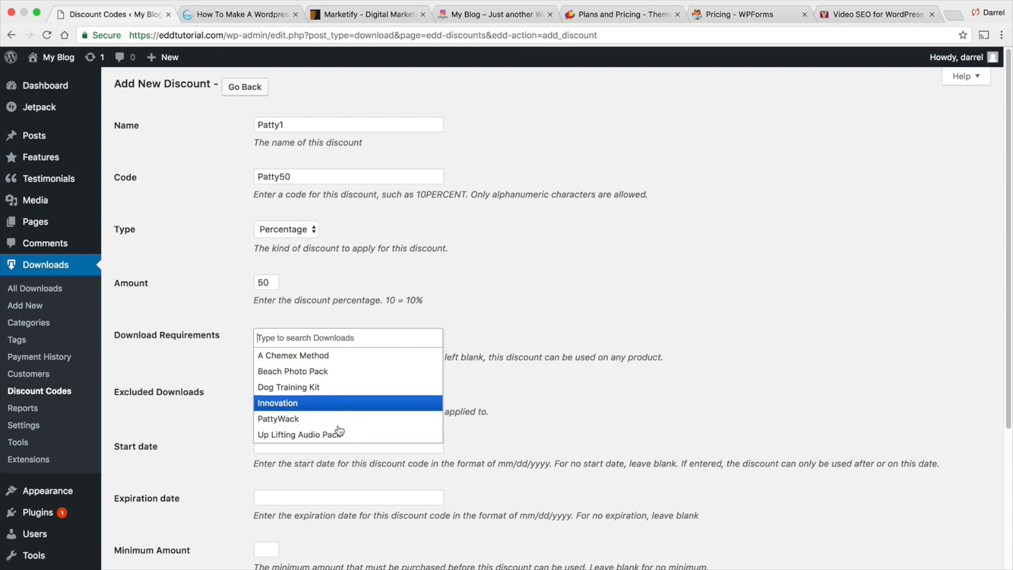
left_click(538, 261)
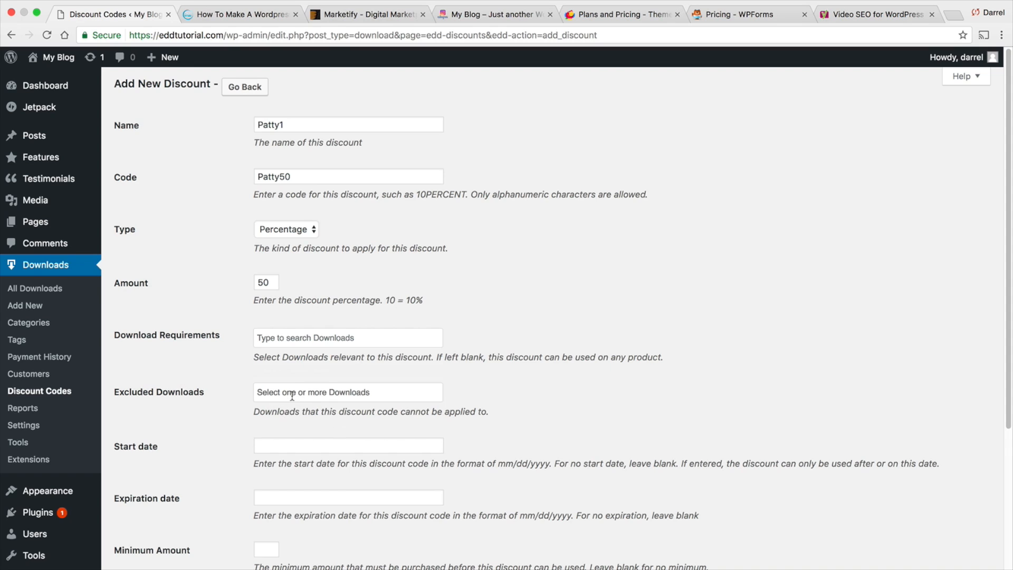
- Limit the discount to a single use per customer and add the discount code
scroll(292, 395, "down", 5)
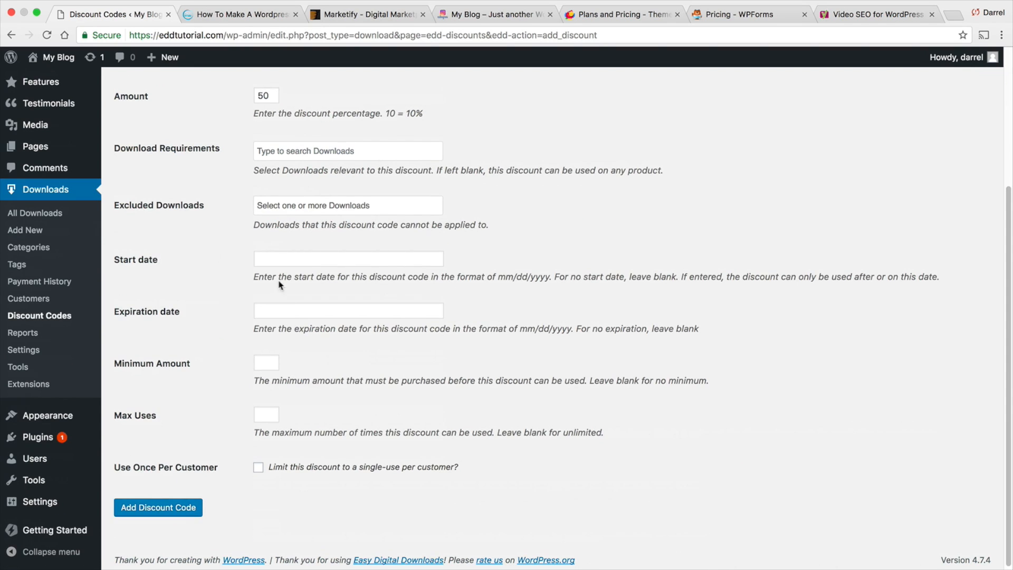
left_click_drag(194, 320, 118, 317)
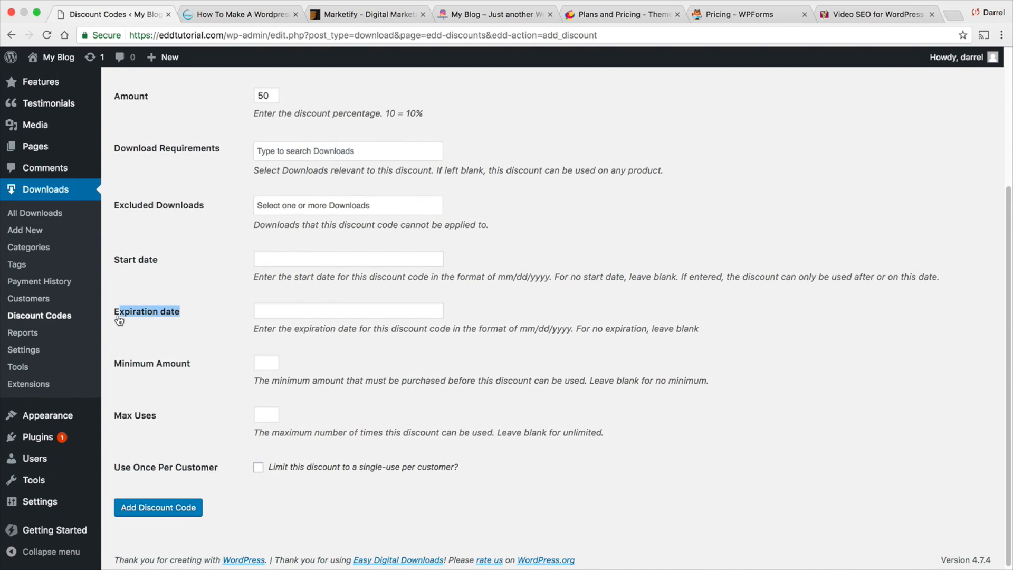
left_click_drag(194, 366, 104, 361)
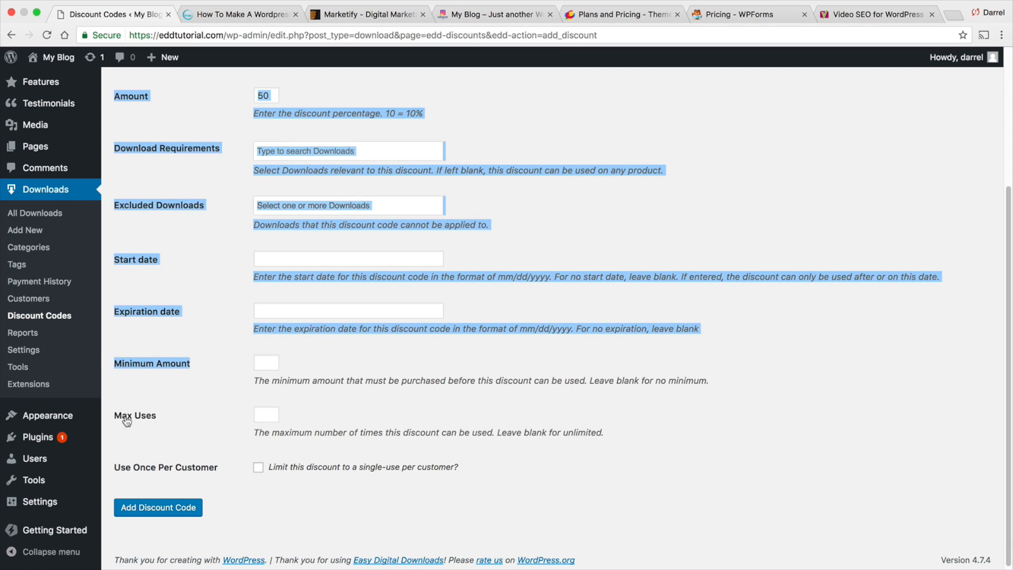
left_click_drag(165, 417, 127, 414)
left_click(189, 453)
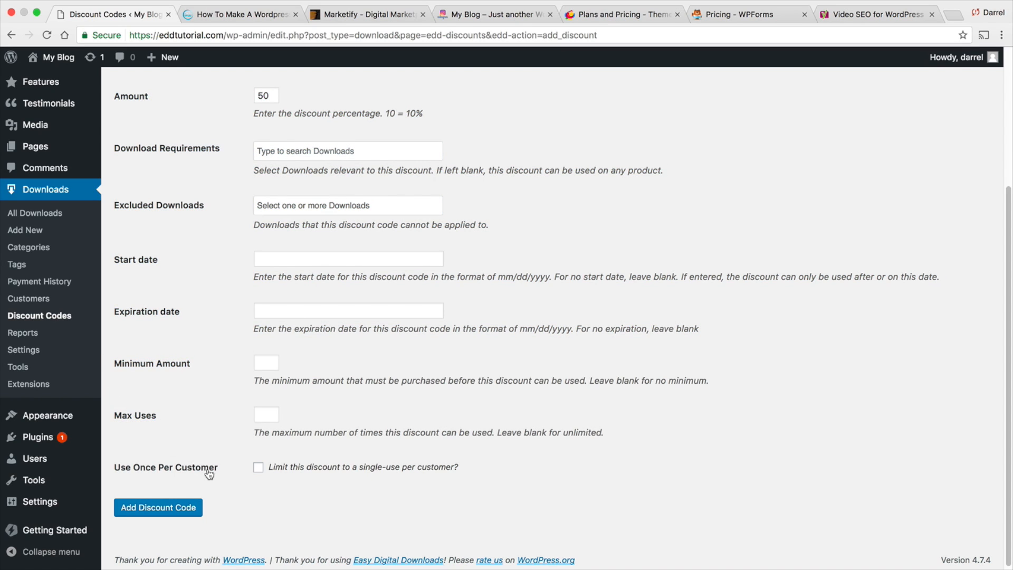
mouse_move(219, 468)
left_mouse_down()
mouse_move(118, 472)
mouse_move(230, 468)
left_mouse_up()
left_click(259, 469)
left_click(165, 508)
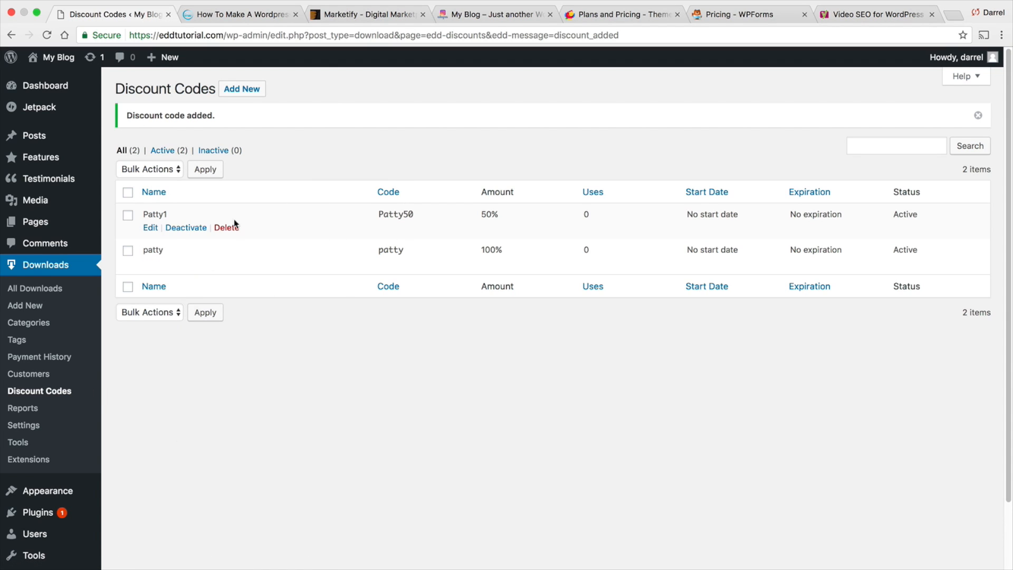
- Switch from the discount codes admin to the storefront and open the checkout page for the cart
mouse_move(58, 57)
left_click(59, 79)
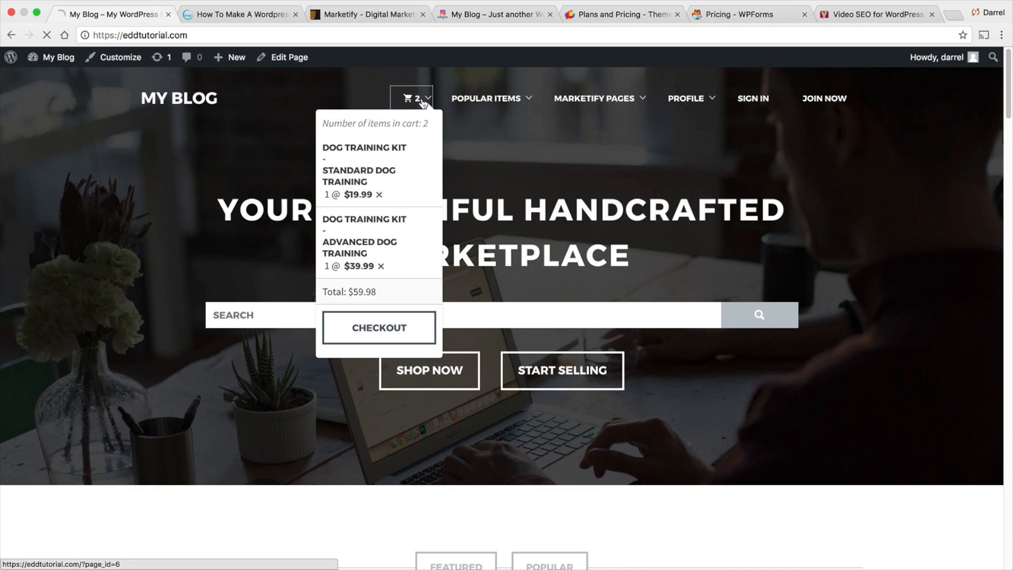
left_click(423, 100)
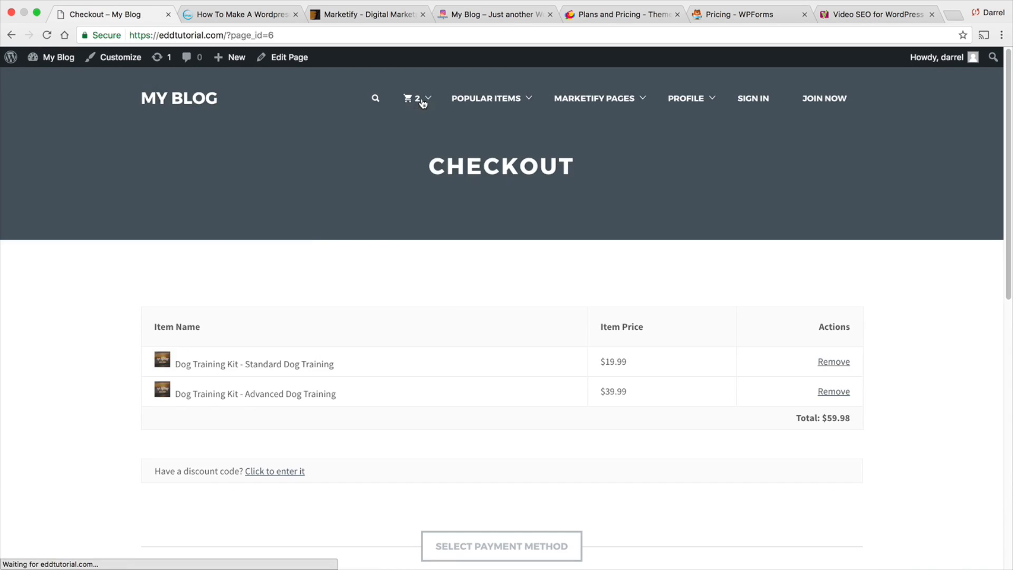
- Apply the discount code patty50 to the Dog Training Kit items in the cart and check the discounted total
left_click(275, 476)
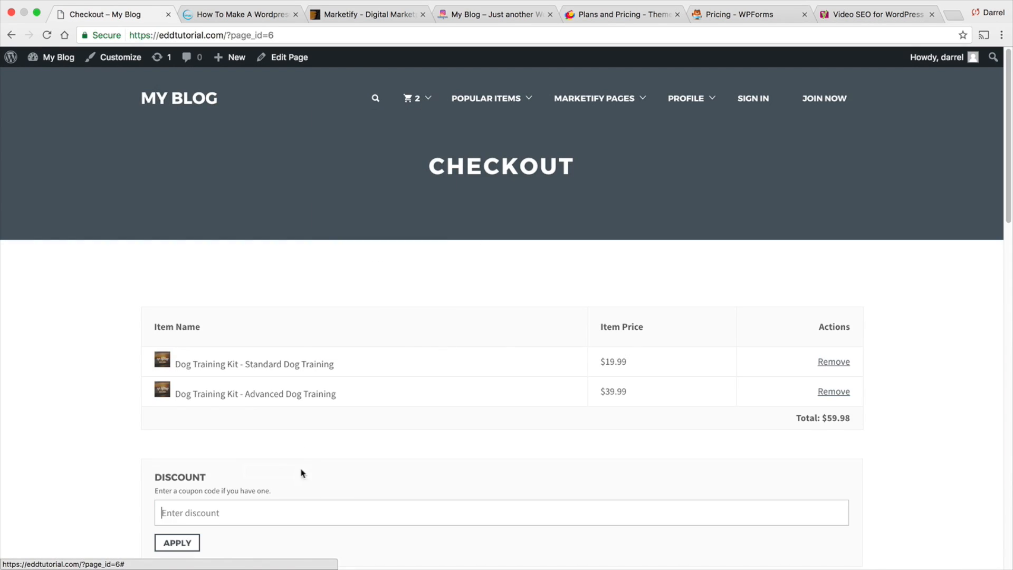
left_click(294, 510)
type("patty50")
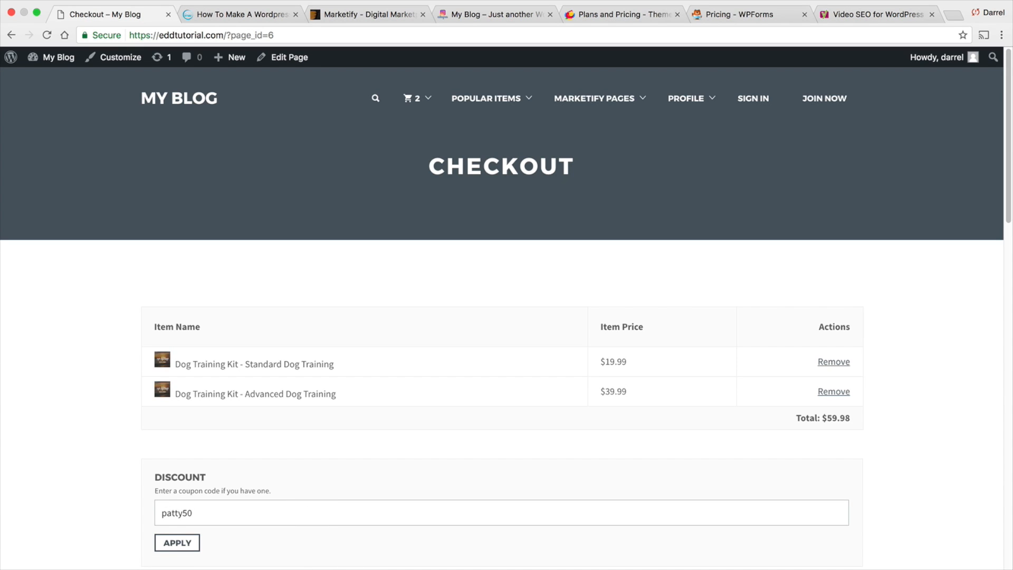
scroll(301, 504, "down", 3)
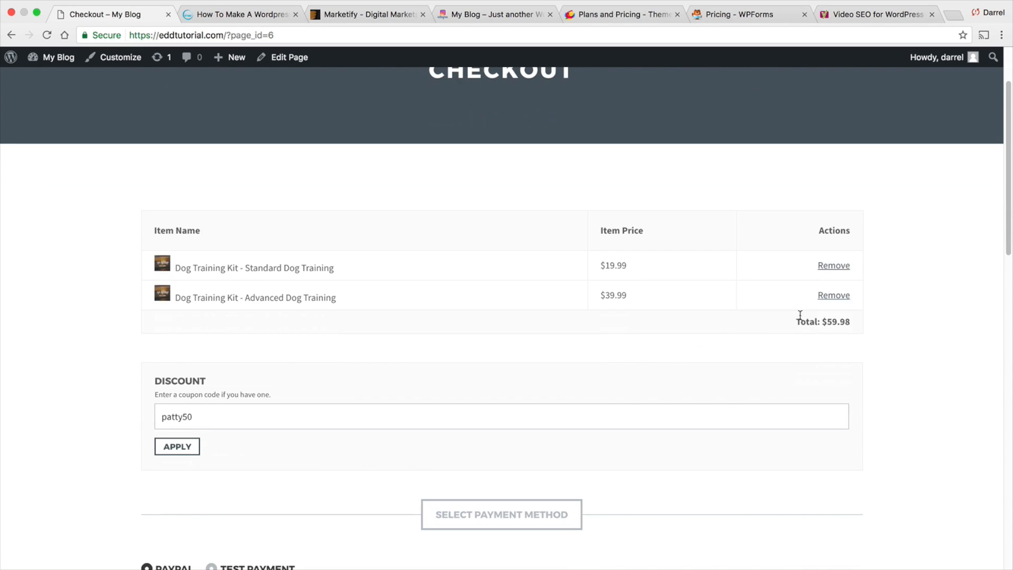
left_click(190, 448)
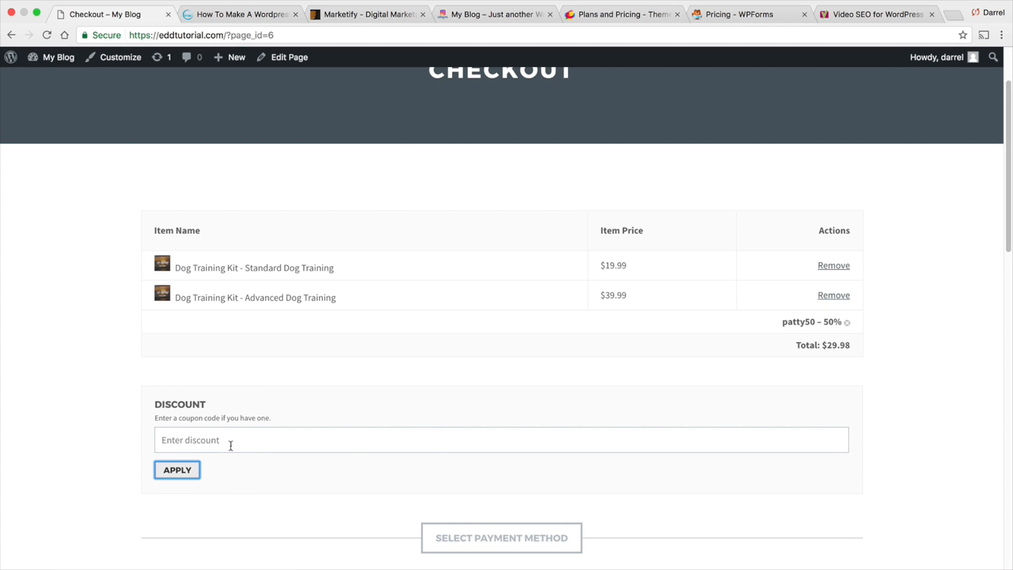
left_click_drag(847, 348, 789, 346)
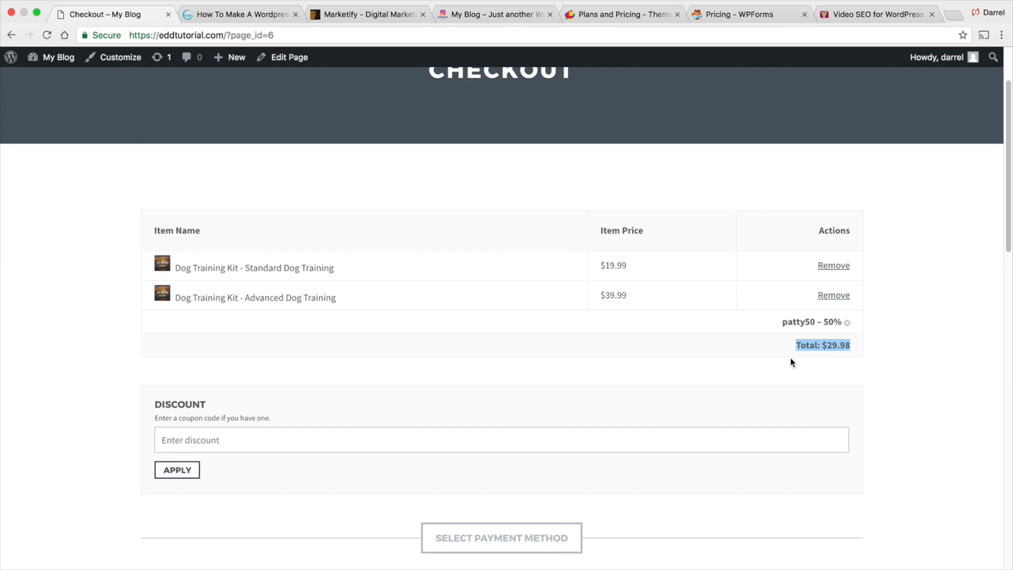
scroll(423, 560, "up", 3)
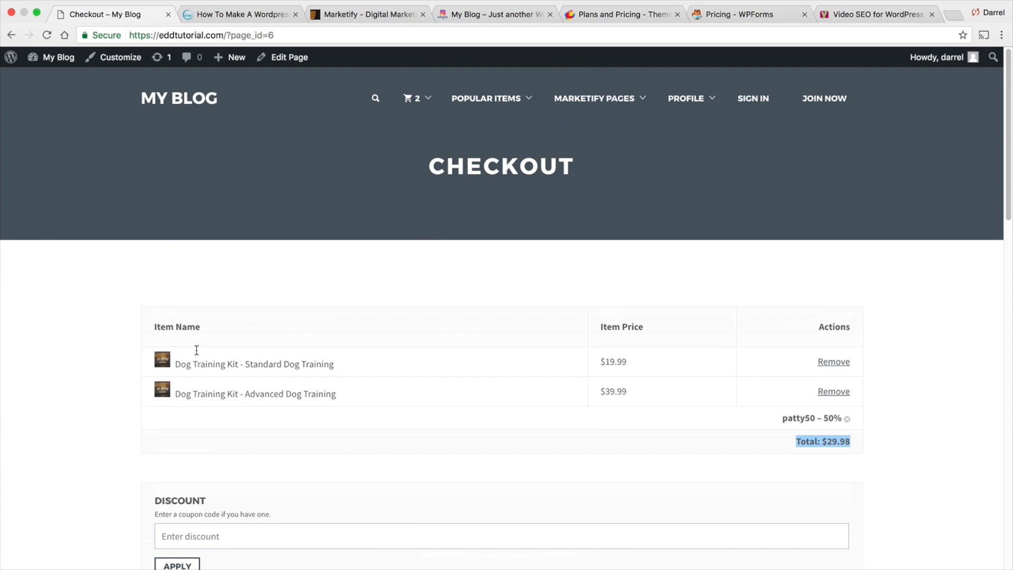
- Return to the site dashboard, open the Easy Digital Downloads reports and check the total earnings for the period
mouse_move(53, 58)
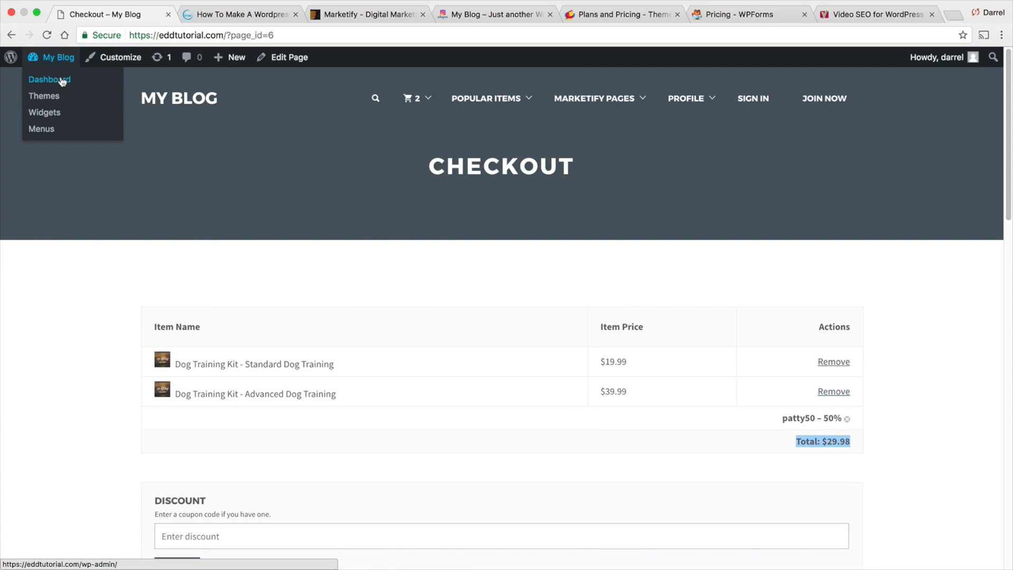
left_click(62, 81)
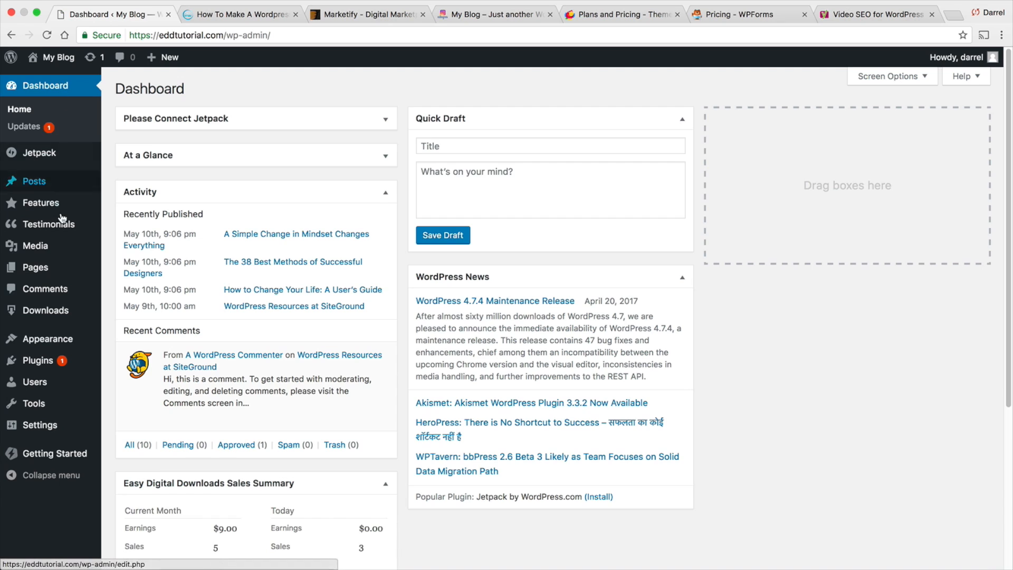
mouse_move(64, 311)
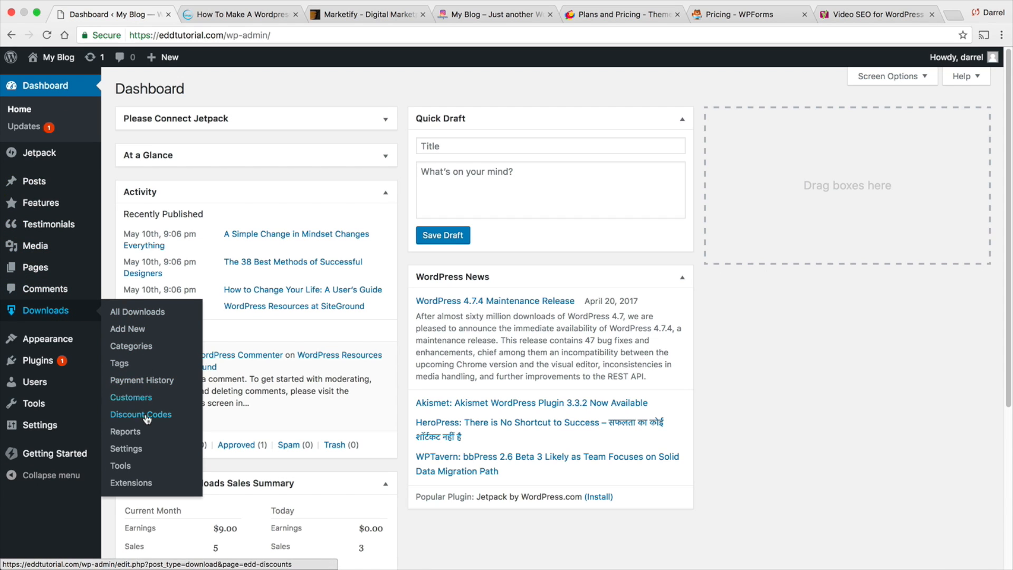
left_click(136, 435)
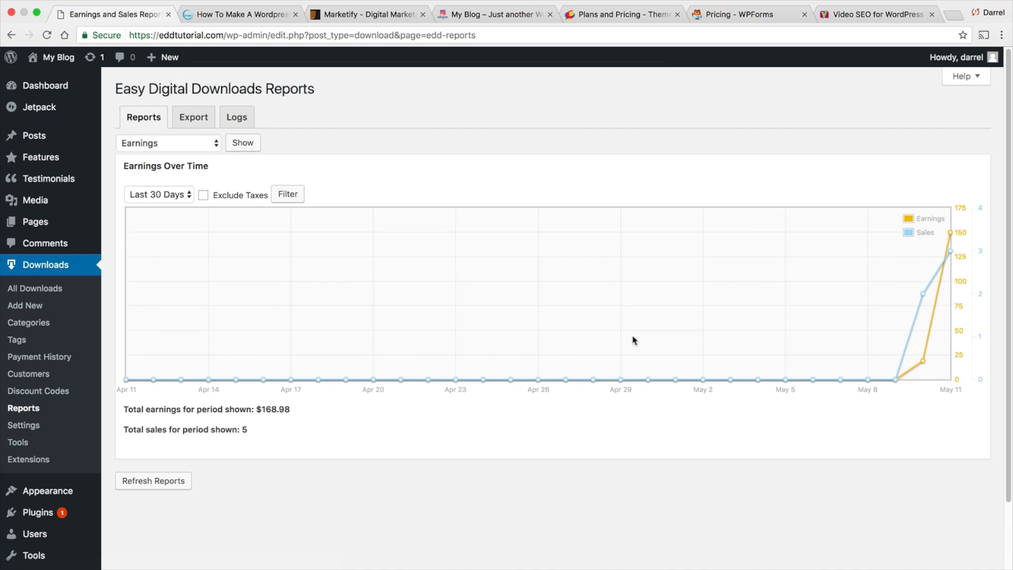
left_click_drag(291, 409, 141, 410)
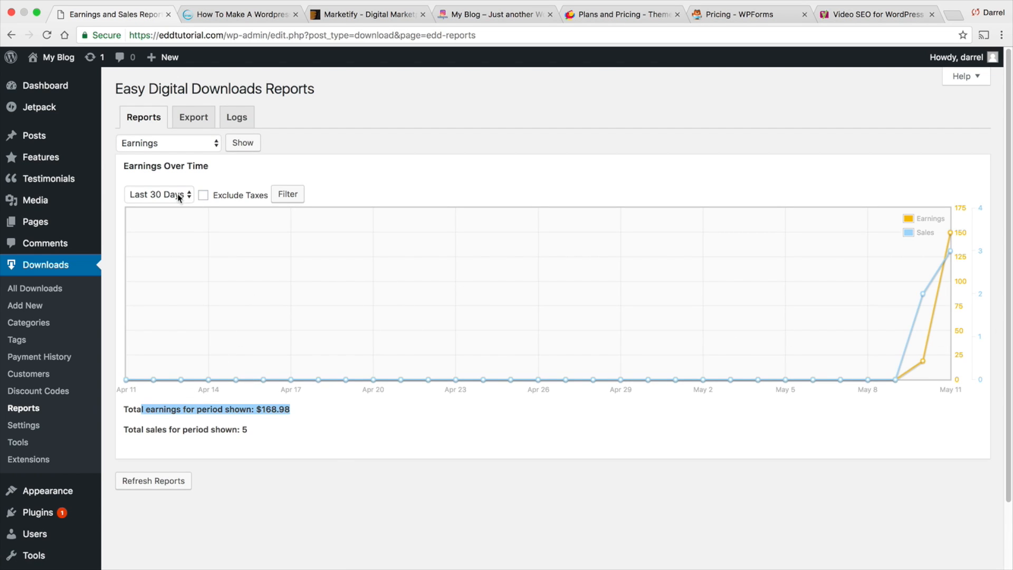
- Review the page assignments in the Easy Digital Downloads settings and examine the shortcode in the Checkout page's content
left_click(23, 428)
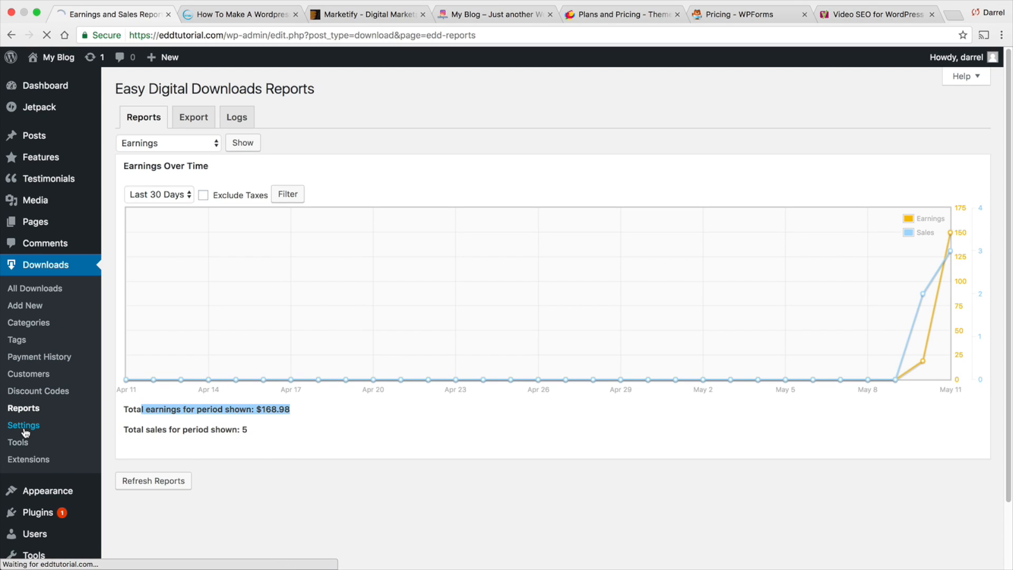
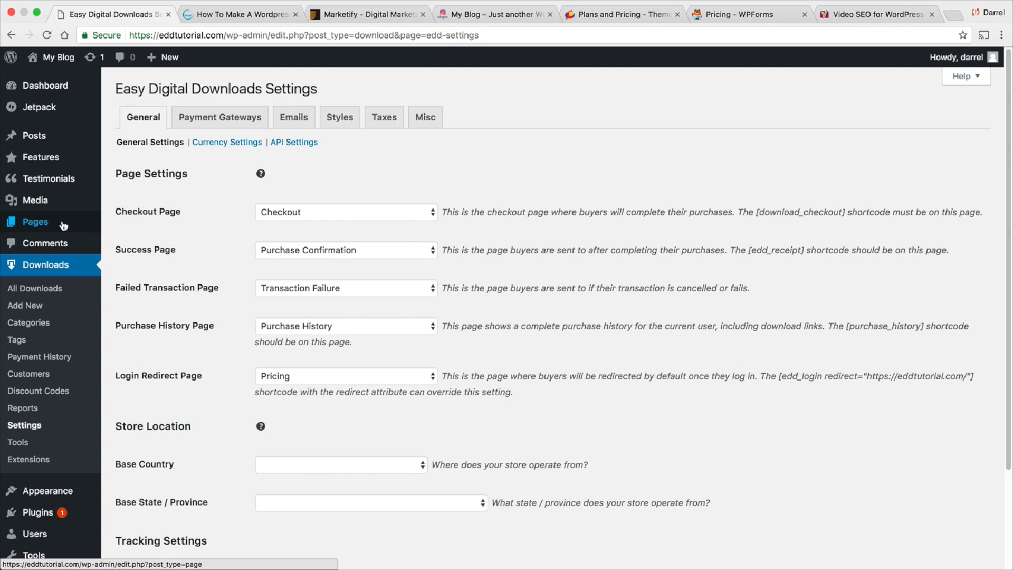
mouse_move(69, 224)
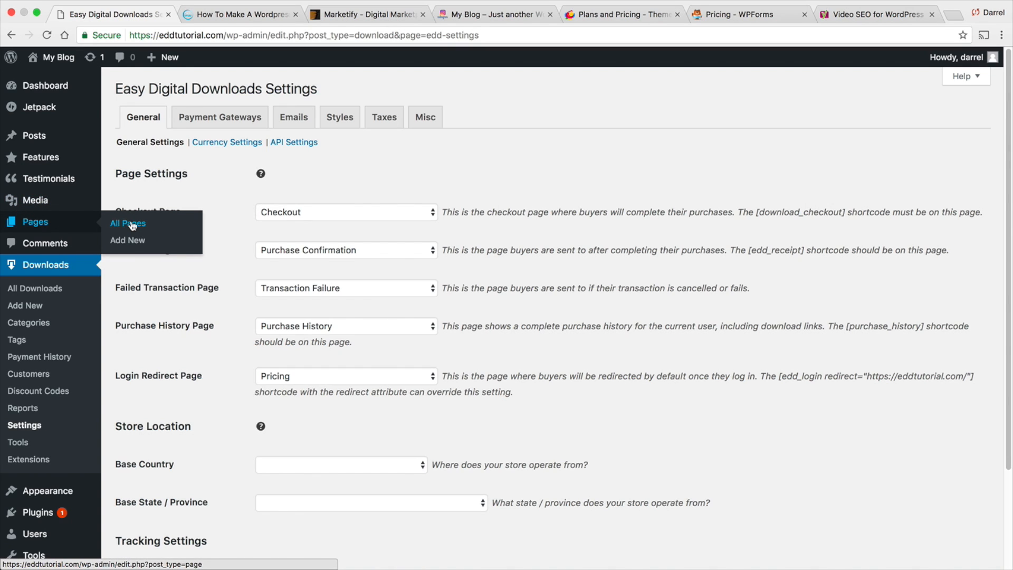
left_click(132, 226)
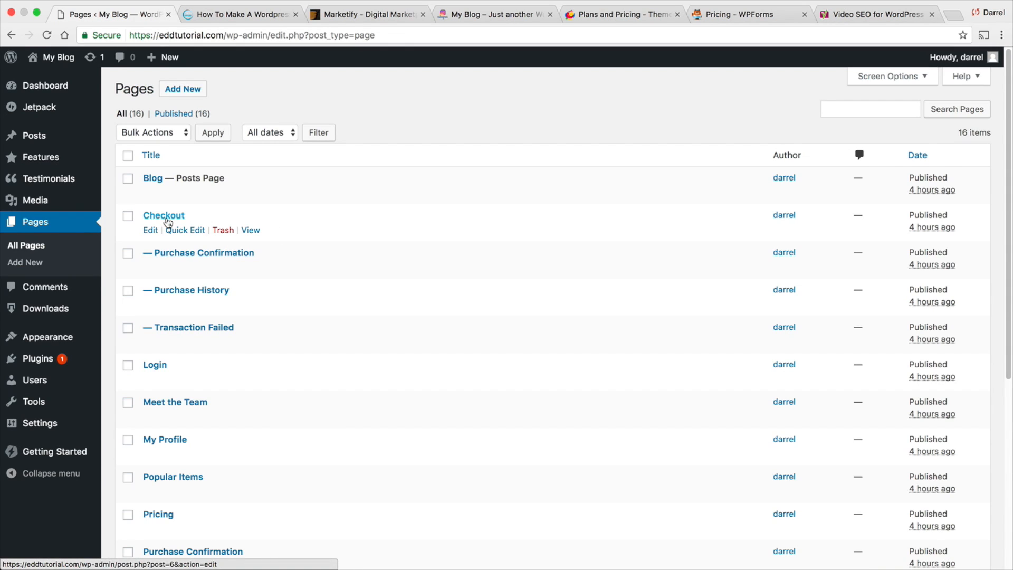
left_click(167, 217)
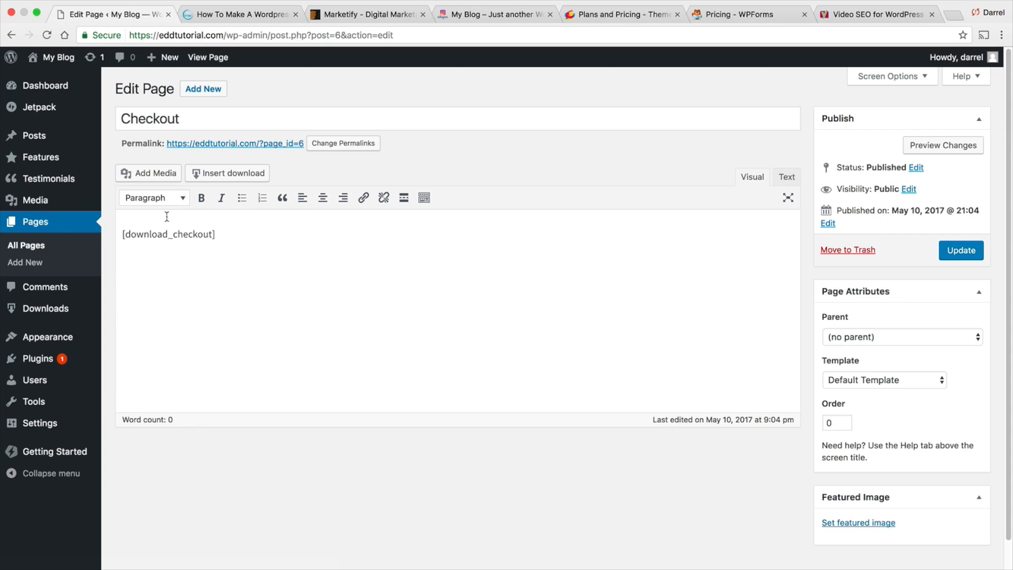
left_click_drag(232, 234, 130, 234)
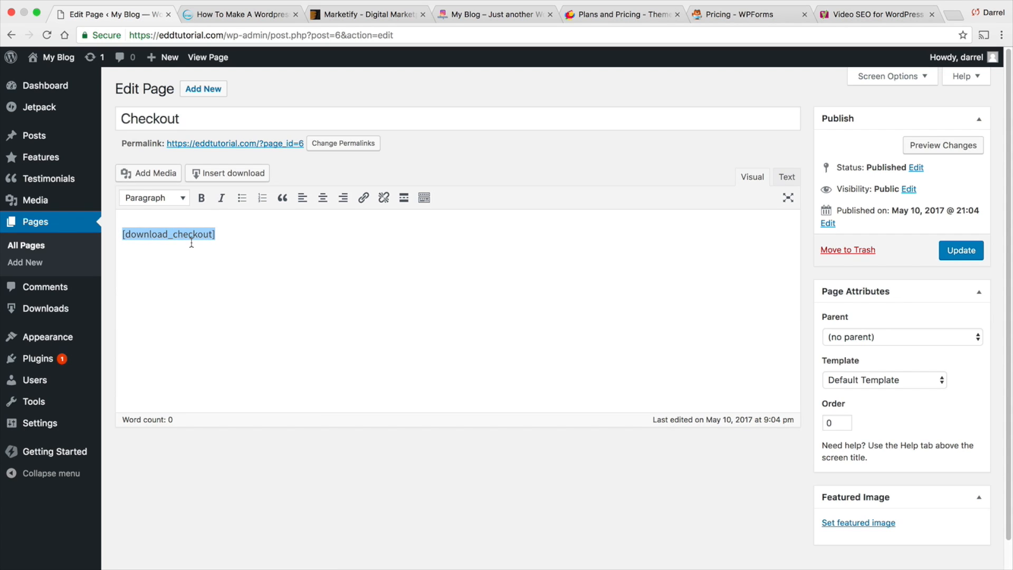
left_click(226, 240)
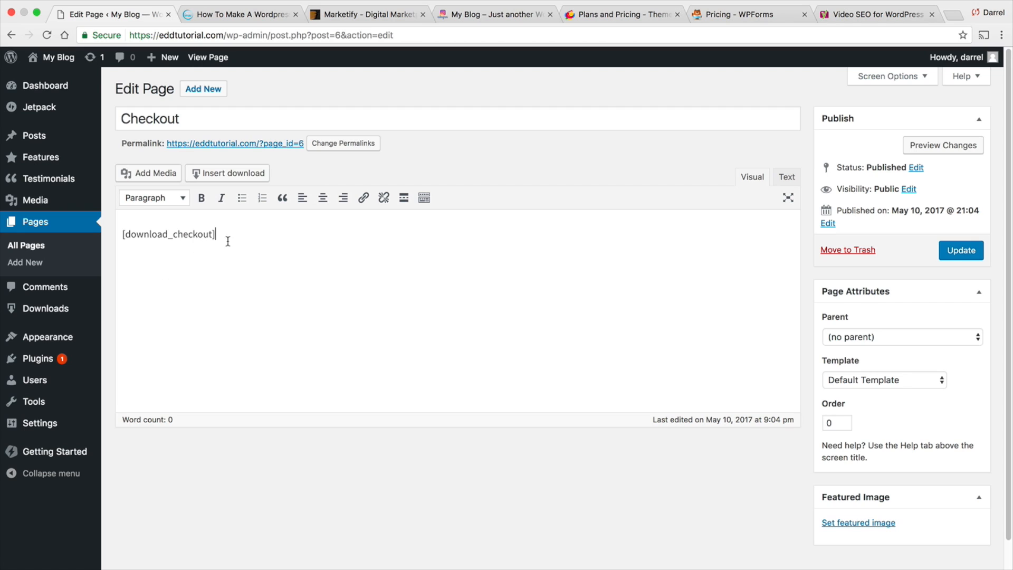
mouse_move(166, 57)
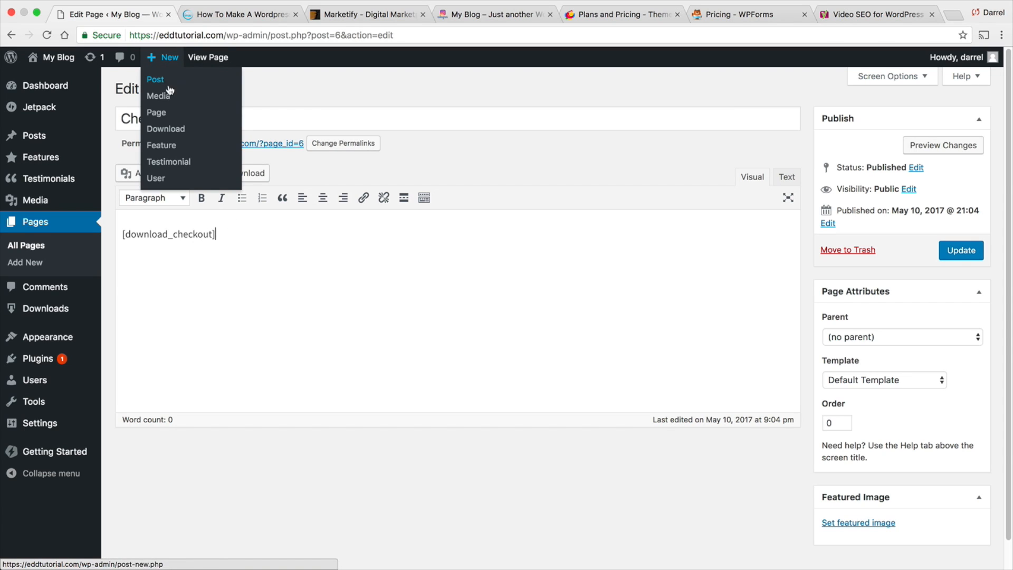
left_click_drag(234, 237, 134, 227)
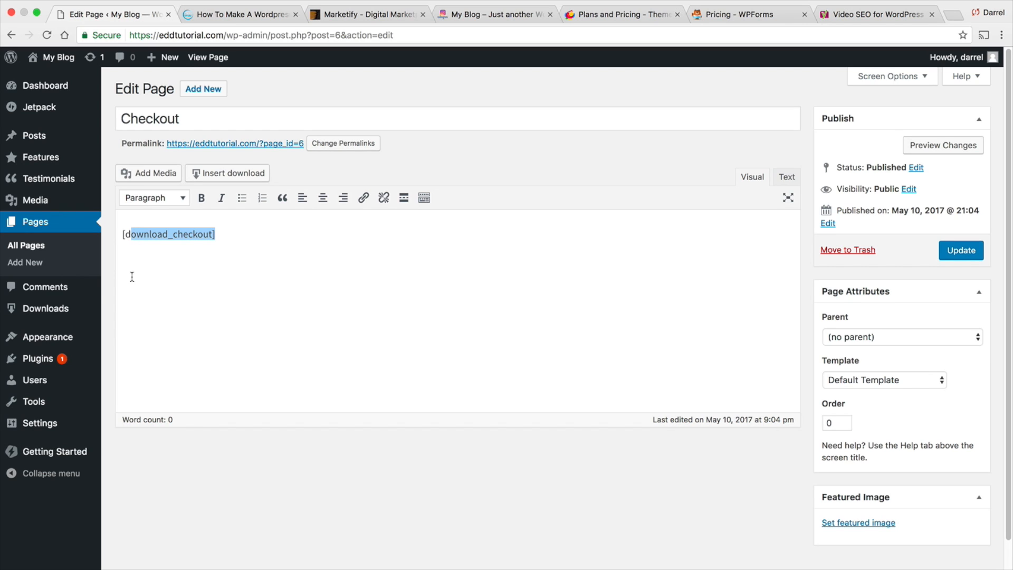
- Return to the Easy Digital Downloads general settings and set the Login Redirect Page to Popular Items
mouse_move(56, 314)
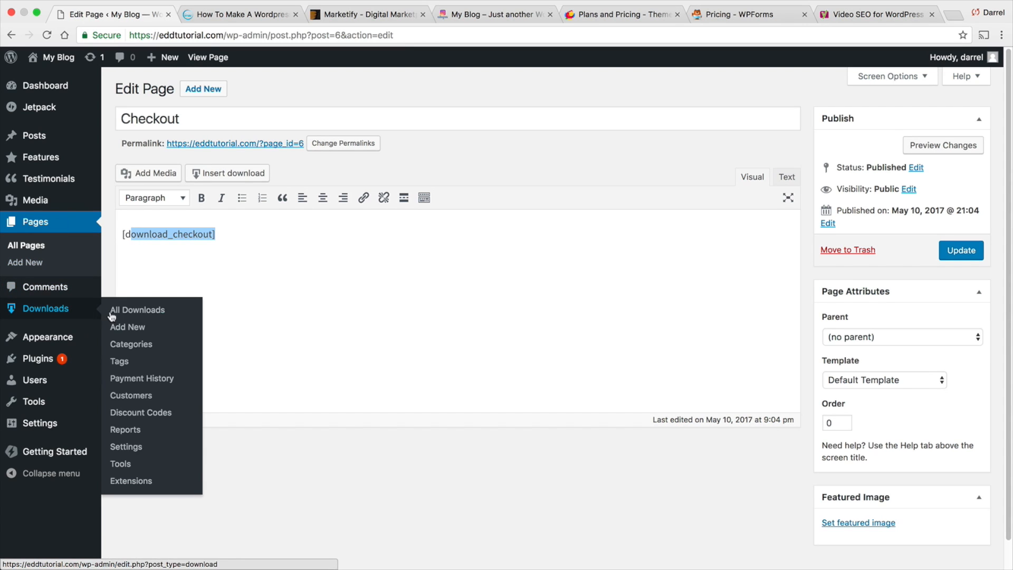
left_click(133, 446)
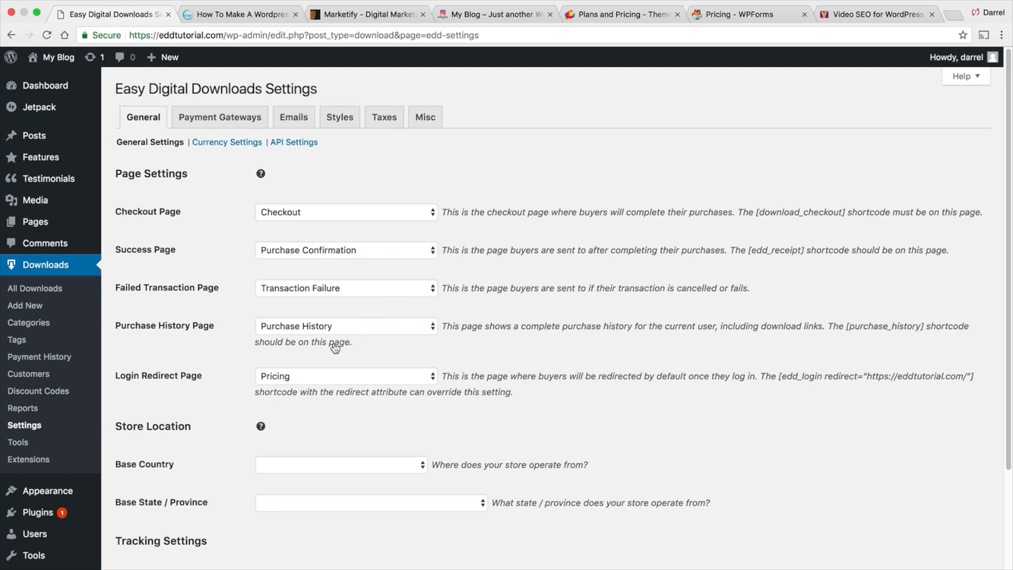
left_click_drag(203, 376, 113, 375)
left_click(208, 377)
left_click(422, 378)
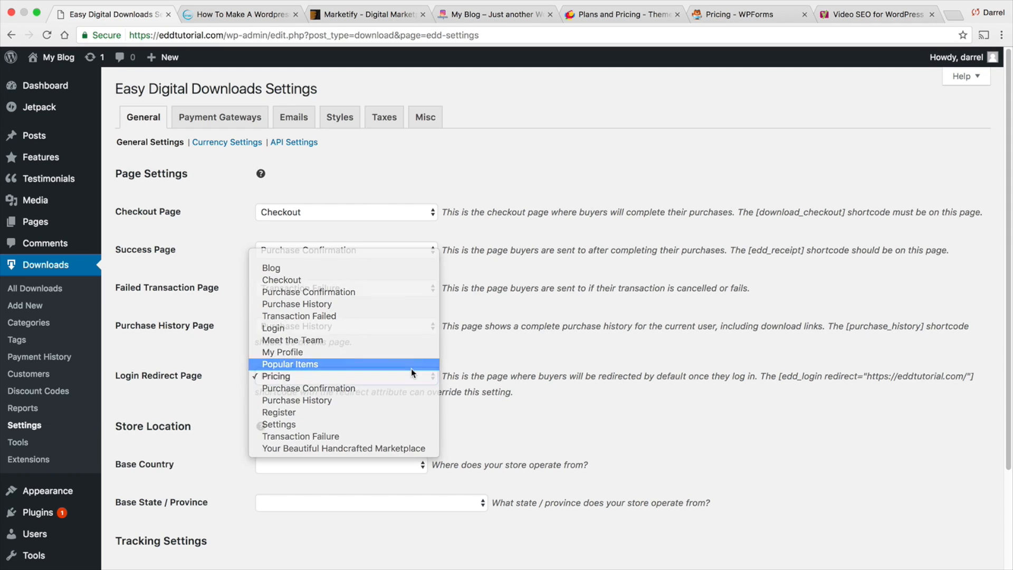
left_click(411, 368)
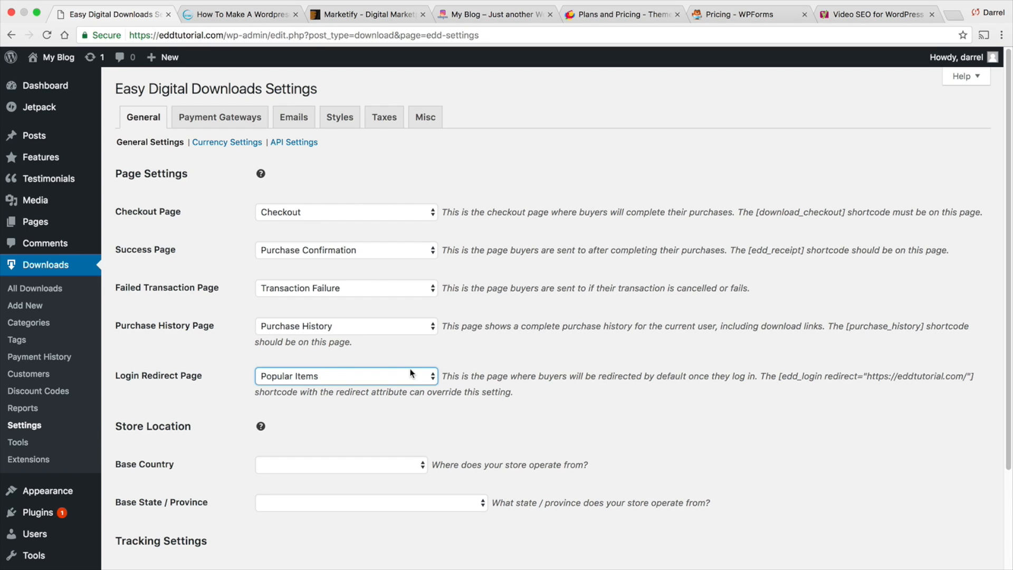
- Set the store's base country to United States and its base state to California, and save the general settings
scroll(410, 376, "down", 3)
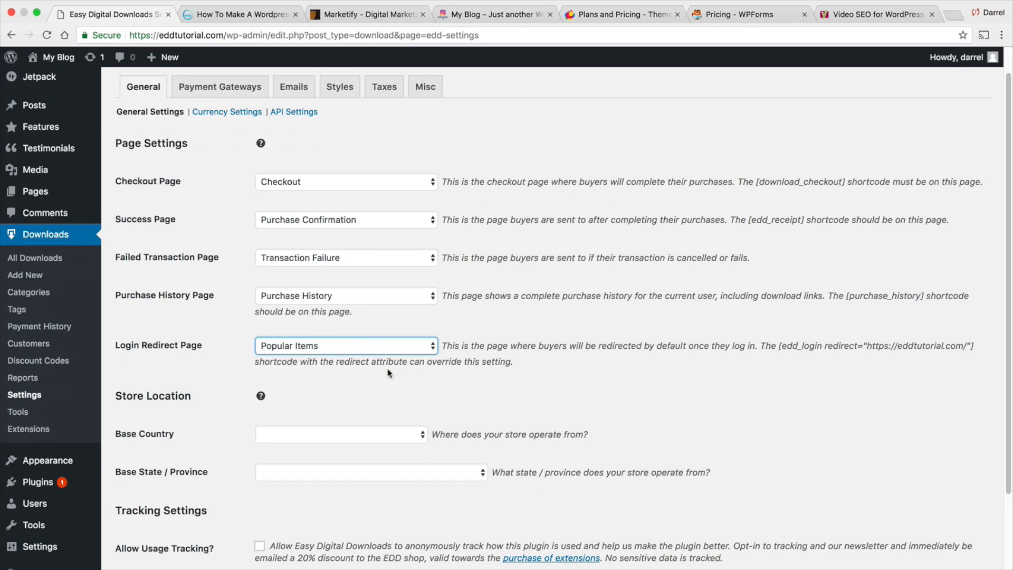
left_click(330, 406)
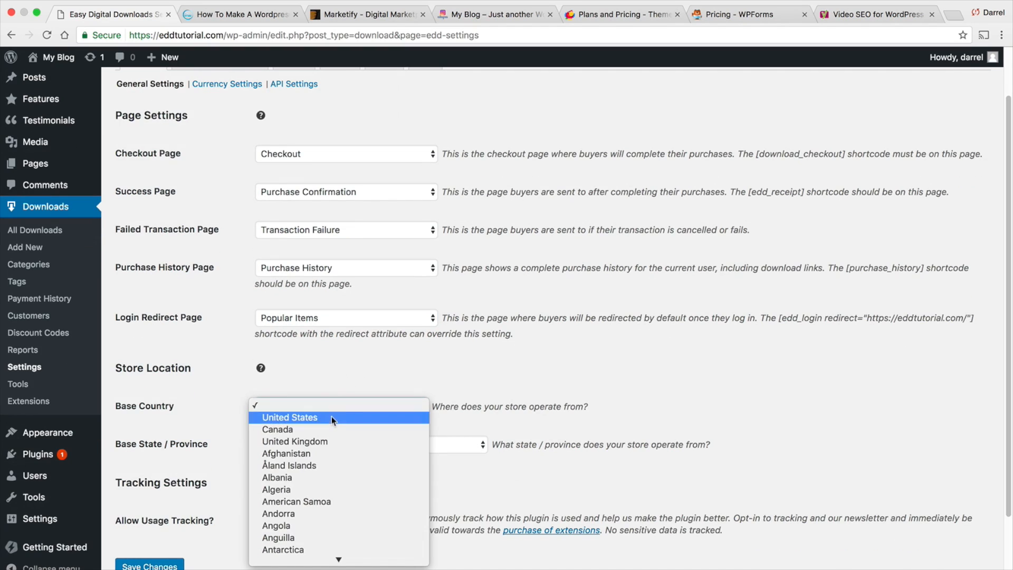
left_click(331, 416)
left_click(345, 444)
left_click(345, 443)
left_click(344, 446)
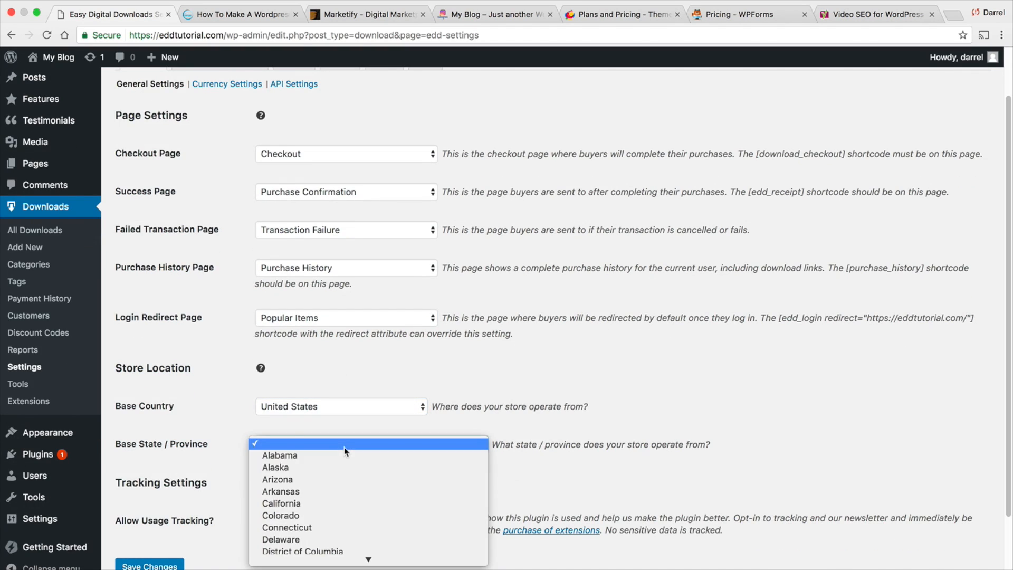
left_click(344, 504)
scroll(240, 460, "down", 1)
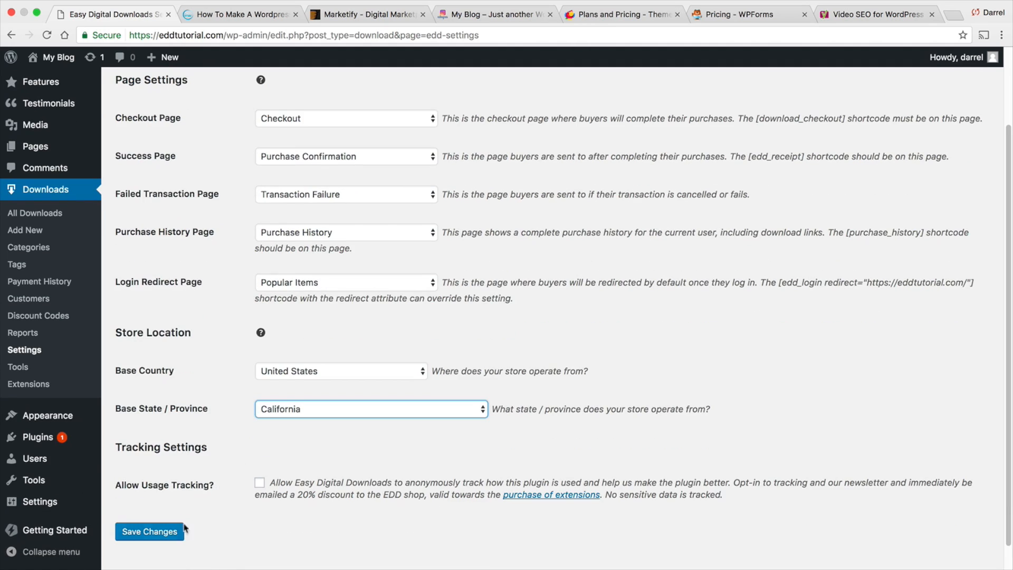
left_click(177, 533)
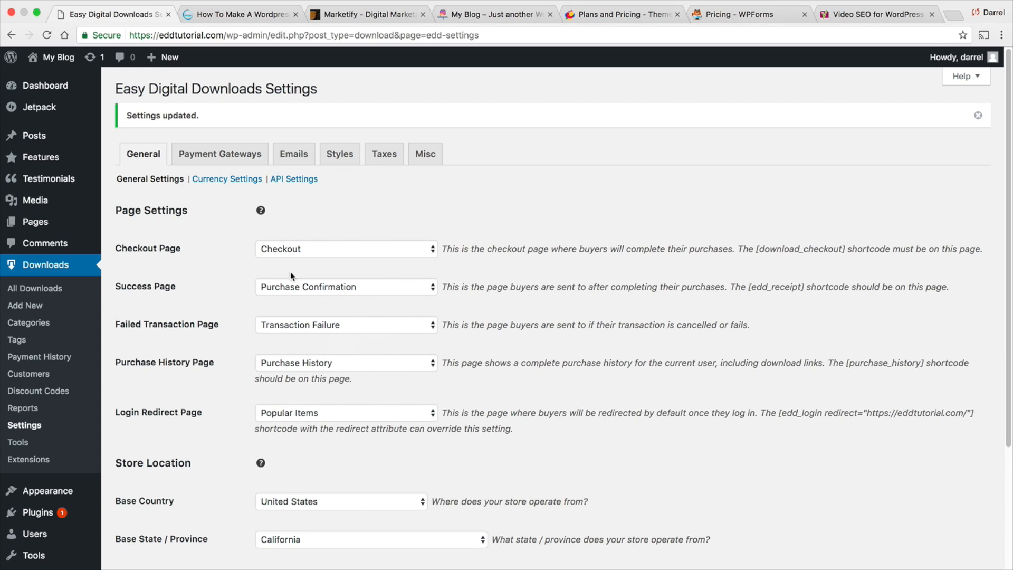
- Review the currency settings, keeping the currency position at Before - $10, and view the API settings
left_click(232, 178)
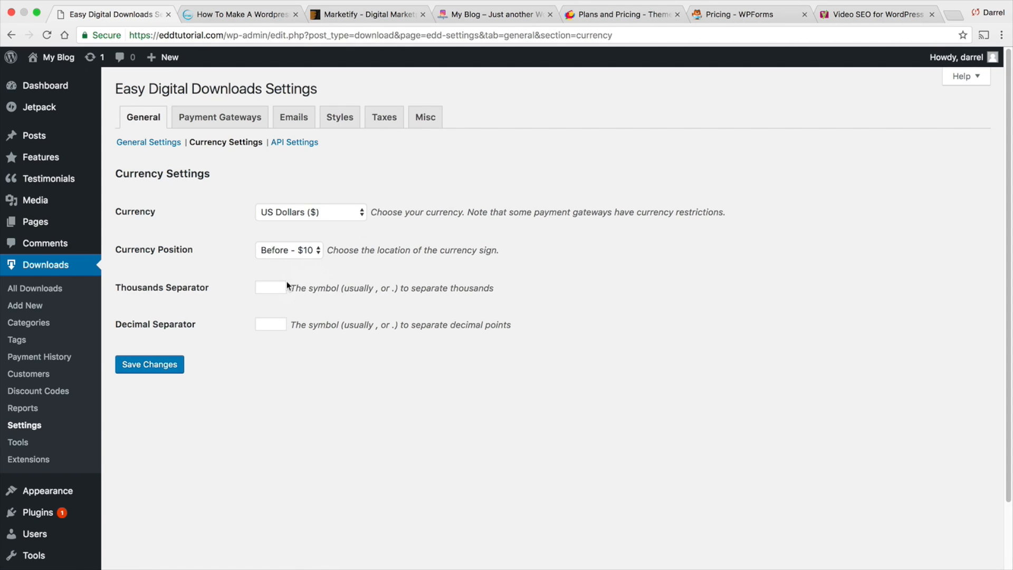
left_click(293, 247)
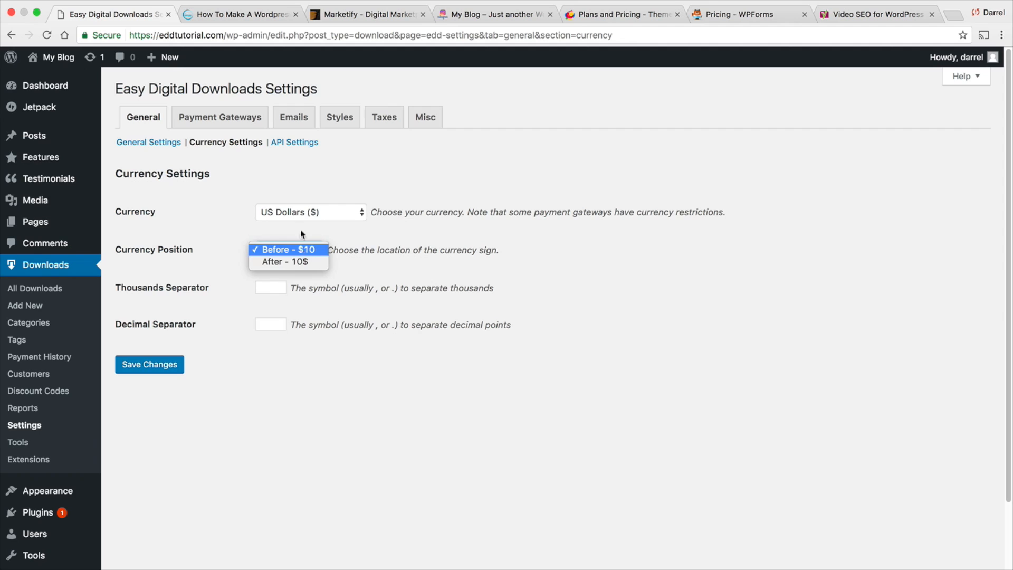
left_click(300, 249)
left_click(307, 143)
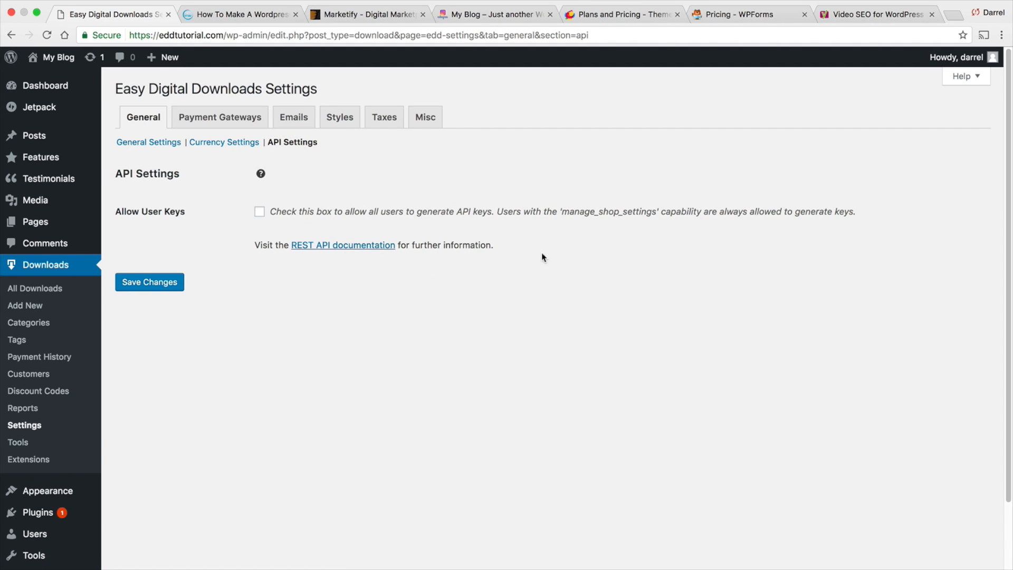
- Enable the Mastercard, Visa, American Express, Discover and PayPal icons in the payment gateway settings and save the changes
left_click(236, 121)
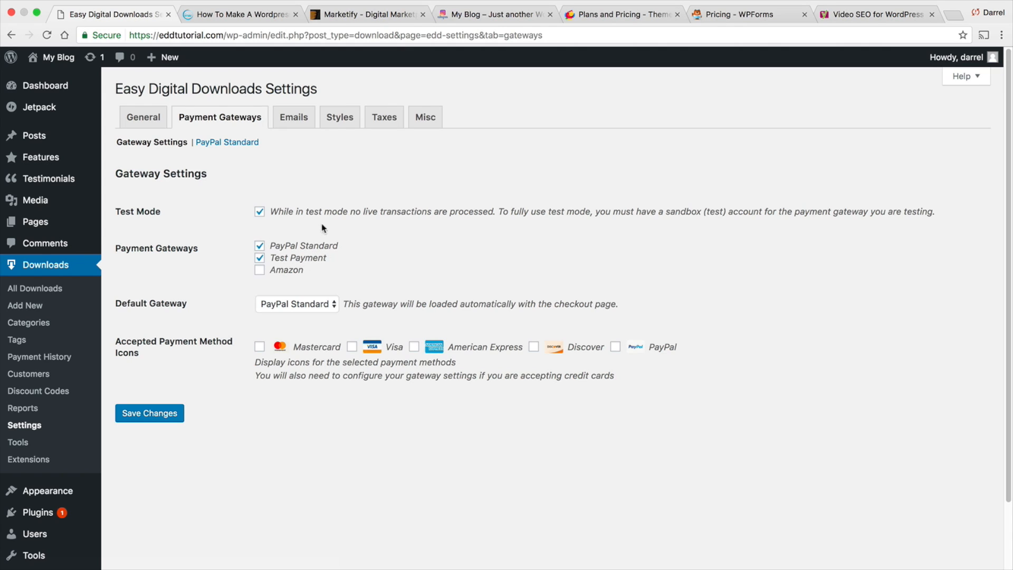
left_click(260, 347)
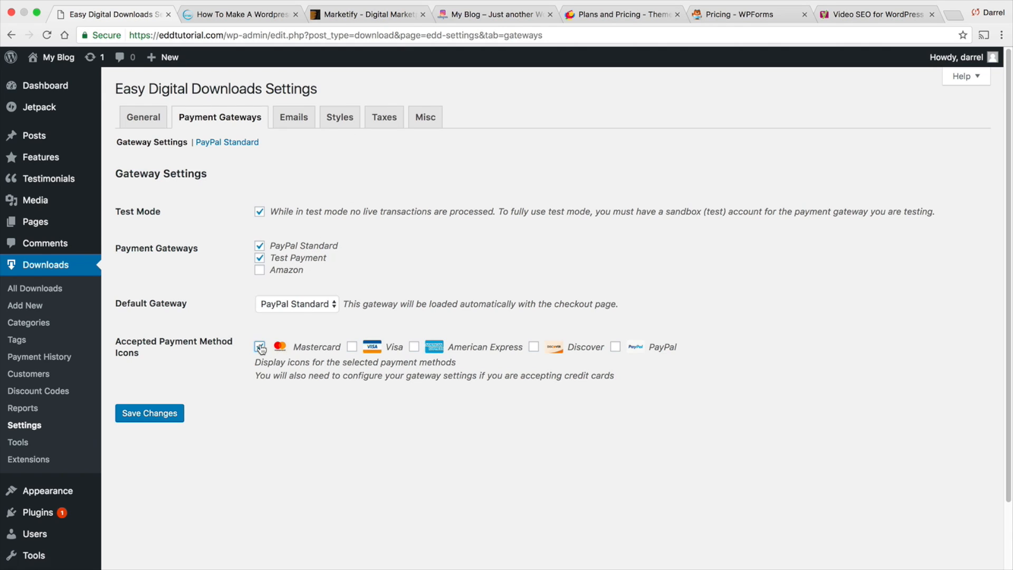
left_click(352, 347)
left_click(415, 347)
left_click(534, 347)
left_click(615, 347)
left_click(170, 415)
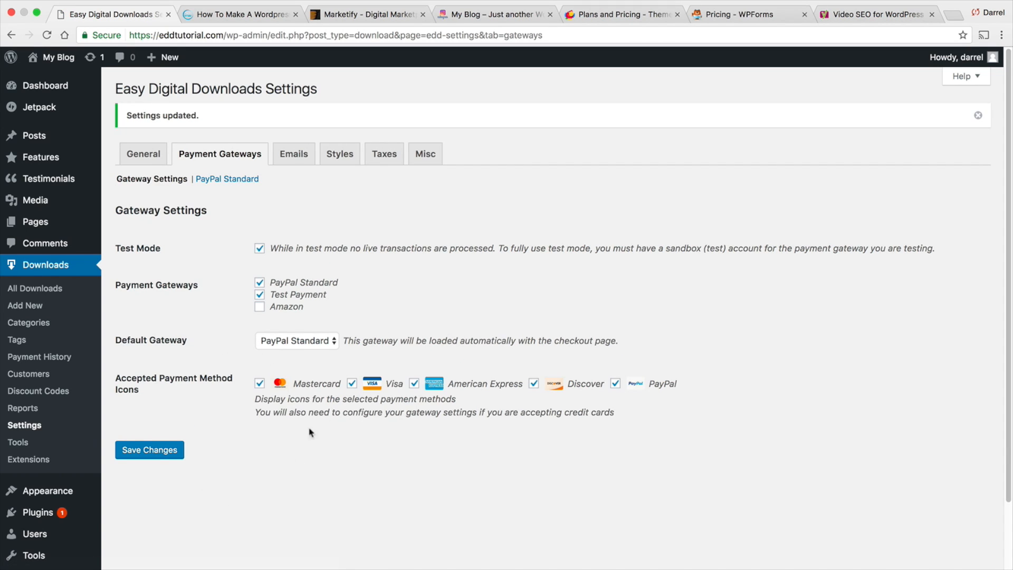
- Review the PayPal Standard settings, including the PayPal email and the live and test API credential fields
left_click(226, 179)
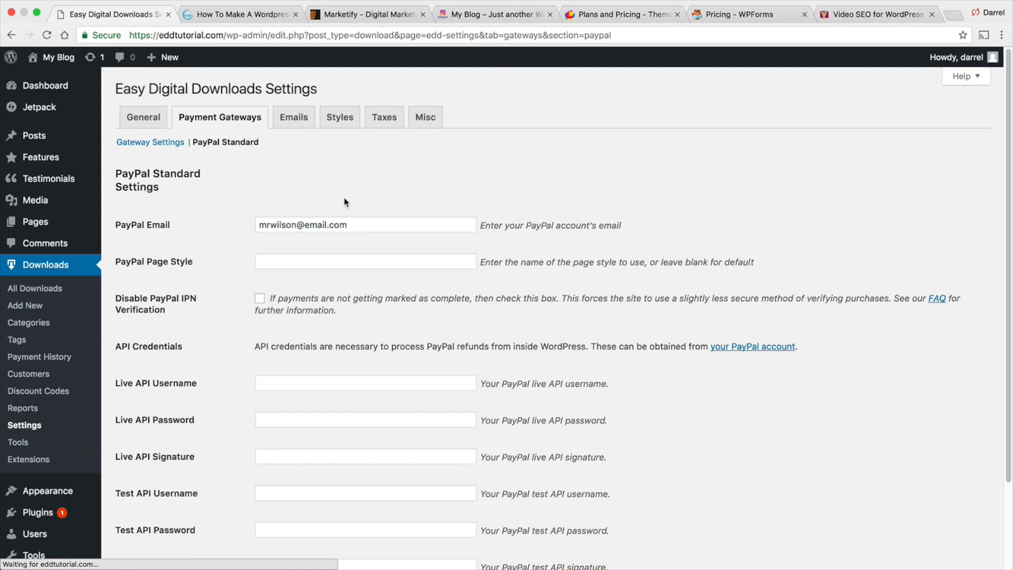
left_click_drag(386, 232, 244, 226)
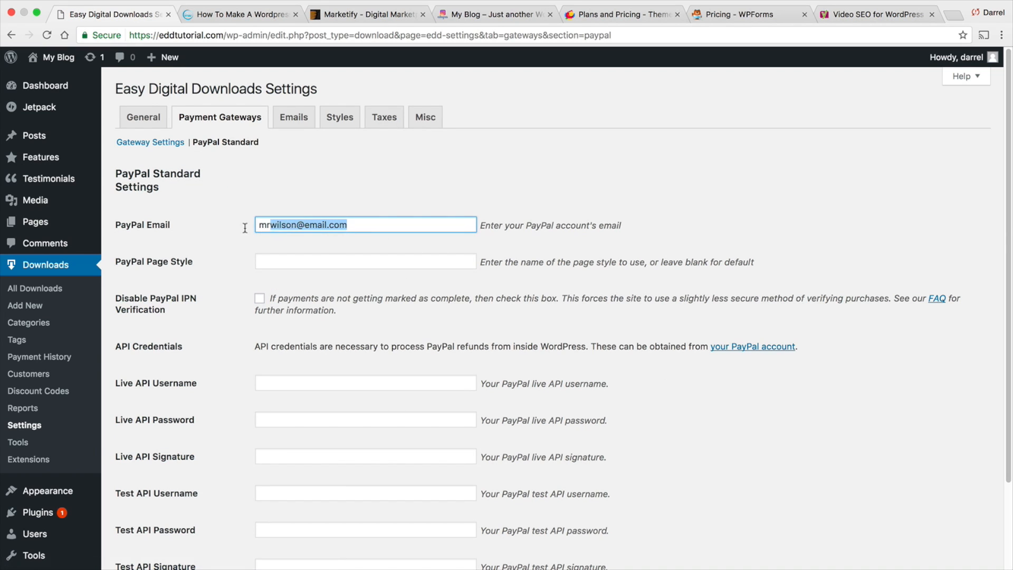
left_click(373, 227)
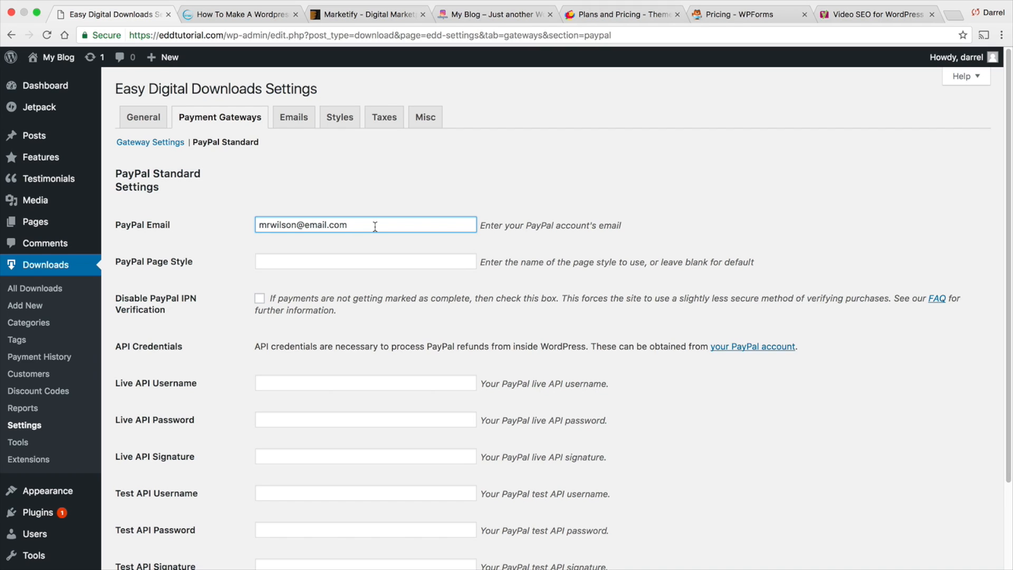
triple_click(375, 227)
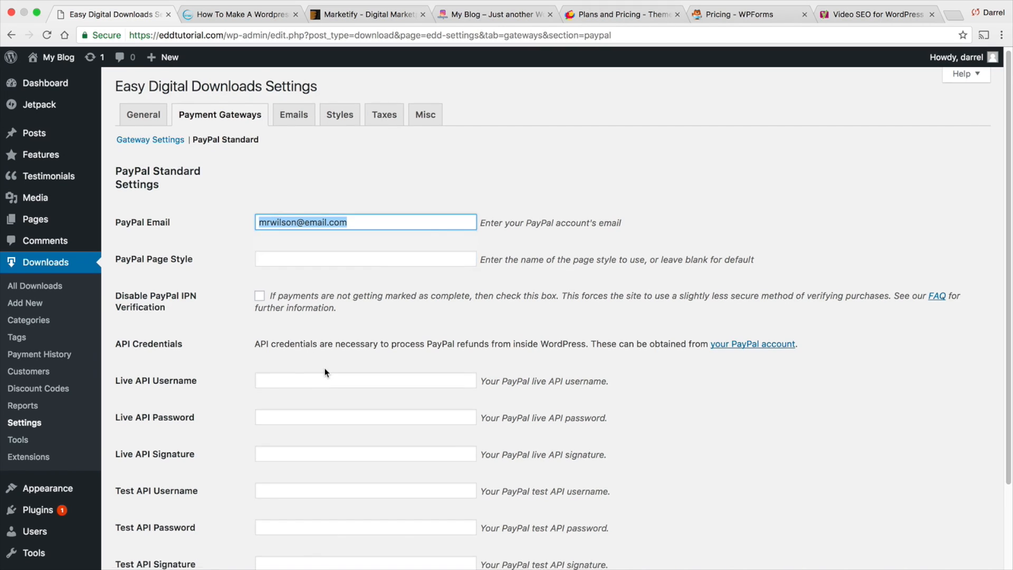
scroll(322, 380, "down", 3)
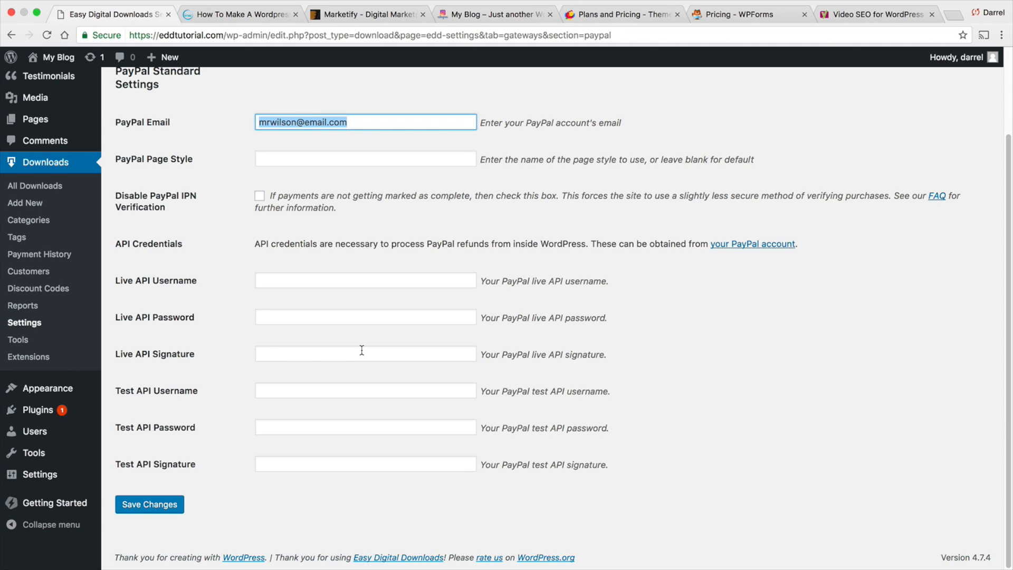
scroll(363, 351, "up", 3)
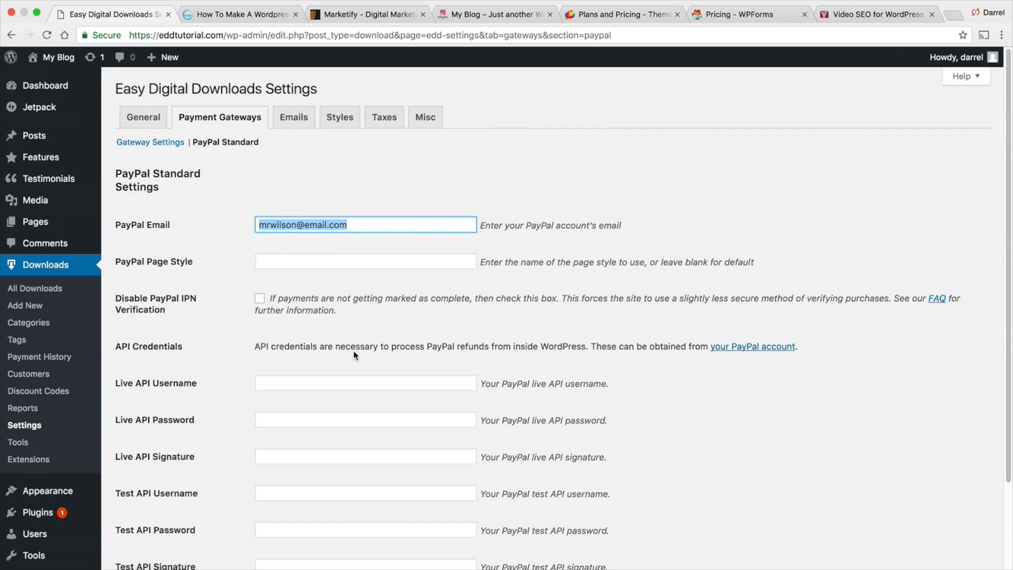
- Preview the purchase receipt from the email settings, examine its greeting, message, closing and date, and return to the settings
left_click(293, 118)
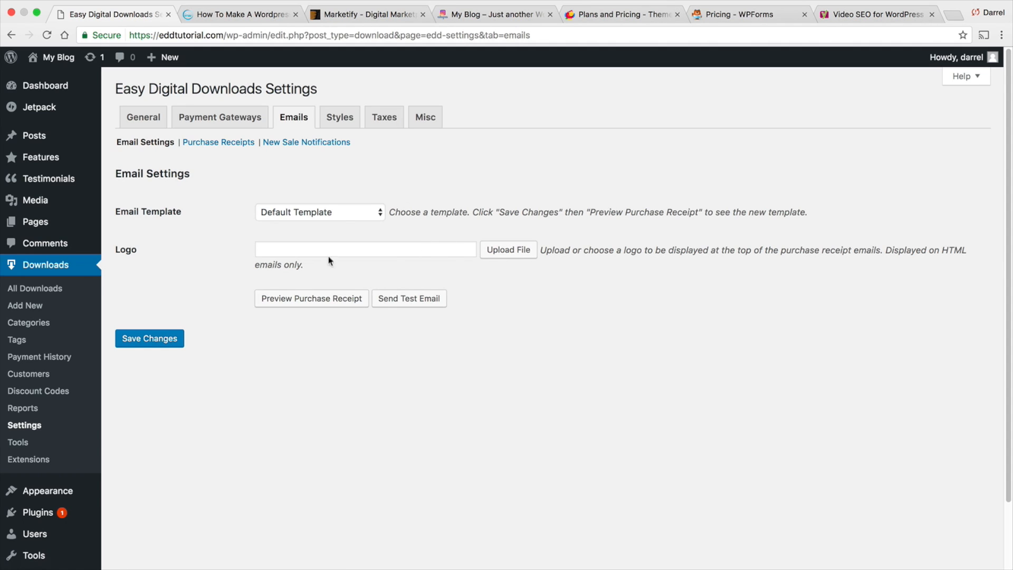
left_click(311, 302)
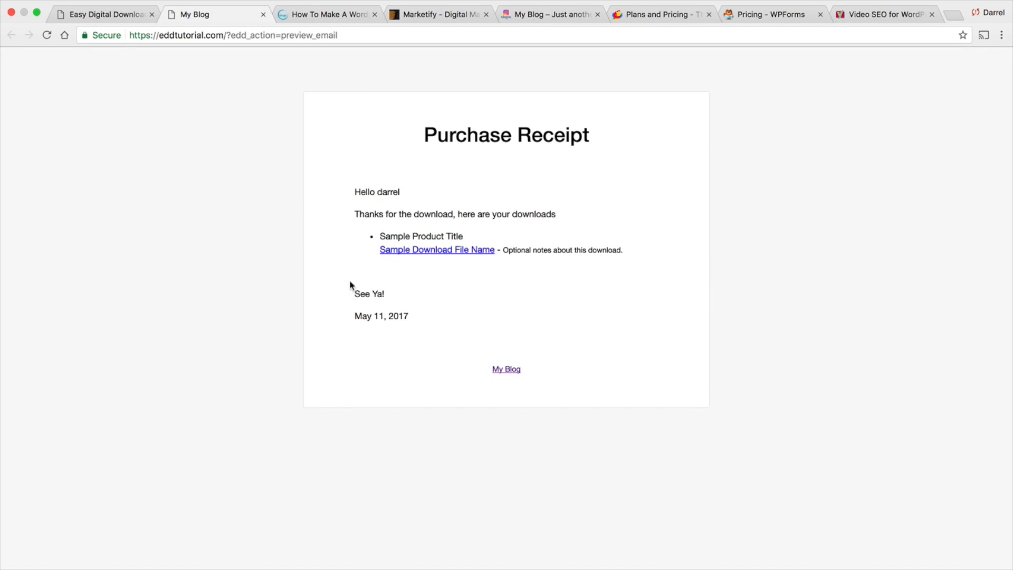
left_click_drag(395, 193, 350, 191)
left_click_drag(563, 215, 384, 215)
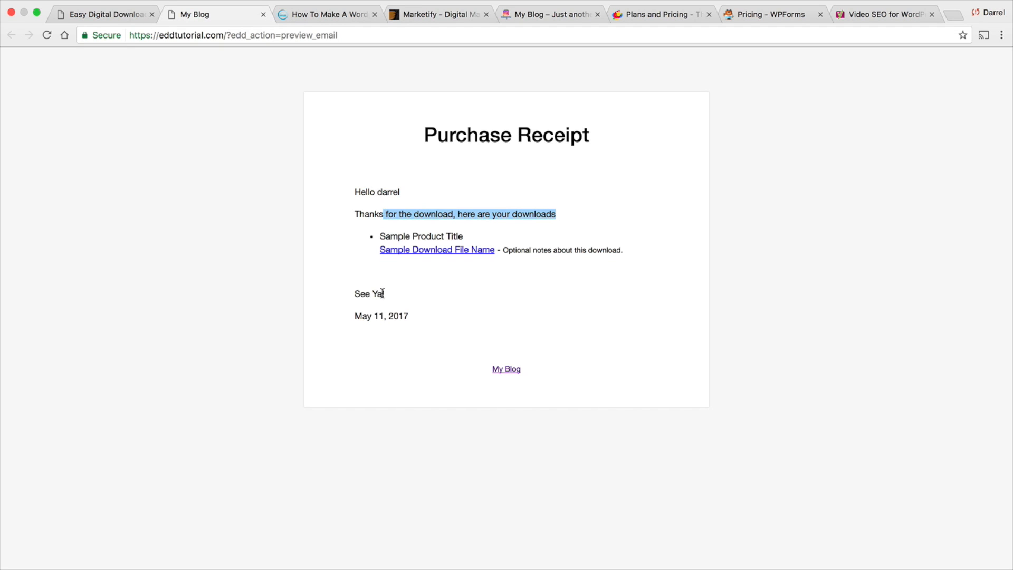
left_click_drag(385, 294, 341, 296)
left_click(410, 326)
left_click_drag(423, 320, 351, 317)
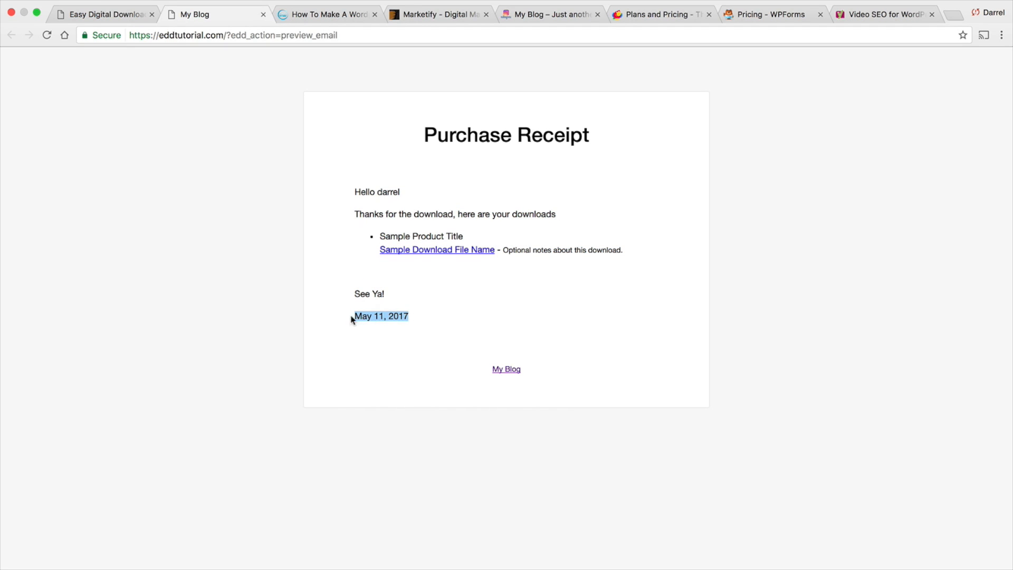
left_click(107, 15)
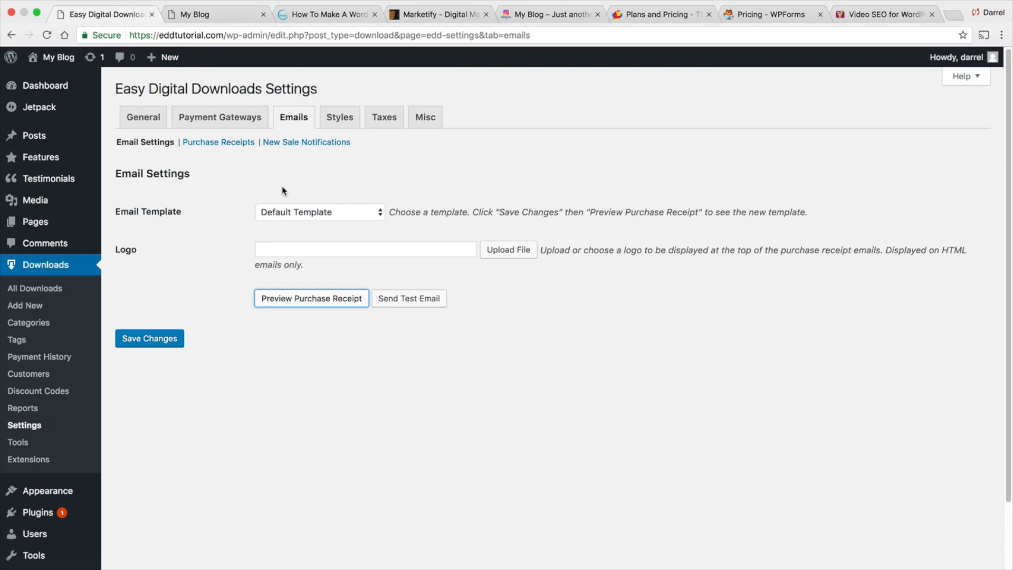
- Examine the purchase receipt template's wording and its {name} and {download_list} tags in the Purchase Receipts settings
left_click(234, 148)
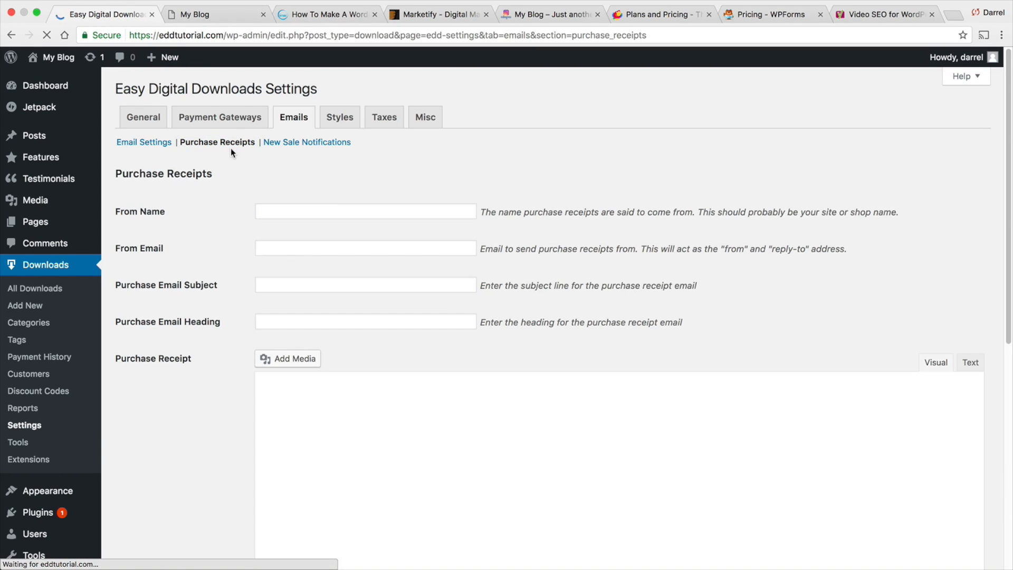
scroll(303, 430, "down", 1)
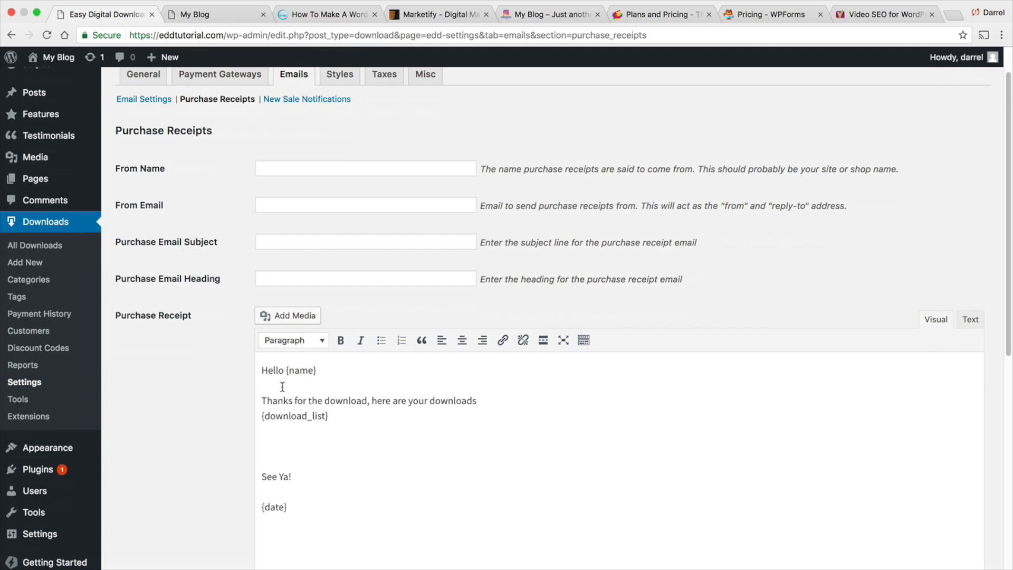
scroll(344, 408, "down", 1)
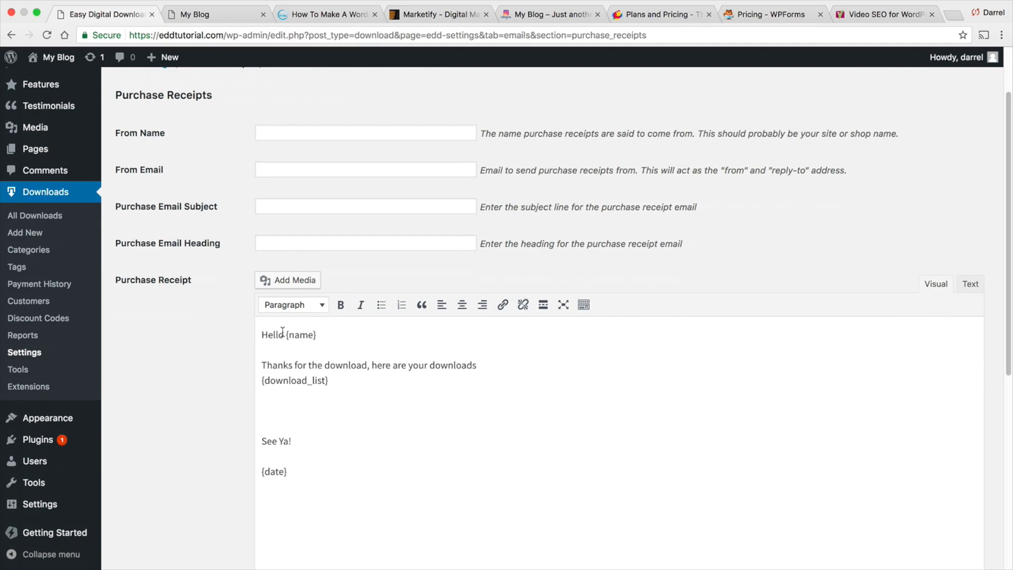
left_click_drag(287, 332, 489, 337)
scroll(328, 330, "down", 1)
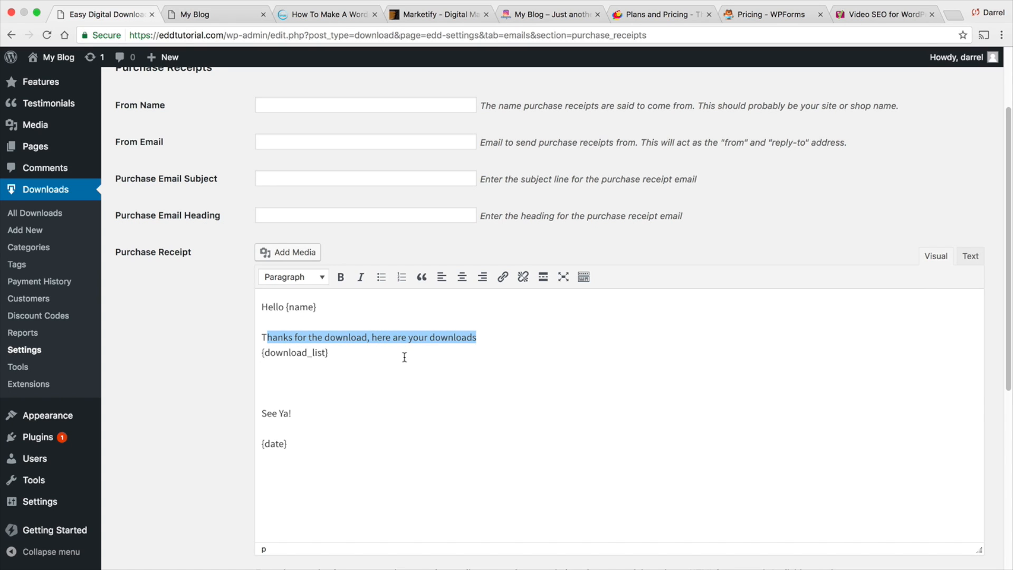
left_click_drag(348, 354, 262, 354)
left_click(227, 362)
- Add the {sitename} tag and a closing line "Thanks!" below the {date} tag in the purchase receipt template
scroll(227, 362, "down", 3)
scroll(225, 365, "down", 4)
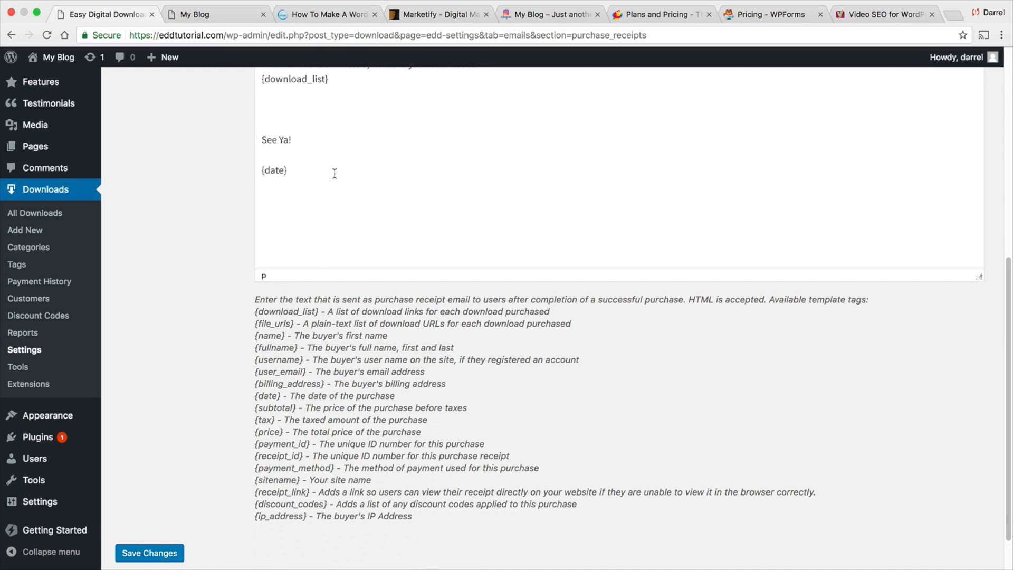
type("iteename")
scroll(331, 244, "up", 2)
key("Return")
key("Return")
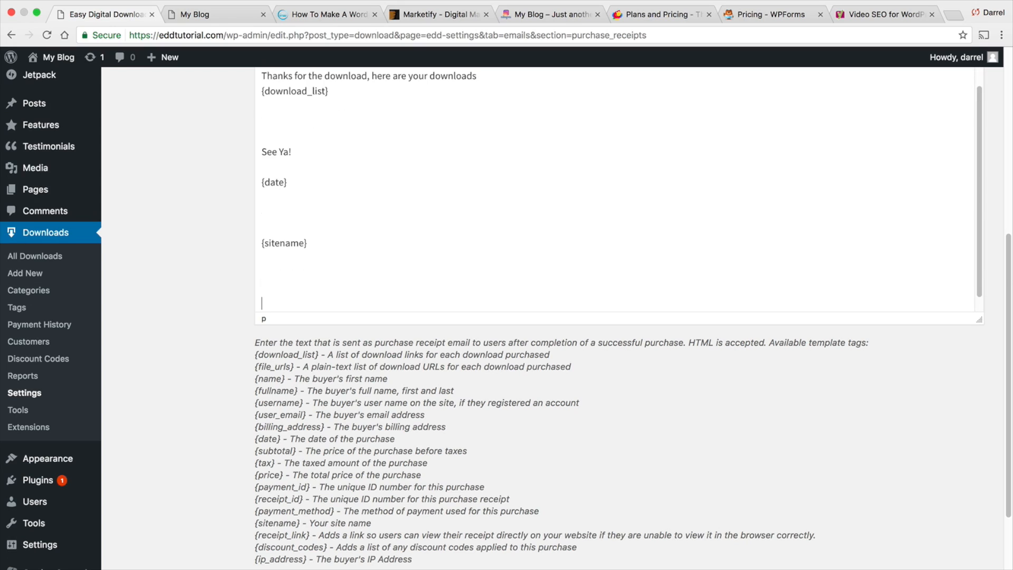
type("Thanks!")
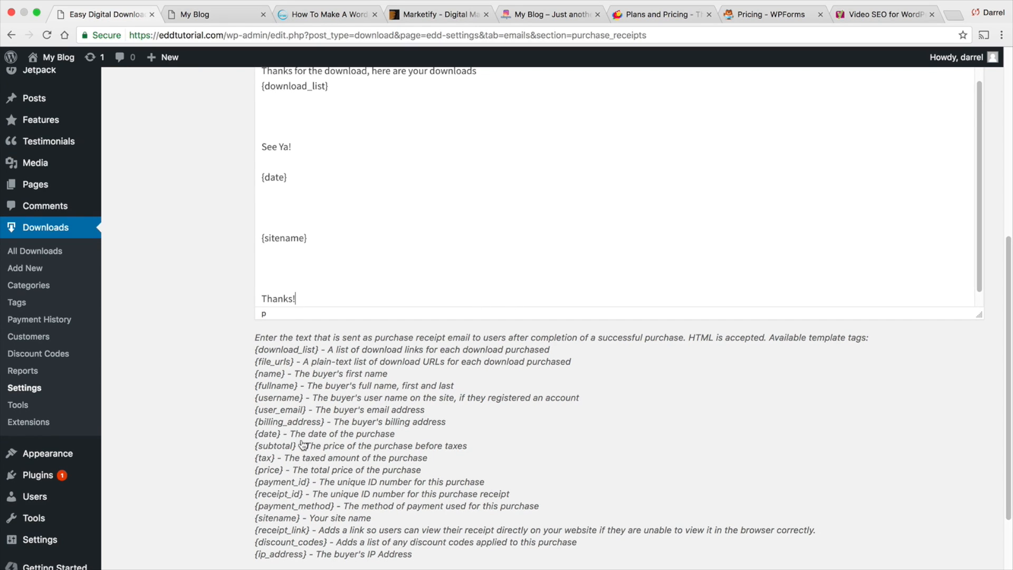
- Review the purchase receipt's From Name, From Email, Purchase Email Subject and Purchase Email Heading fields
scroll(302, 446, "up", 1)
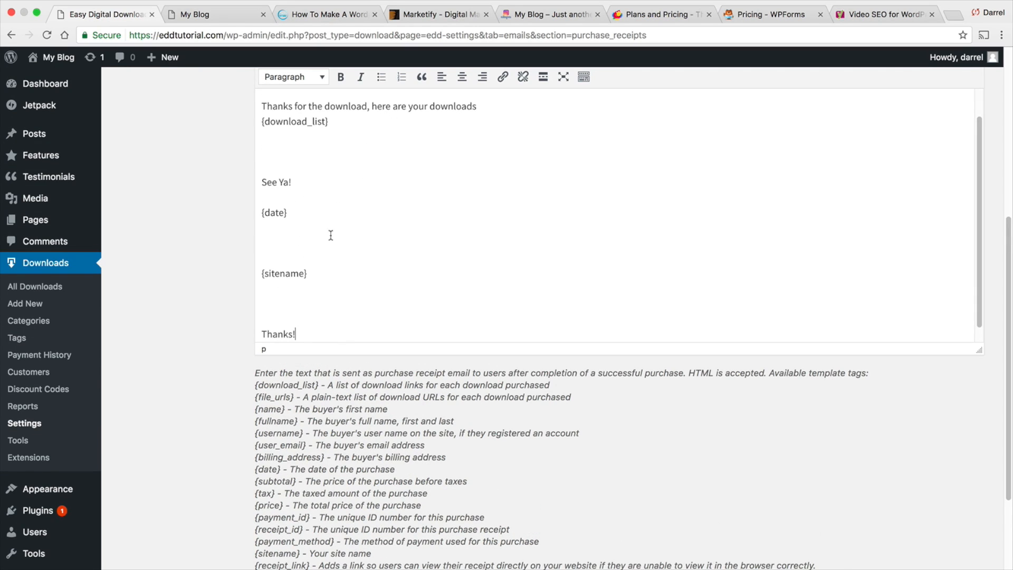
scroll(259, 308, "up", 6)
scroll(259, 308, "up", 4)
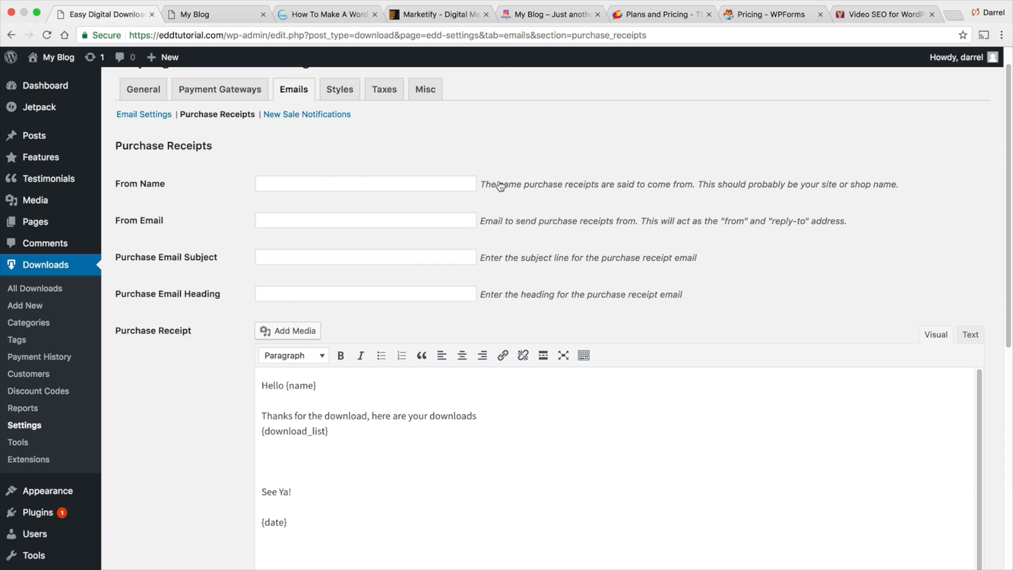
left_click(401, 184)
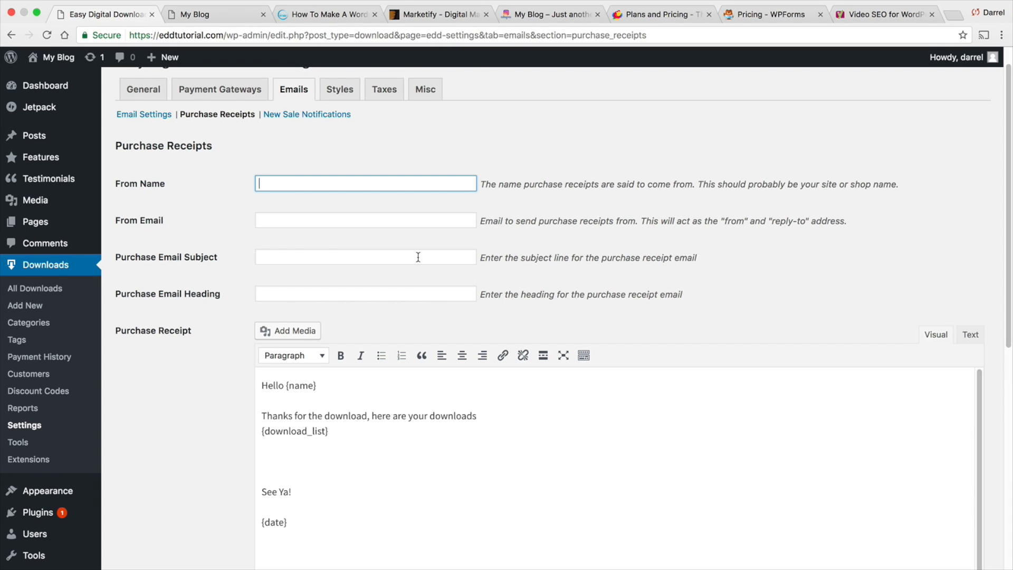
left_click_drag(116, 257, 232, 259)
left_click_drag(120, 294, 249, 292)
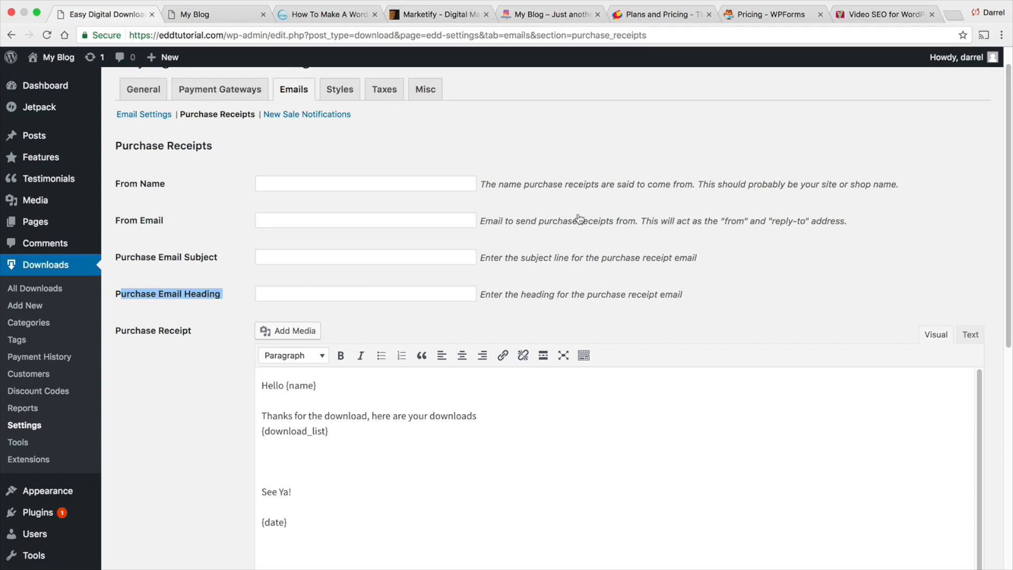
left_click(376, 185)
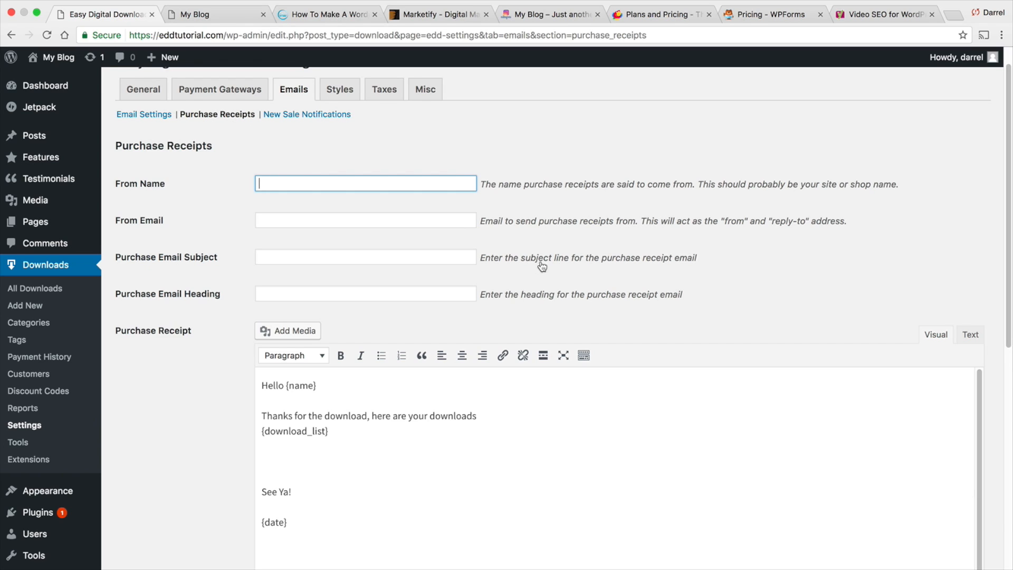
- Examine the New Sale Notifications settings, including the subject, message editor, available template tags and notification email recipients
left_click(335, 114)
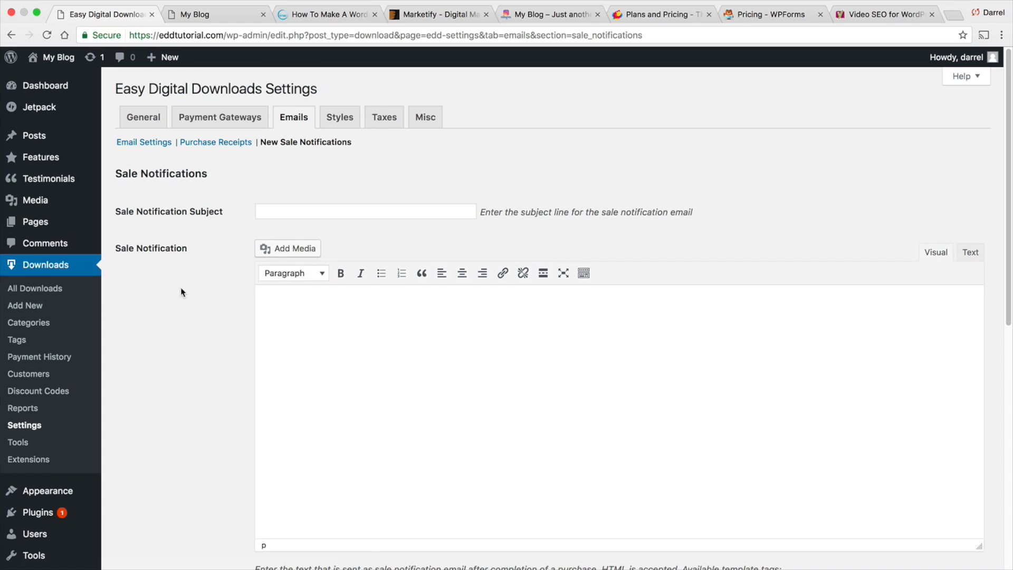
scroll(190, 289, "down", 1)
scroll(194, 290, "down", 1)
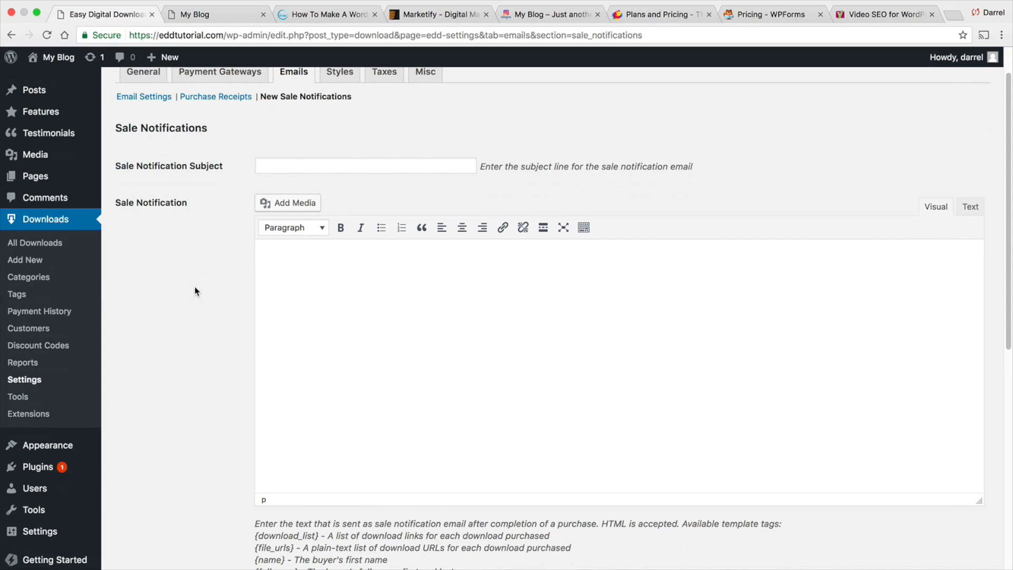
scroll(195, 292, "down", 1)
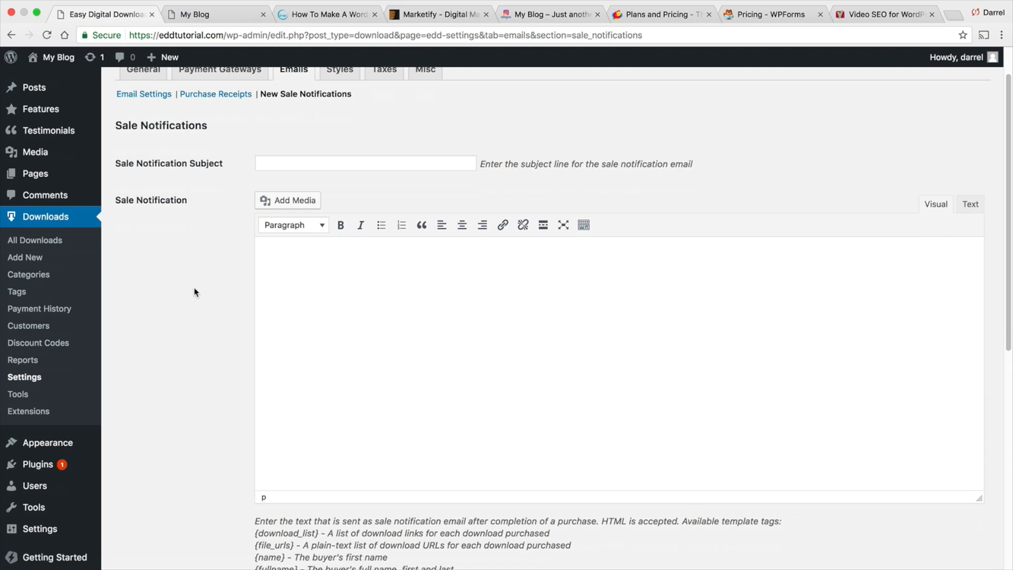
left_click(313, 163)
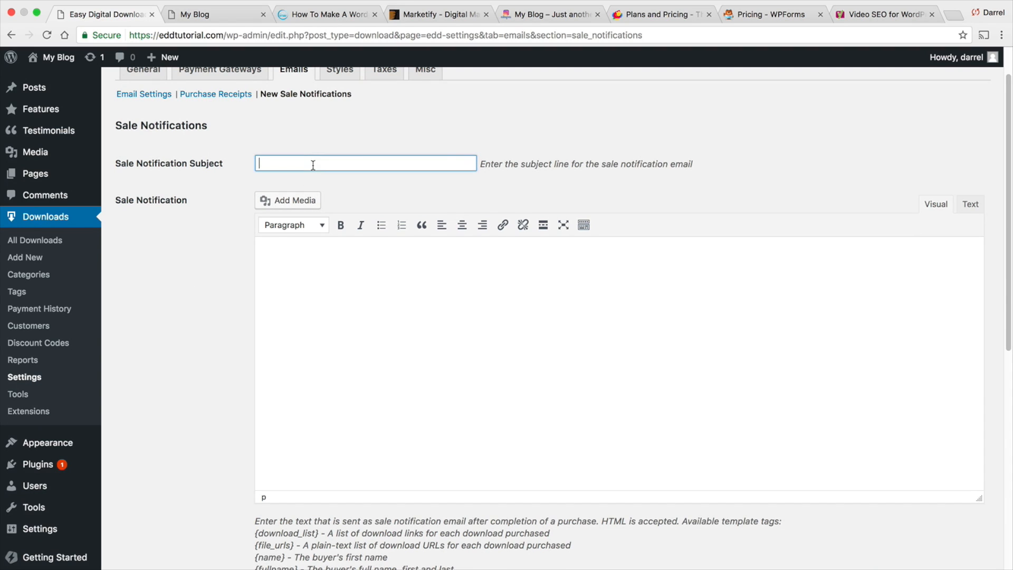
scroll(387, 338, "down", 8)
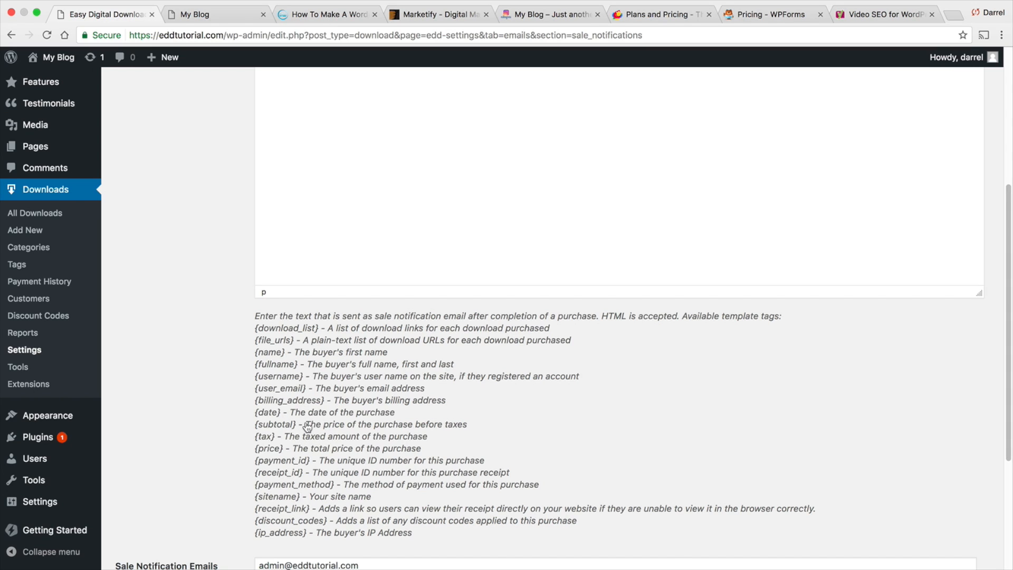
scroll(291, 398, "down", 2)
scroll(290, 390, "down", 5)
scroll(256, 383, "up", 15)
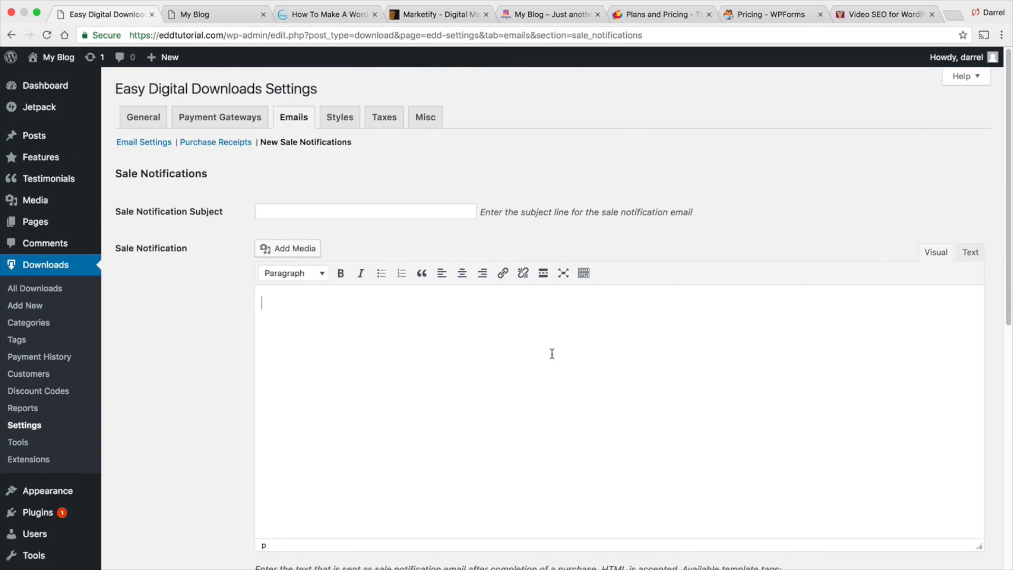
scroll(492, 413, "down", 2)
scroll(480, 393, "down", 2)
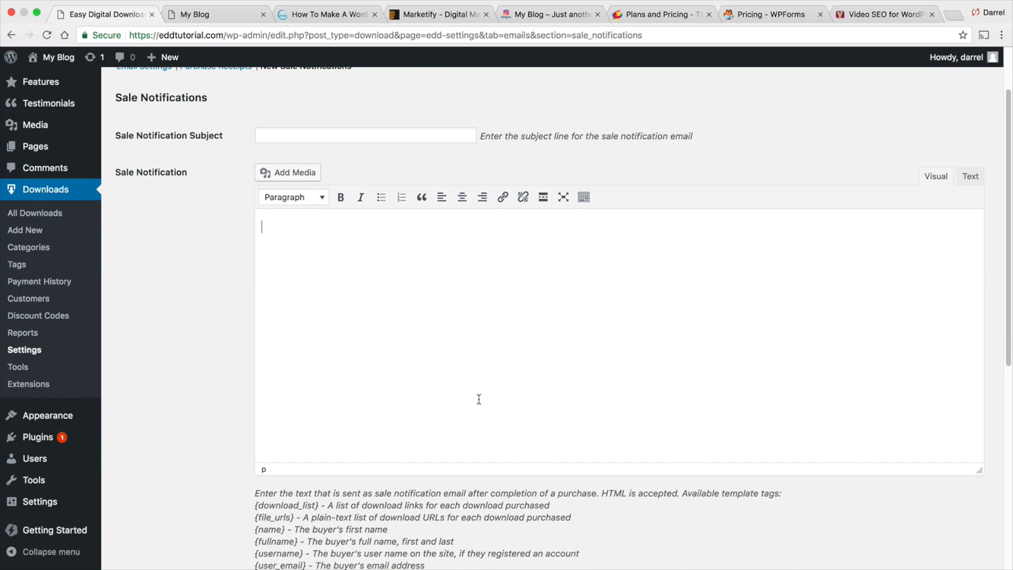
scroll(479, 399, "up", 4)
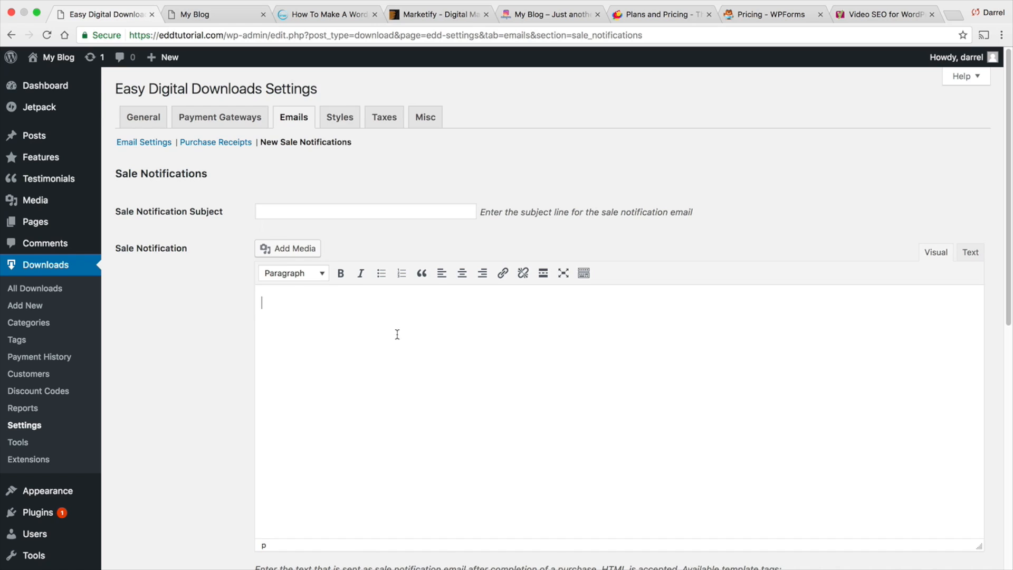
scroll(396, 343, "down", 12)
scroll(298, 398, "up", 11)
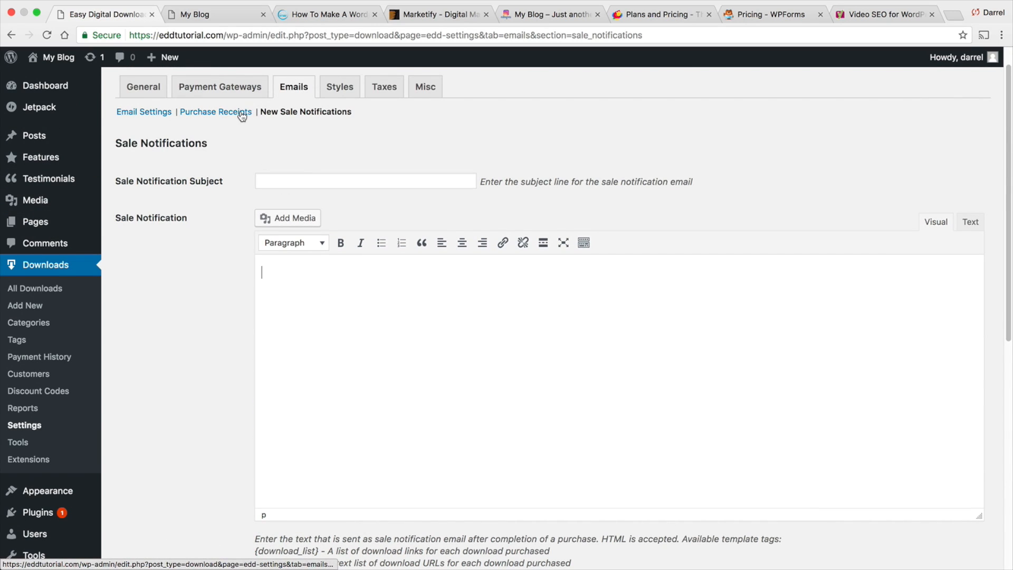
- Keep Button as the default button style in the Styles settings and save the changes
left_click(240, 113)
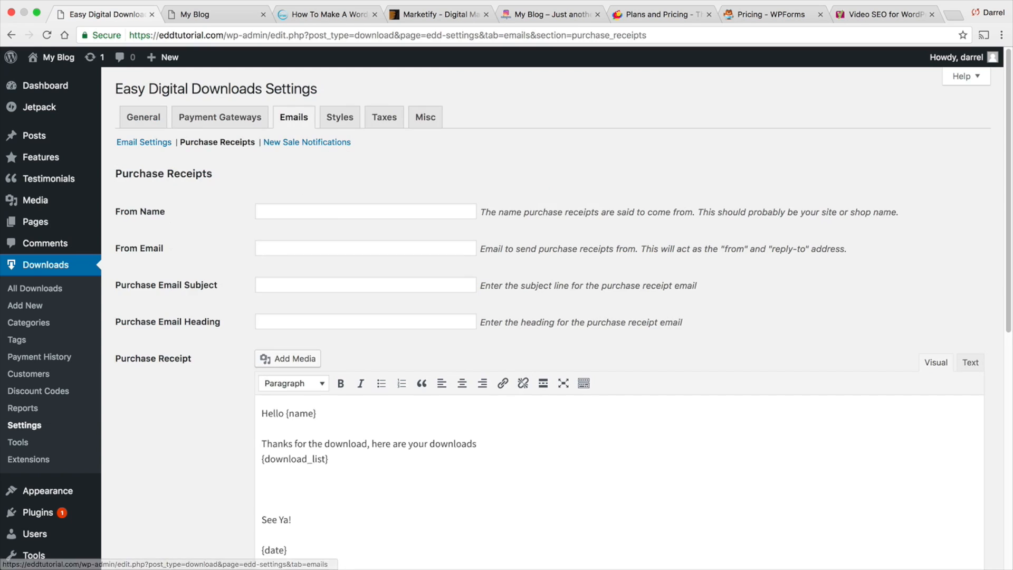
left_click(155, 142)
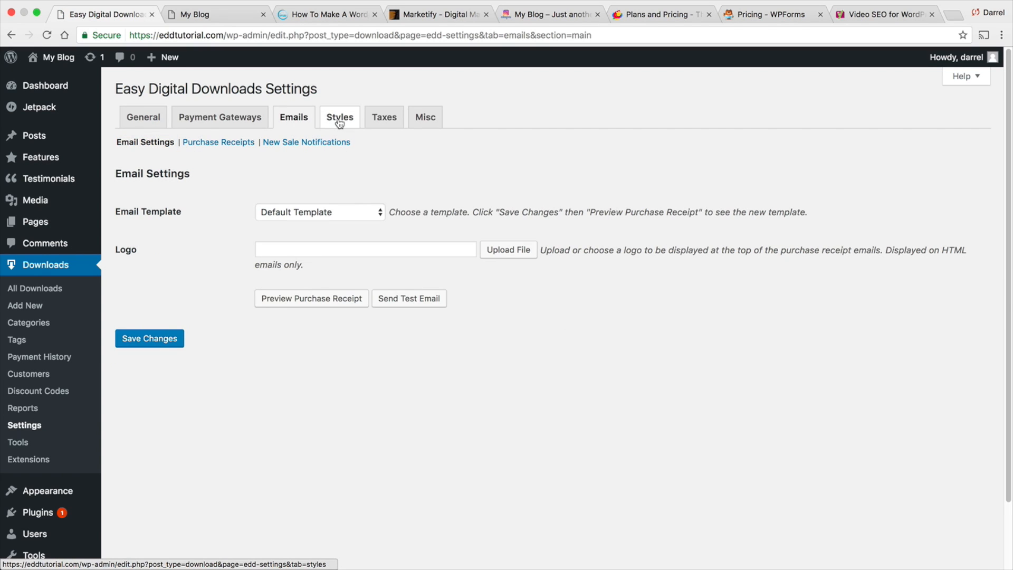
left_click(339, 117)
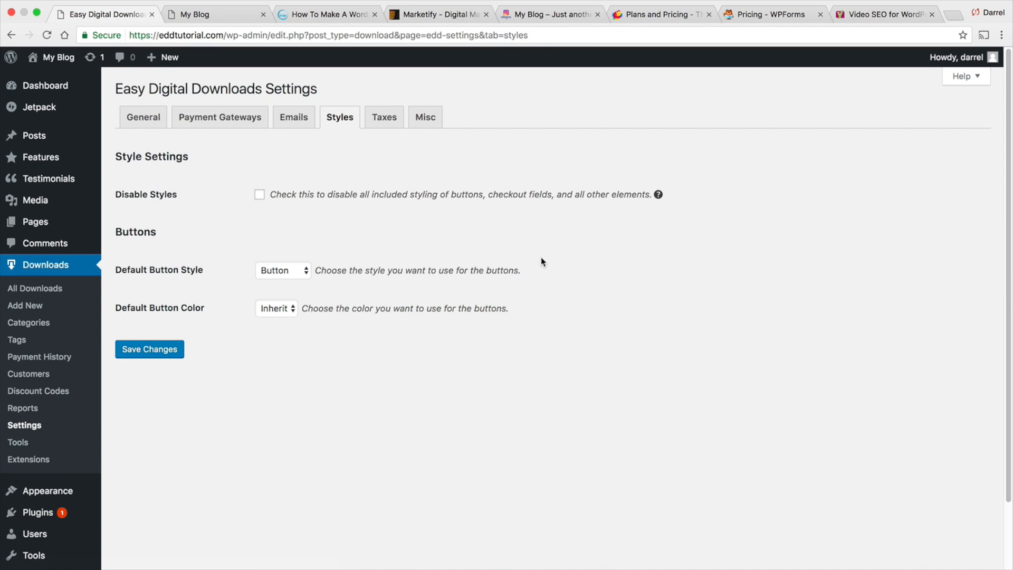
left_click(303, 271)
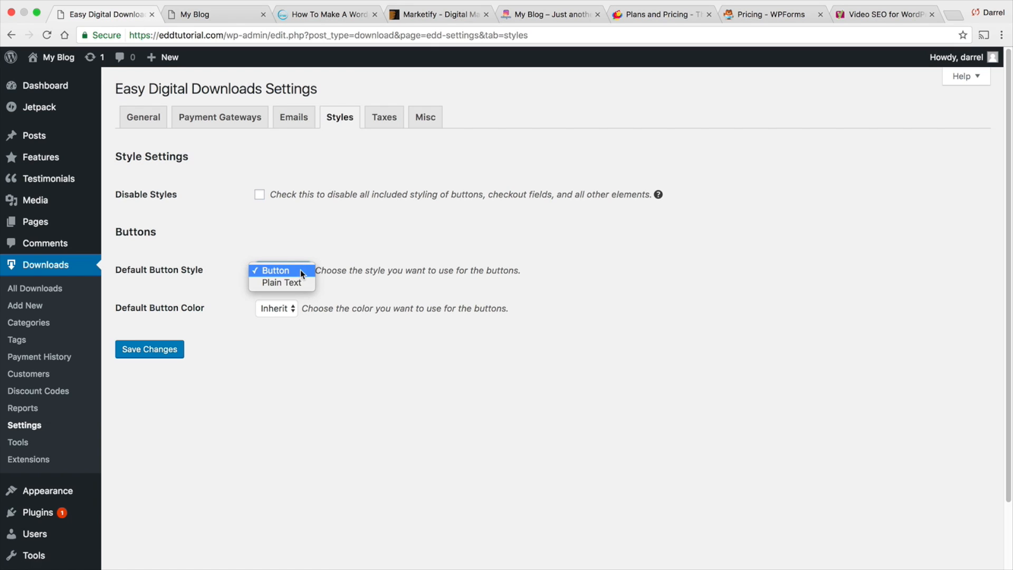
left_click(301, 271)
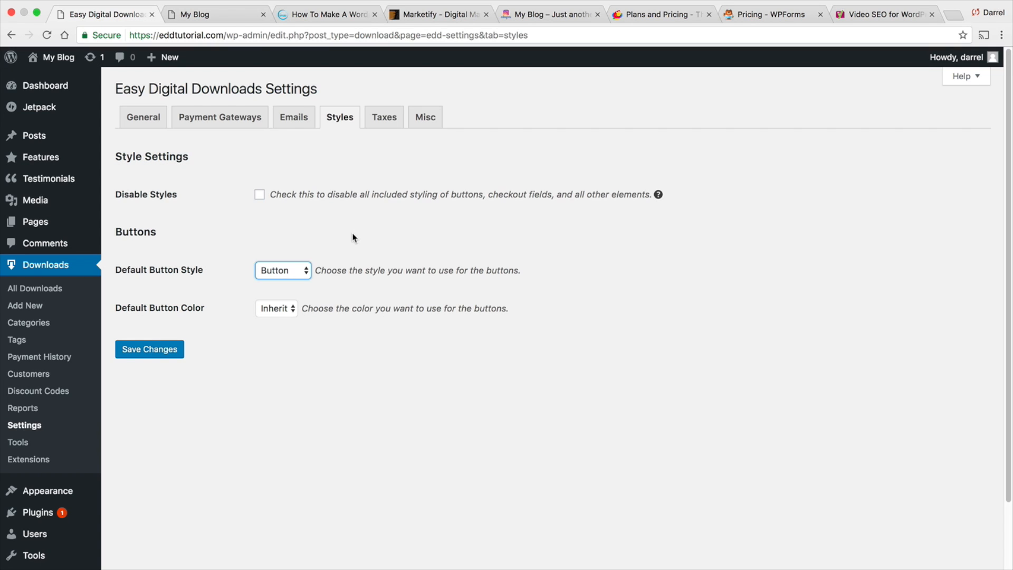
left_click(165, 354)
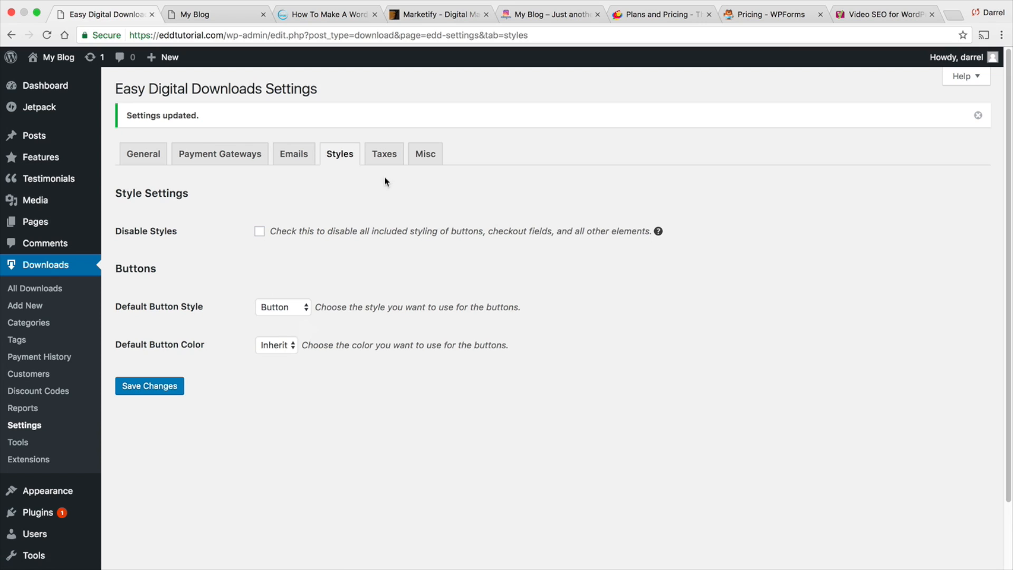
- In the Taxes settings, define a tax rate of 8.00 for Delaware, United States
left_click(387, 156)
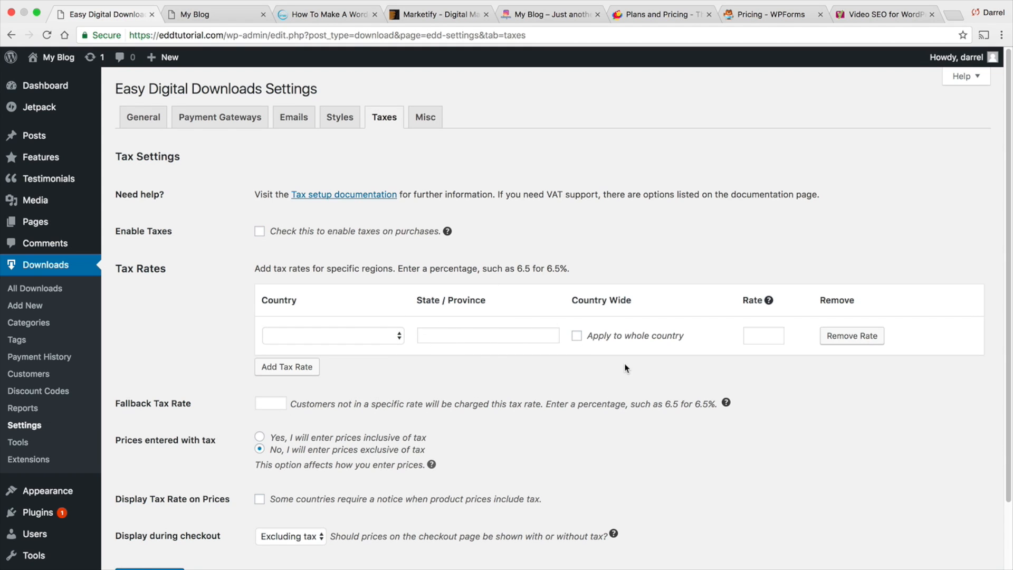
scroll(516, 306, "down", 2)
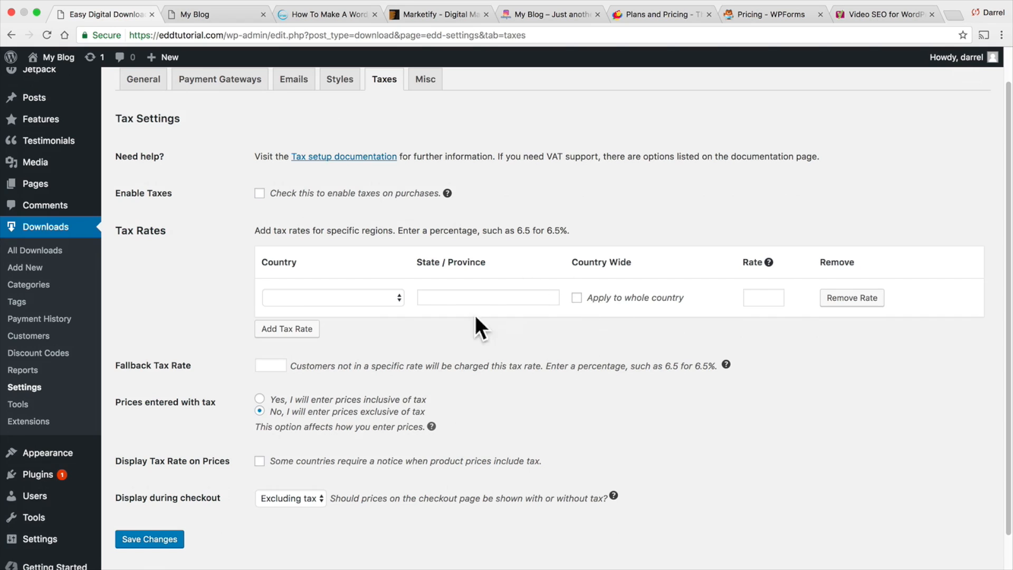
left_click(401, 299)
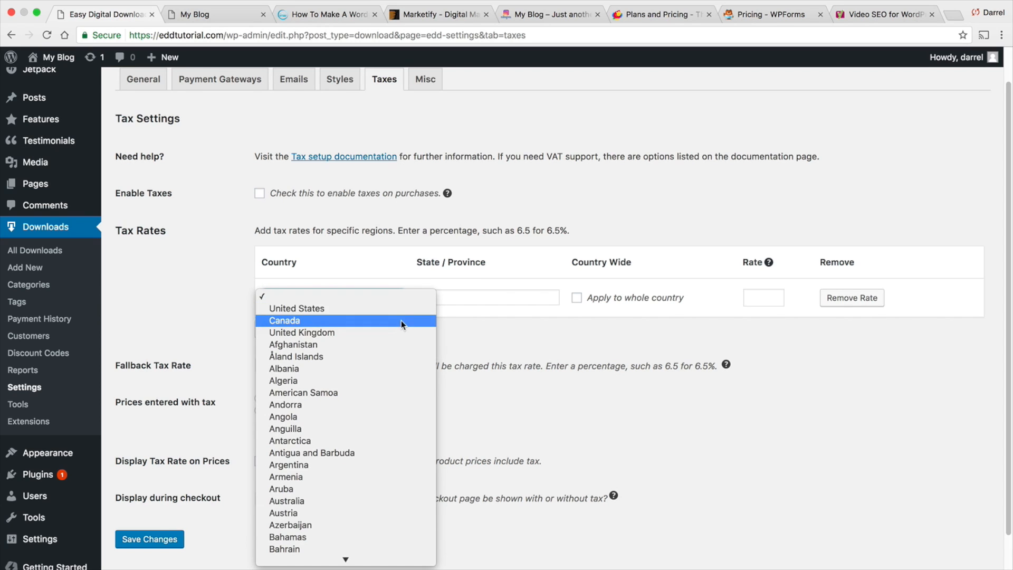
left_click(401, 311)
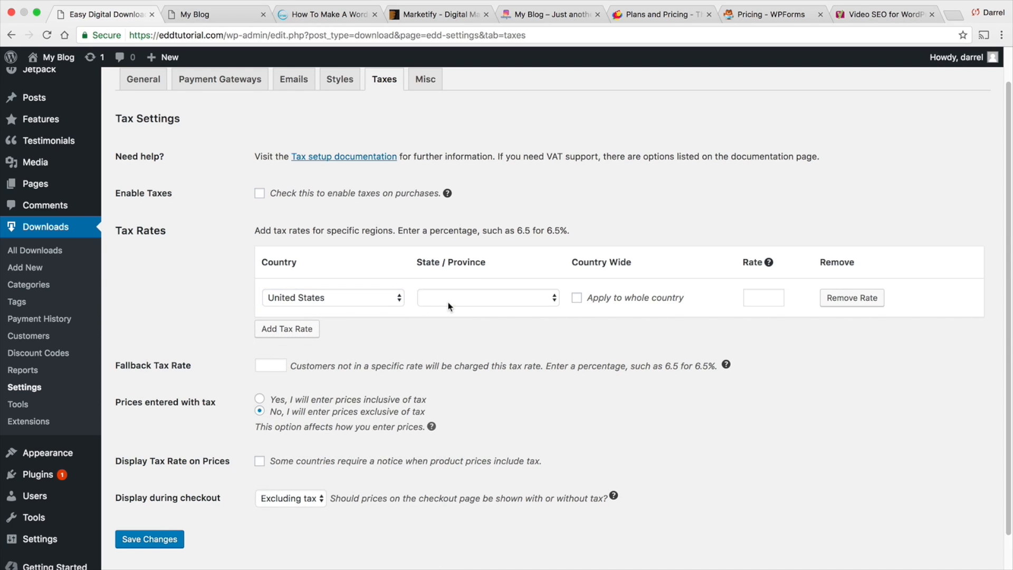
left_click(454, 297)
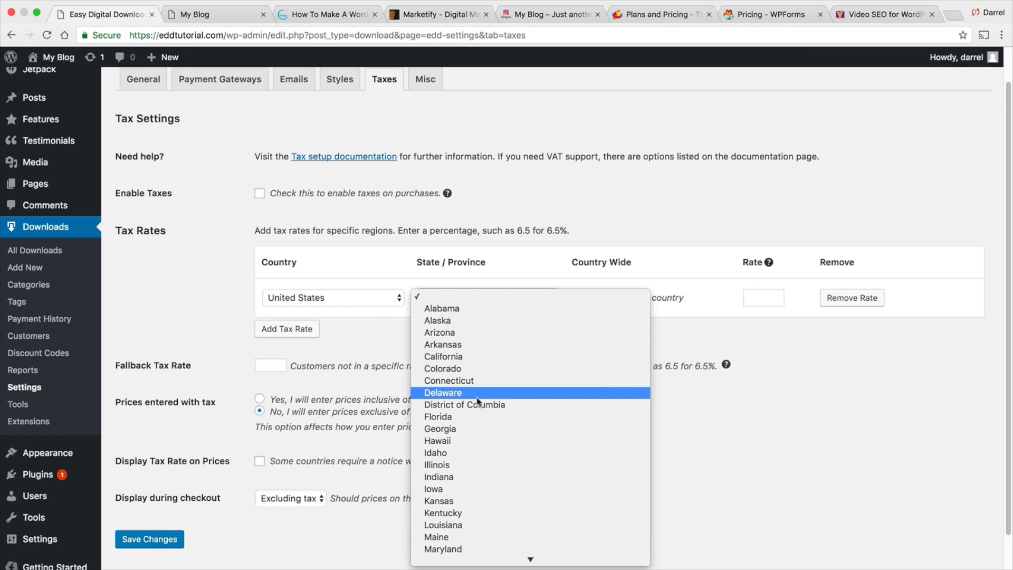
left_click(446, 393)
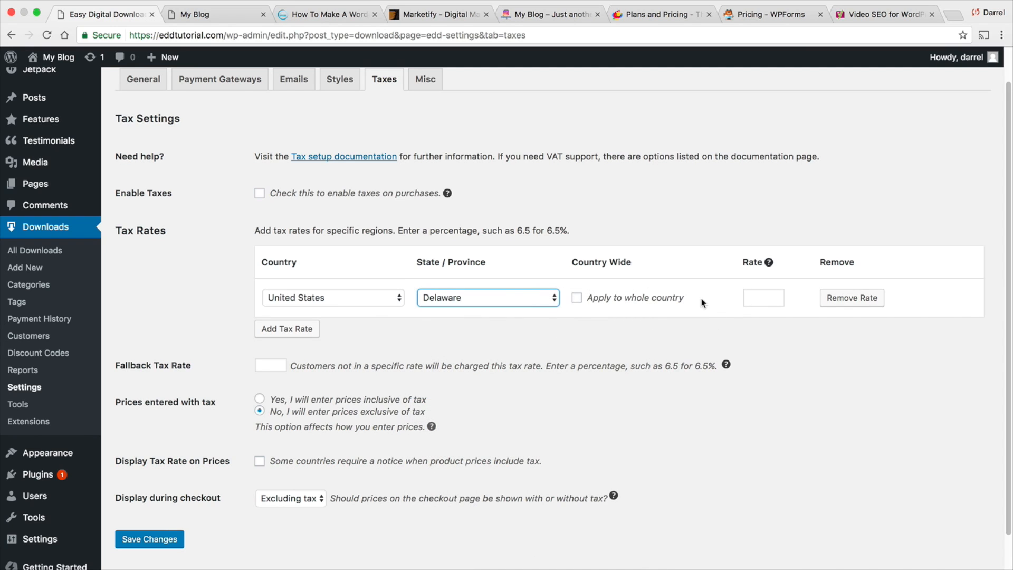
left_click(768, 297)
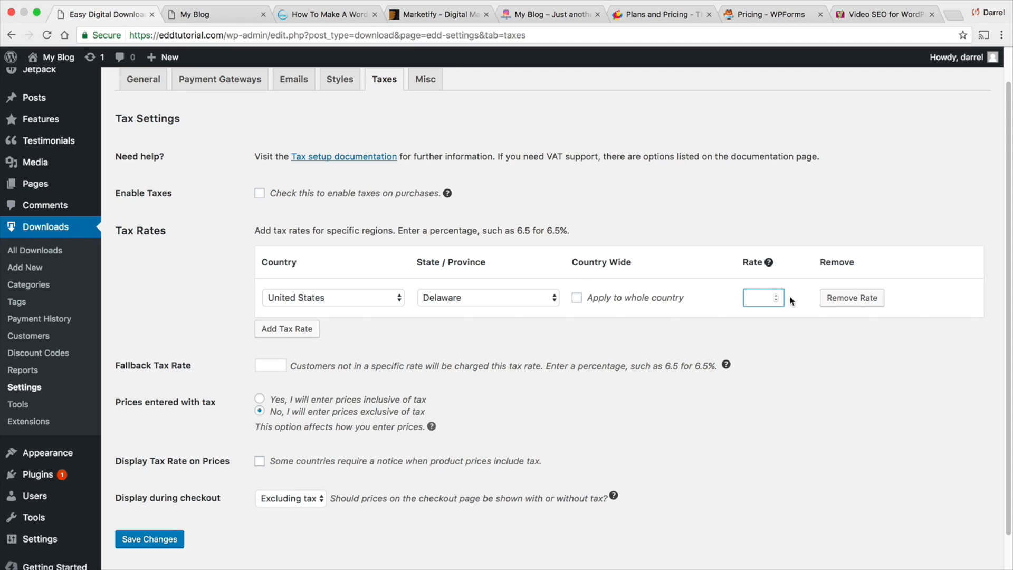
type("8.00")
- Set the fallback tax rate to 5.00, keep checkout prices displayed as Excluding tax, and save the tax settings
left_click(267, 365)
type("5.00")
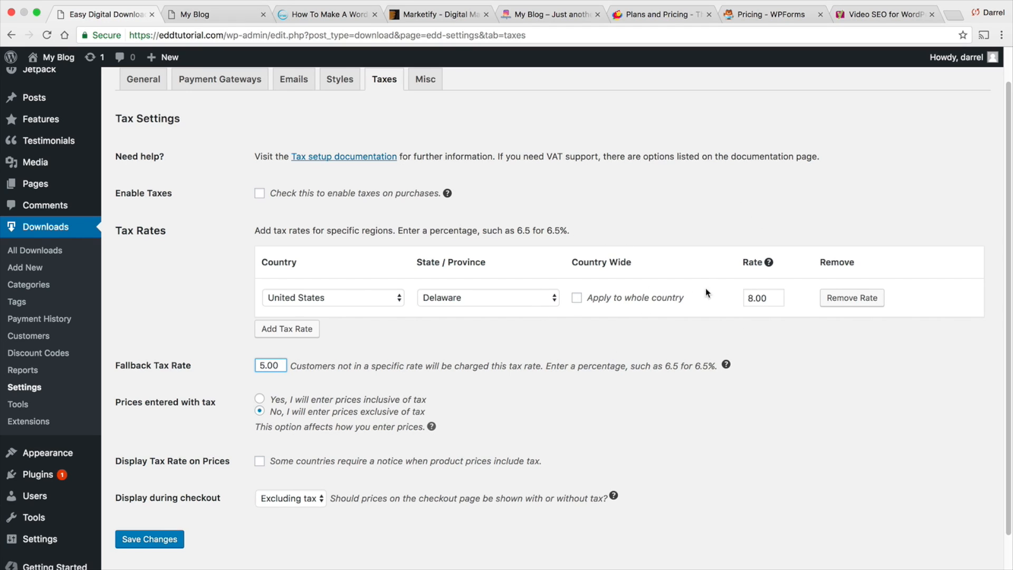
left_click_drag(279, 368, 231, 370)
left_click(287, 500)
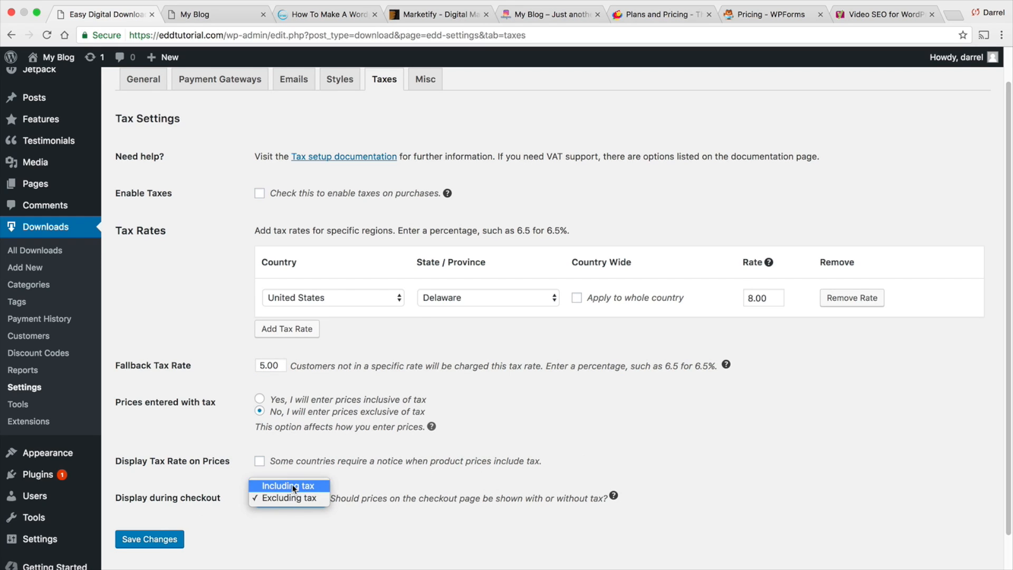
left_click(293, 498)
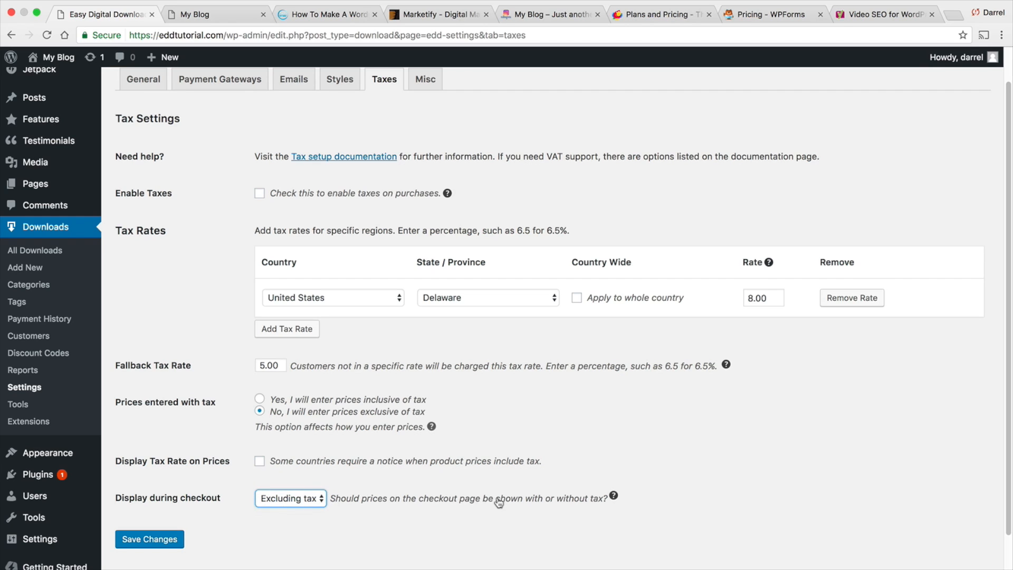
left_click(150, 539)
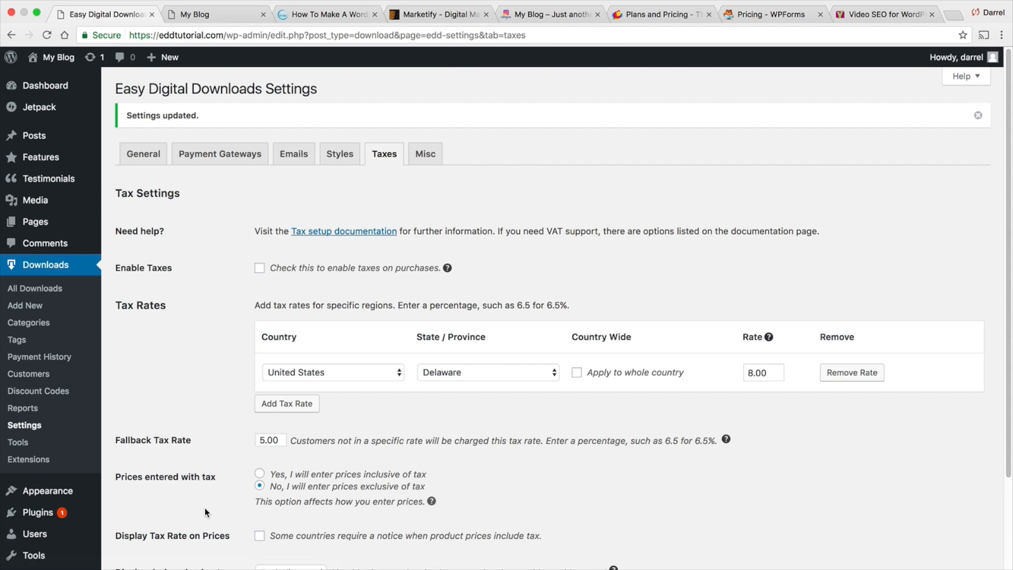
- Disable Enforce SSL on Checkout in the Misc checkout settings
left_click(427, 154)
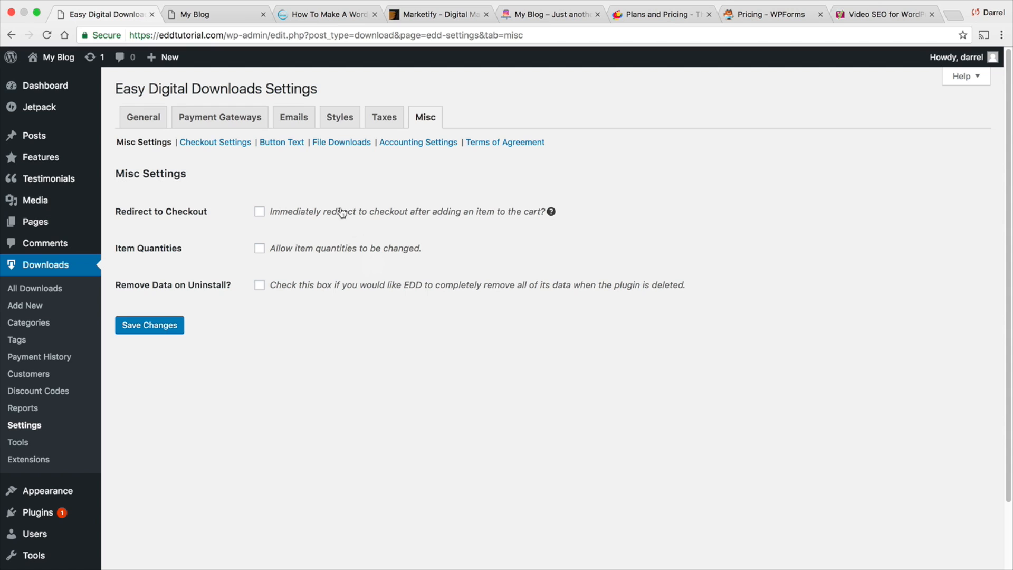
left_click(222, 149)
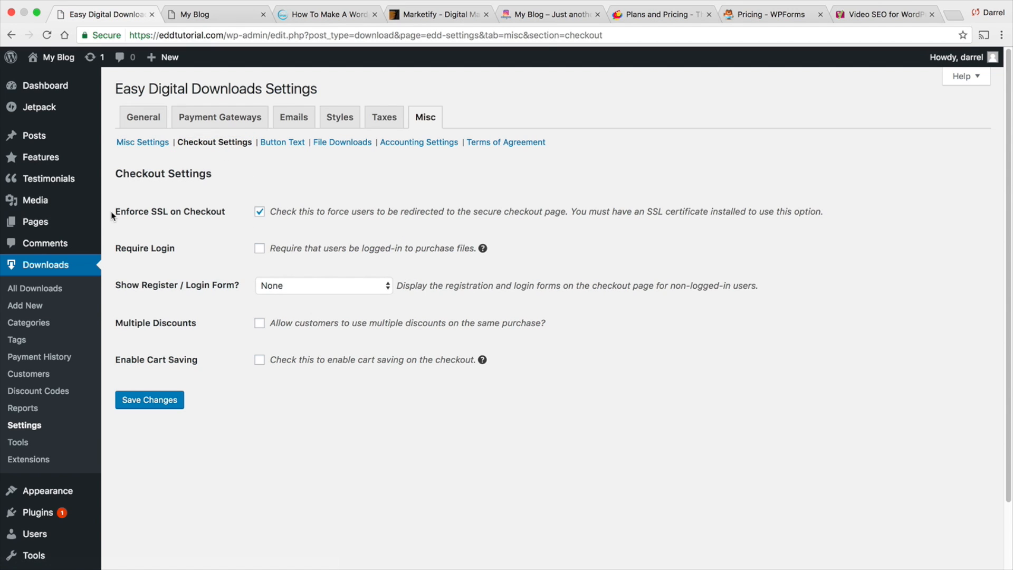
left_click_drag(111, 211, 201, 211)
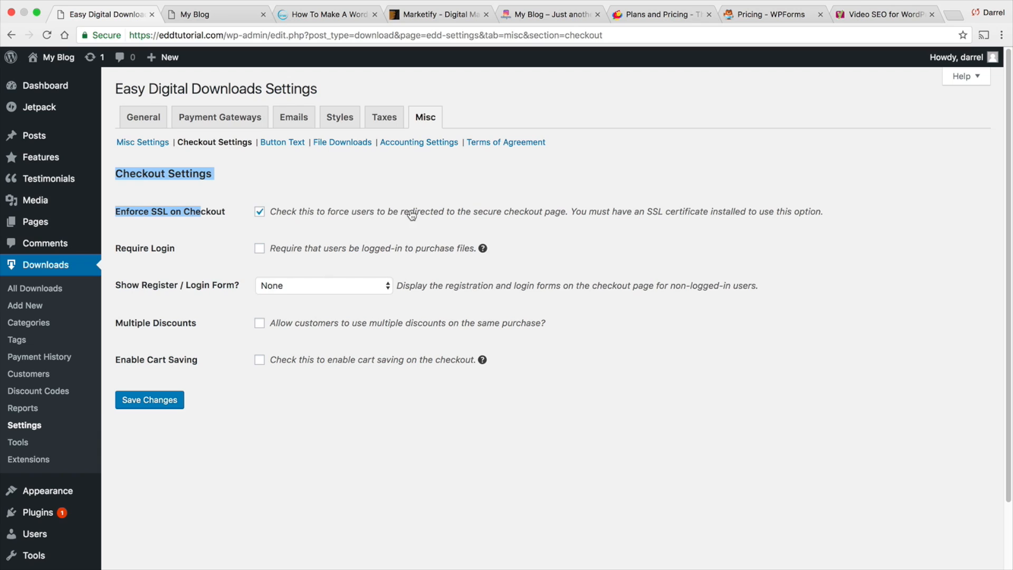
left_click_drag(331, 212, 380, 212)
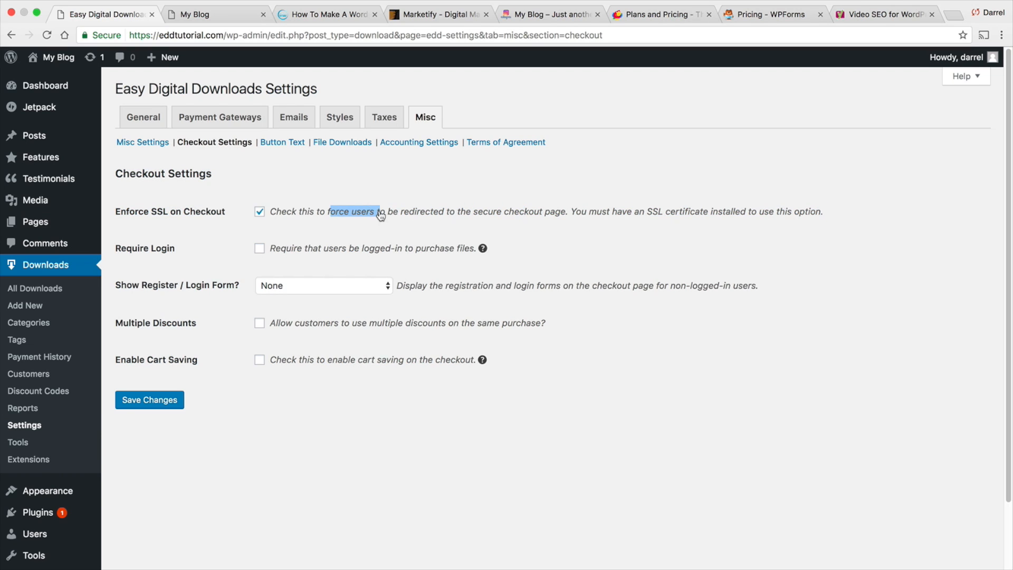
left_click(281, 206)
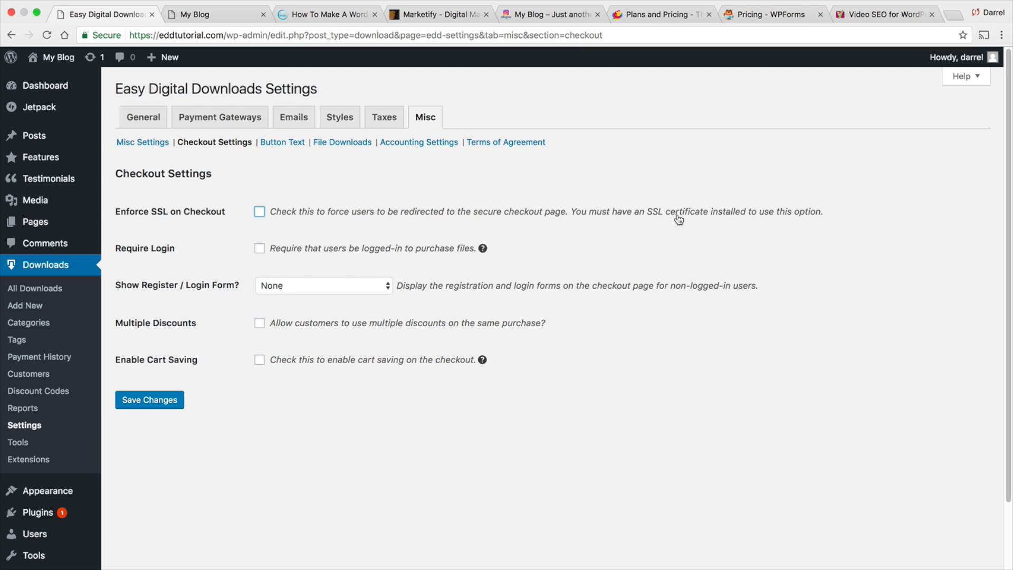
left_click_drag(560, 212, 404, 212)
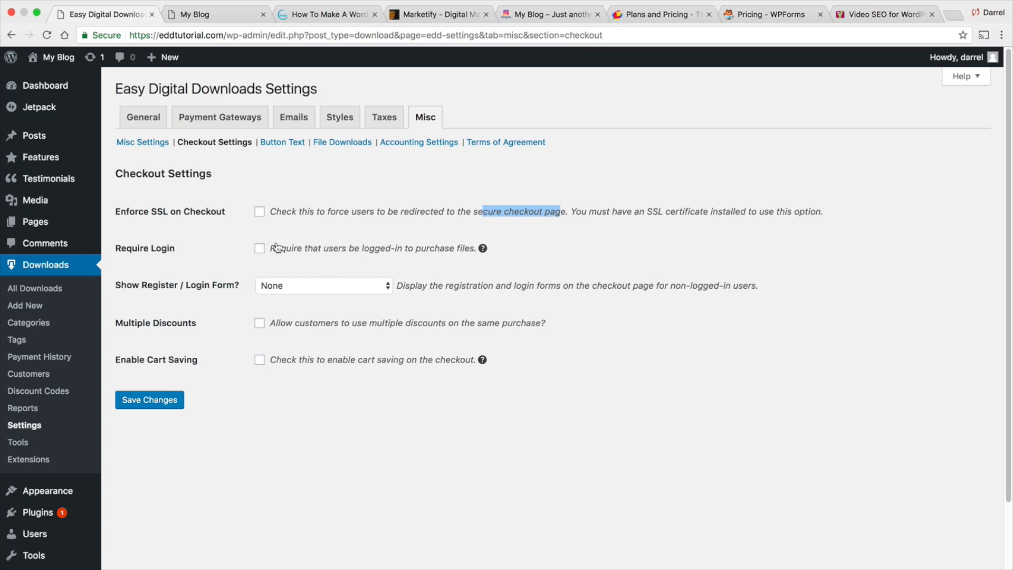
- Examine the Require Login, Show Register / Login Form, Multiple Discounts and Enable Cart Saving options in the checkout settings
left_click(260, 249)
left_click(259, 249)
left_click(291, 287)
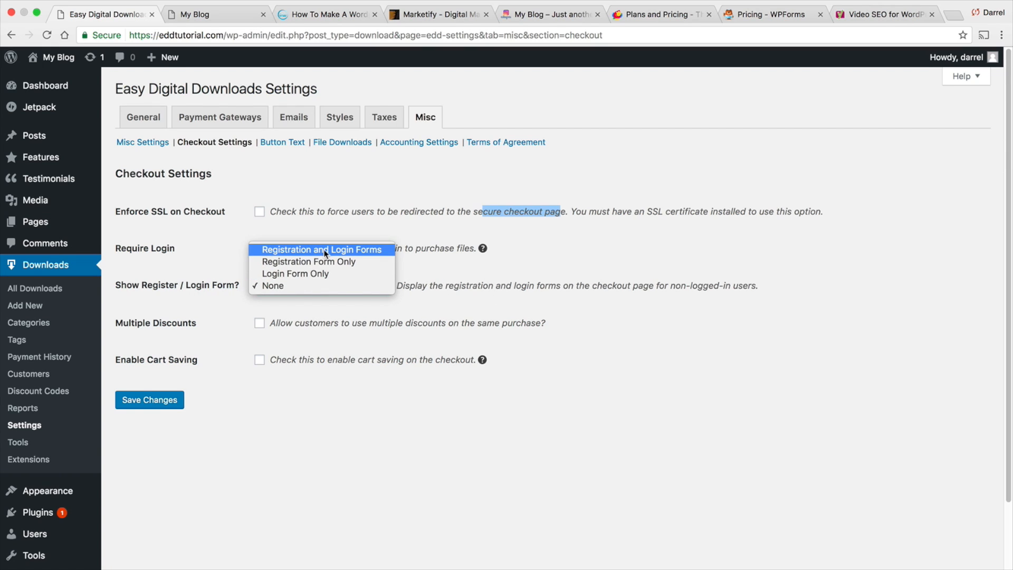
left_click(369, 459)
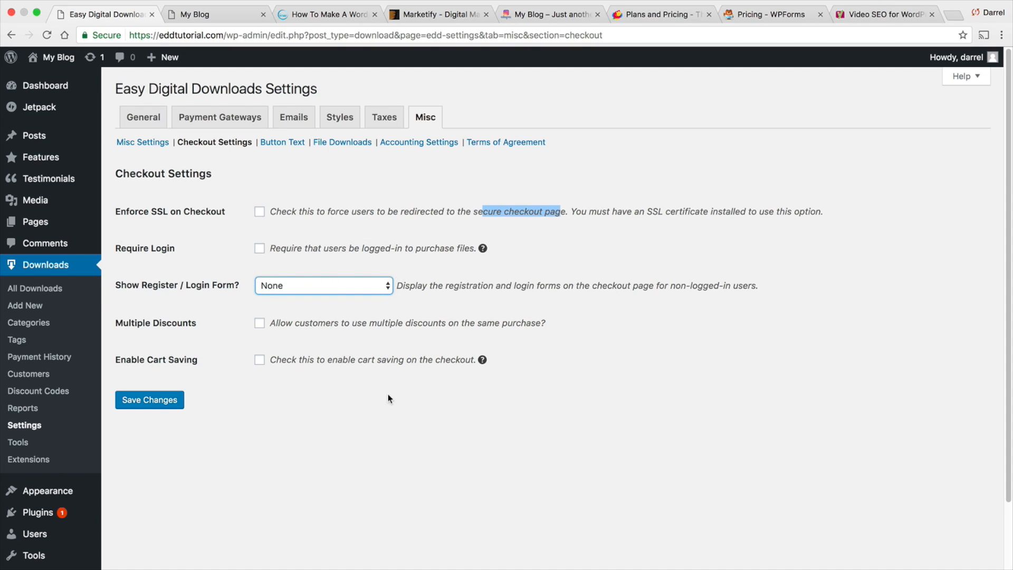
left_click(395, 420)
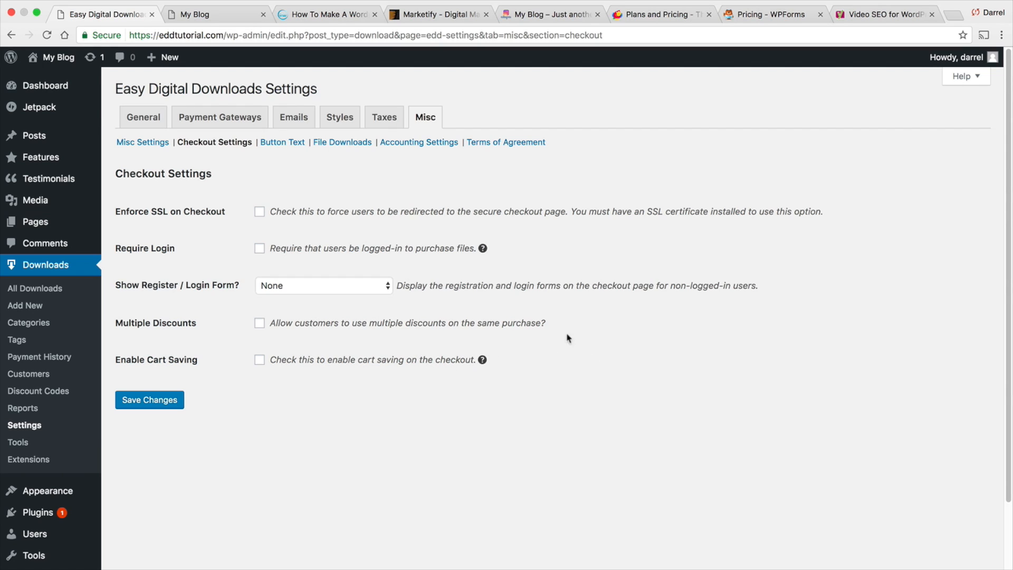
left_click_drag(275, 323, 550, 324)
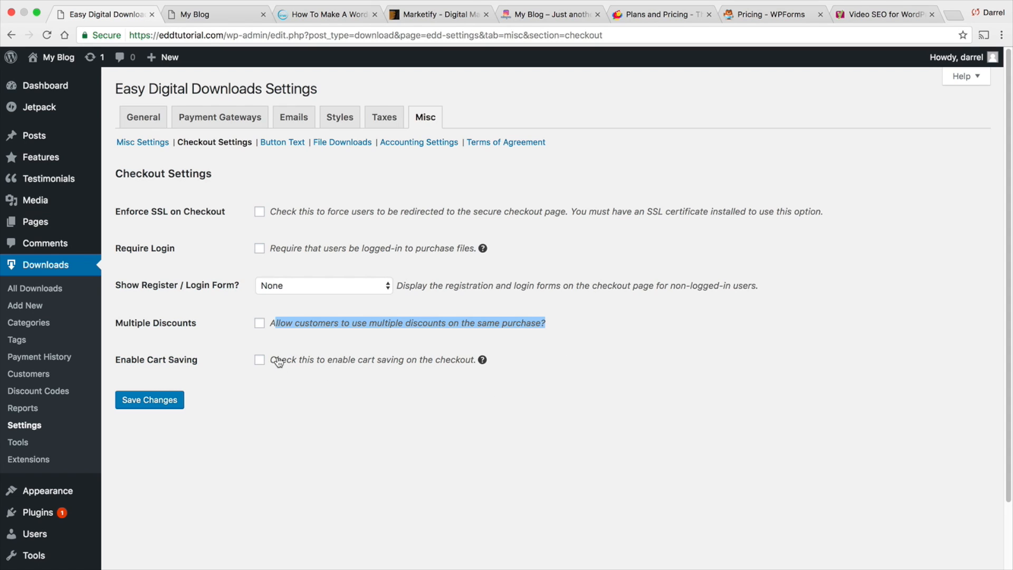
left_click_drag(276, 360, 482, 360)
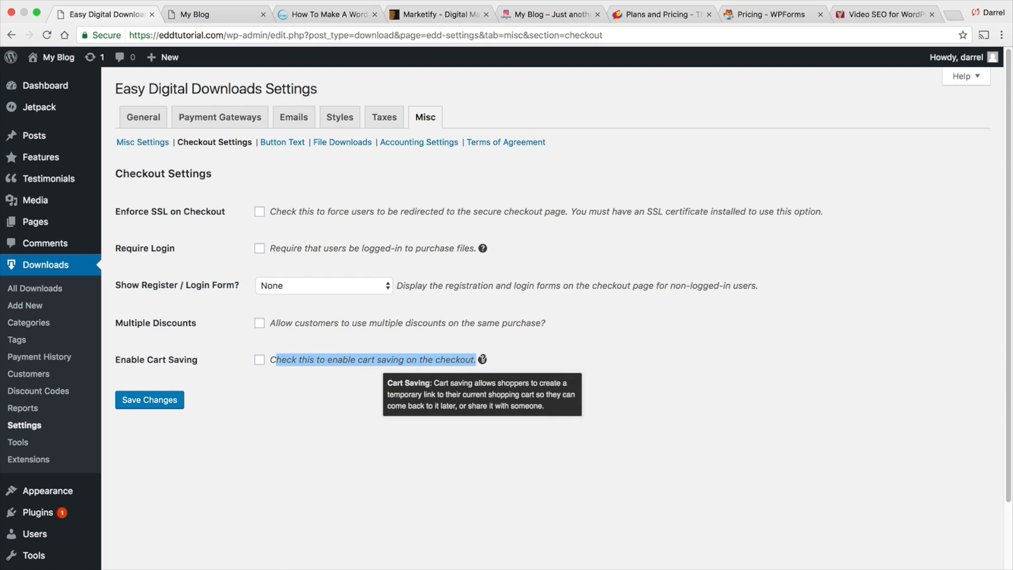
left_click(521, 351)
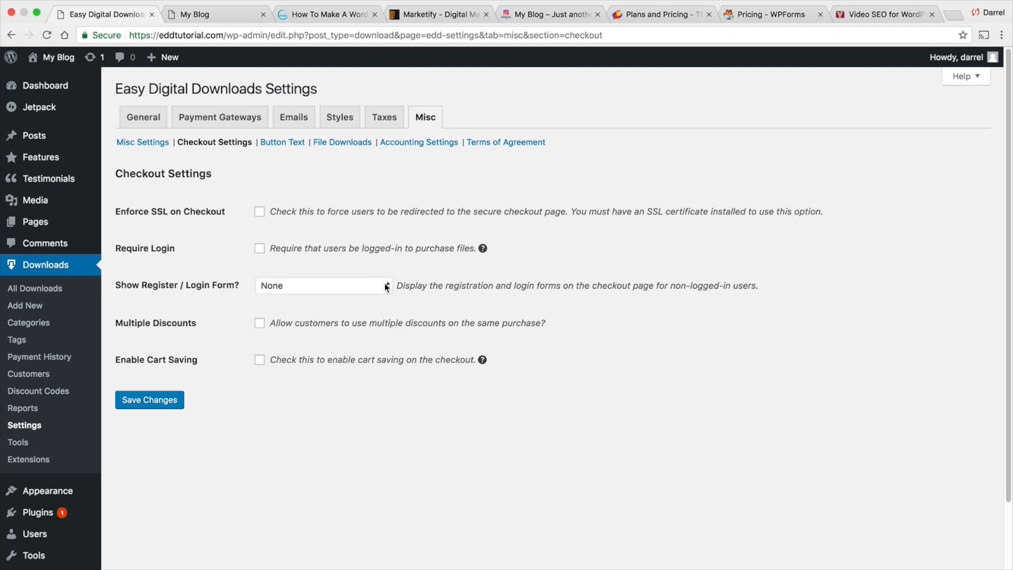
- Review the Complete Purchase, Add to Cart and Buy Now label fields in the Button Text settings
left_click(298, 143)
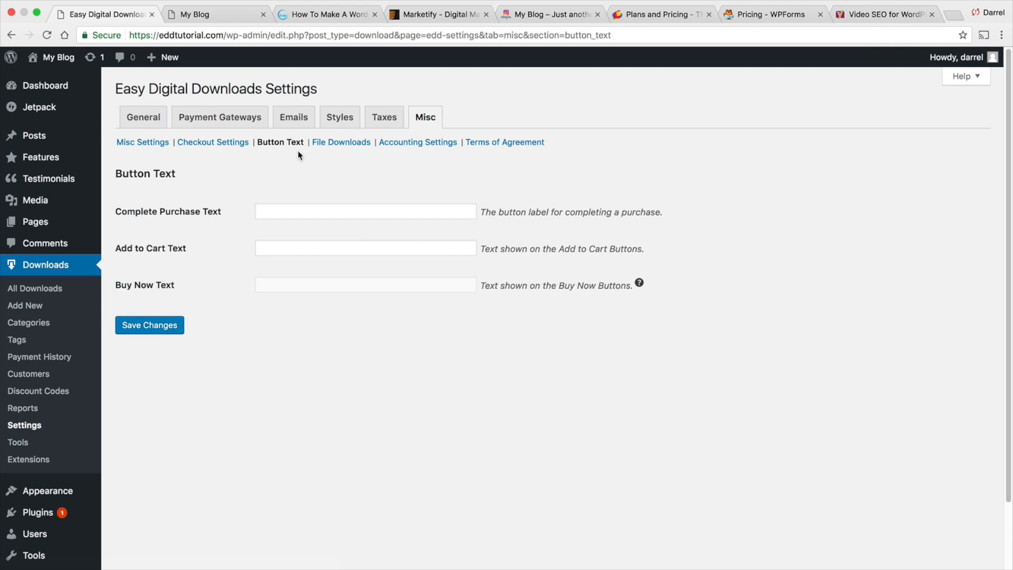
left_click(297, 253)
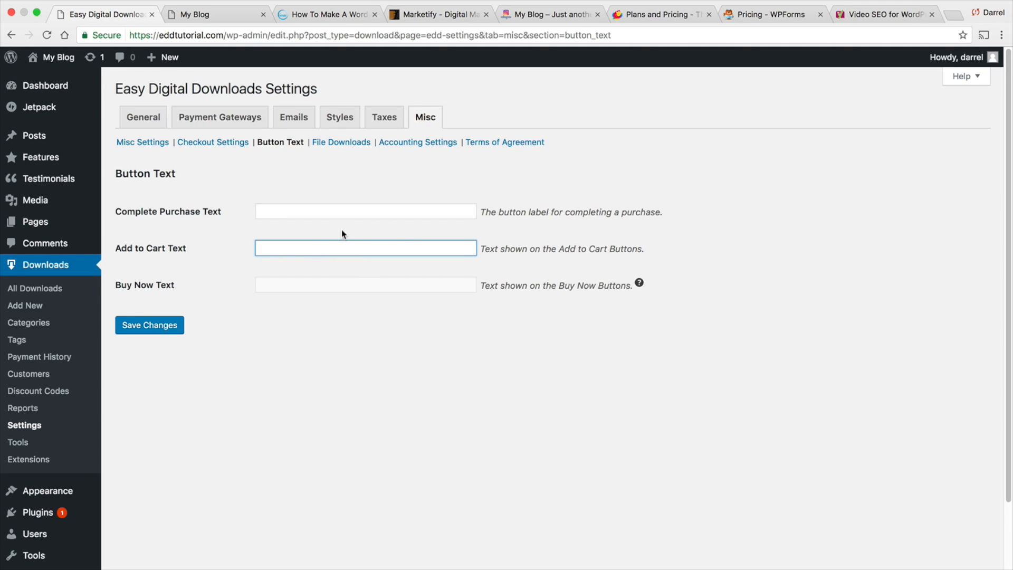
left_click(354, 203)
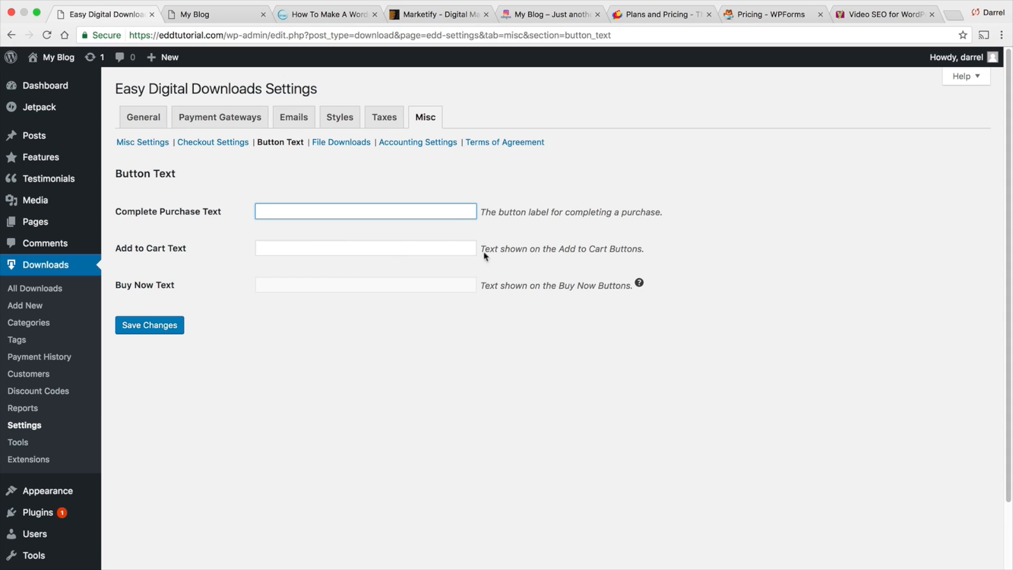
- Review the Download Method choices in the File Downloads settings, keeping Forced selected
left_click(328, 146)
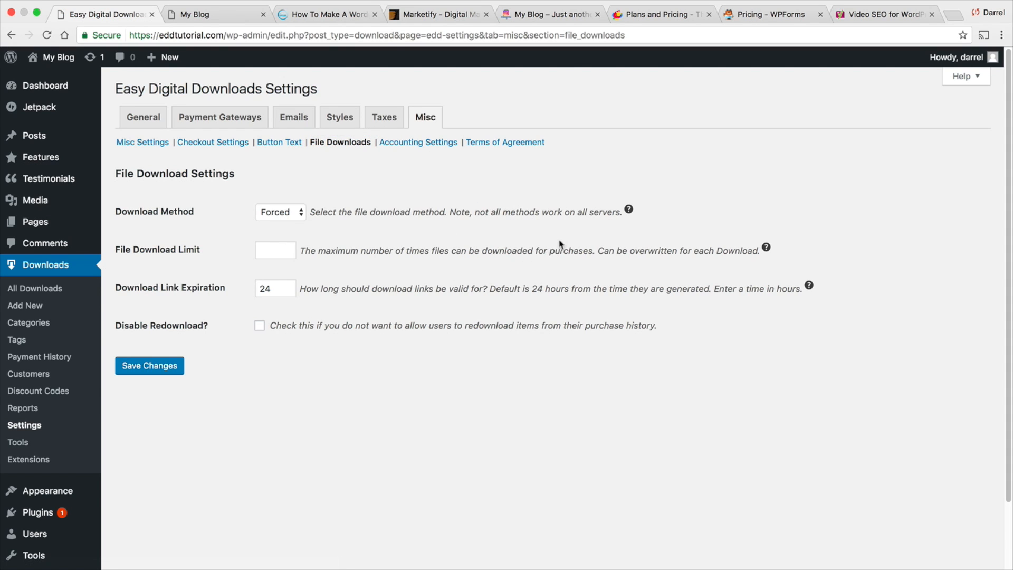
left_click_drag(310, 213, 562, 212)
left_click(282, 212)
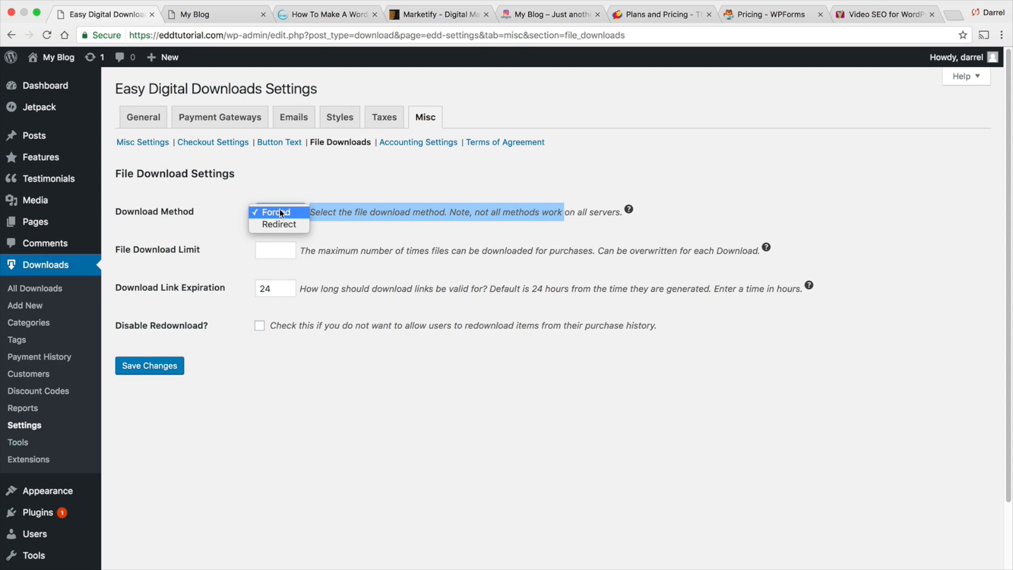
left_click(280, 211)
left_click(280, 212)
left_click(280, 215)
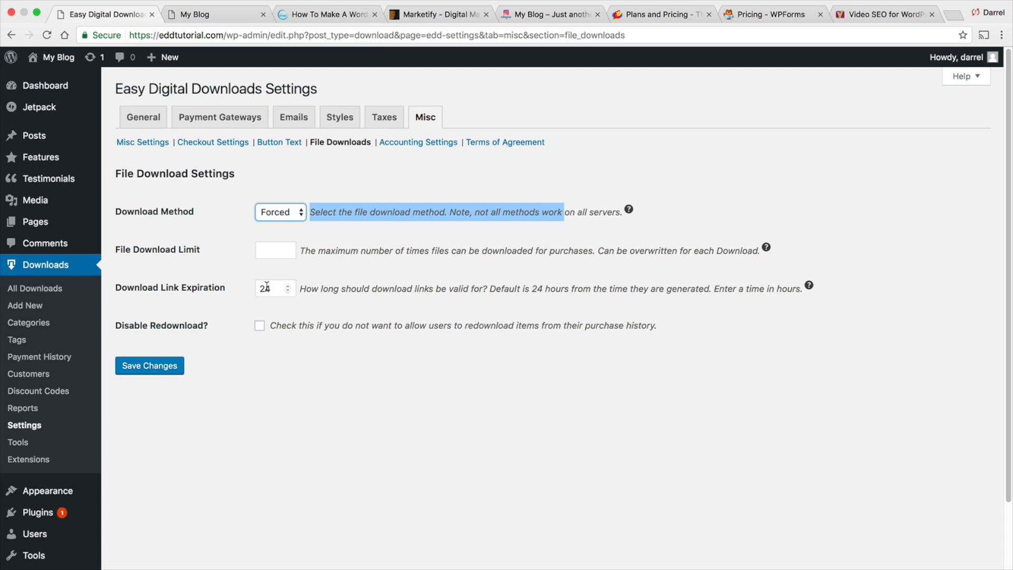
- Set Download Link Expiration to 72 hours and save the file download settings
left_click_drag(272, 288, 238, 289)
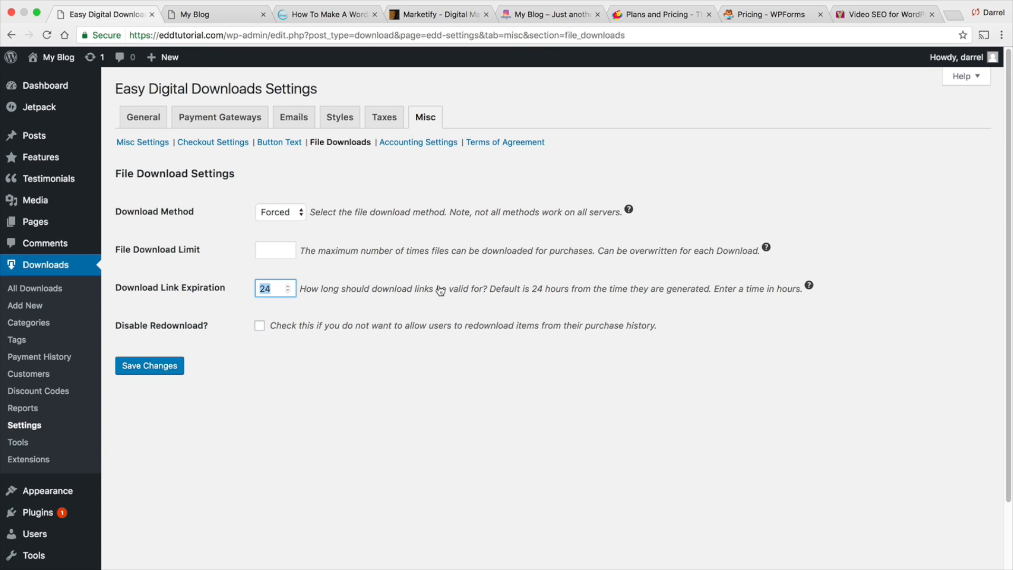
type("72")
left_click(169, 372)
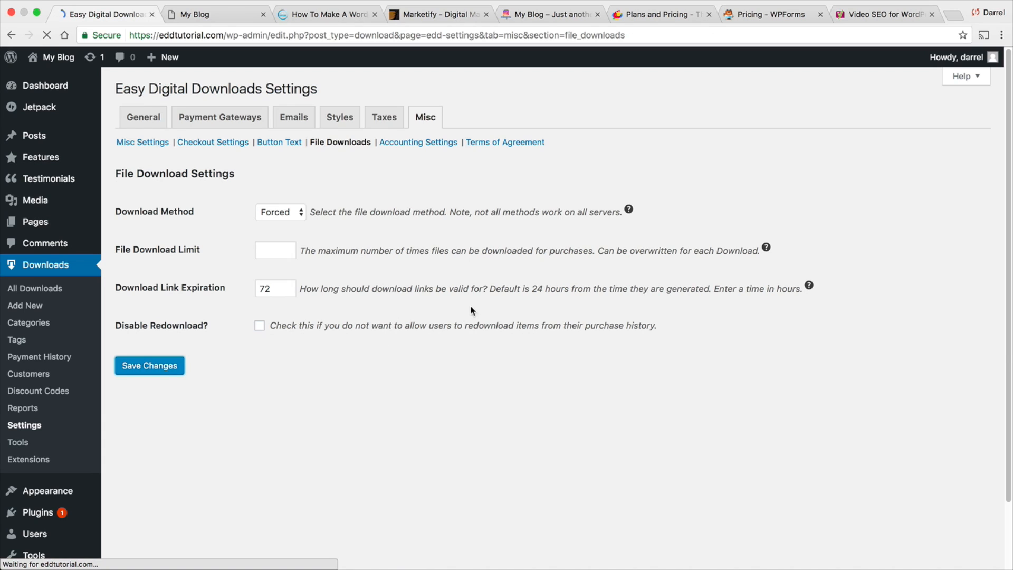
- Review the Accounting Settings, and save the Terms of Agreement settings with Agree to Terms disabled
left_click(423, 179)
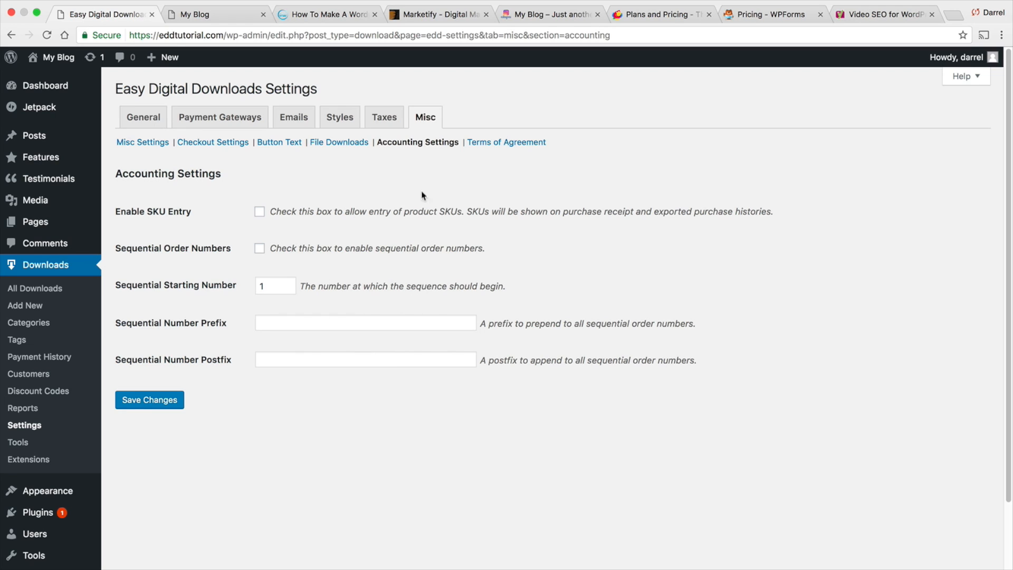
left_click(506, 143)
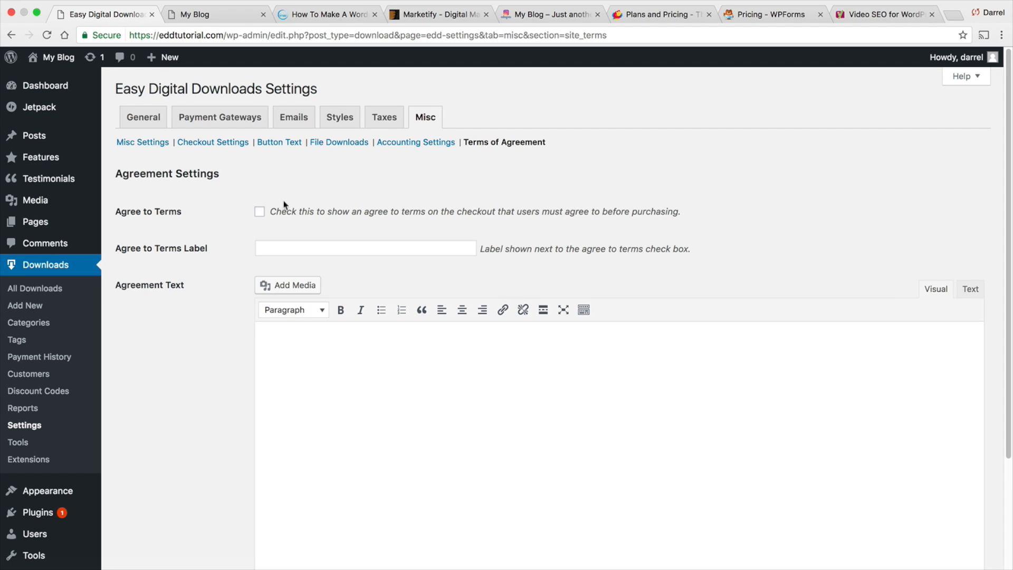
left_click(259, 211)
scroll(367, 261, "down", 5)
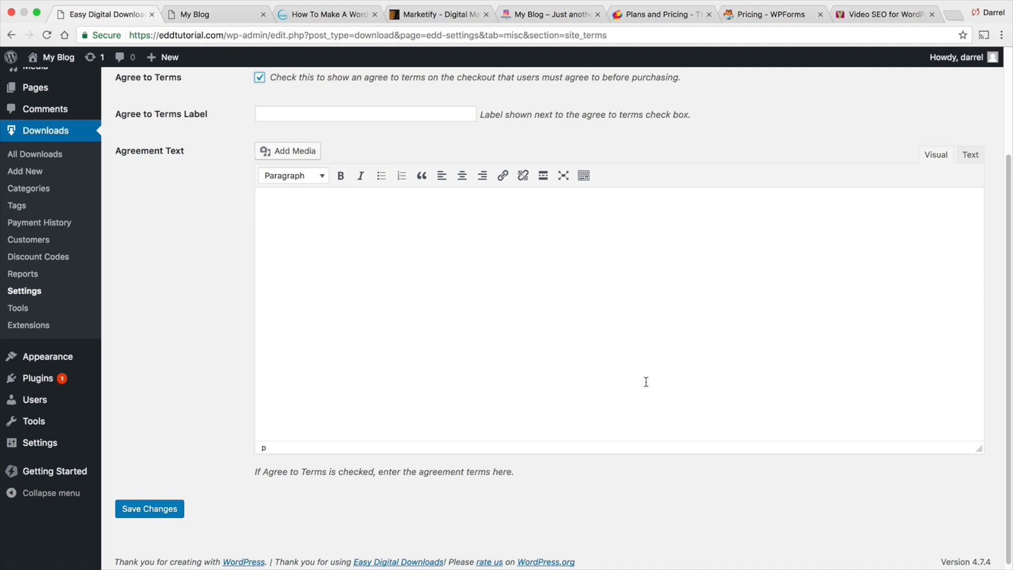
scroll(646, 381, "up", 5)
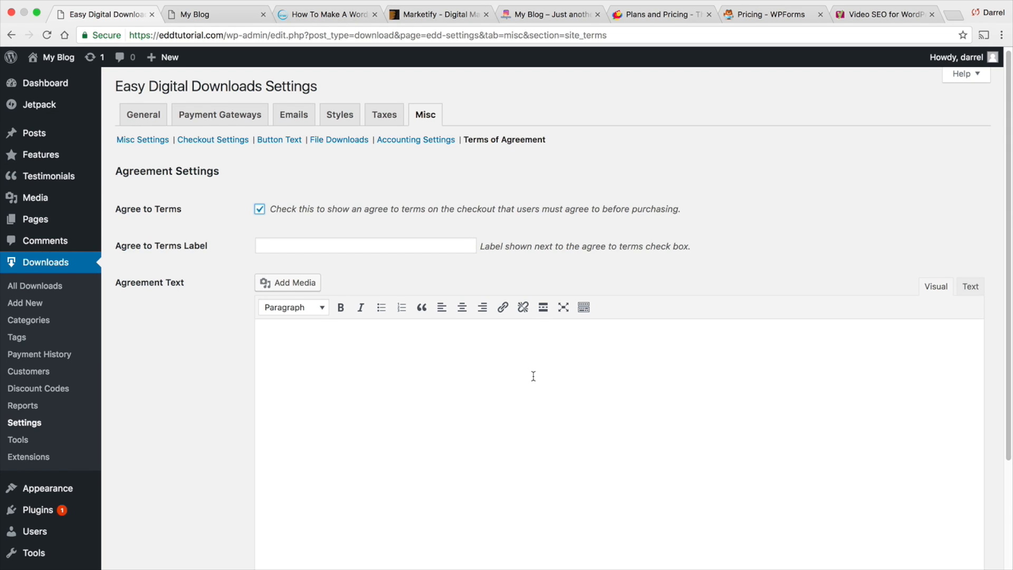
left_click(260, 209)
scroll(253, 216, "down", 5)
left_click(170, 508)
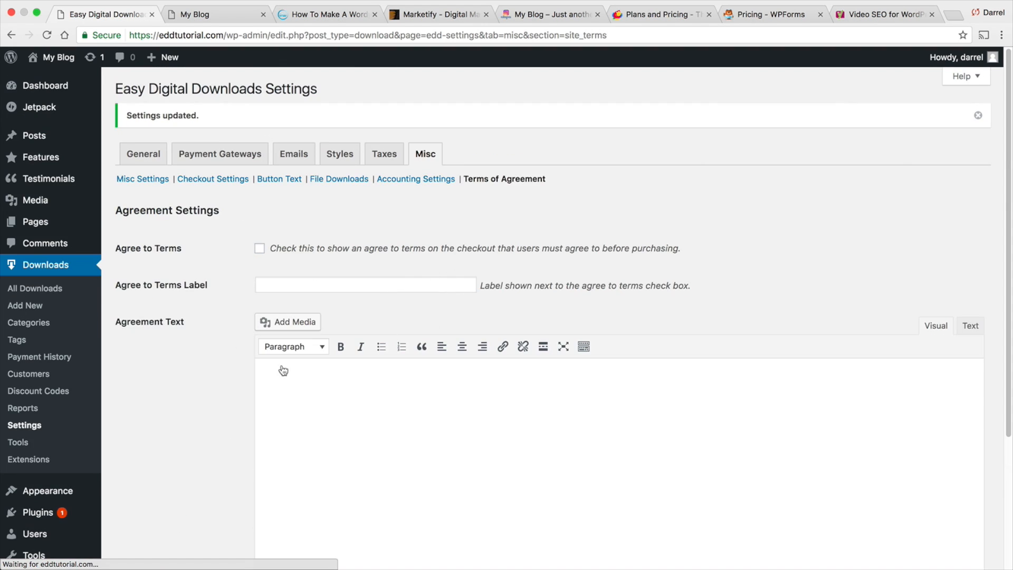
- Examine the Banned Emails field and the Recount Stats options in the Easy Digital Downloads general tools
left_click(35, 437)
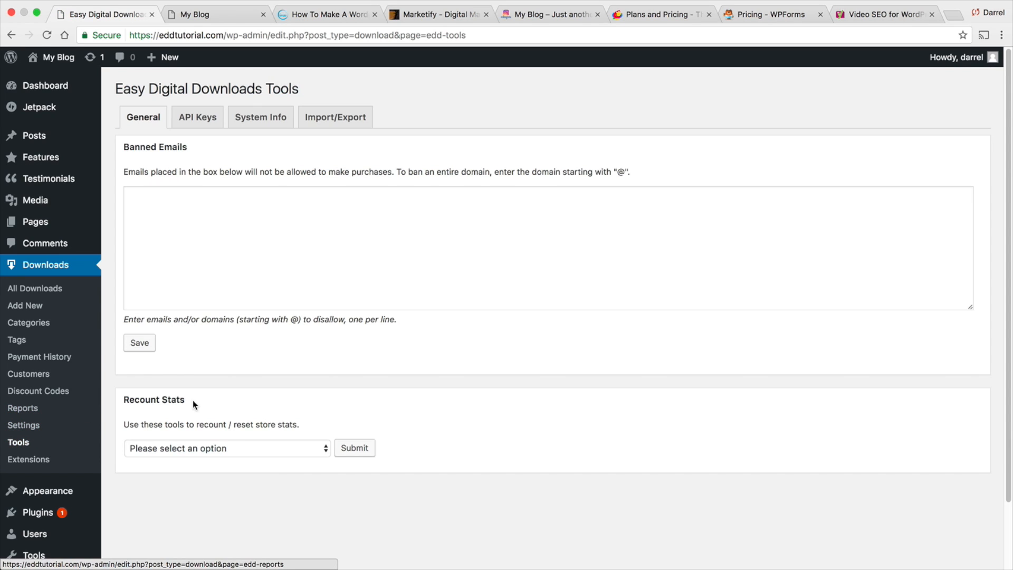
left_click(253, 216)
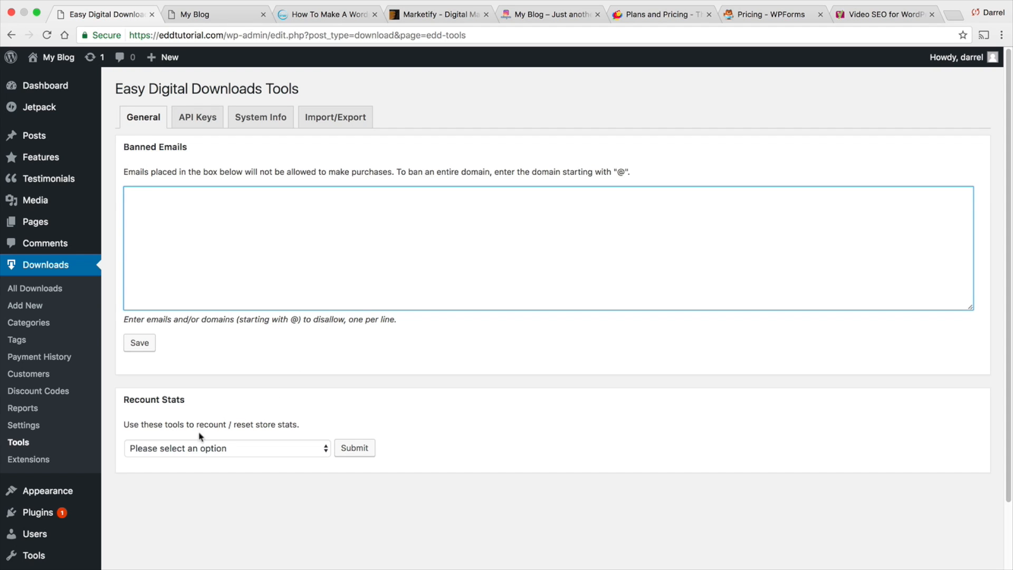
left_click(199, 447)
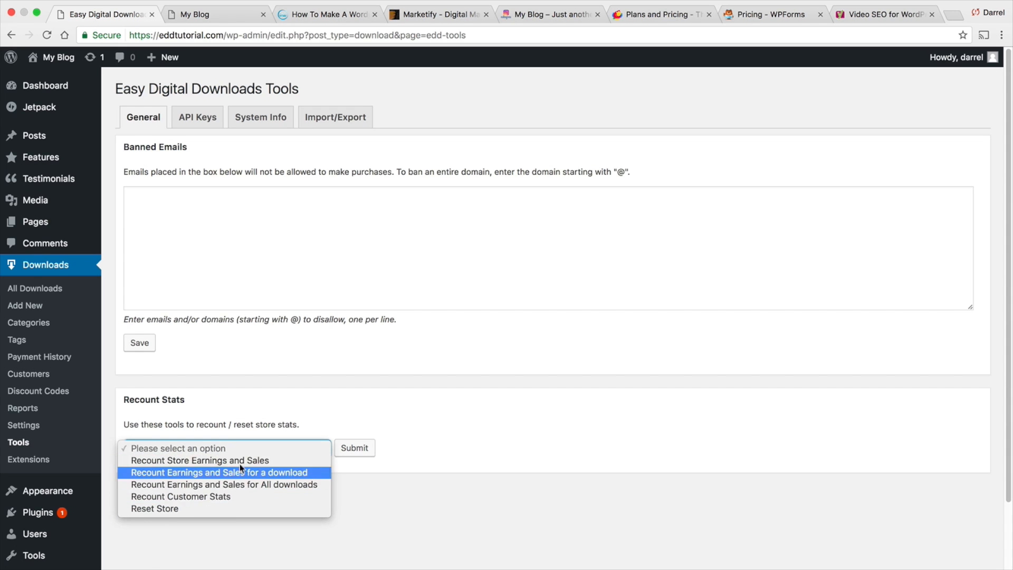
left_click(410, 538)
- Review the API Keys, System Info and Import/Export sections of the Easy Digital Downloads tools
left_click(214, 126)
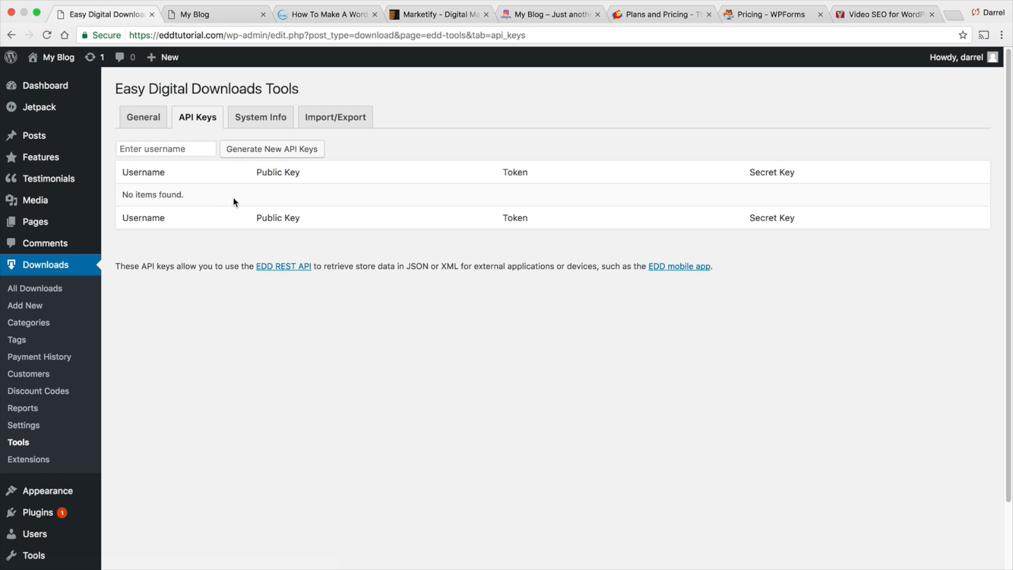
left_click(269, 122)
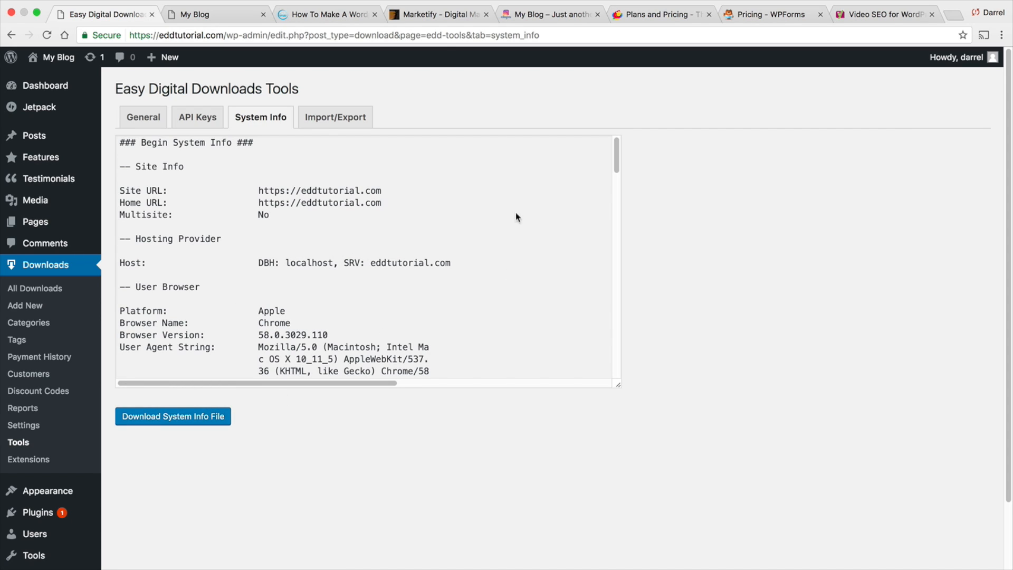
mouse_move(615, 153)
left_mouse_down()
mouse_move(615, 356)
mouse_move(616, 153)
left_mouse_up()
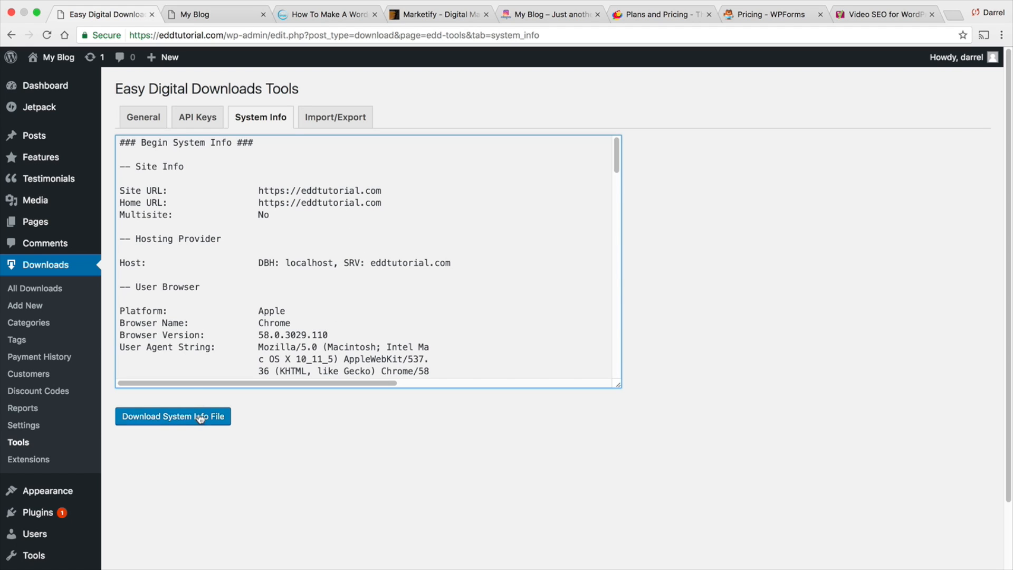
left_click(340, 116)
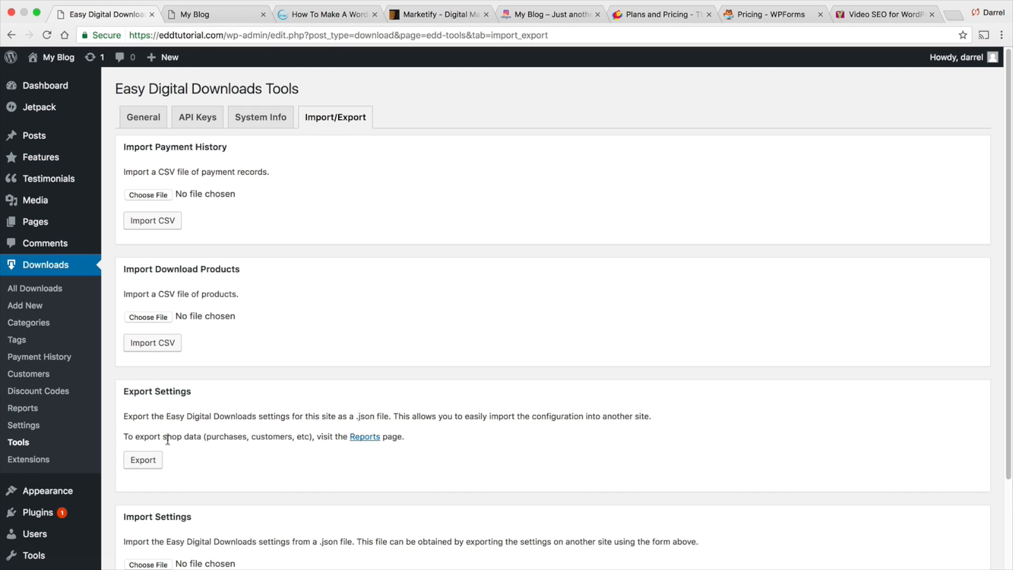
scroll(265, 470, "down", 3)
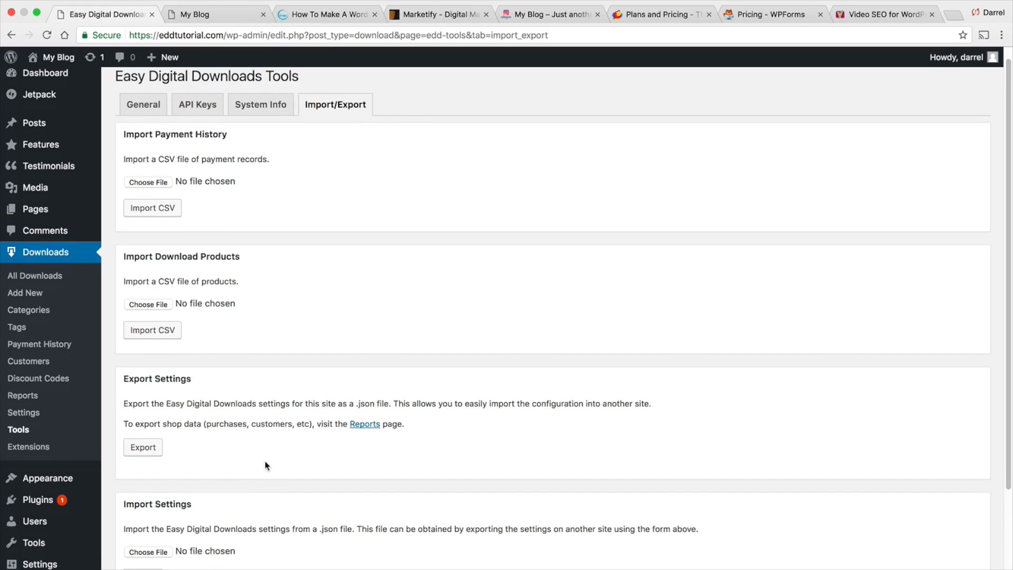
scroll(247, 407, "up", 2)
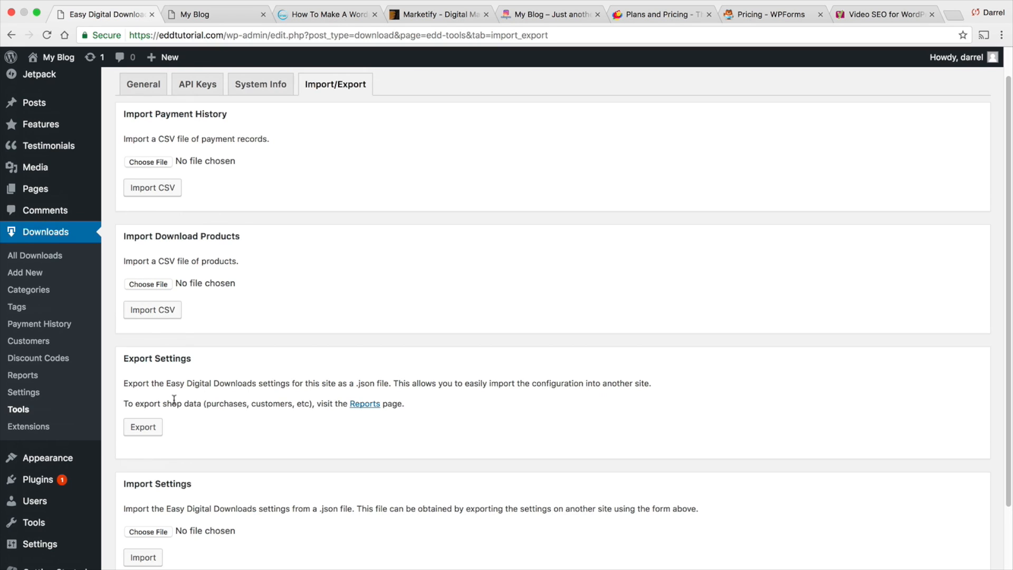
- Browse the popular extensions offered for Easy Digital Downloads
left_click(40, 428)
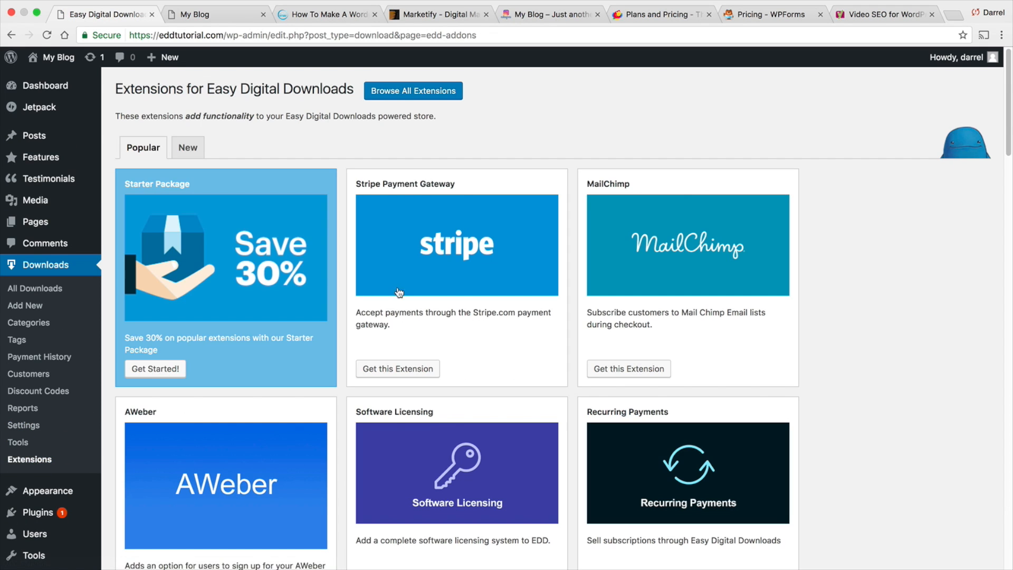
scroll(513, 312, "down", 3)
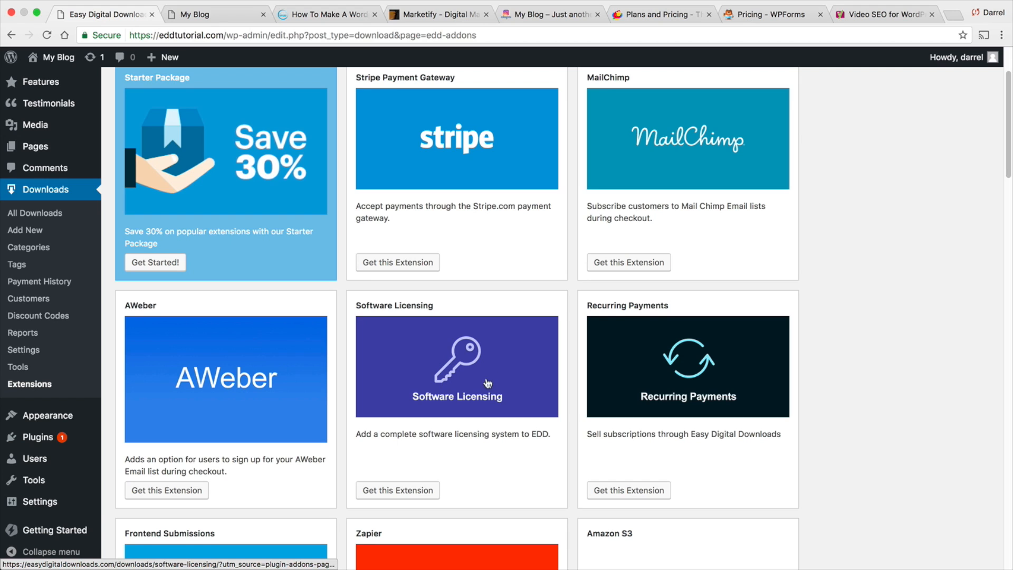
scroll(583, 335, "down", 4)
scroll(652, 388, "down", 10)
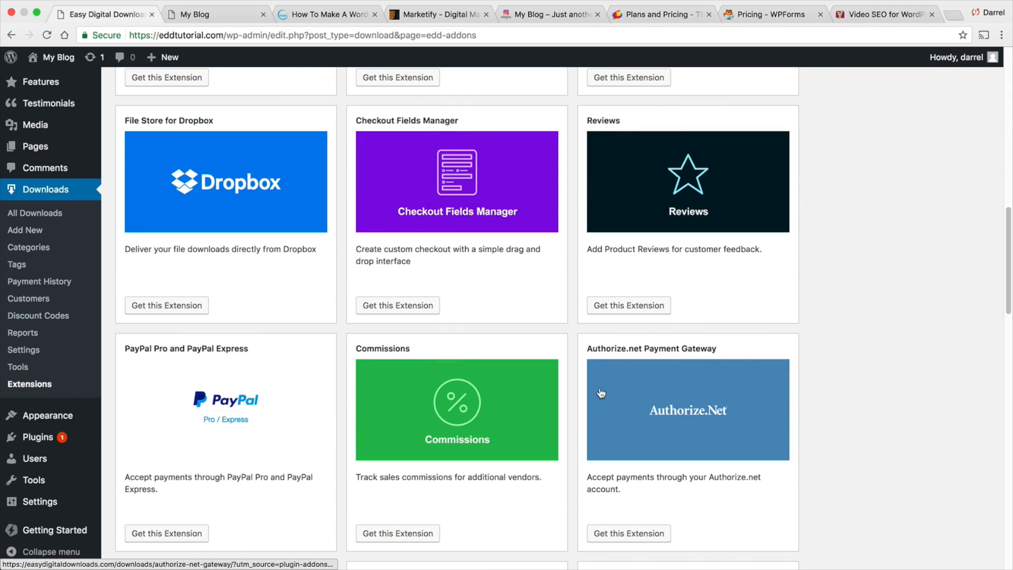
scroll(84, 117, "up", 5)
- Visit the marketplace's front page, and review the Marketify - Digital Marketplace WordPress Theme page on ThemeForest
mouse_move(52, 57)
left_click(47, 83)
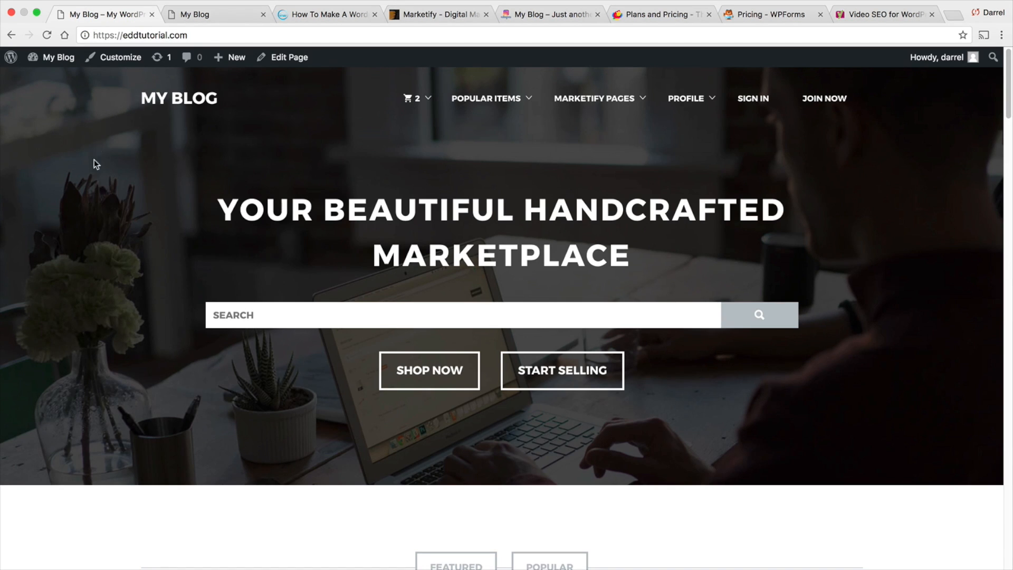
left_click(414, 15)
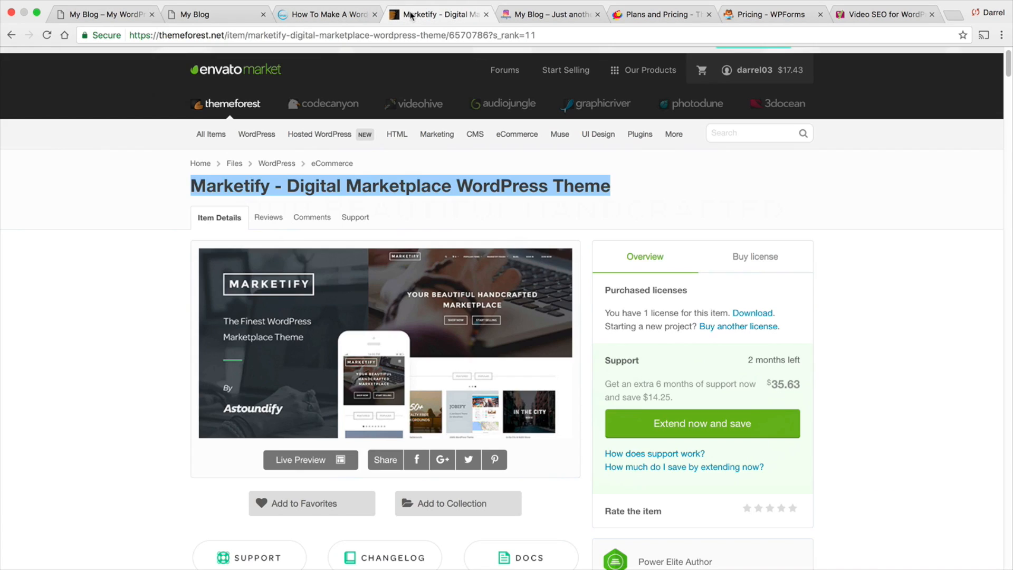
left_click(107, 191)
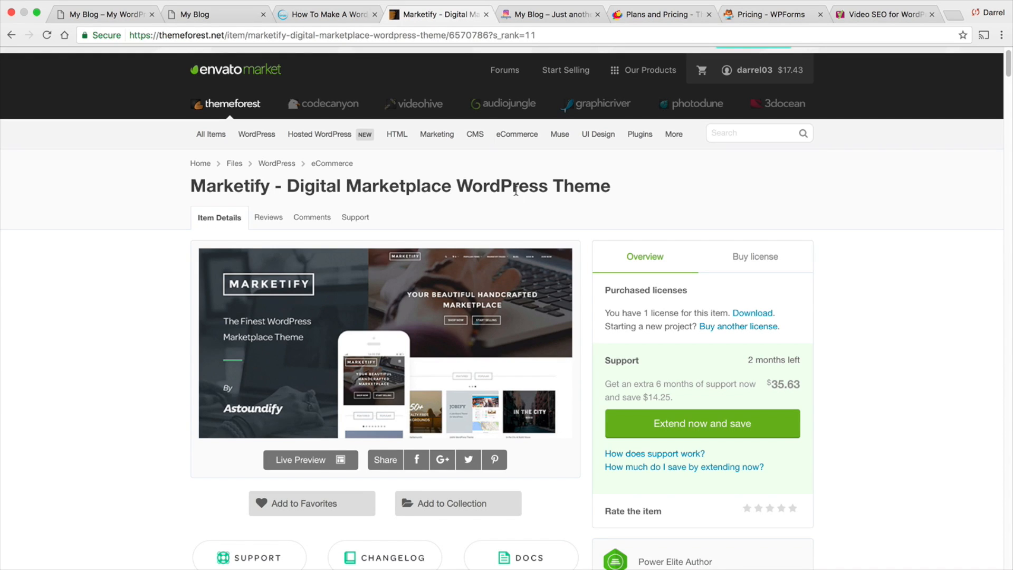
left_click_drag(622, 194, 189, 189)
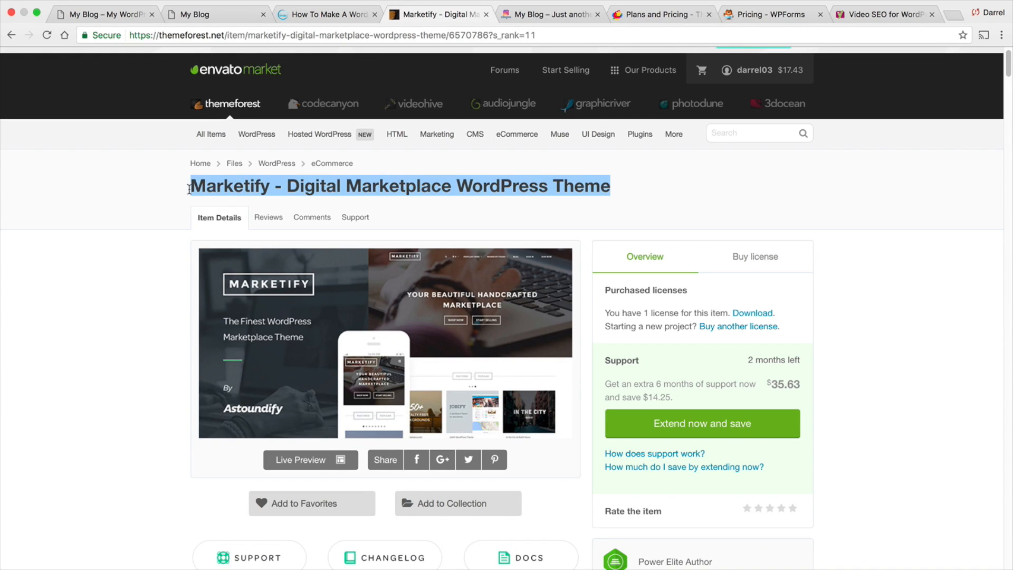
scroll(157, 331, "down", 5)
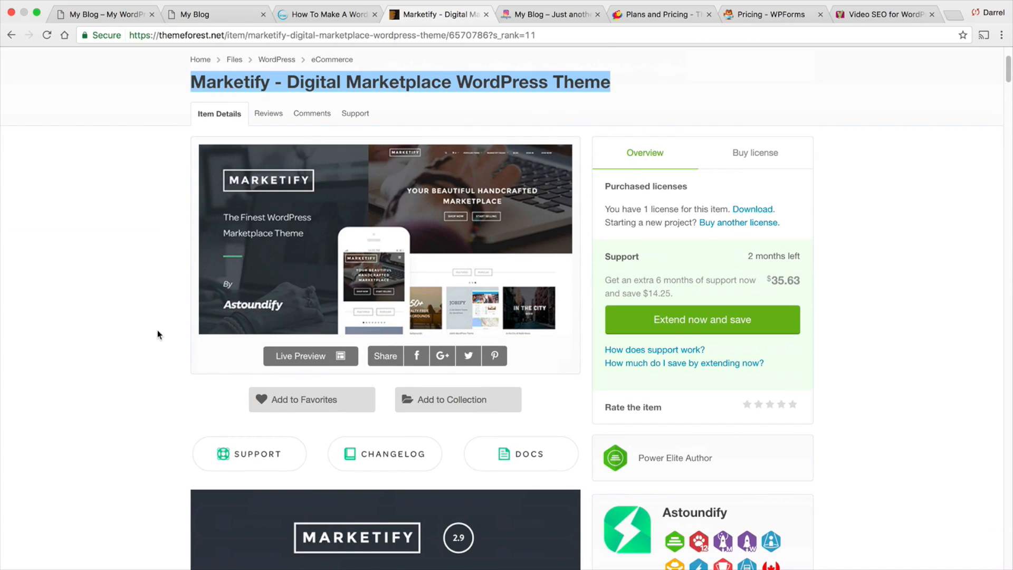
scroll(158, 320, "down", 15)
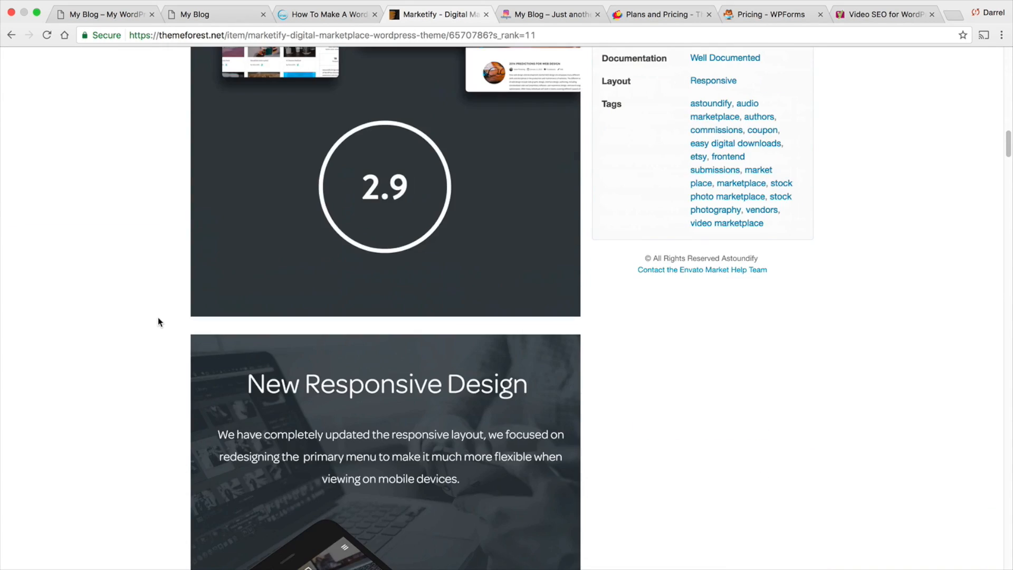
scroll(158, 318, "down", 15)
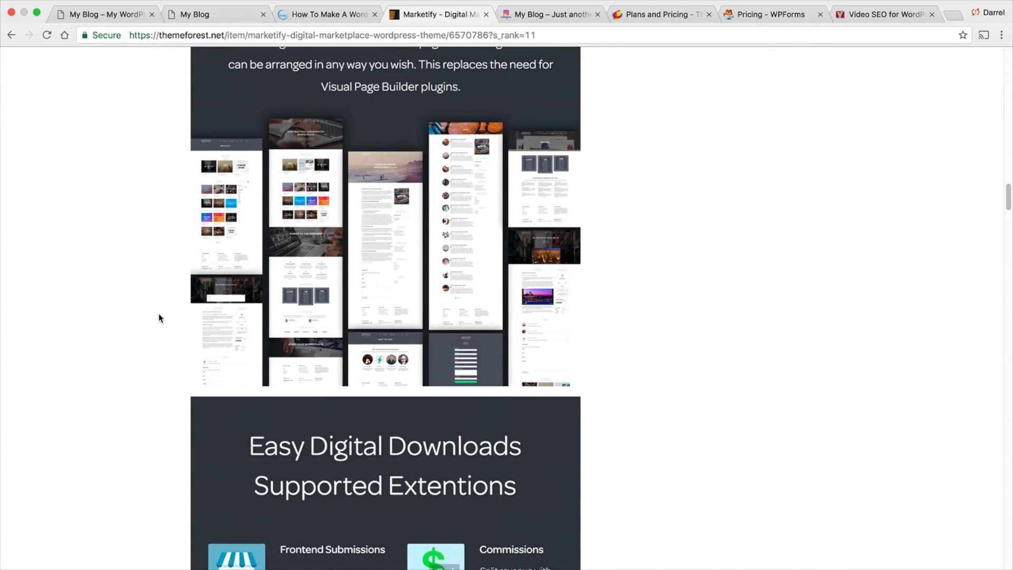
scroll(160, 318, "down", 5)
scroll(158, 312, "up", 20)
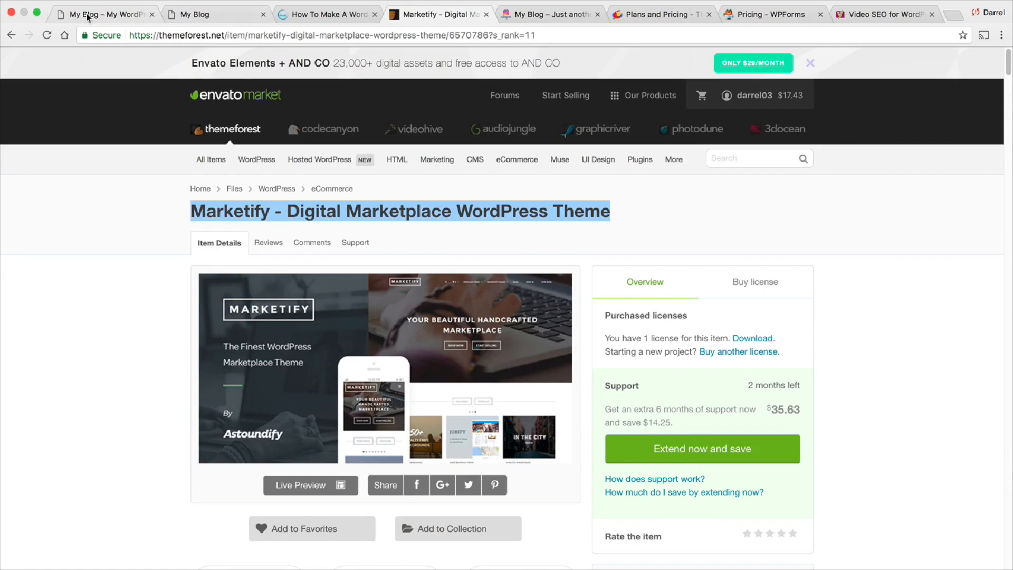
- Load divichildtutorial.com in place of the purchase receipt preview and look over its blog home page
left_click(105, 14)
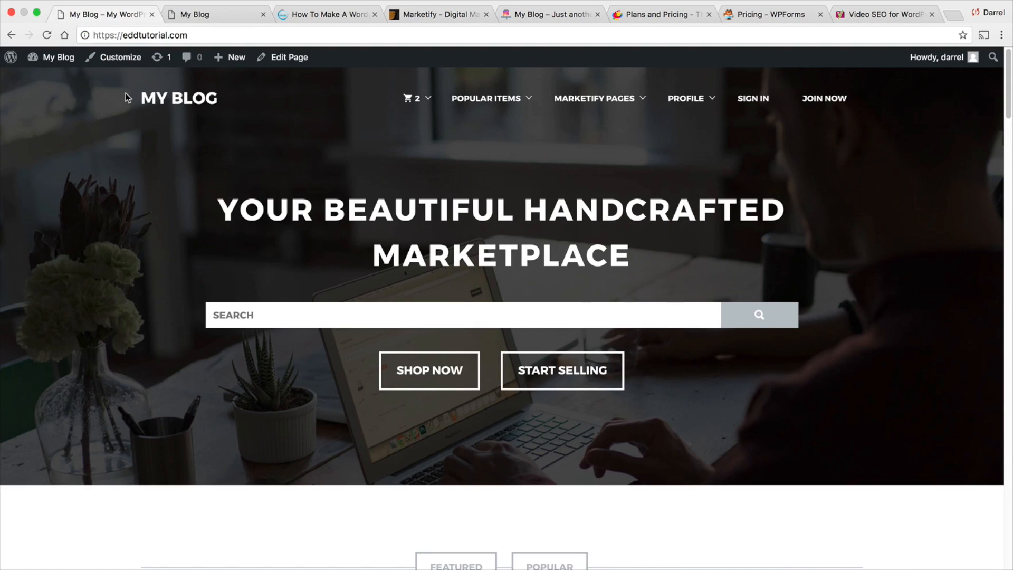
left_click(190, 14)
left_click(192, 37)
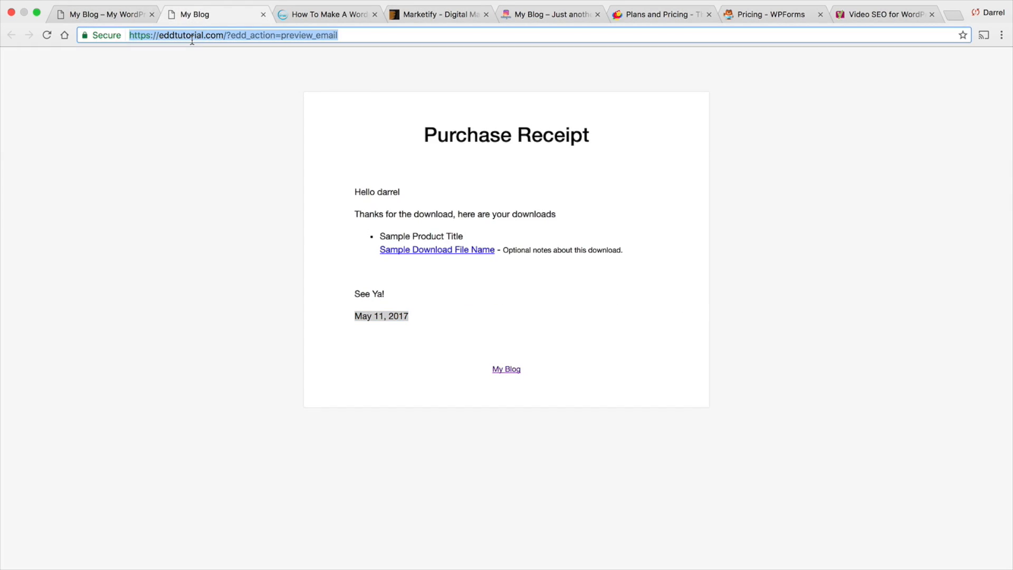
type("divichildtutorial.com")
key("Return")
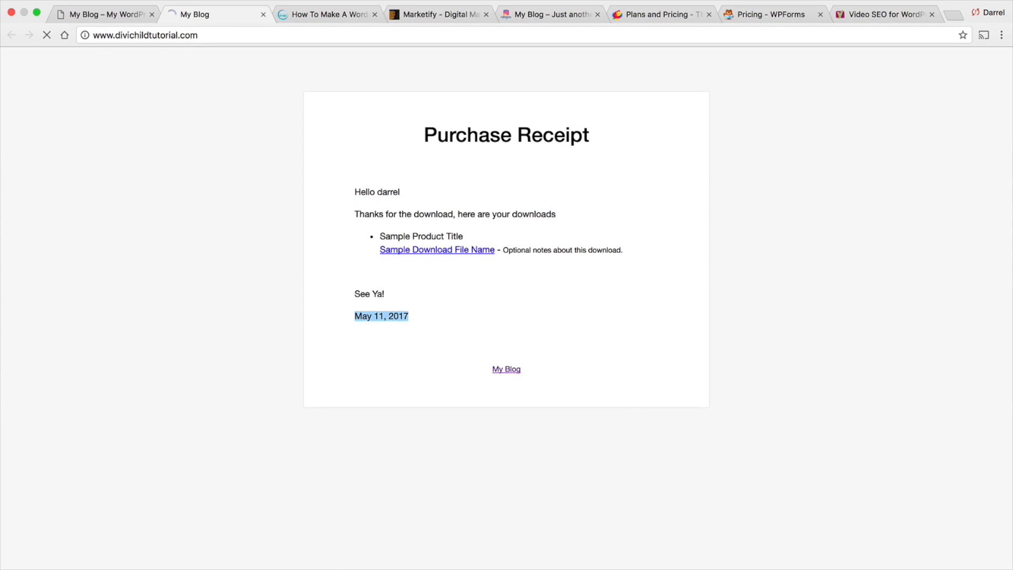
mouse_move(210, 63)
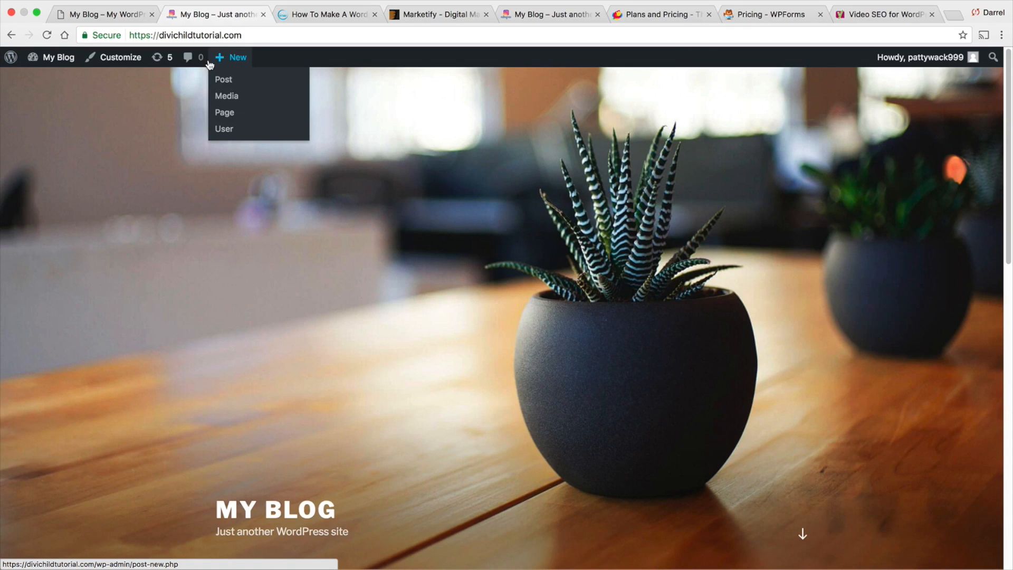
scroll(262, 233, "down", 8)
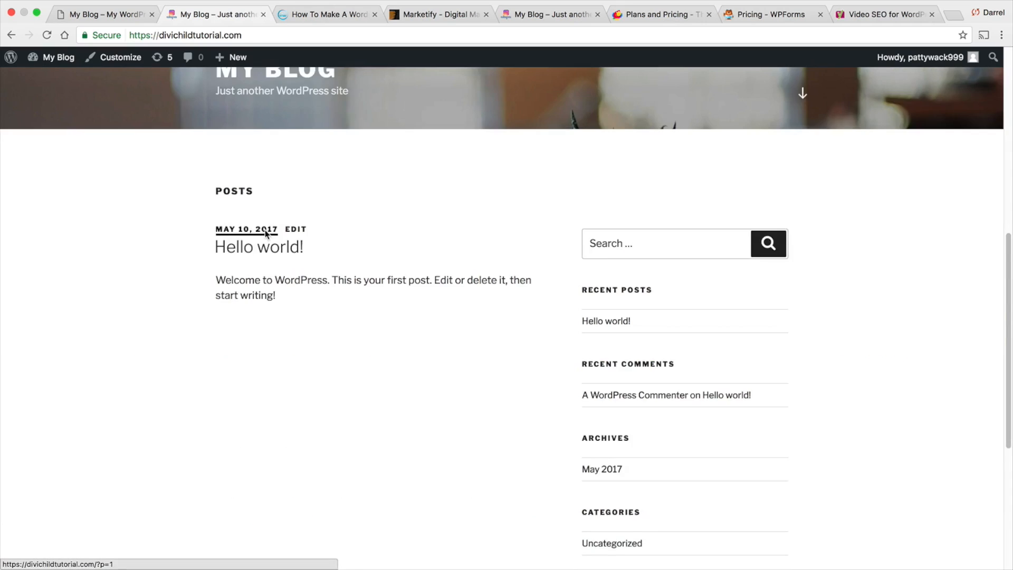
scroll(265, 232, "up", 5)
- Return to the marketplace home page and look over its navigation menu and the download listings below the banner
left_click(113, 16)
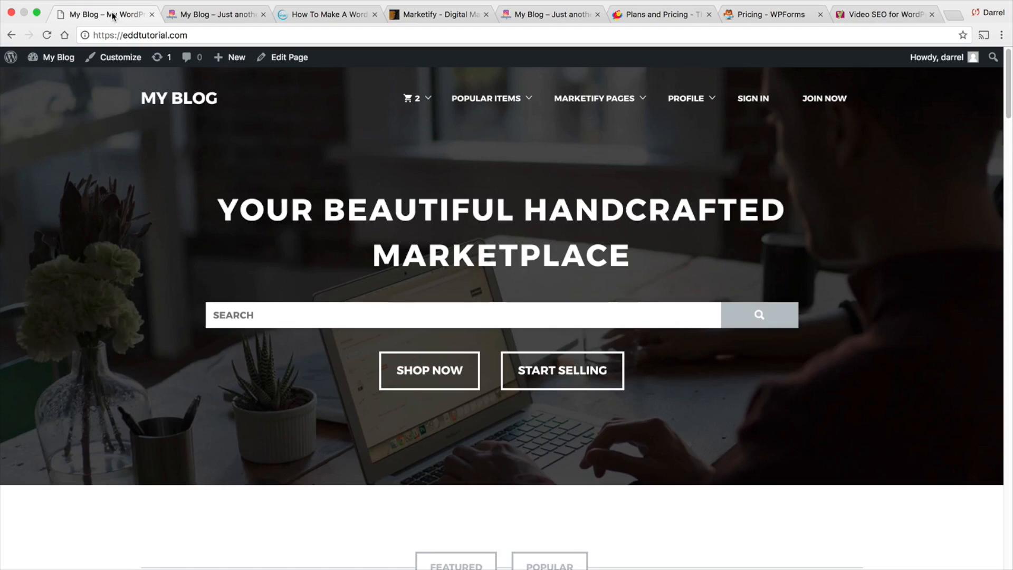
mouse_move(541, 105)
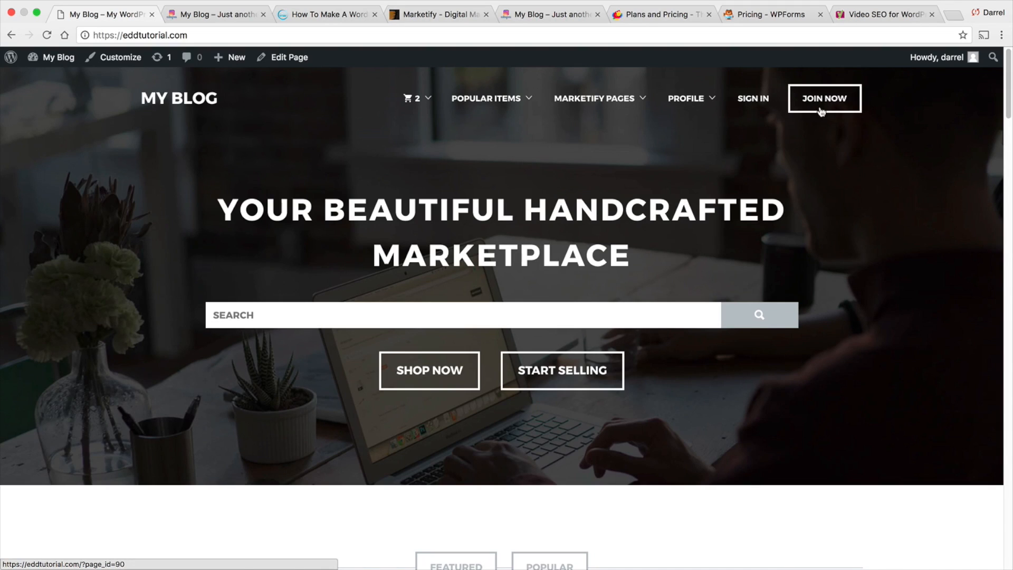
scroll(749, 302, "down", 10)
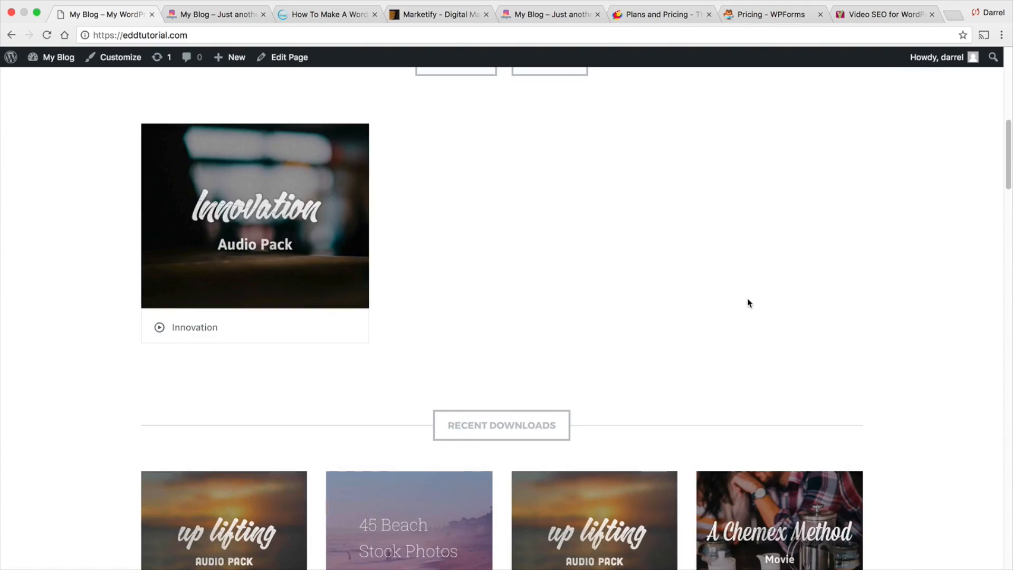
- Look through the marketplace home page's recent downloads, feature list, pricing tables and testimonials
scroll(748, 303, "down", 8)
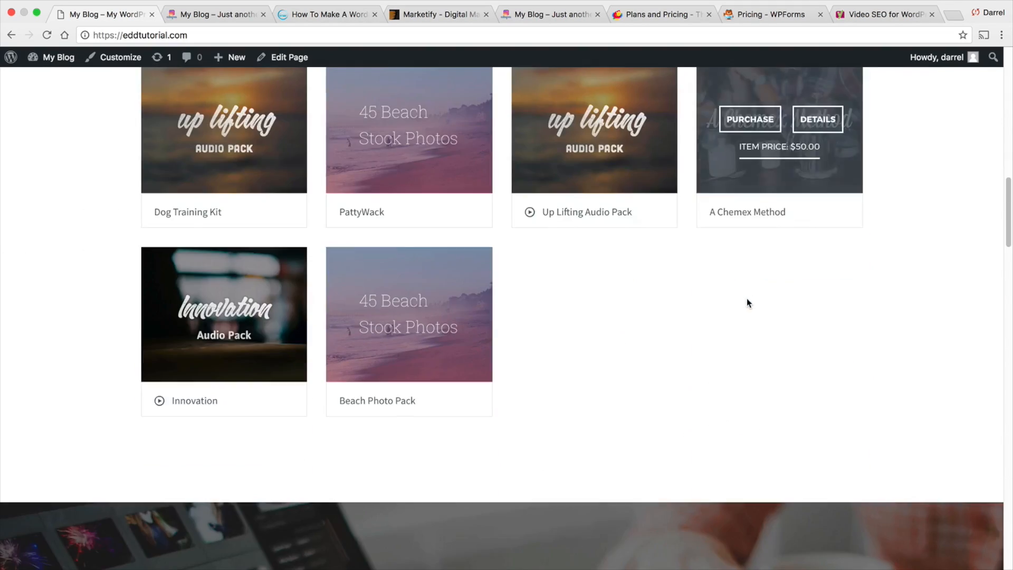
scroll(747, 303, "down", 10)
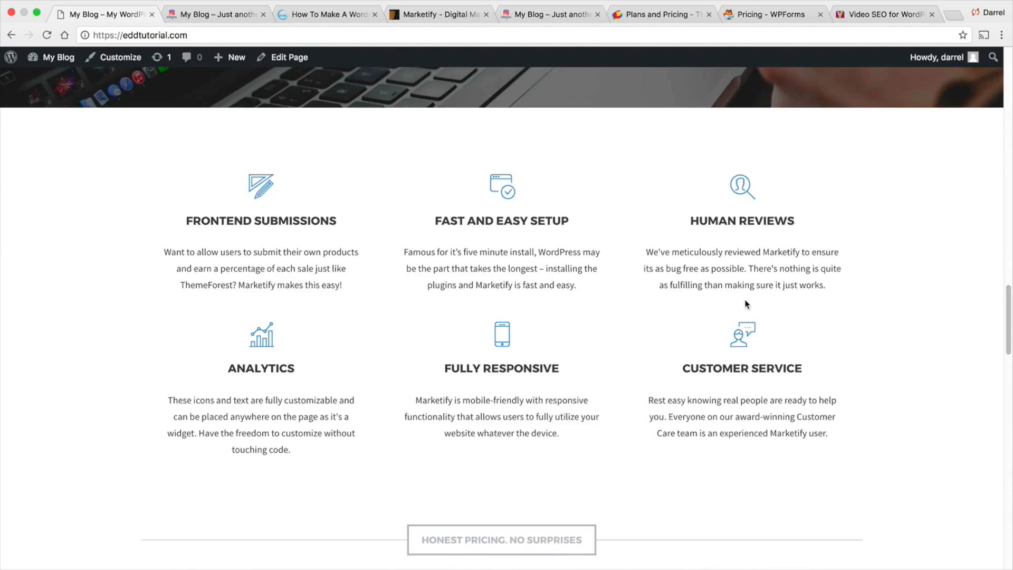
scroll(746, 304, "down", 15)
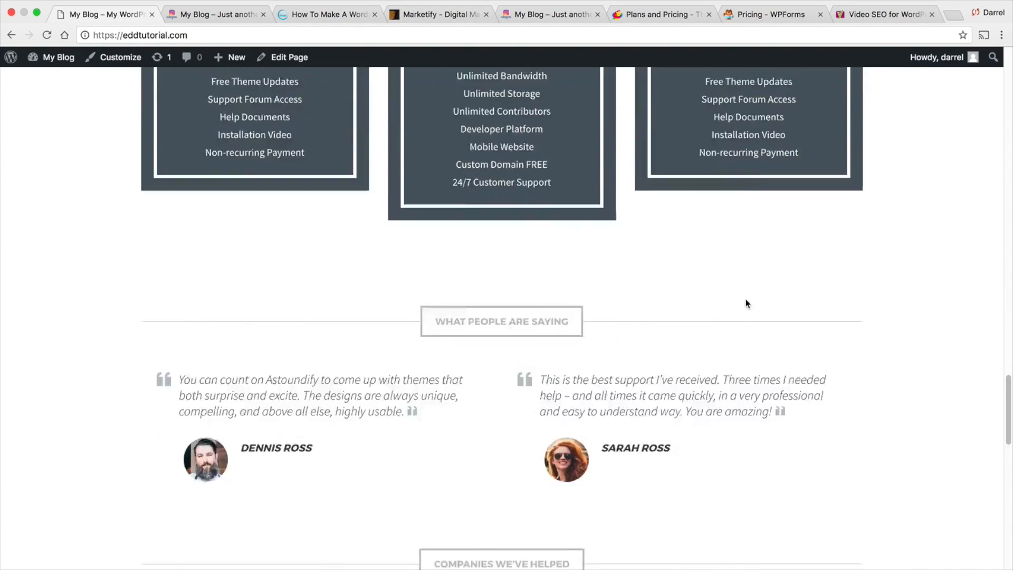
scroll(738, 302, "up", 15)
- Switch to the divichildtutorial.com site and open the page for adding themes in its WordPress dashboard
left_click(216, 15)
mouse_move(70, 63)
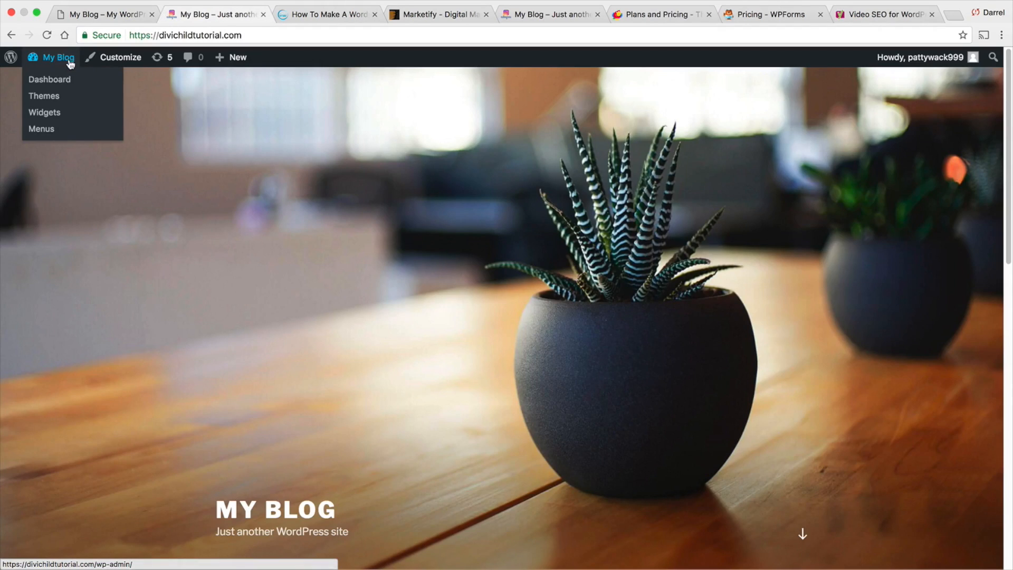
left_click(62, 82)
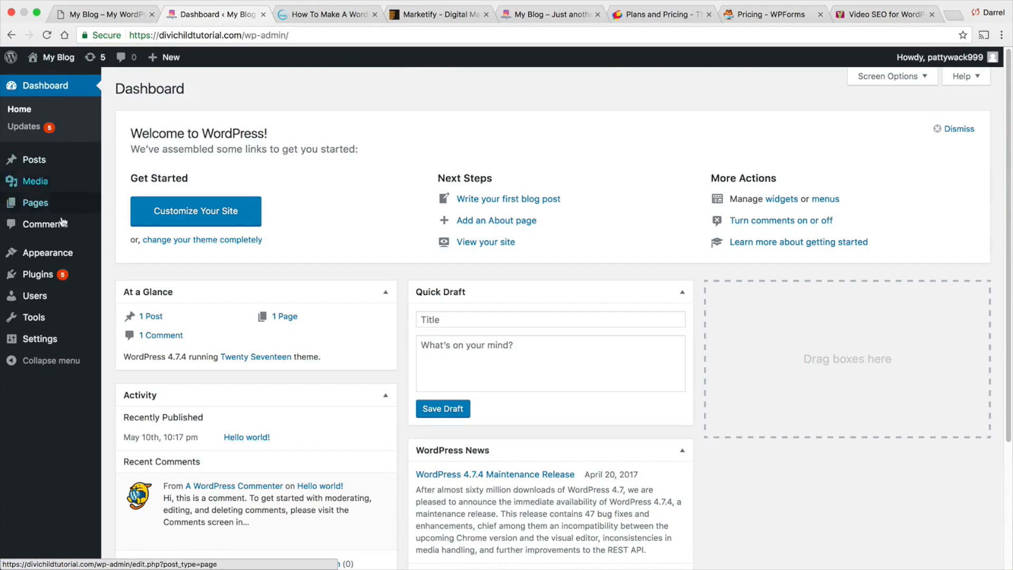
mouse_move(64, 253)
left_click(160, 256)
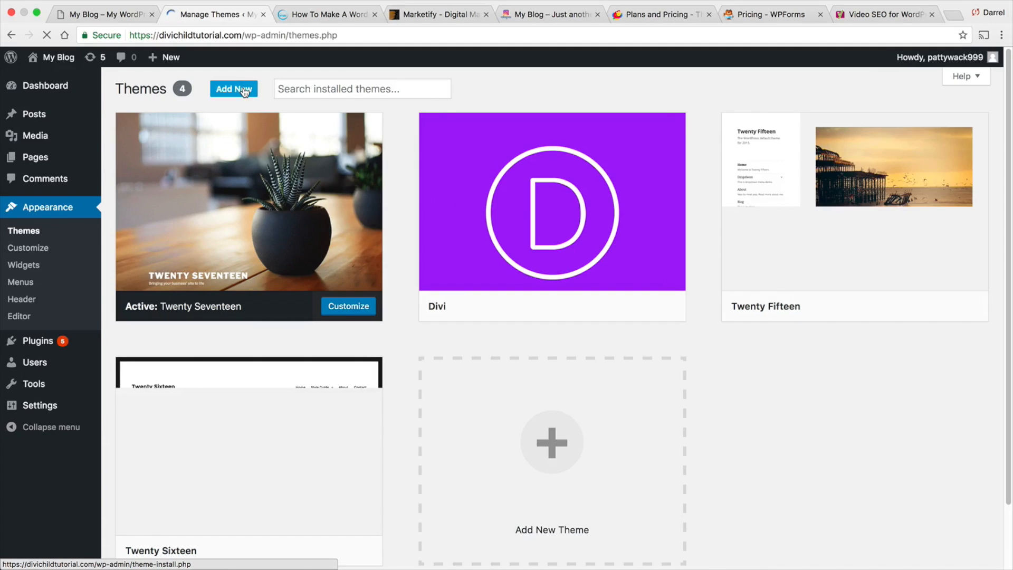
left_click(244, 91)
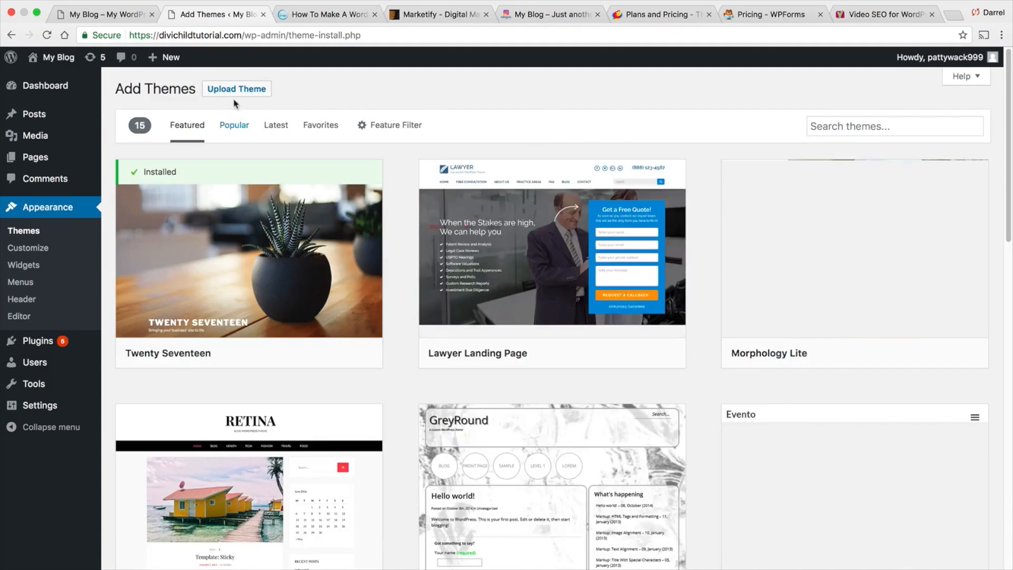
- Upload and install the Marketify theme from the themeforest-6570786 zip file on the Desktop, and activate it
left_click(236, 90)
left_click(457, 205)
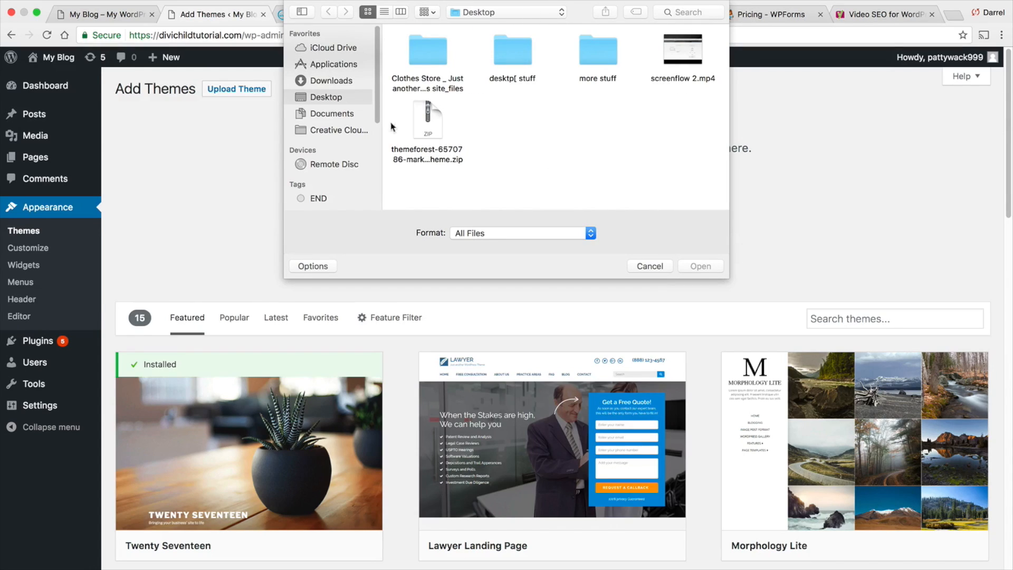
double_click(429, 122)
left_click(488, 229)
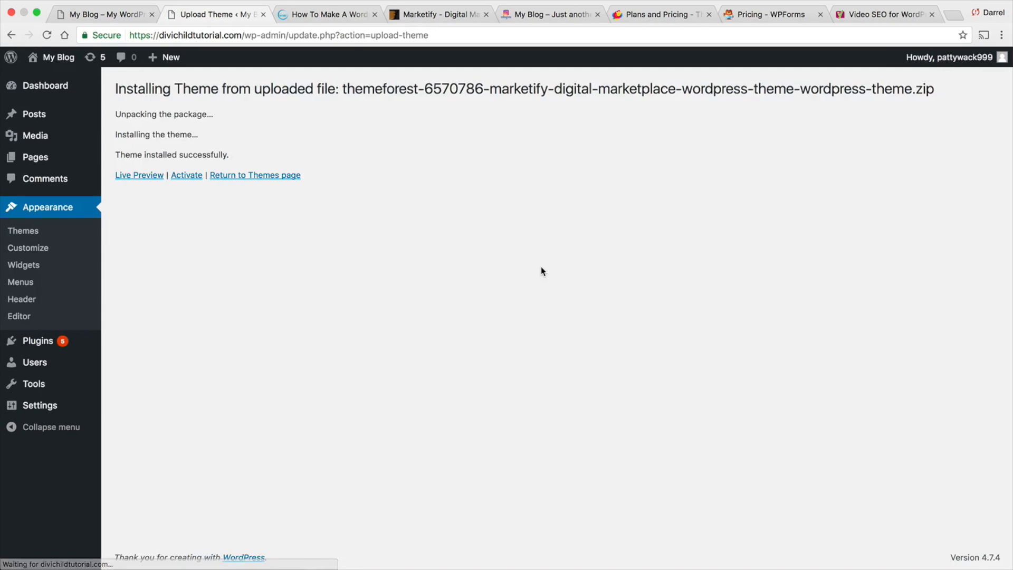
left_click(186, 175)
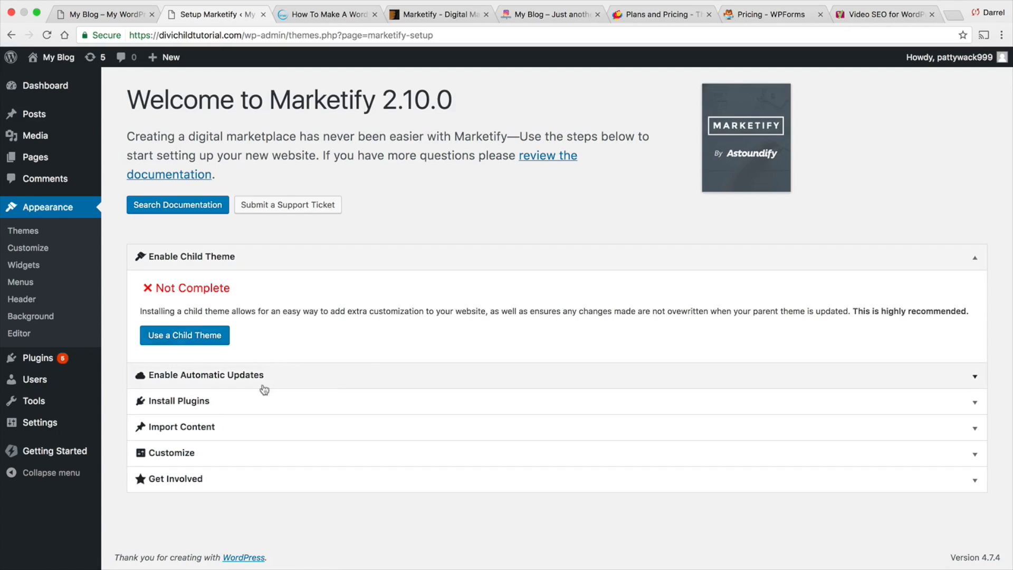
- Review the Enable Automatic Updates section of the Marketify setup guide and its personal token field
left_click(353, 378)
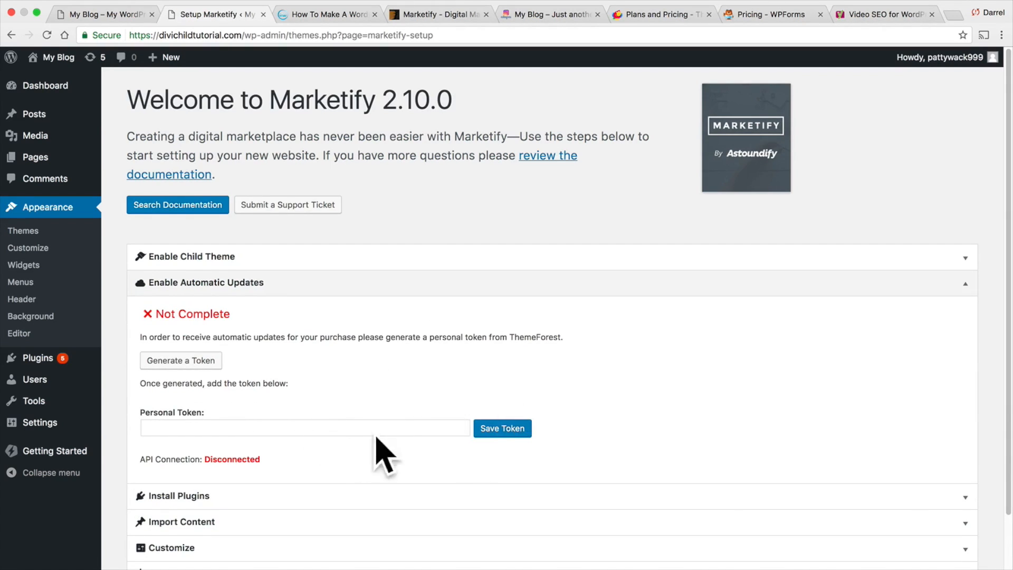
scroll(370, 417, "down", 1)
scroll(331, 410, "down", 2)
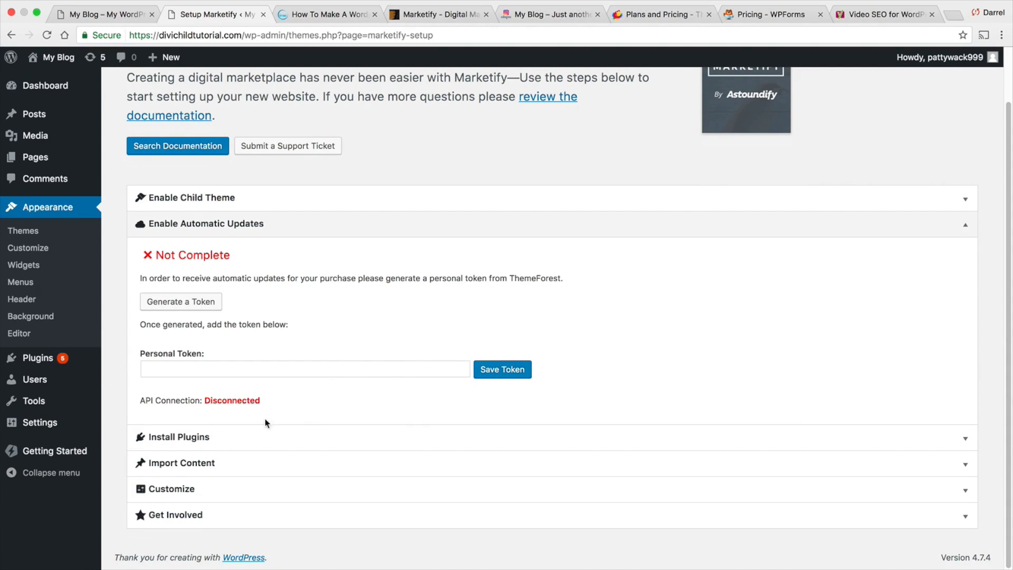
- Install all the plugins listed for Marketify in bulk from the setup guide, and return to the required plugins list
left_click(214, 438)
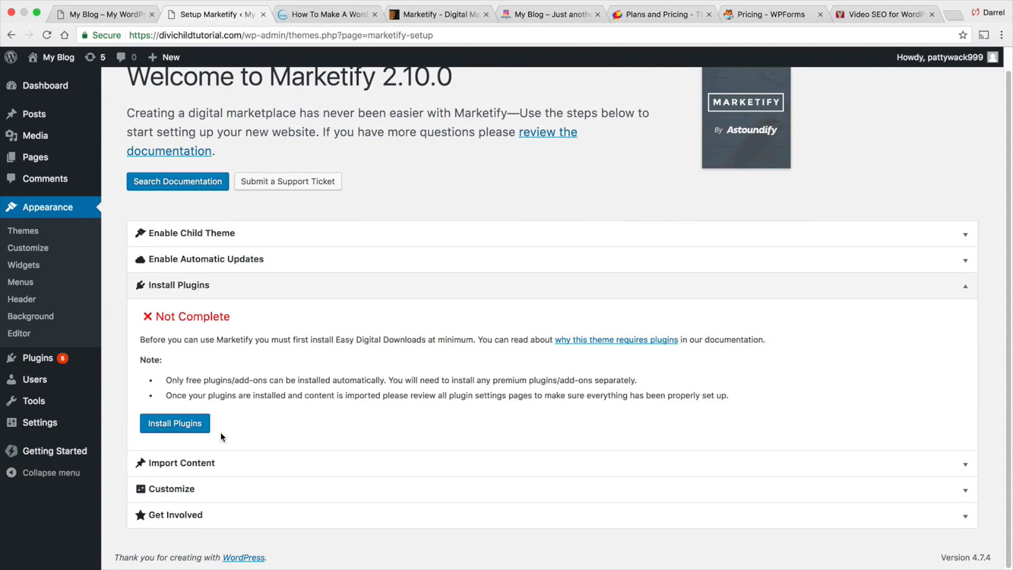
left_click(180, 425)
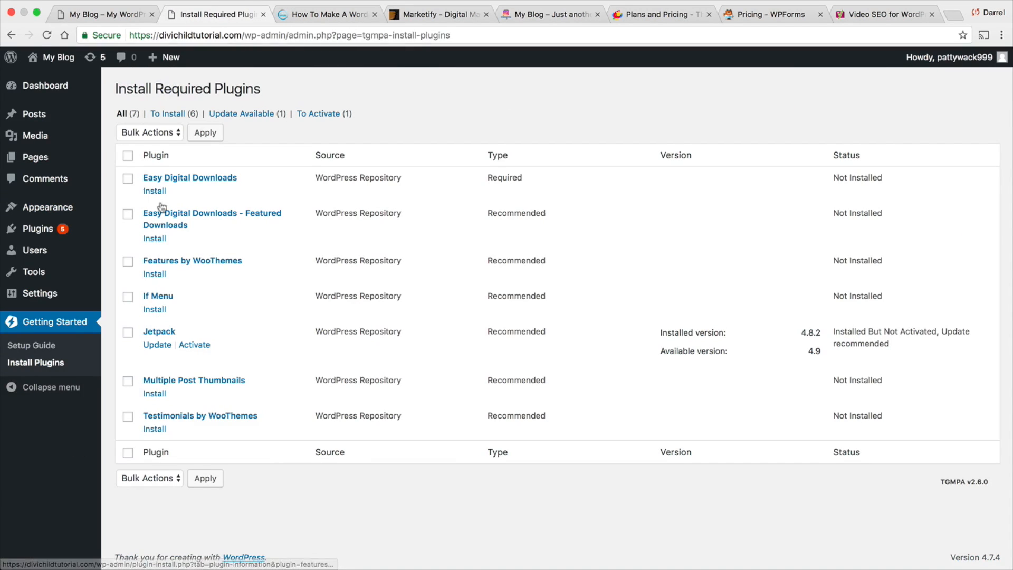
left_click(128, 155)
left_click(139, 134)
left_click(146, 146)
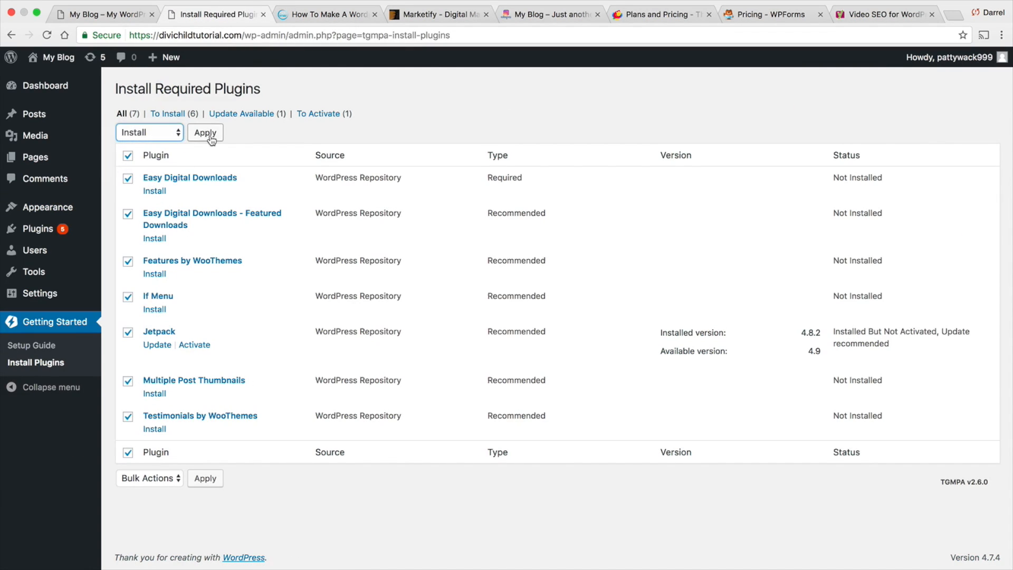
left_click(205, 134)
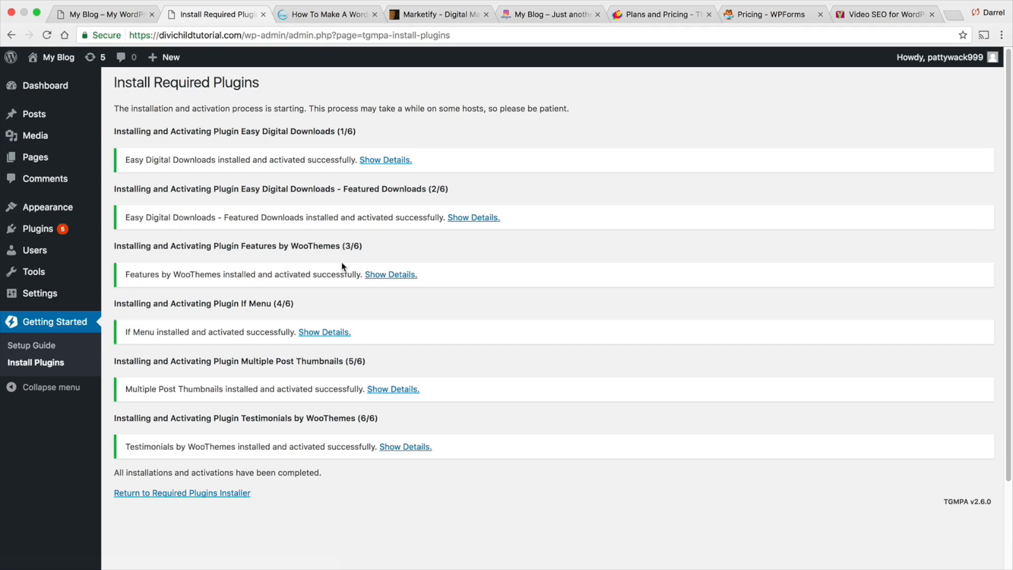
left_click(200, 493)
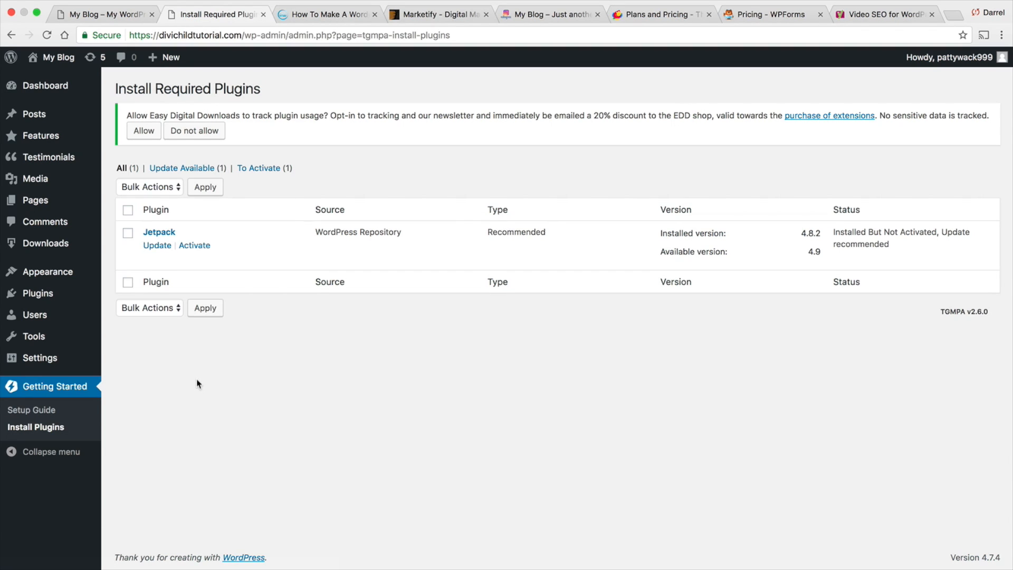
- Review the site's installed plugins, checking which ones are active
mouse_move(94, 275)
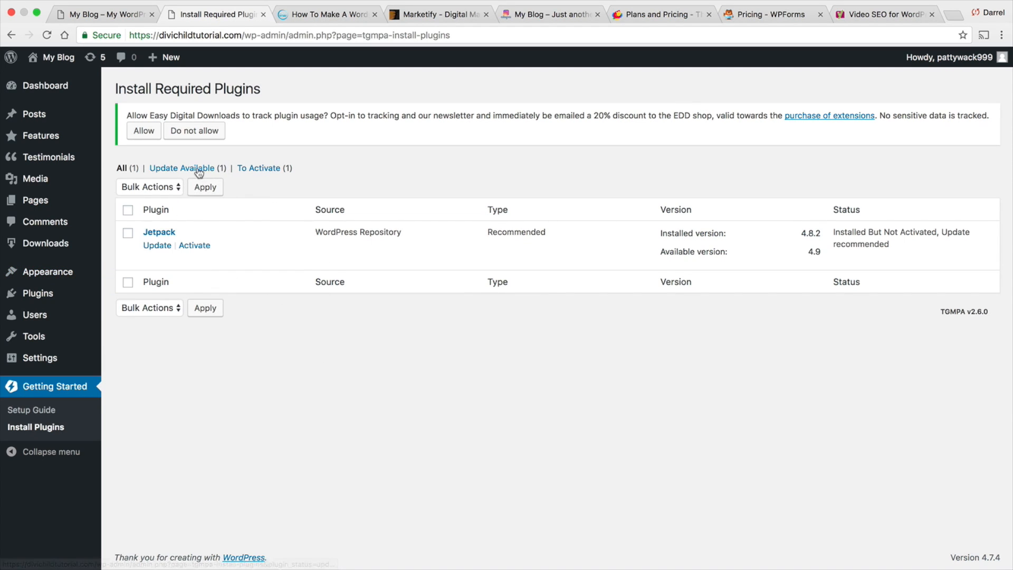
left_click(61, 293)
scroll(149, 290, "down", 7)
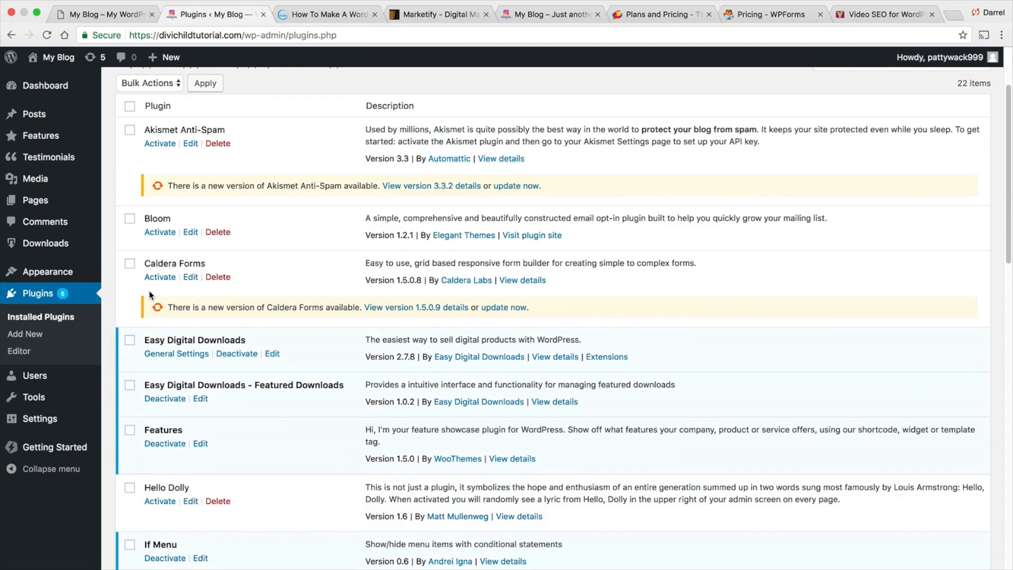
scroll(214, 328, "down", 5)
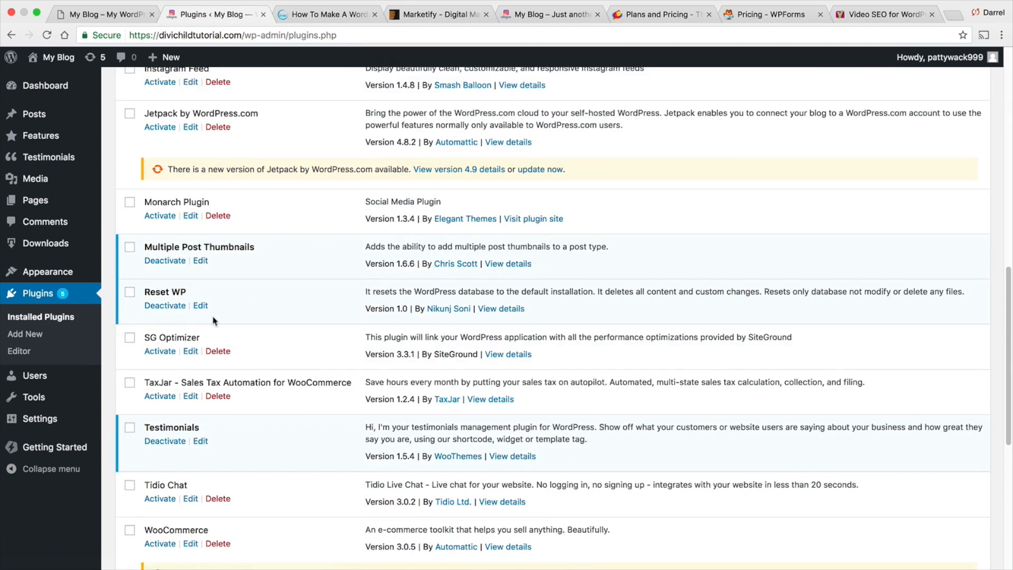
scroll(214, 332, "up", 12)
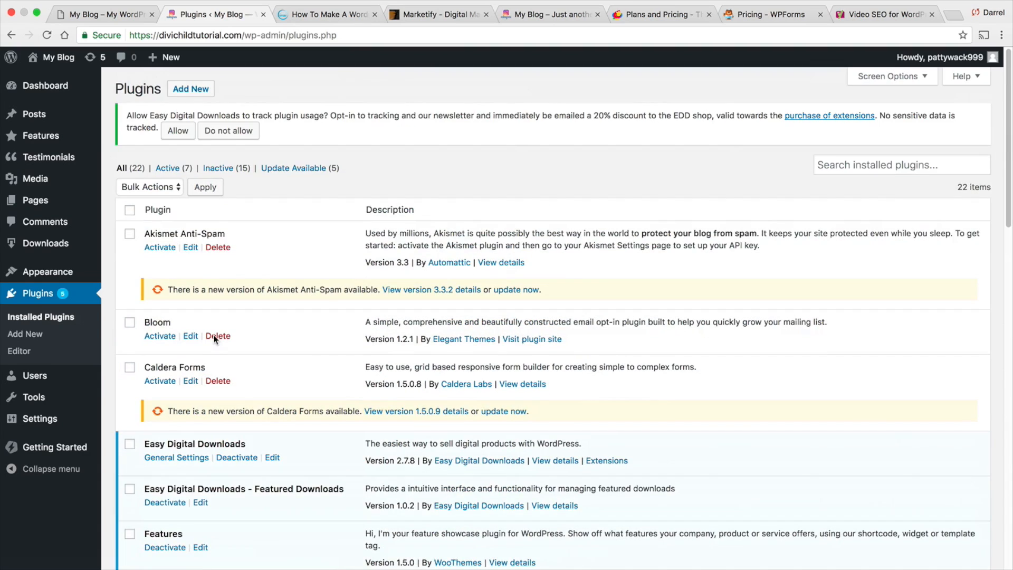
- Import the Marketify demo content from the theme's setup guide
left_click(54, 448)
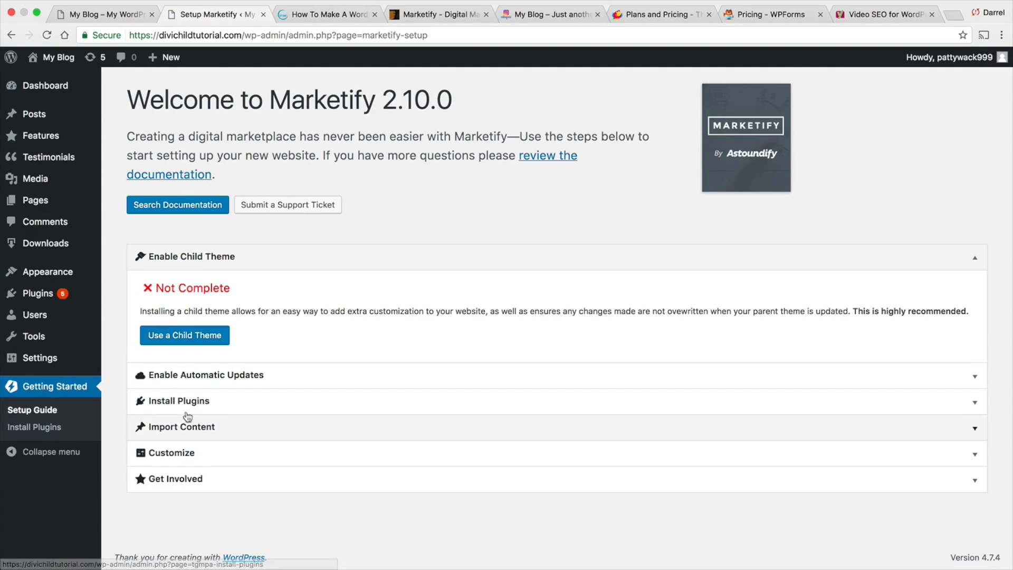
left_click(200, 422)
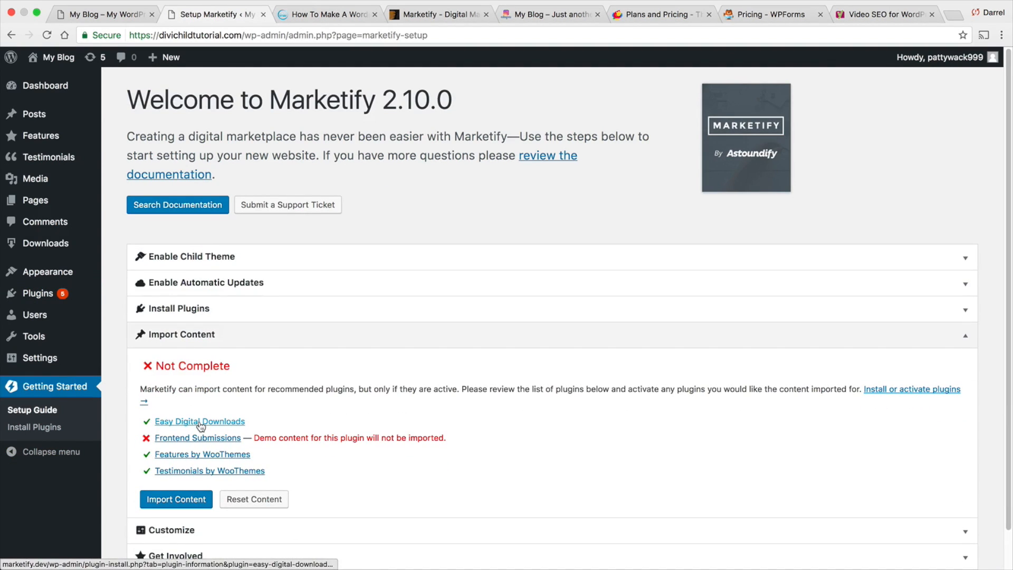
left_click(188, 500)
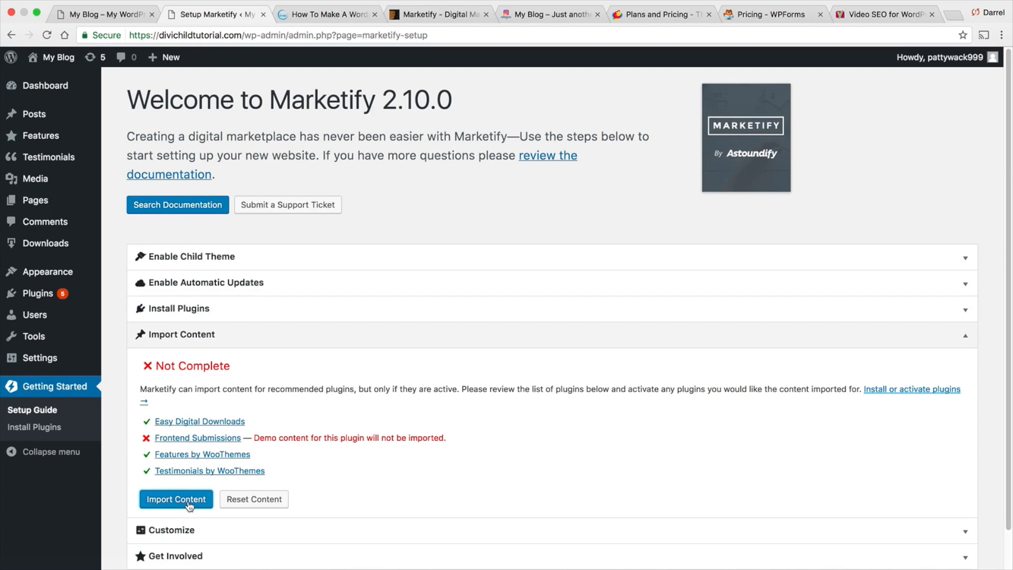
scroll(189, 483, "down", 4)
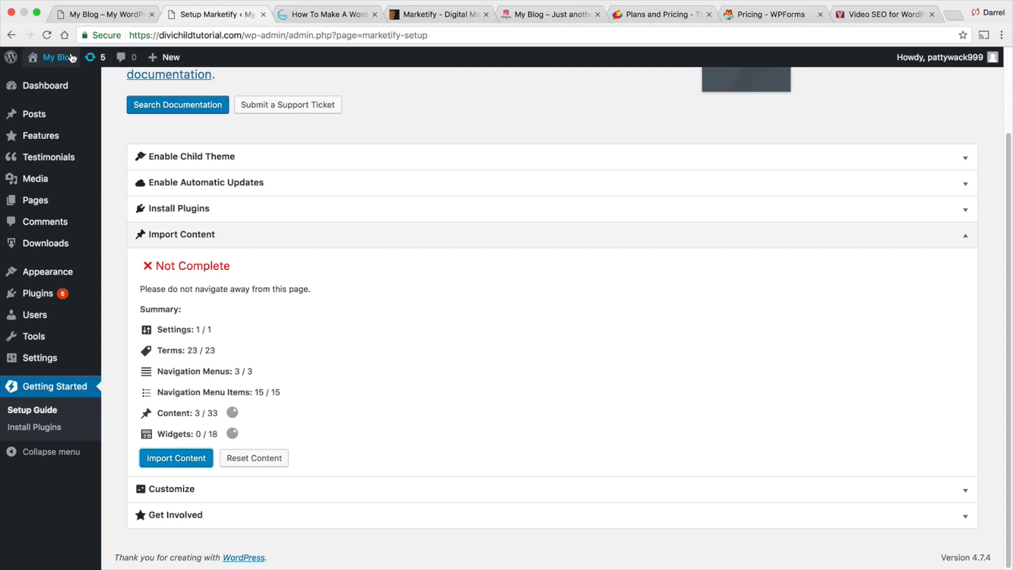
- Visit the site's front page and look over the Marketify Pages and Popular Items submenus
mouse_move(66, 55)
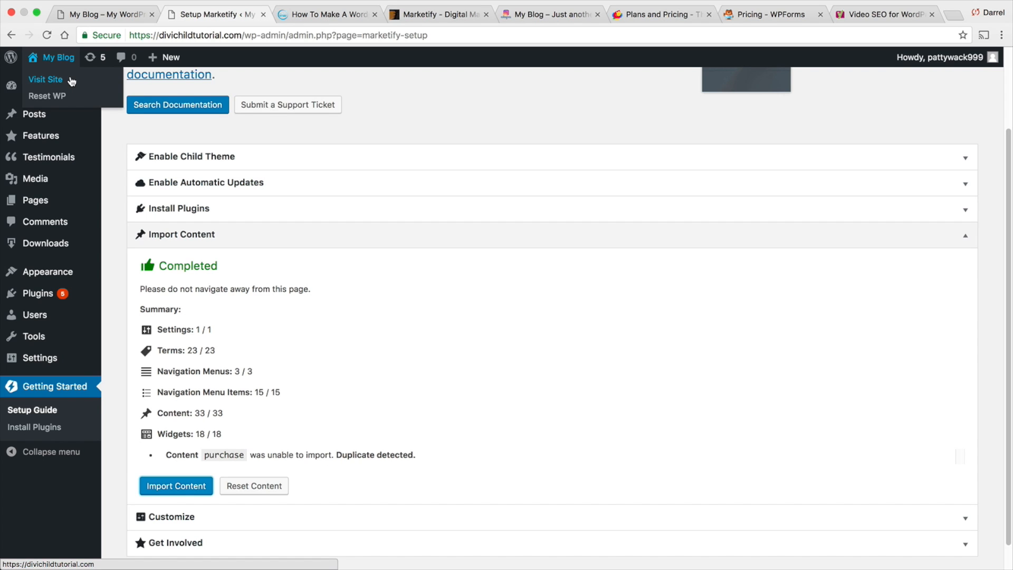
left_click(71, 81)
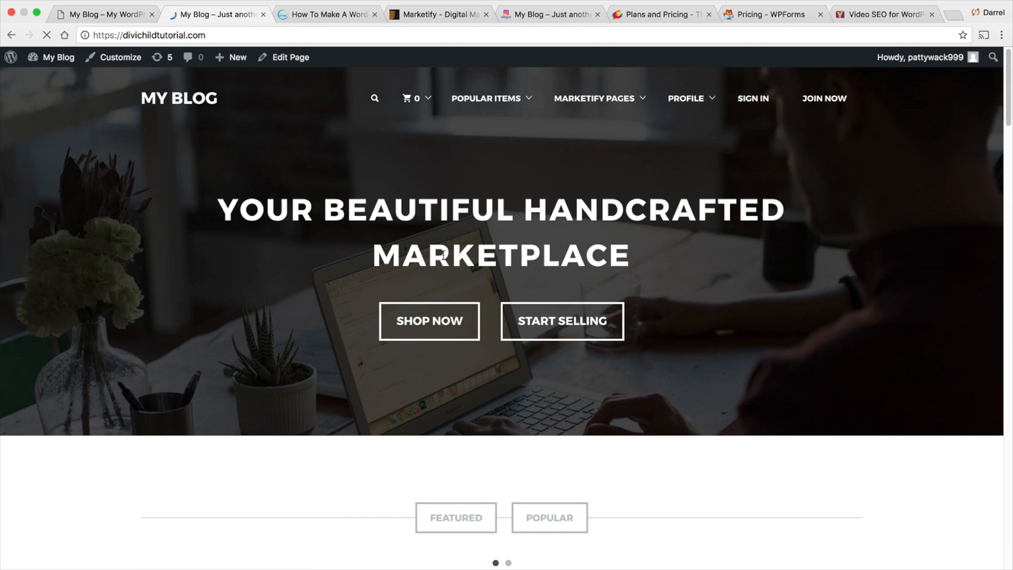
left_click_drag(1006, 100, 985, 33)
mouse_move(550, 99)
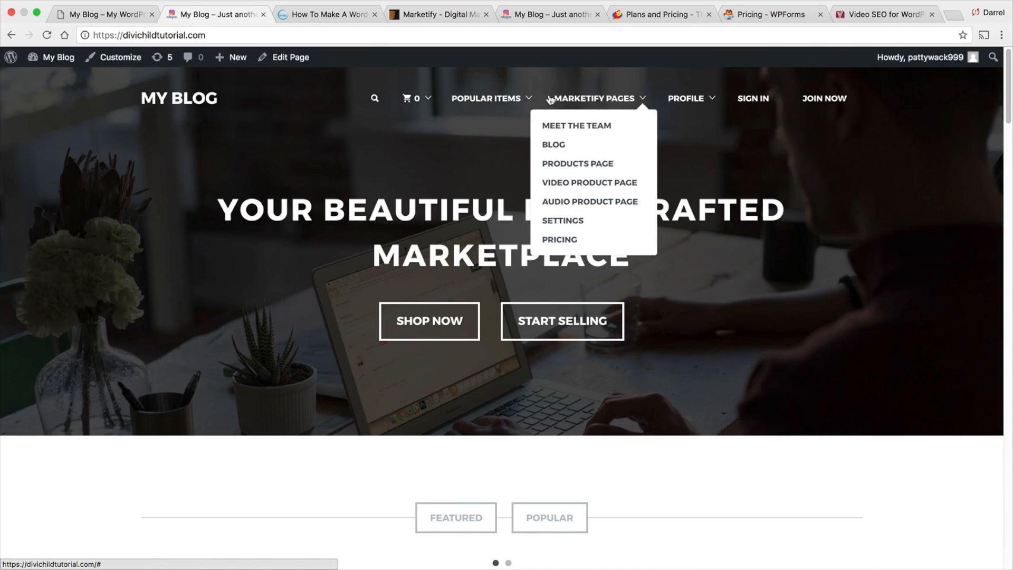
mouse_move(502, 100)
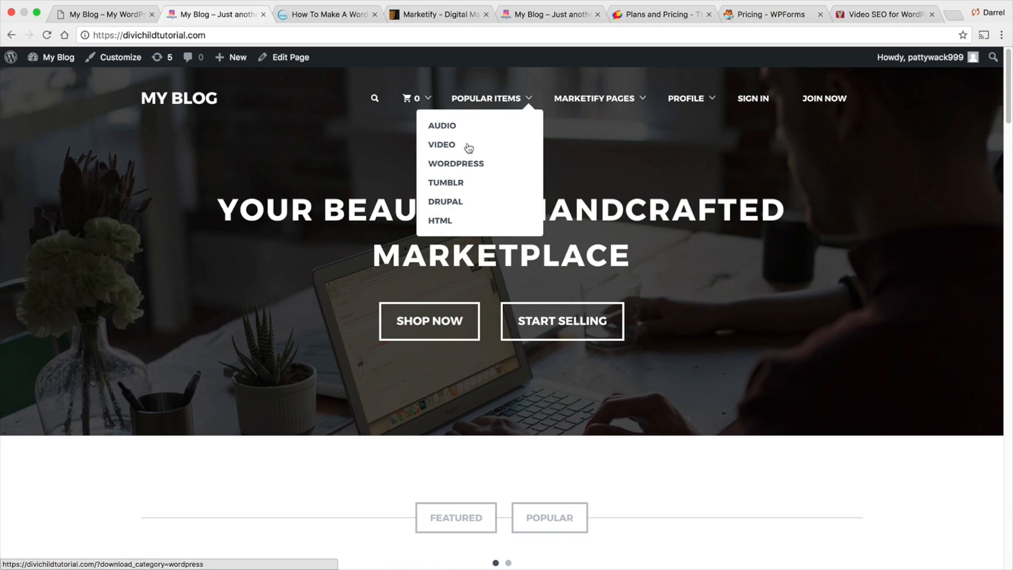
- Open the Home widget area in the site Customizer and compare its widgets with the home page preview
left_click(117, 57)
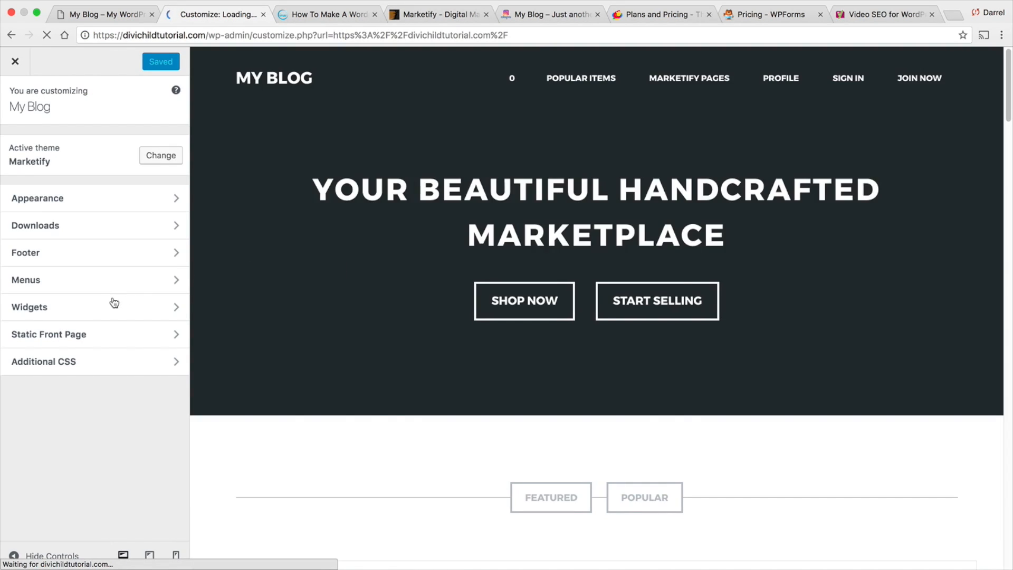
left_click(112, 306)
scroll(262, 344, "down", 1)
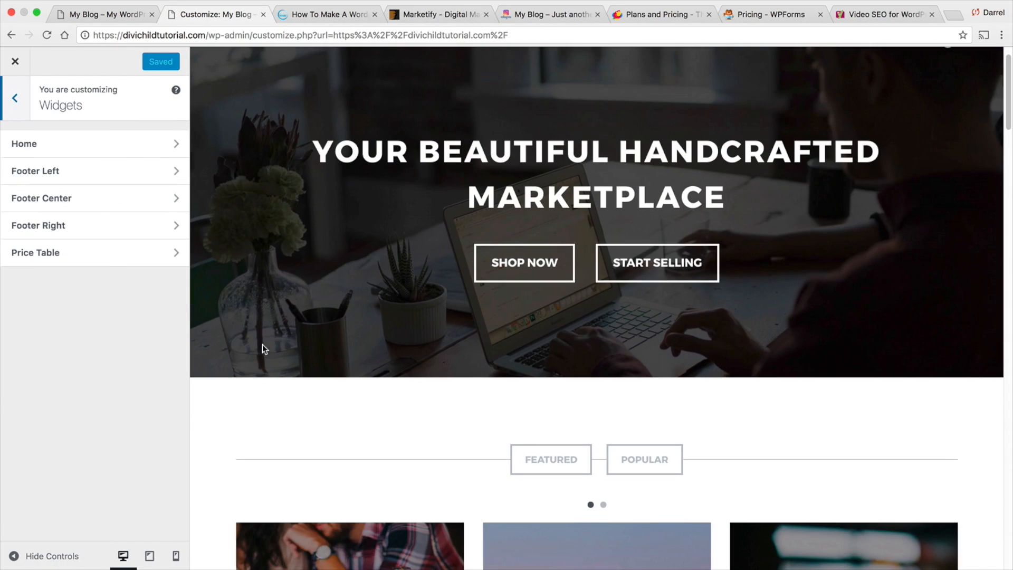
left_click(143, 150)
scroll(287, 393, "down", 3)
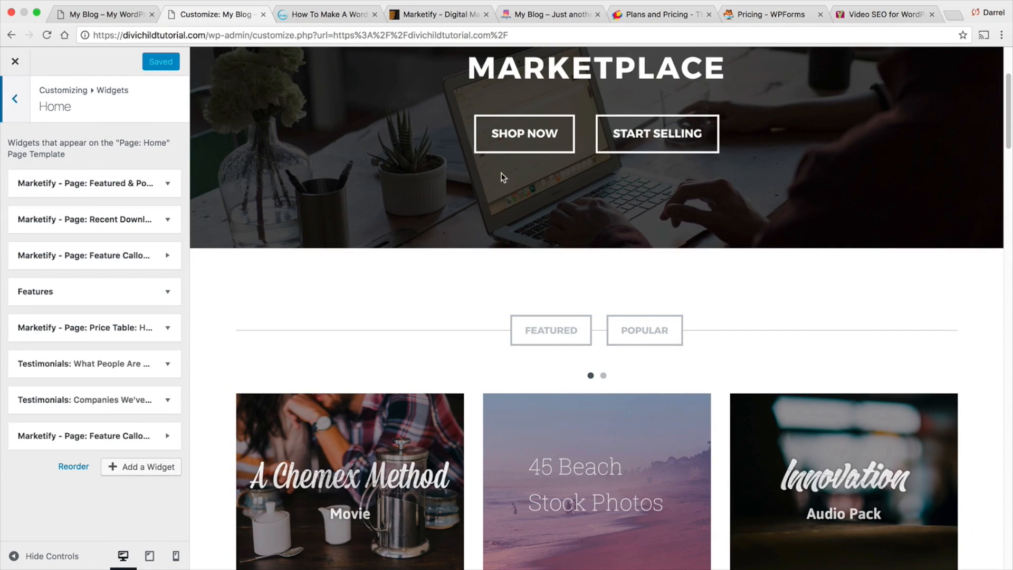
scroll(408, 261, "down", 3)
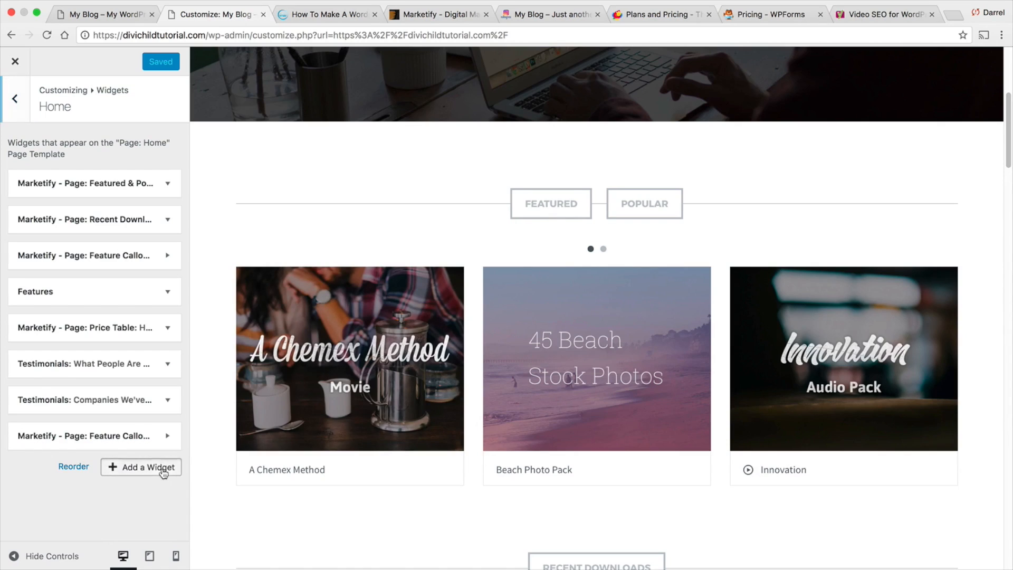
- Browse the widgets available for the Home area without adding any, and leave the Customizer
left_click(163, 472)
scroll(238, 364, "down", 4)
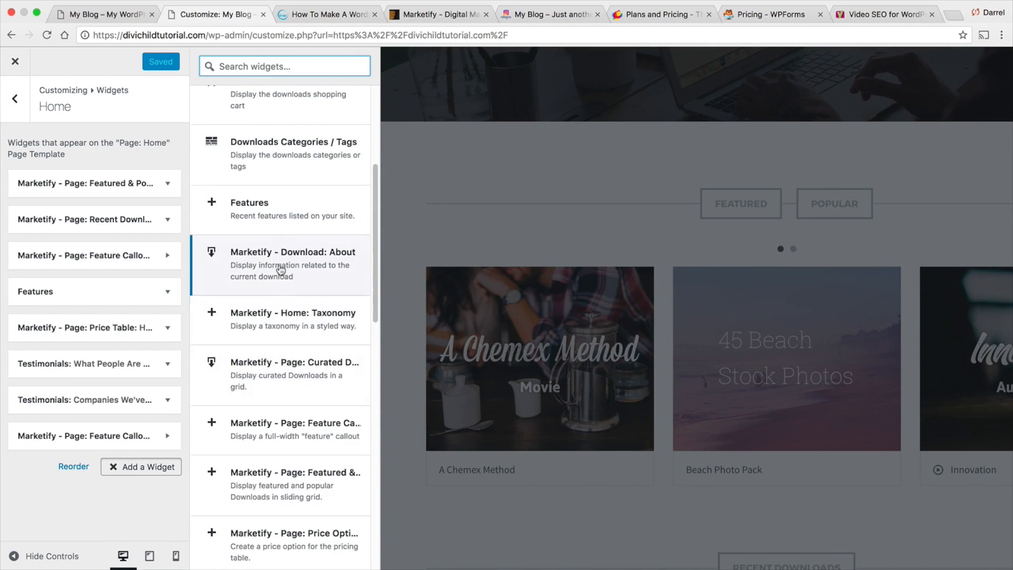
scroll(317, 433, "down", 1)
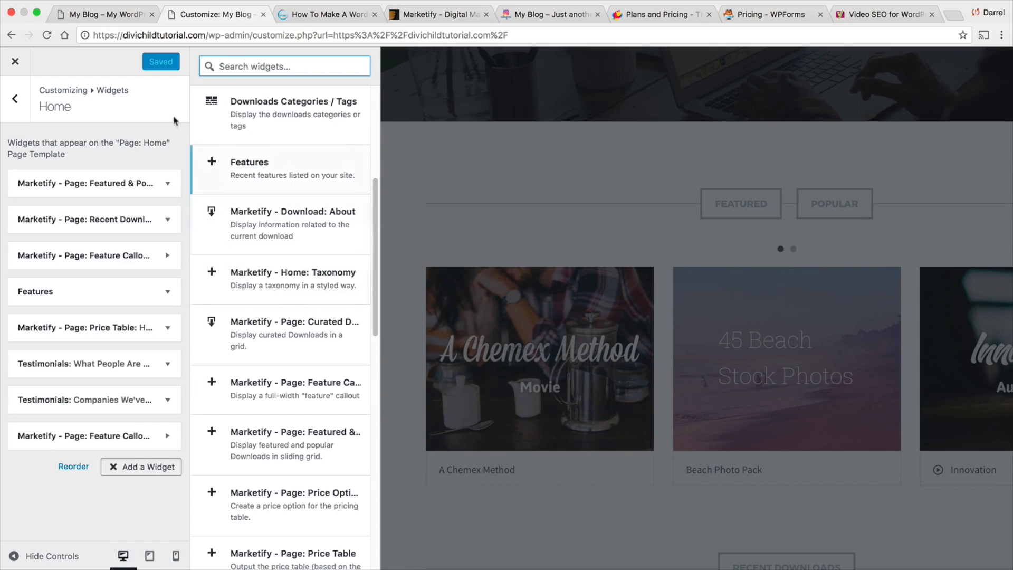
left_click(15, 61)
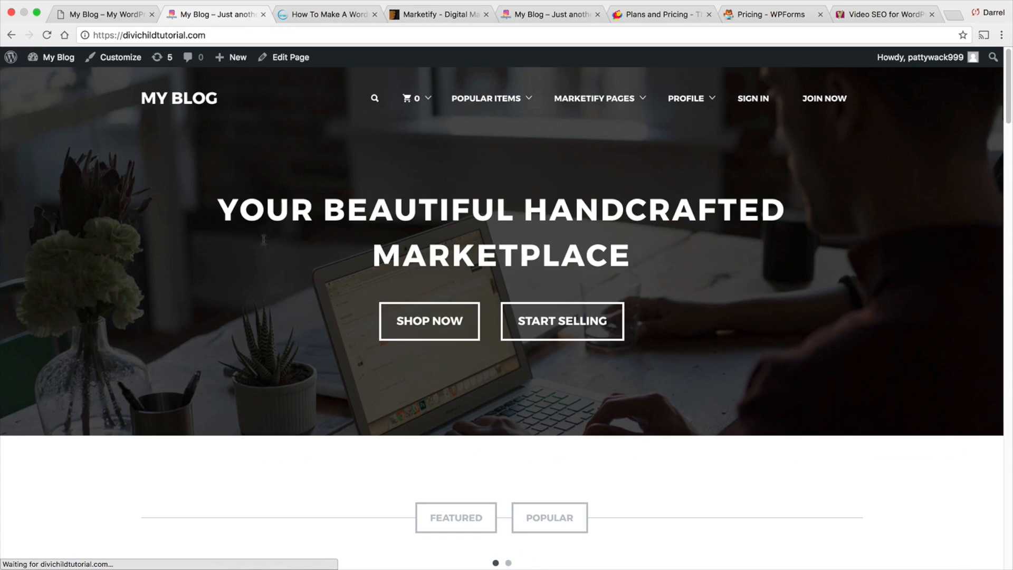